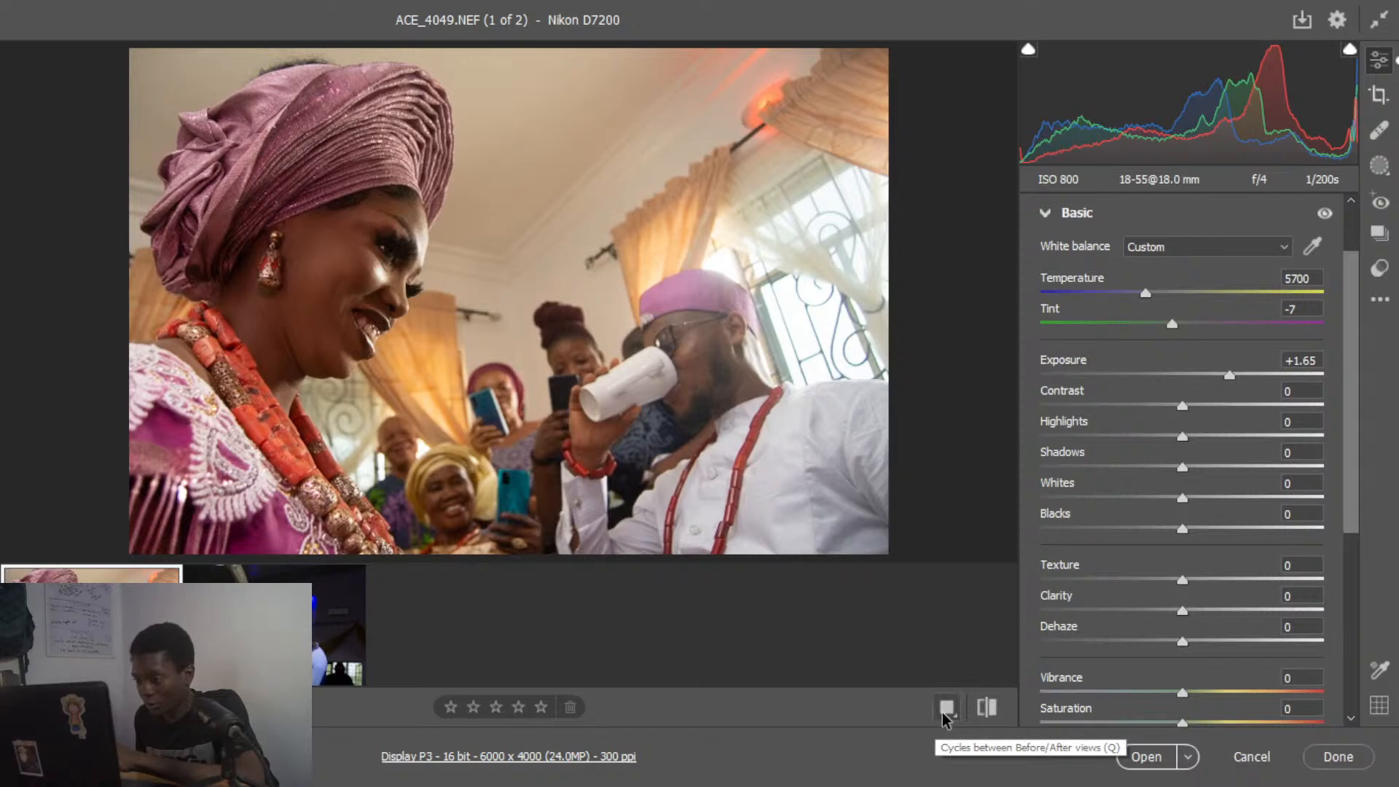
# - Set Highlights to -46, Shadows to +28, Whites to +15 and Blacks to -24, and compare the photo before and after
pyautogui.click(944, 713)
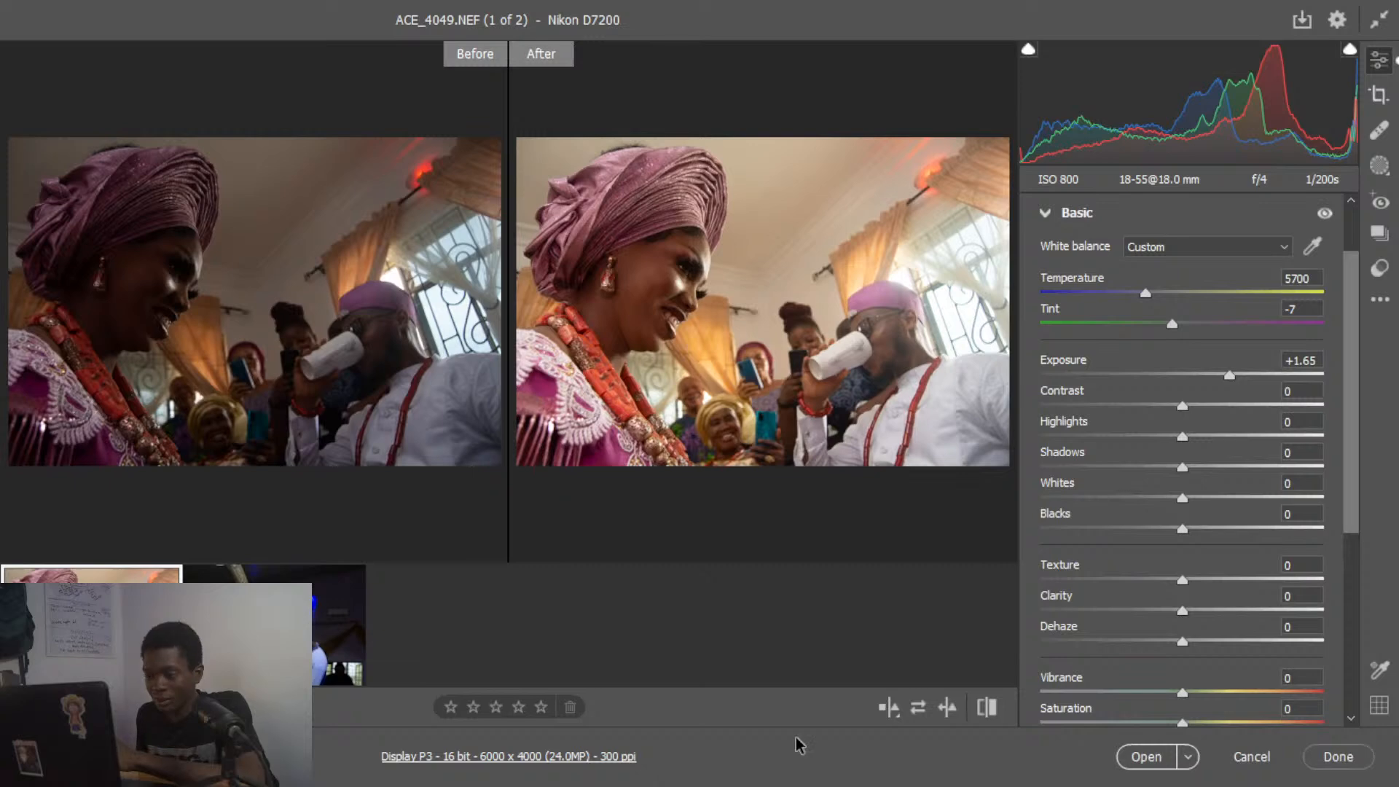
pyautogui.click(887, 706)
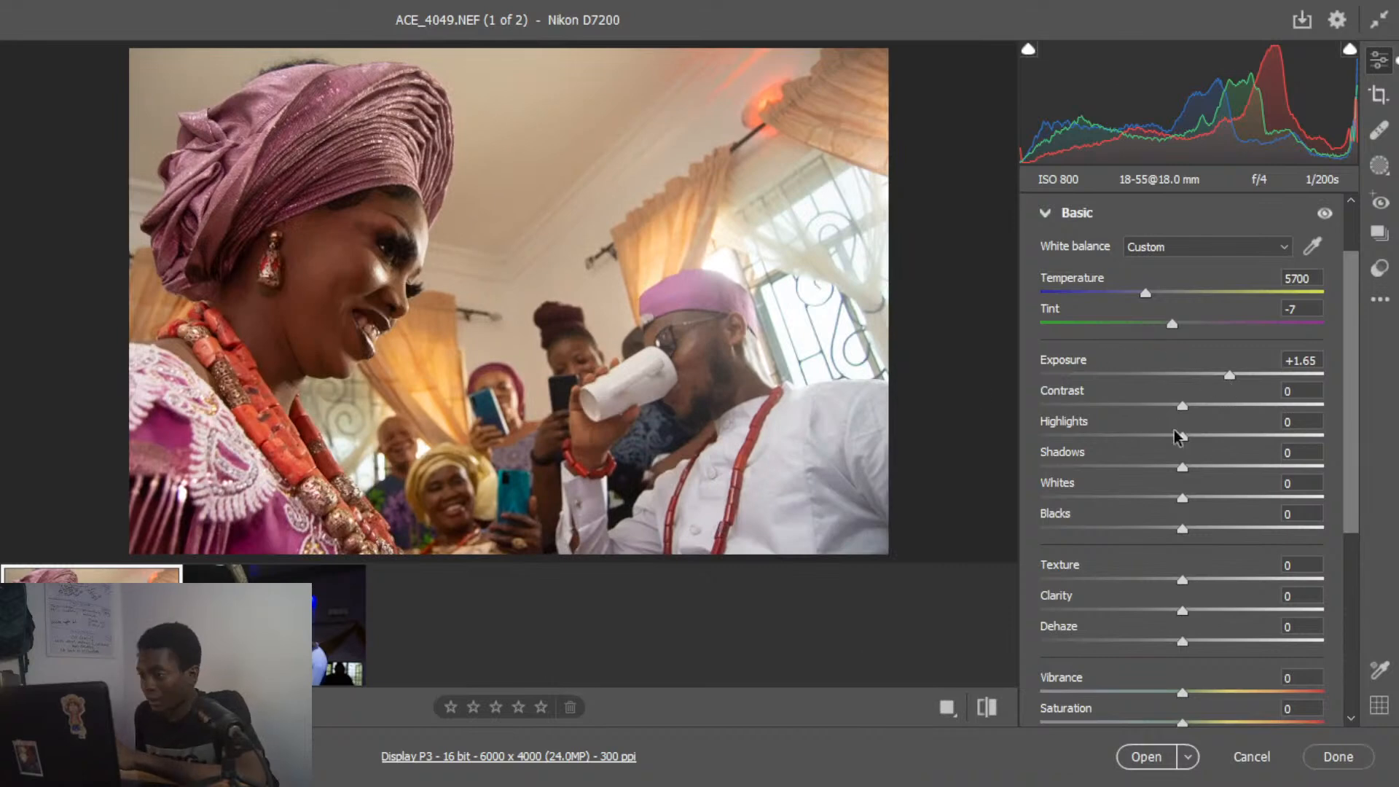
pyautogui.moveTo(1175, 435); pyautogui.dragTo(1204, 467)
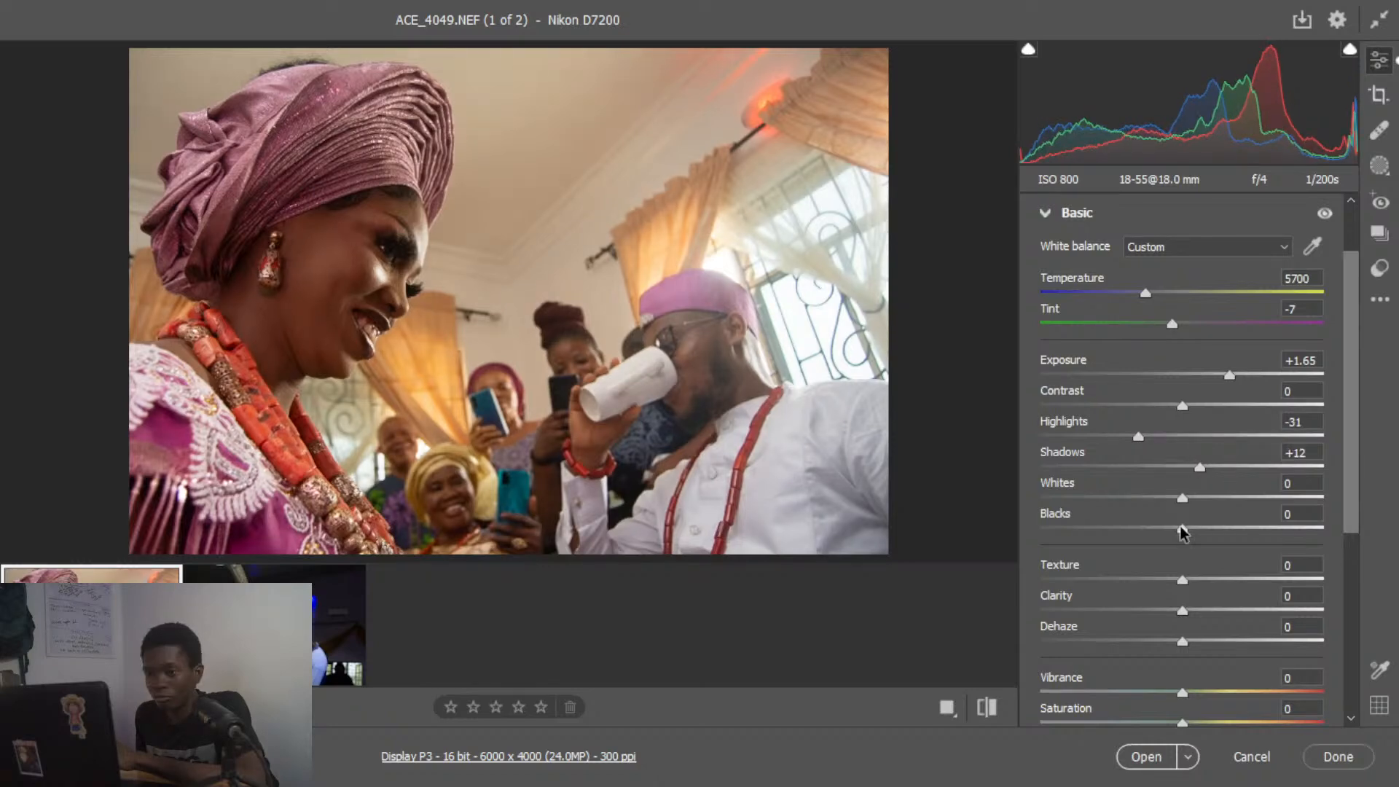
pyautogui.moveTo(1180, 526); pyautogui.dragTo(1147, 529)
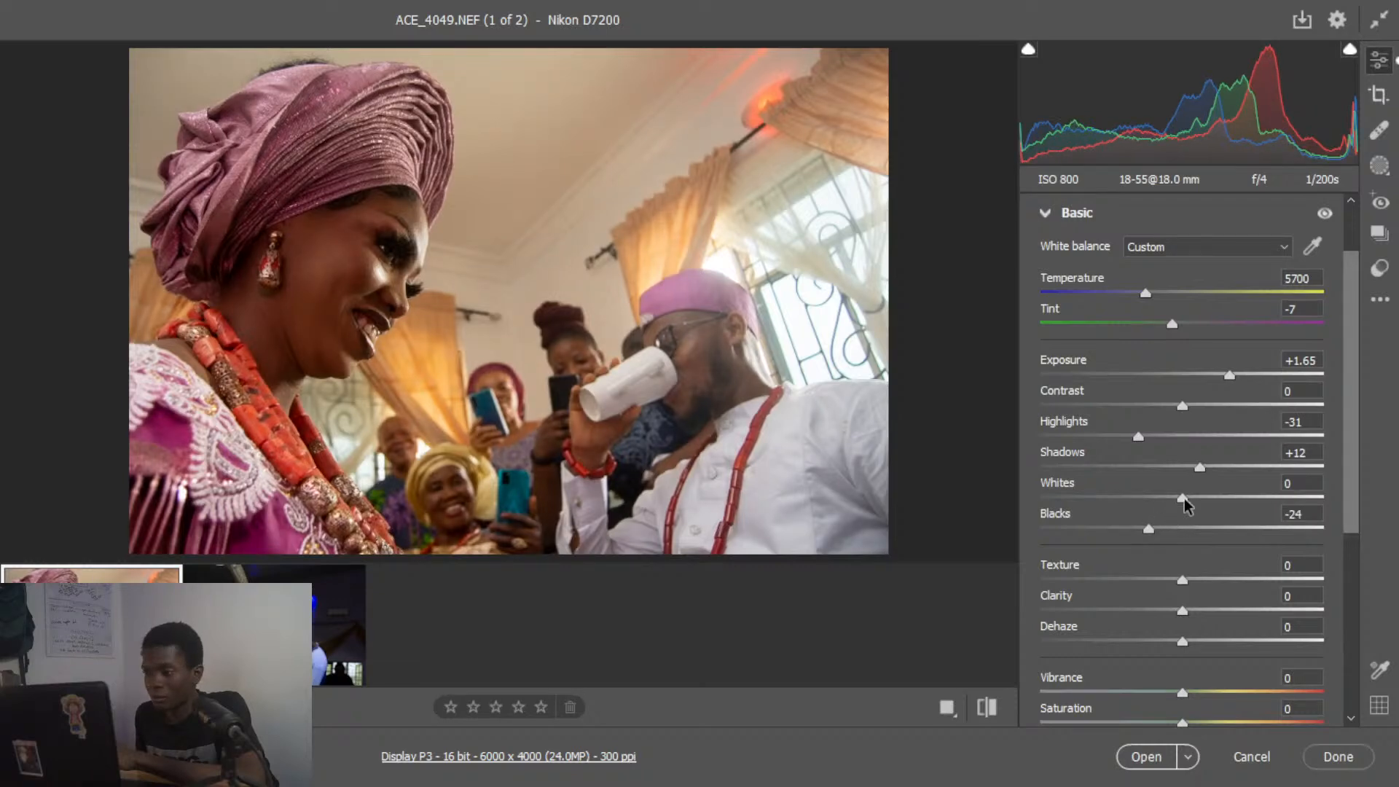
pyautogui.moveTo(1183, 497)
pyautogui.mouseDown()
pyautogui.moveTo(1220, 487)
pyautogui.moveTo(1130, 490)
pyautogui.moveTo(1206, 486)
pyautogui.mouseUp()
pyautogui.moveTo(1139, 435)
pyautogui.mouseDown()
pyautogui.moveTo(1095, 423)
pyautogui.moveTo(1117, 422)
pyautogui.mouseUp()
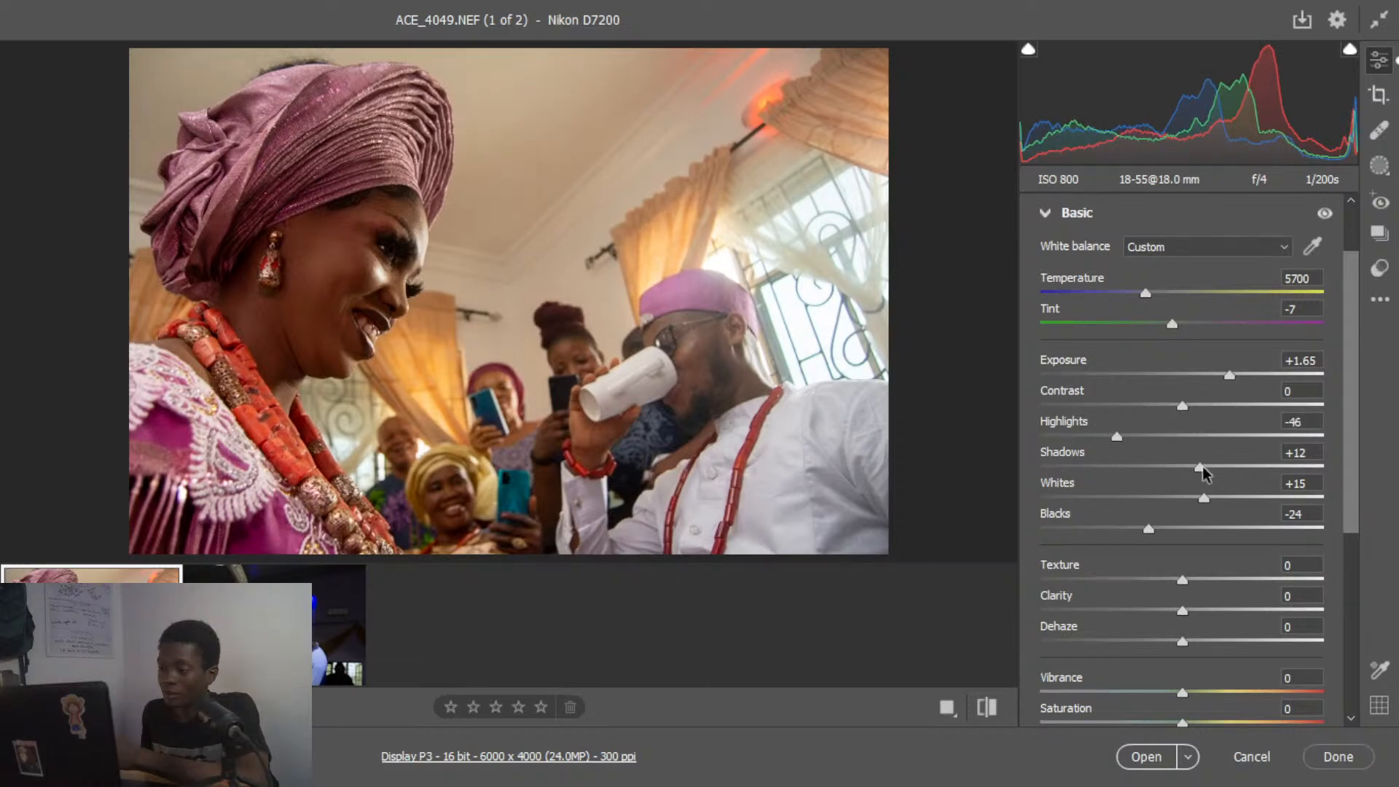
pyautogui.moveTo(1200, 467); pyautogui.dragTo(1226, 464)
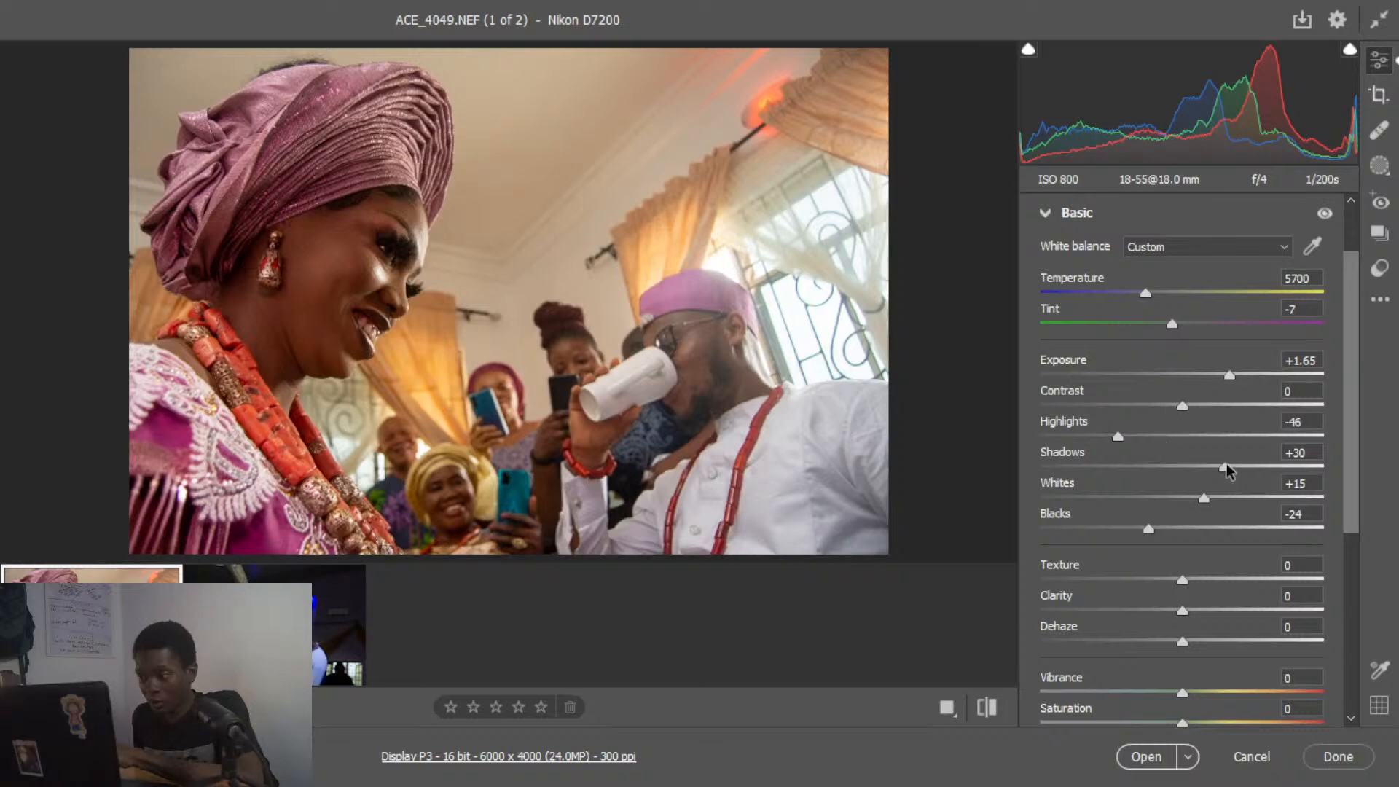
pyautogui.moveTo(1227, 466); pyautogui.dragTo(1223, 466)
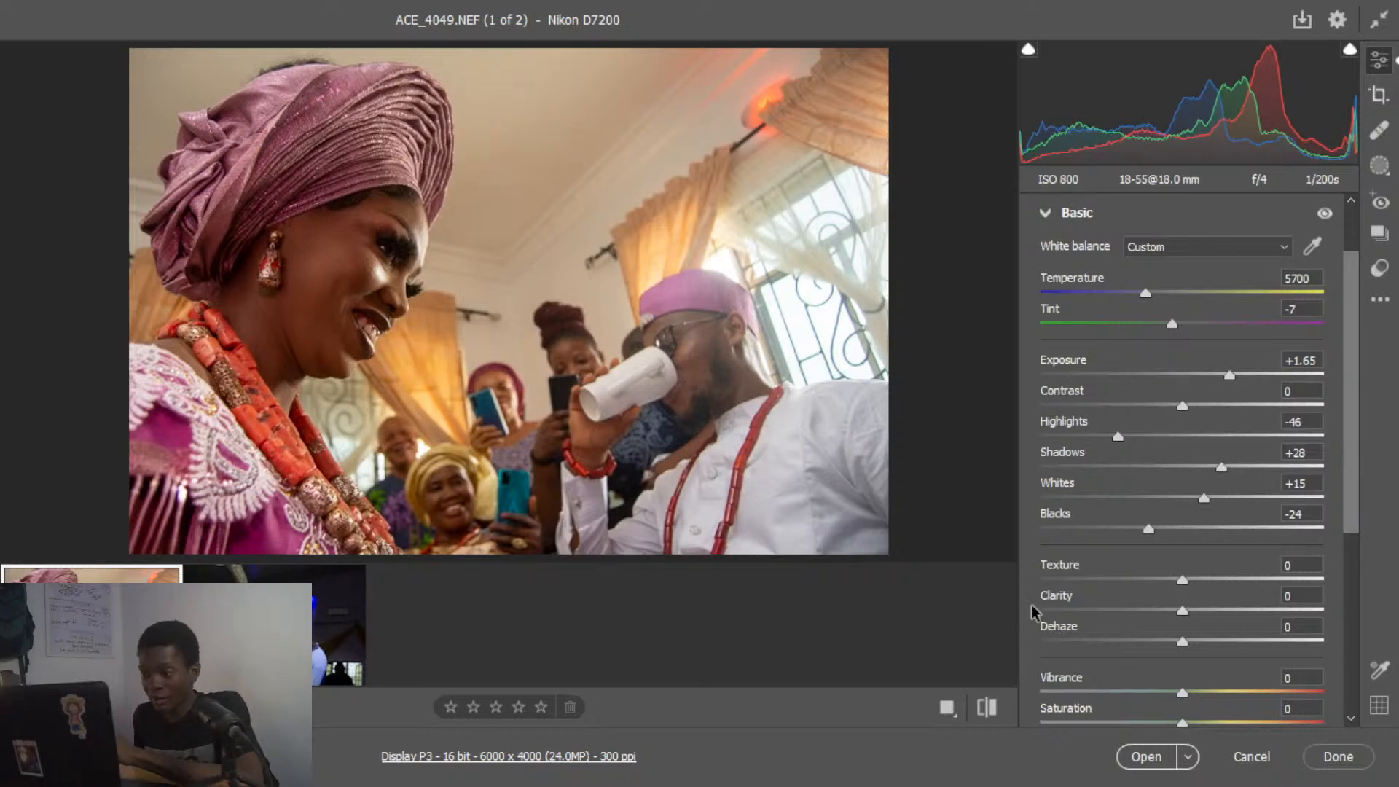
pyautogui.click(946, 709)
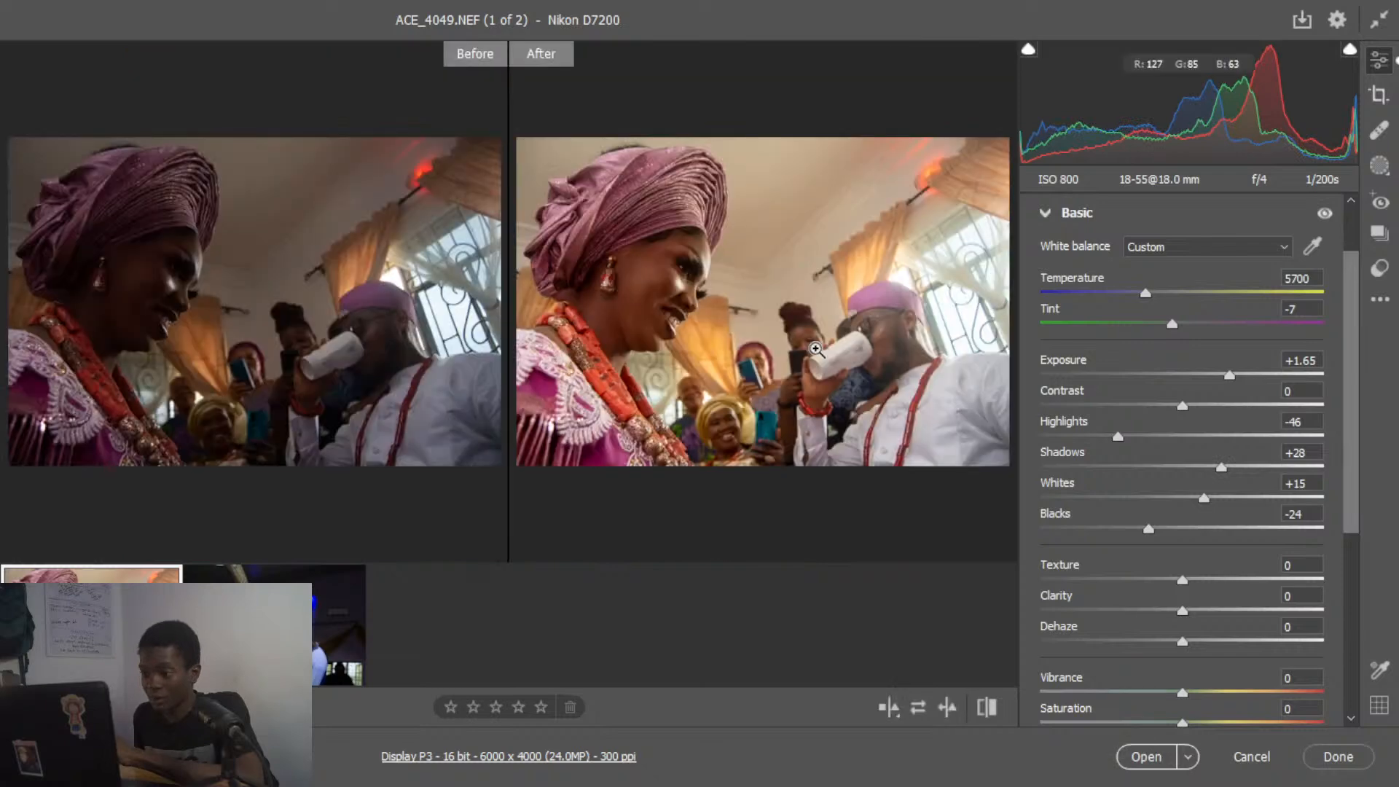
pyautogui.click(883, 710)
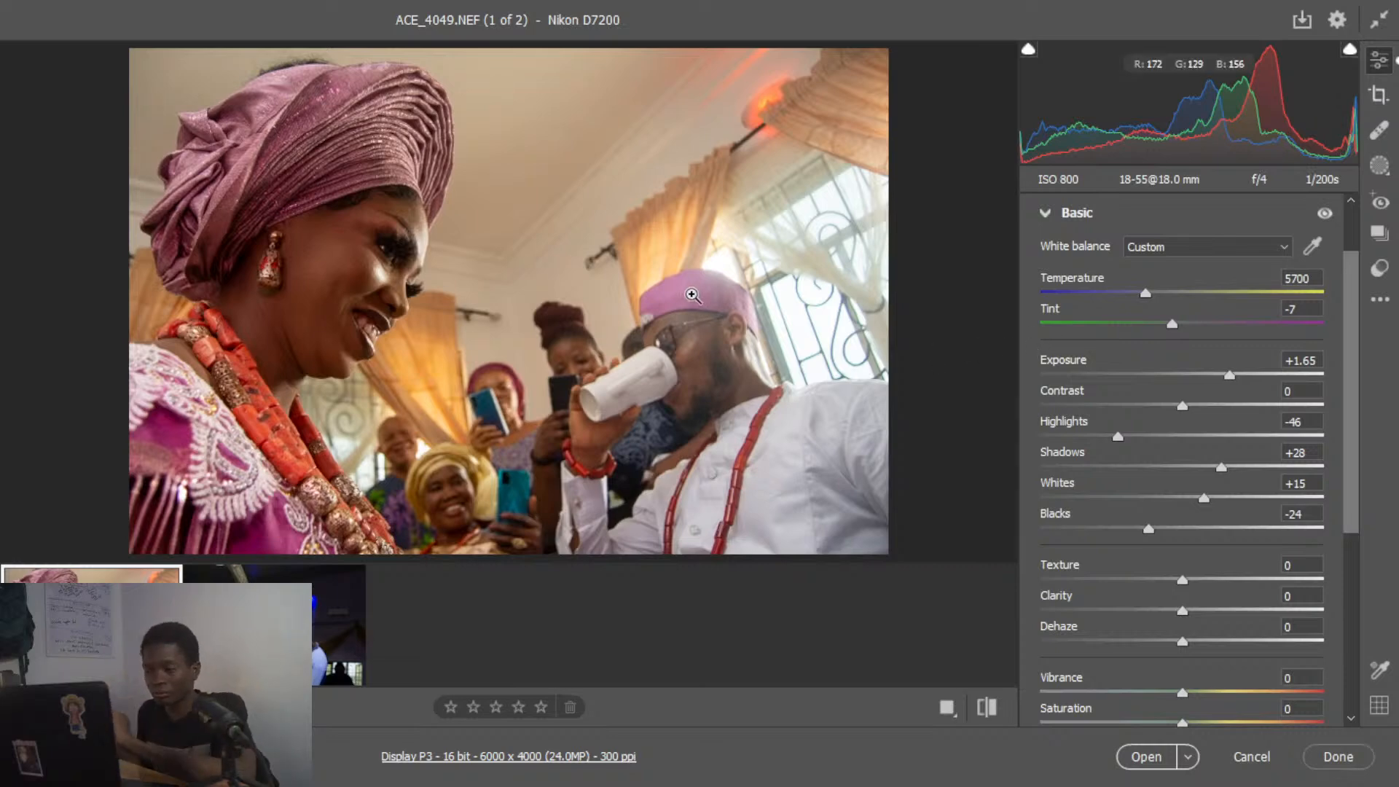
# - Set the photo's Vibrance to +31 in the Basic adjustments
pyautogui.scroll(-3, 1180, 510)
pyautogui.moveTo(1182, 445); pyautogui.dragTo(1228, 447)
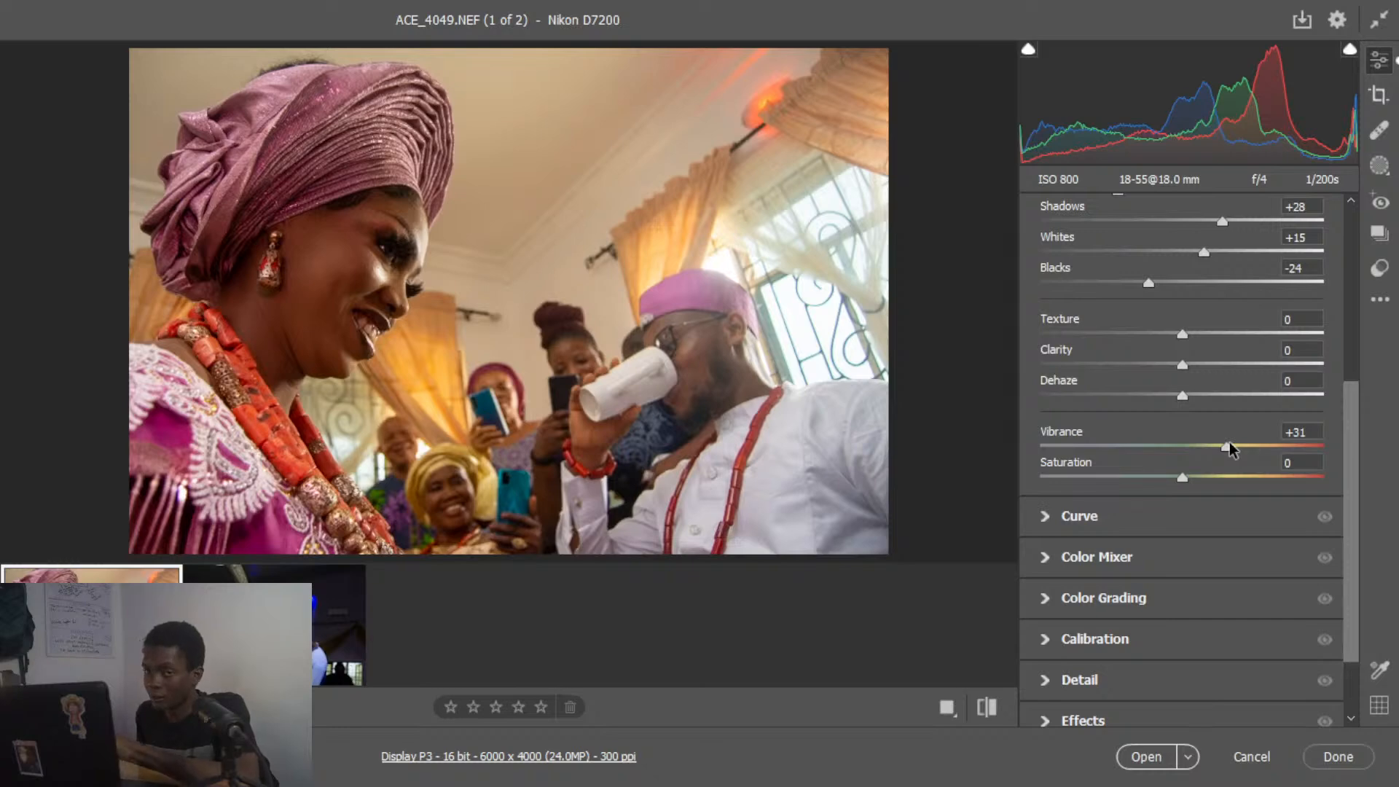
pyautogui.scroll(4, 1129, 401)
pyautogui.scroll(-2, 1230, 262)
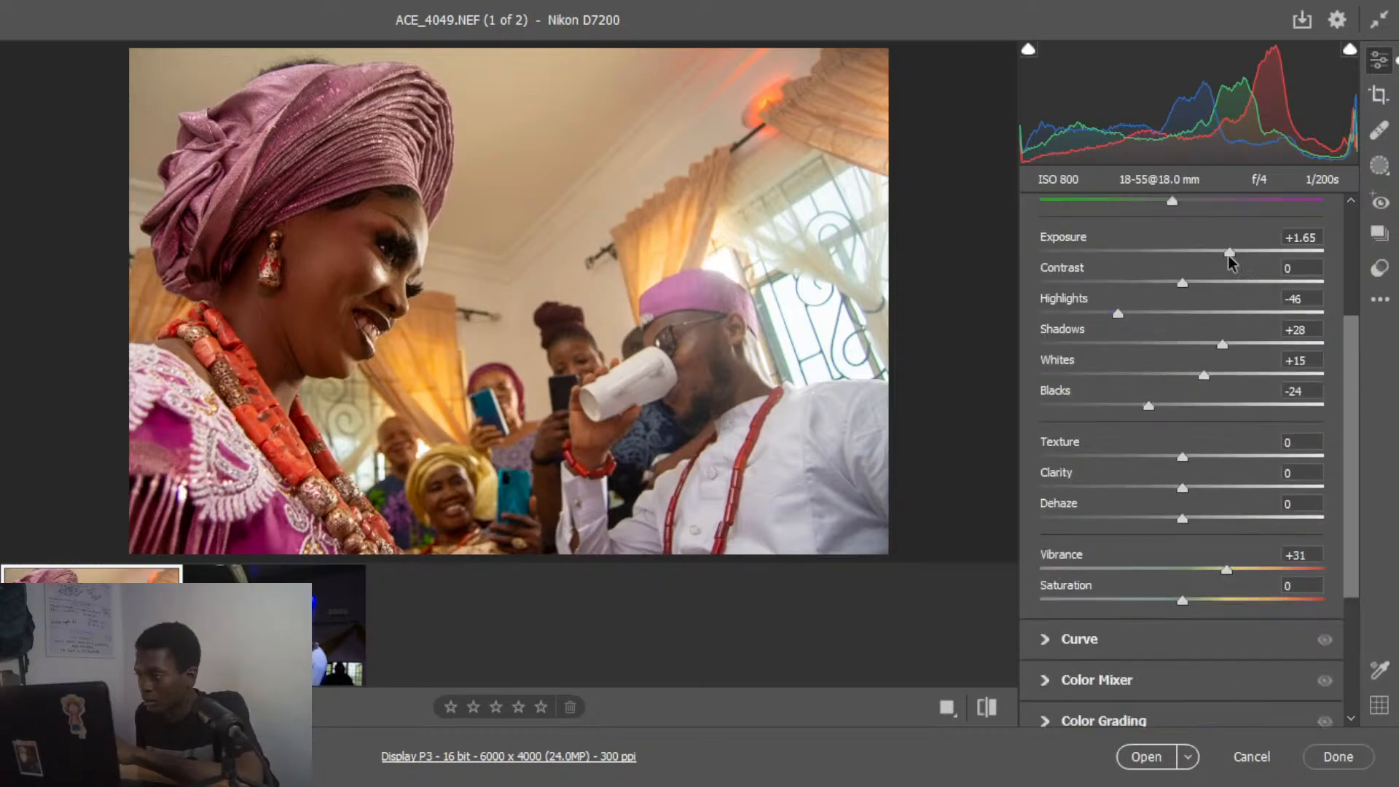
pyautogui.moveTo(1229, 255); pyautogui.dragTo(1229, 255)
# - Set the Color Mixer hues: Reds +7, Oranges +5, Yellows -7, Greens -2, Aquas +1, Blues +28, Purples +9, Magentas +10
pyautogui.scroll(-3, 1162, 420)
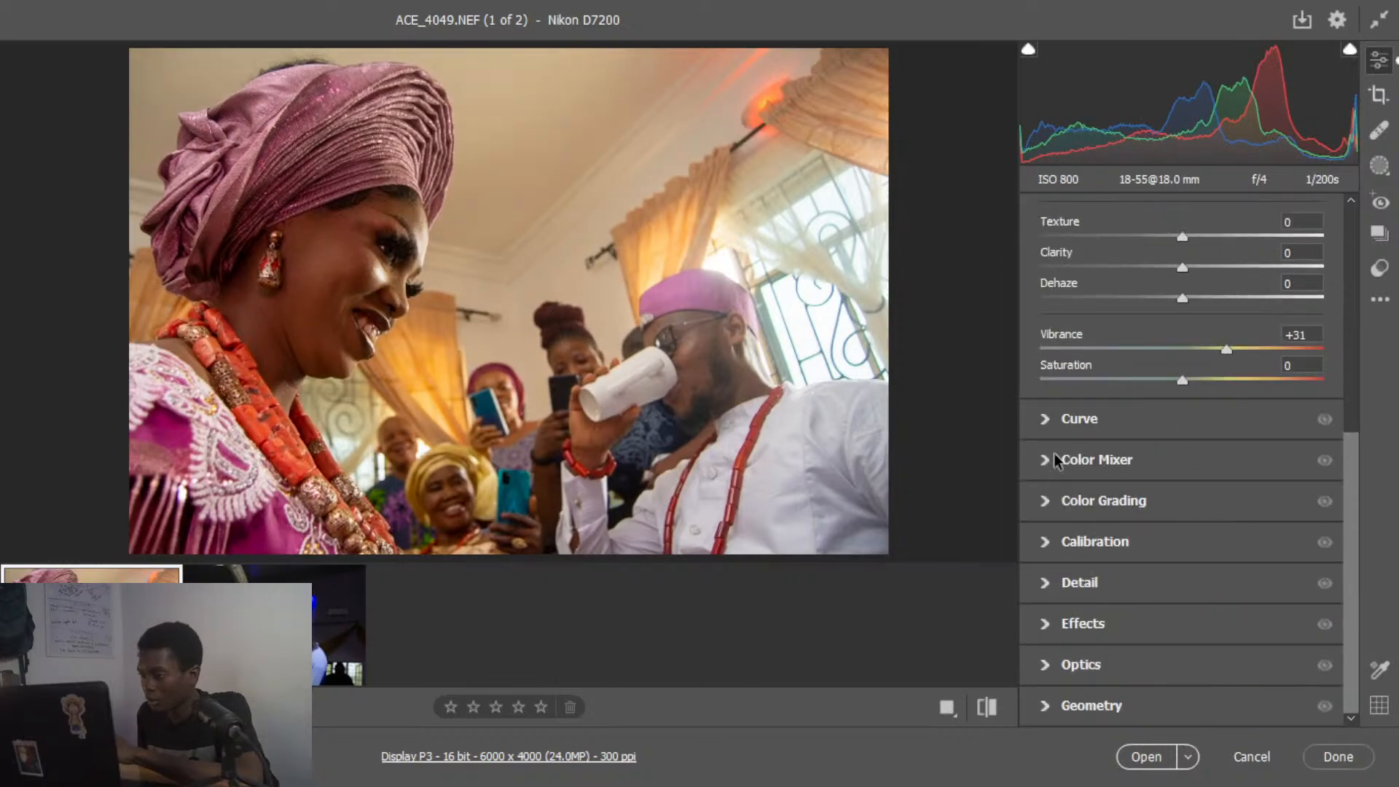
pyautogui.scroll(2, 1049, 462)
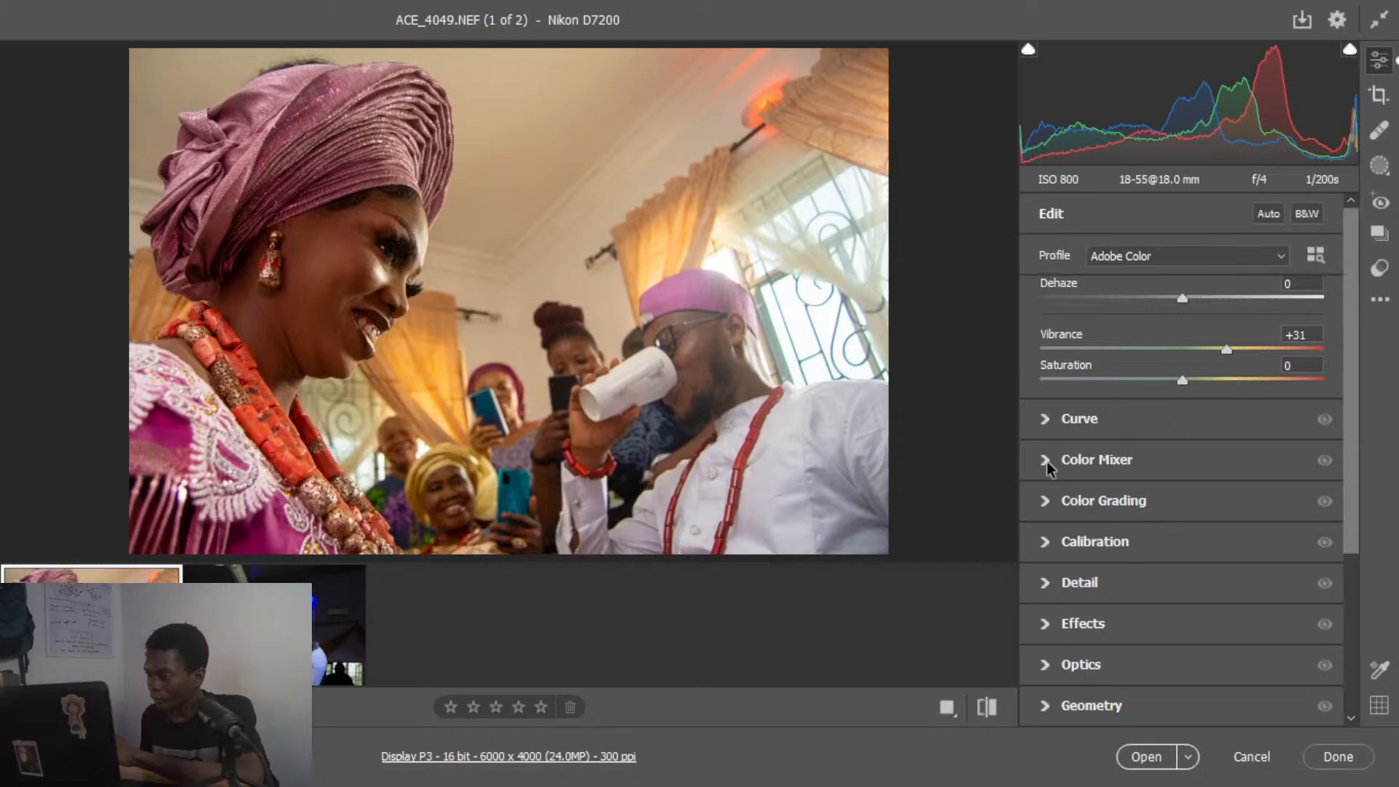
pyautogui.click(1047, 461)
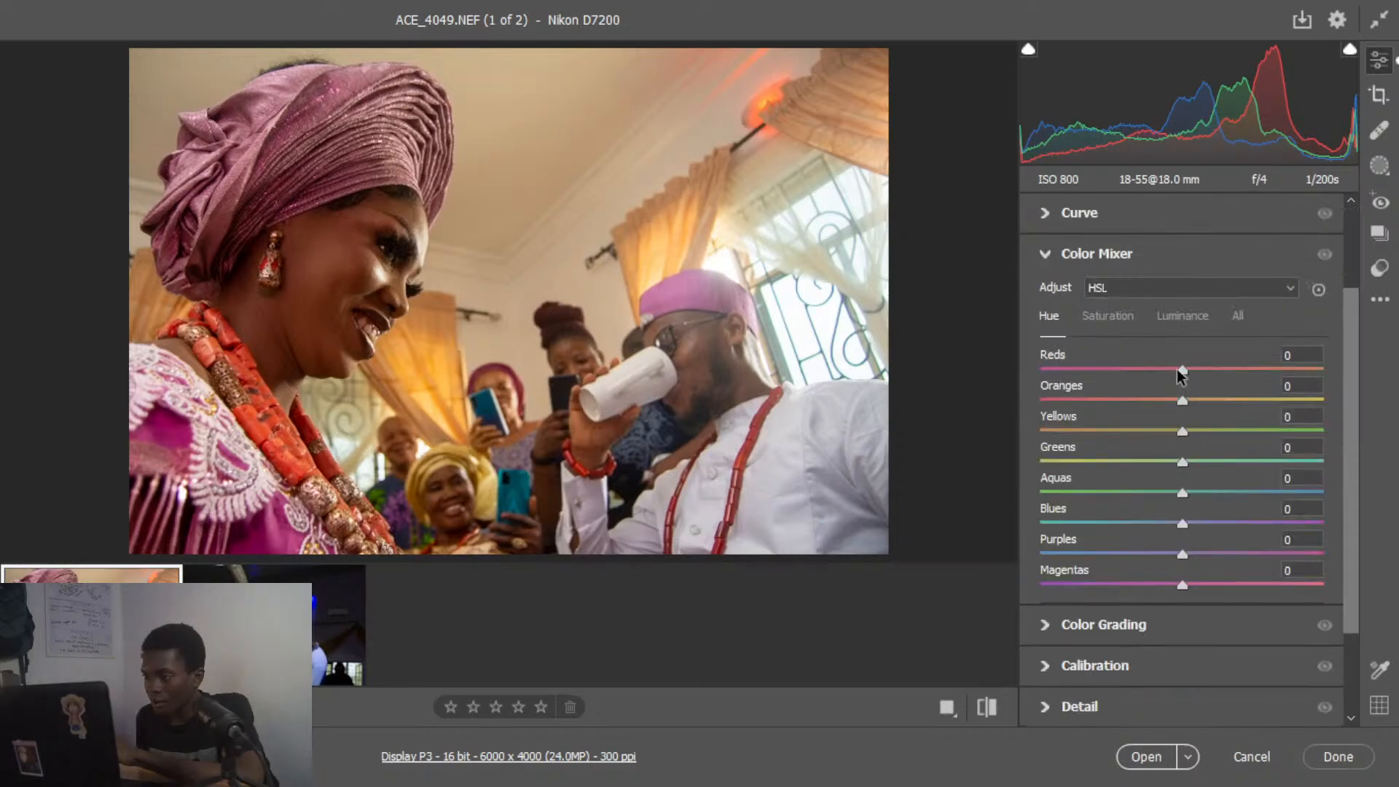
pyautogui.moveTo(1181, 374)
pyautogui.mouseDown()
pyautogui.moveTo(1208, 376)
pyautogui.moveTo(1173, 373)
pyautogui.mouseUp()
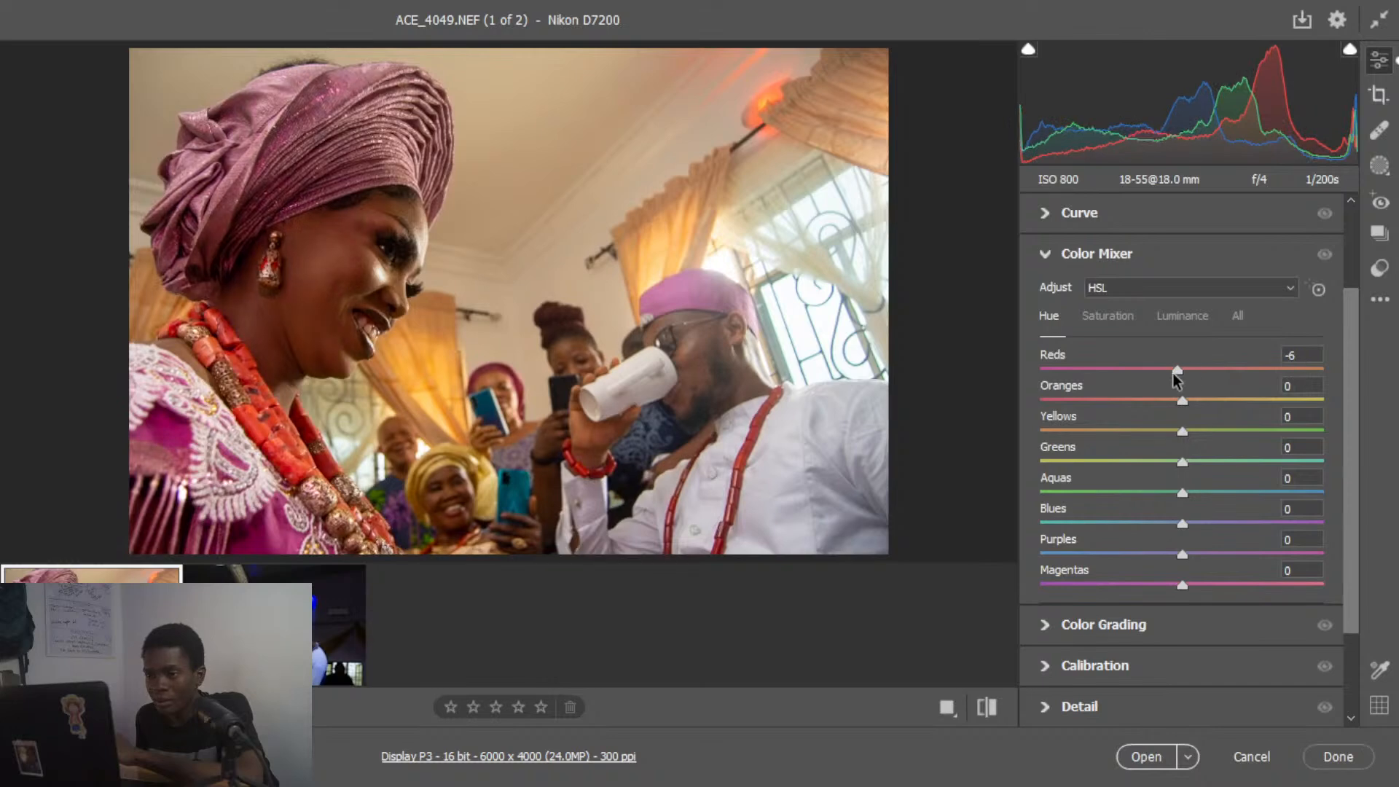
pyautogui.doubleClick(1173, 373)
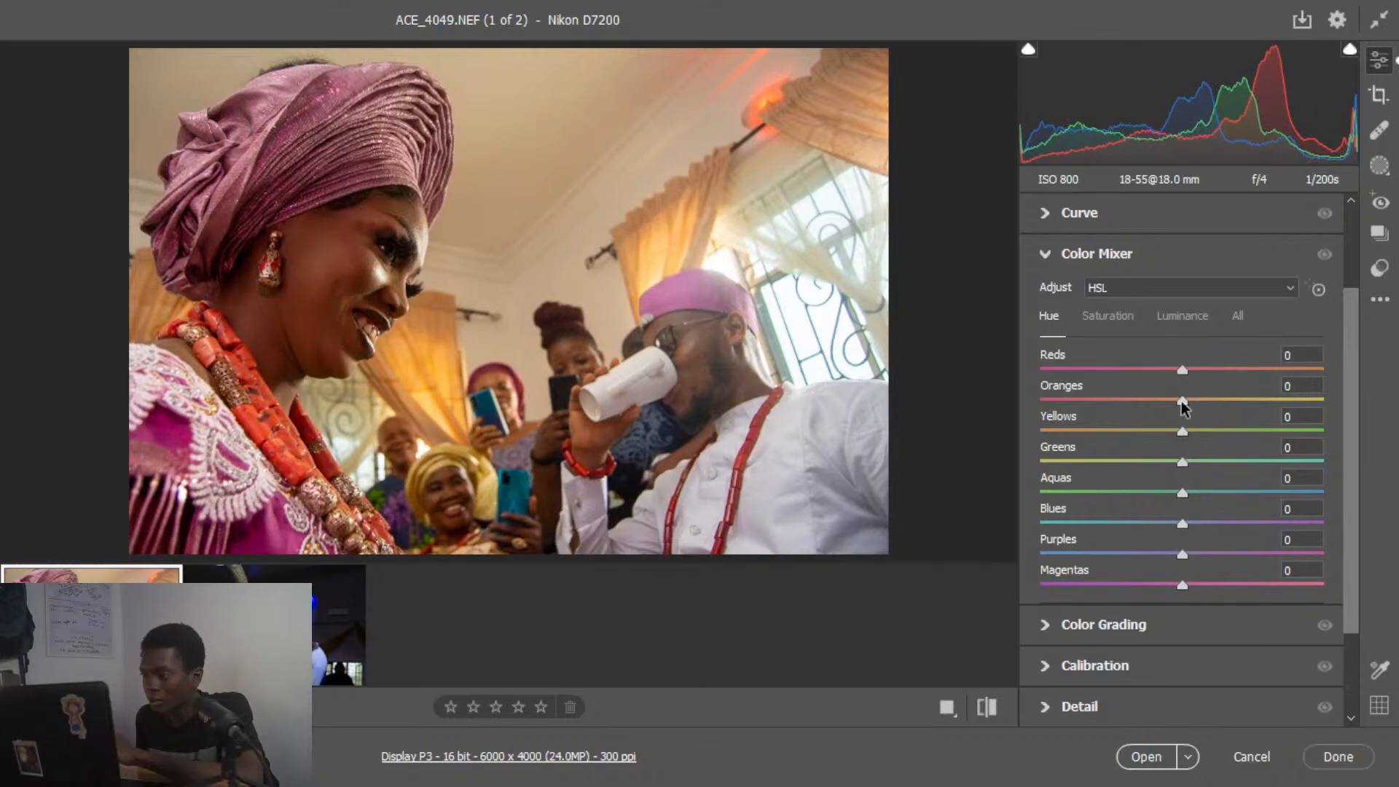
pyautogui.moveTo(1182, 401); pyautogui.dragTo(1193, 371)
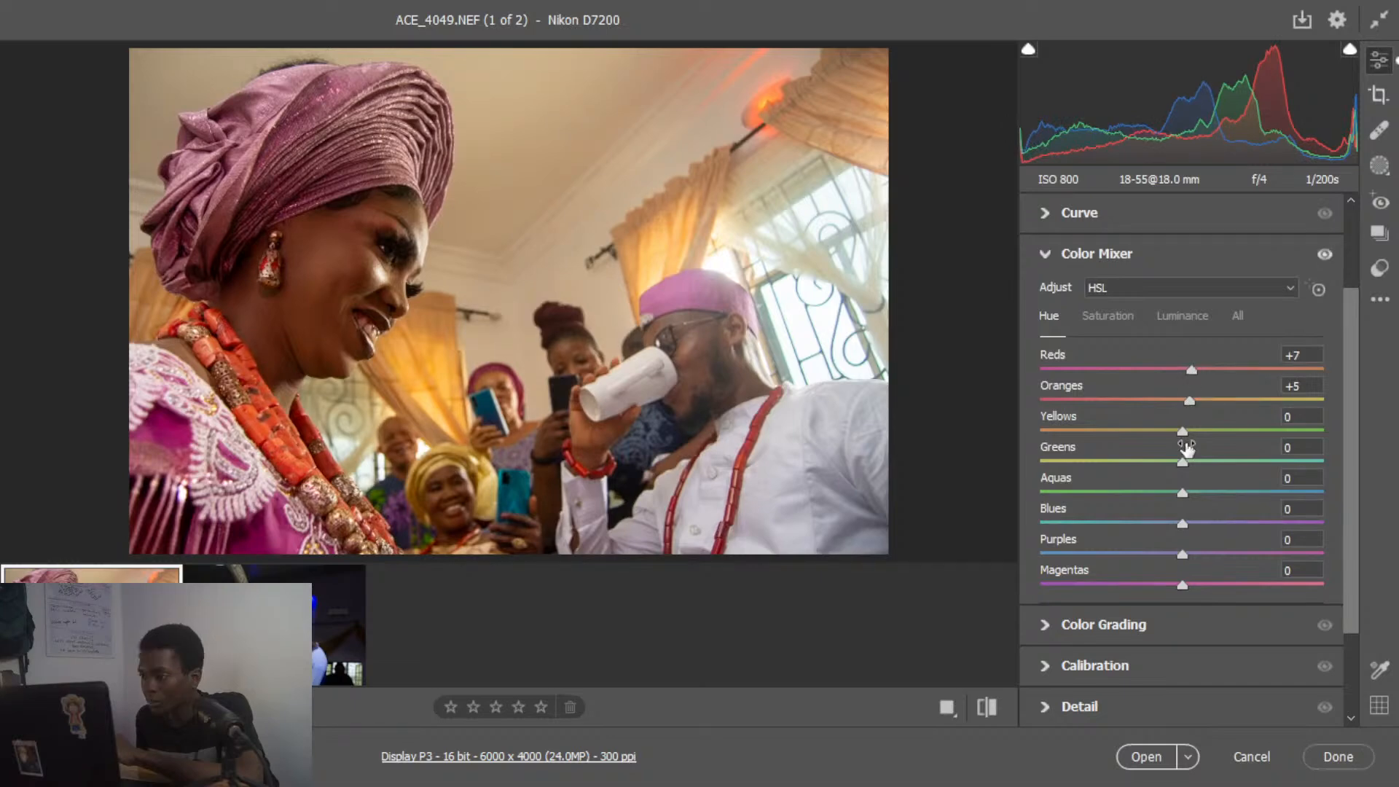
pyautogui.moveTo(1182, 431); pyautogui.dragTo(1227, 545)
pyautogui.moveTo(1192, 493)
pyautogui.mouseDown()
pyautogui.moveTo(1156, 496)
pyautogui.moveTo(1188, 497)
pyautogui.mouseUp()
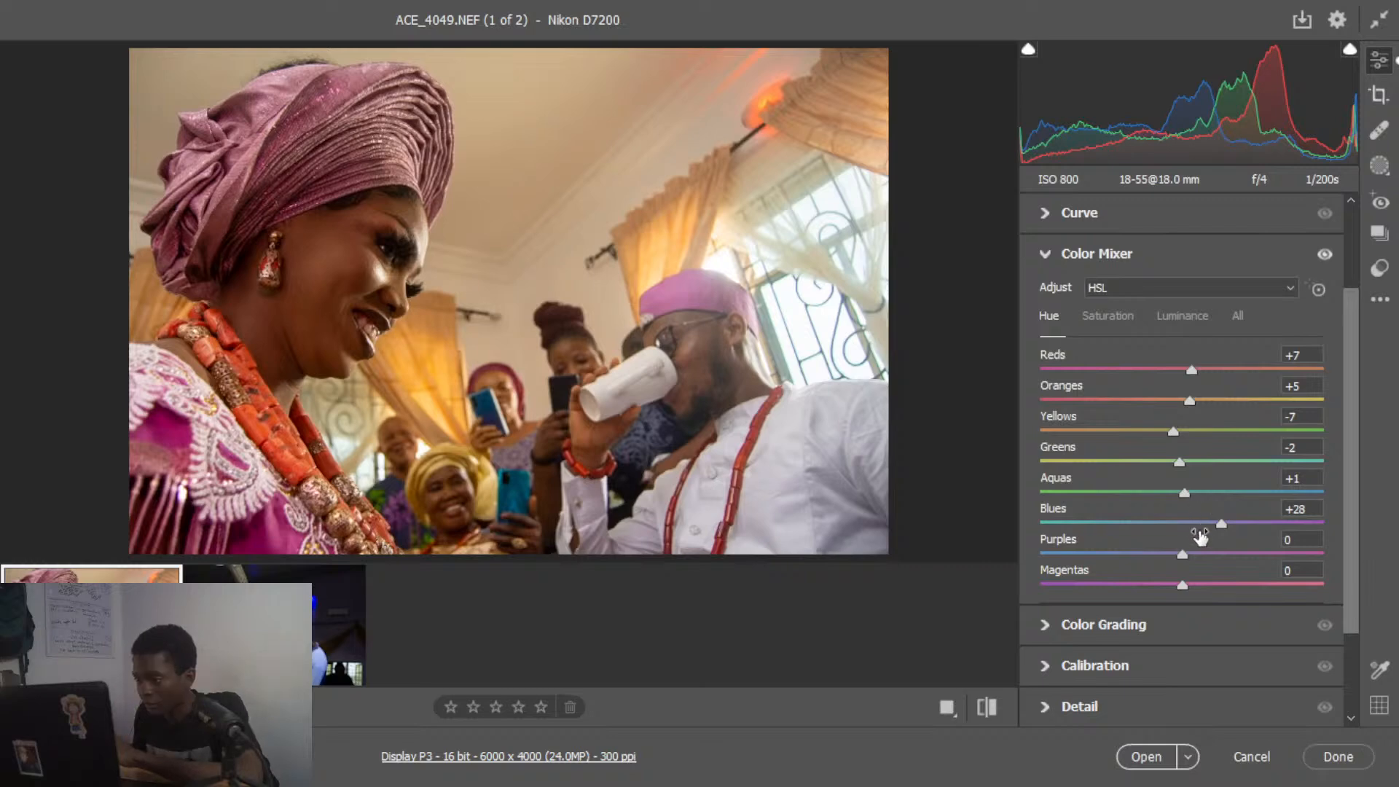
pyautogui.moveTo(1188, 561); pyautogui.dragTo(1196, 599)
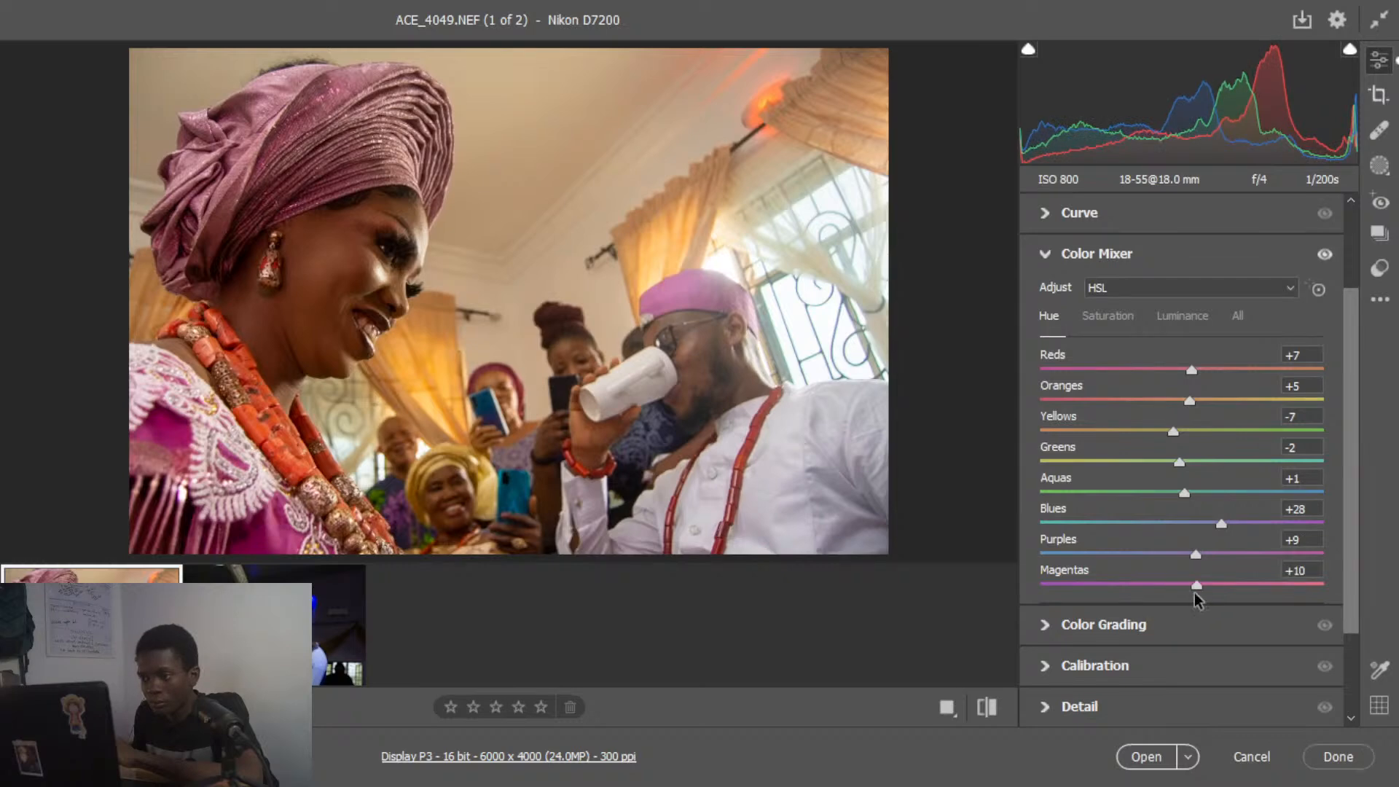
# - Set the Color Mixer saturation: Reds +7, Oranges +12, Yellows -4, Greens +7, Aquas +5, Blues +22, Magentas +11, and raise Purples moderately
pyautogui.click(1108, 316)
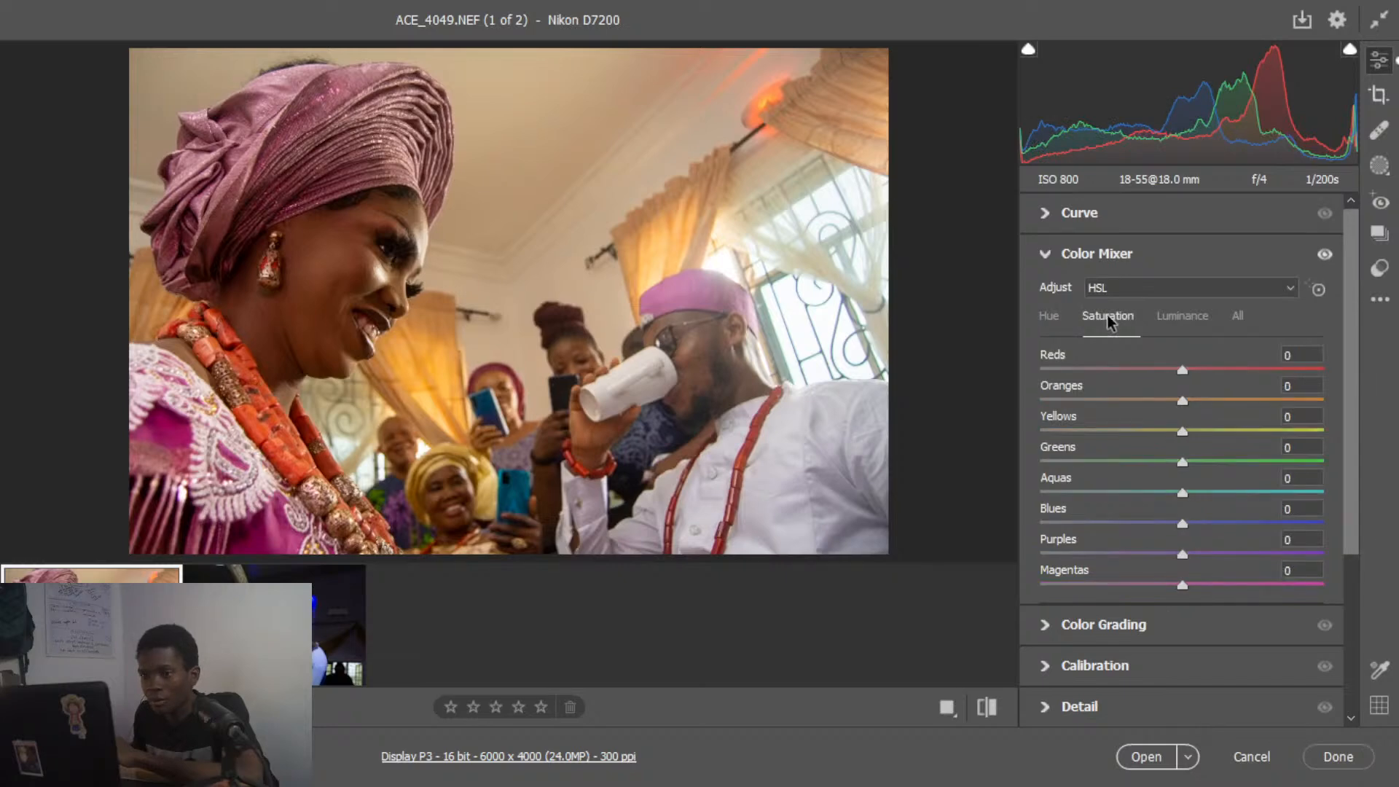
pyautogui.moveTo(1186, 369); pyautogui.dragTo(1197, 398)
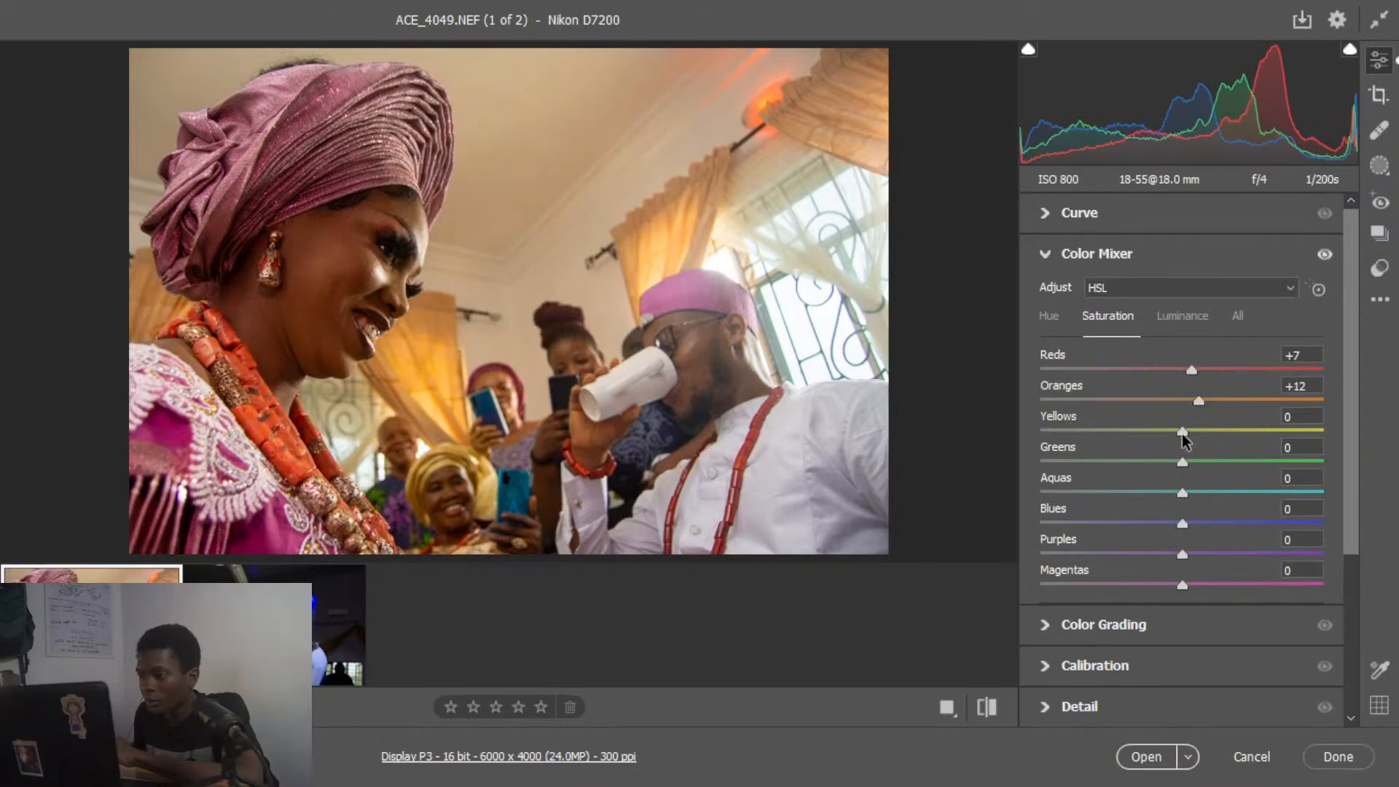
pyautogui.moveTo(1182, 434); pyautogui.dragTo(1211, 514)
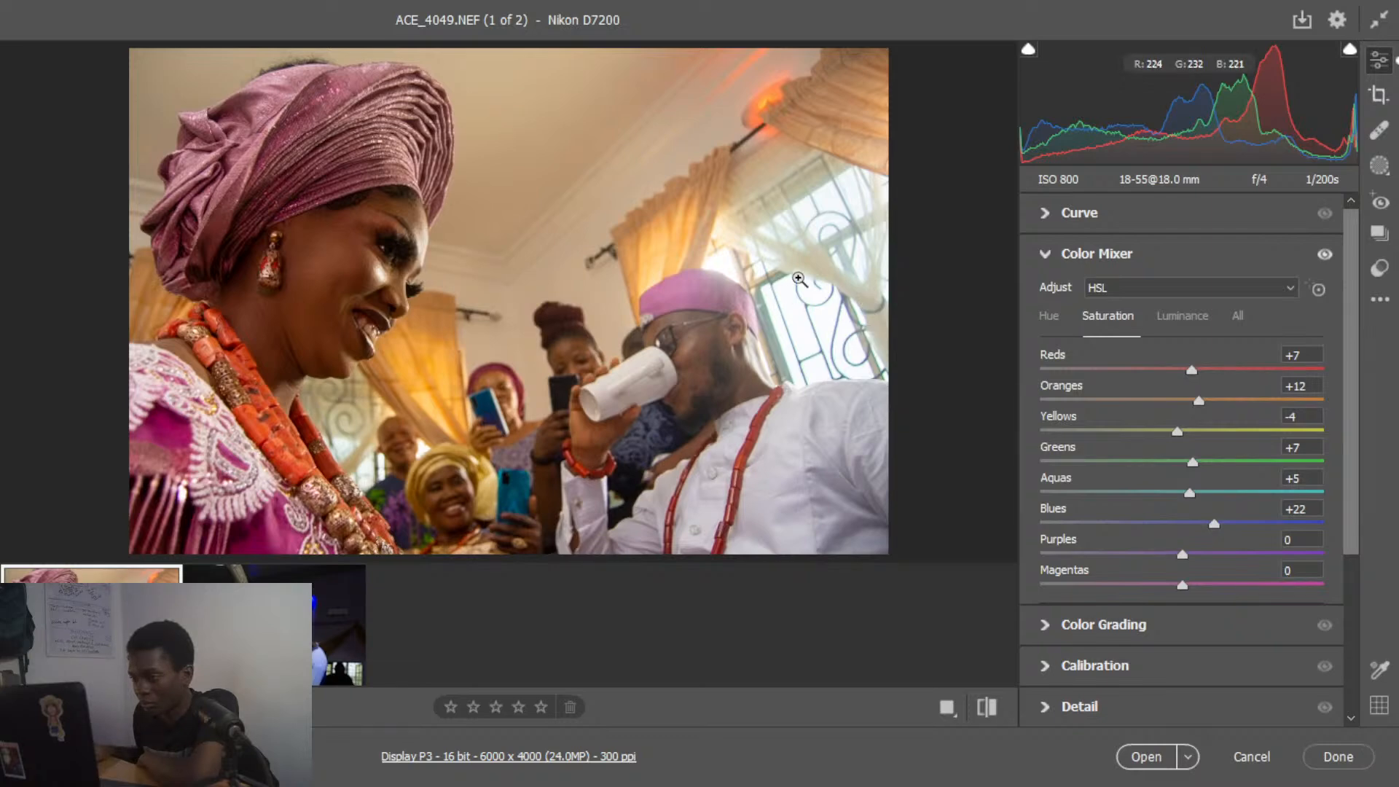
pyautogui.moveTo(1182, 553)
pyautogui.mouseDown()
pyautogui.moveTo(1213, 550)
pyautogui.moveTo(1166, 554)
pyautogui.moveTo(1186, 563)
pyautogui.mouseUp()
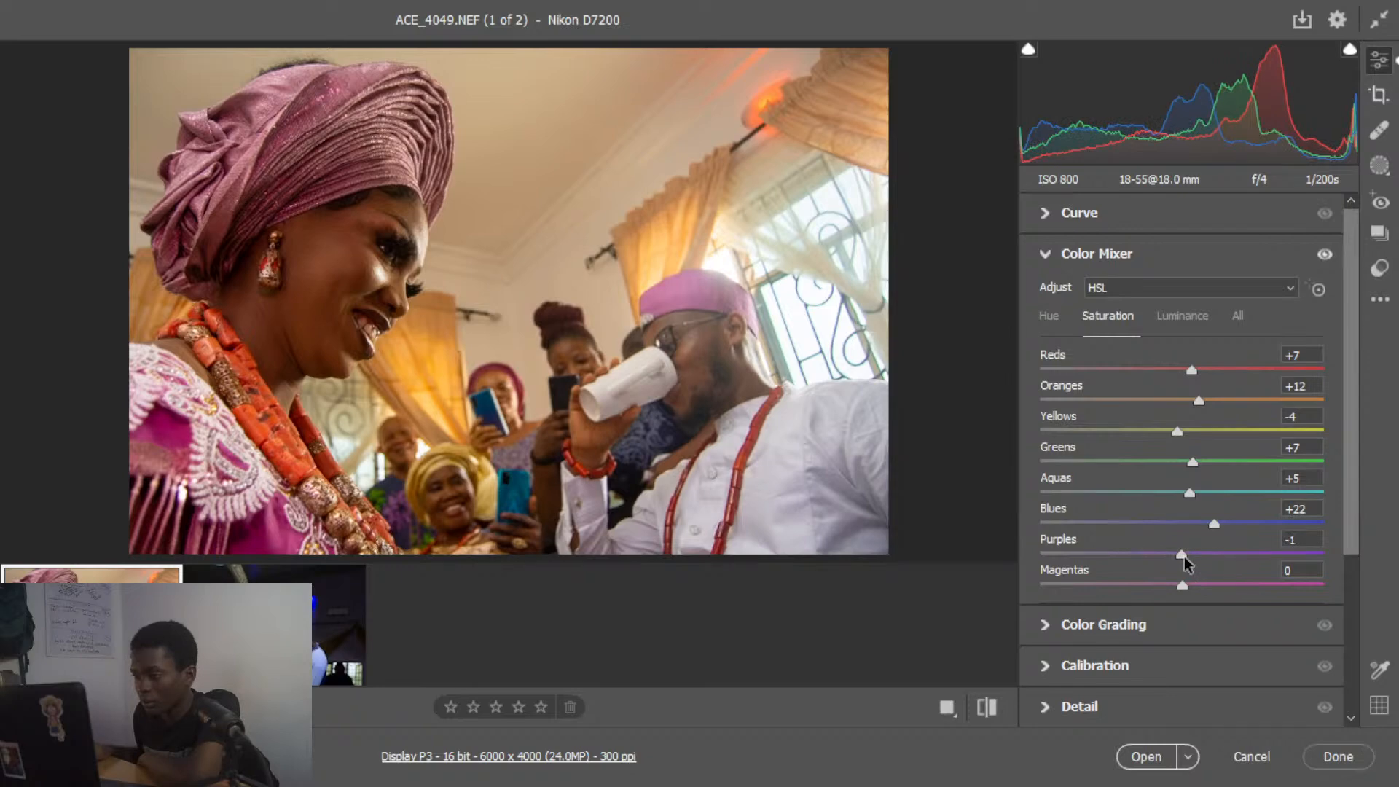
pyautogui.moveTo(1182, 585); pyautogui.dragTo(1189, 602)
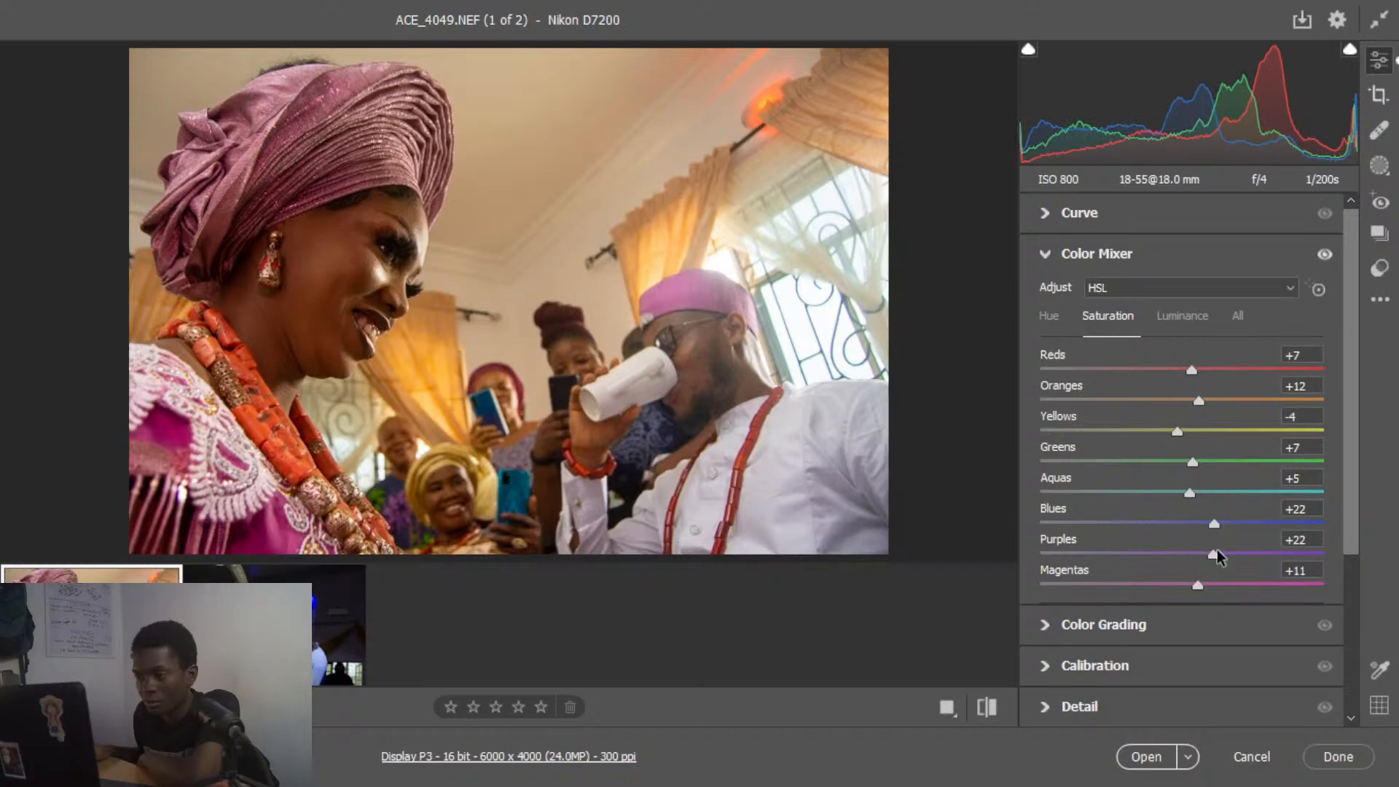
pyautogui.moveTo(1215, 554); pyautogui.dragTo(1202, 554)
# - Set the Color Mixer luminance: Reds +20, Oranges +16, Yellows +7, Aquas +3, Blues +13, Purples +14, Magentas +6
pyautogui.click(1182, 315)
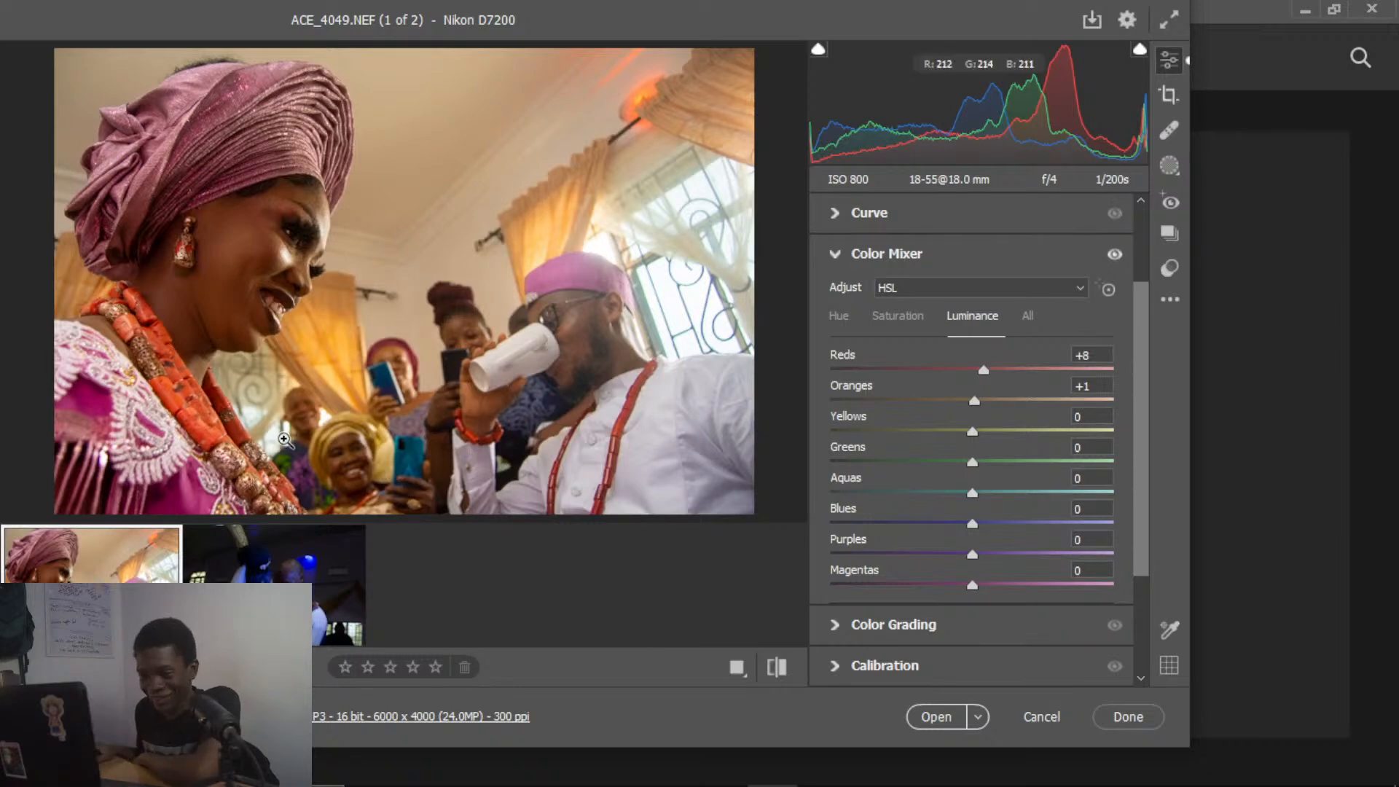
pyautogui.click(1170, 22)
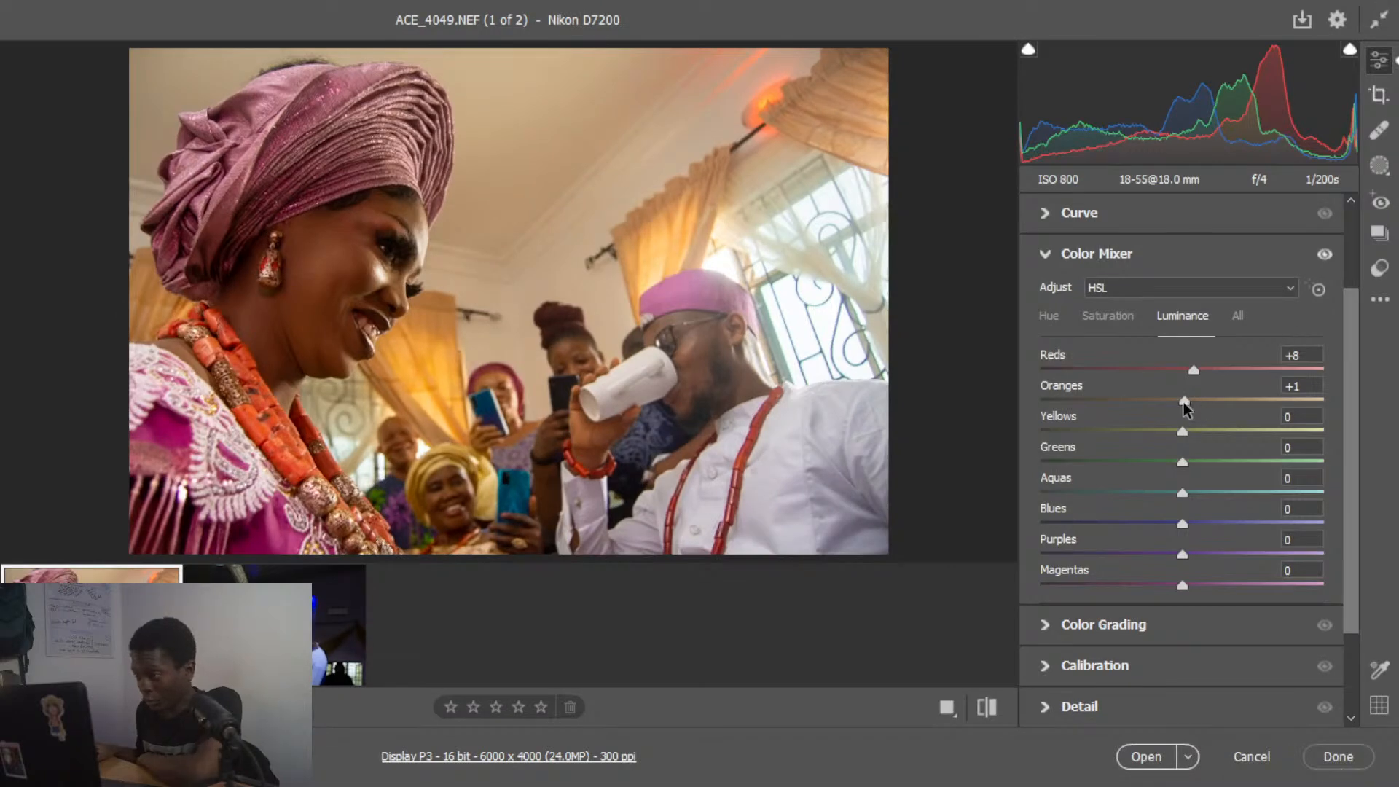
pyautogui.moveTo(1183, 402)
pyautogui.mouseDown()
pyautogui.moveTo(1142, 415)
pyautogui.moveTo(1209, 401)
pyautogui.mouseUp()
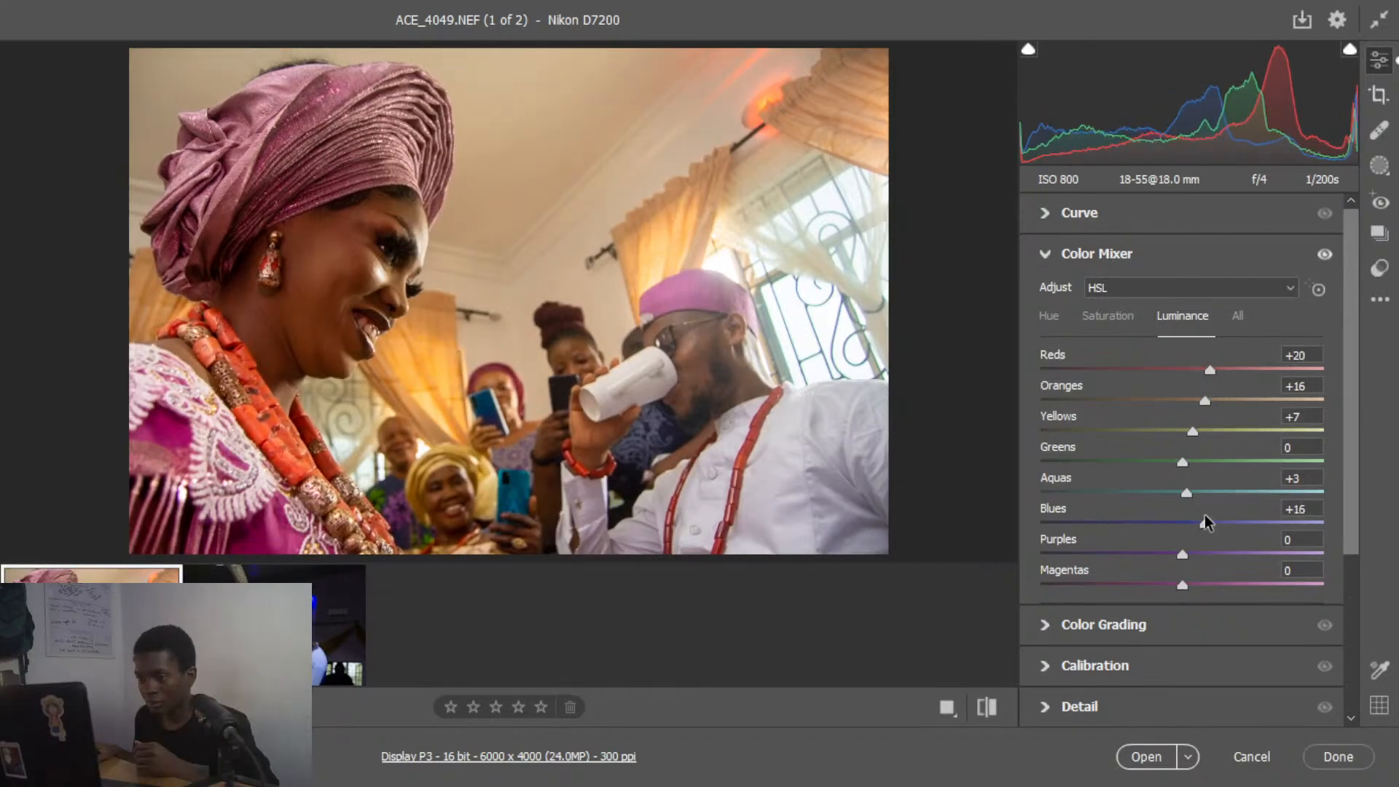
pyautogui.moveTo(1205, 521)
pyautogui.mouseDown()
pyautogui.moveTo(1150, 523)
pyautogui.moveTo(1201, 521)
pyautogui.mouseUp()
pyautogui.moveTo(1182, 554); pyautogui.dragTo(1203, 554)
pyautogui.moveTo(1181, 584)
pyautogui.mouseDown()
pyautogui.moveTo(1231, 583)
pyautogui.moveTo(1179, 585)
pyautogui.moveTo(1193, 582)
pyautogui.mouseUp()
# - Compare the edited photo with the original side by side and review the Basic adjustment values
pyautogui.scroll(3, 1193, 583)
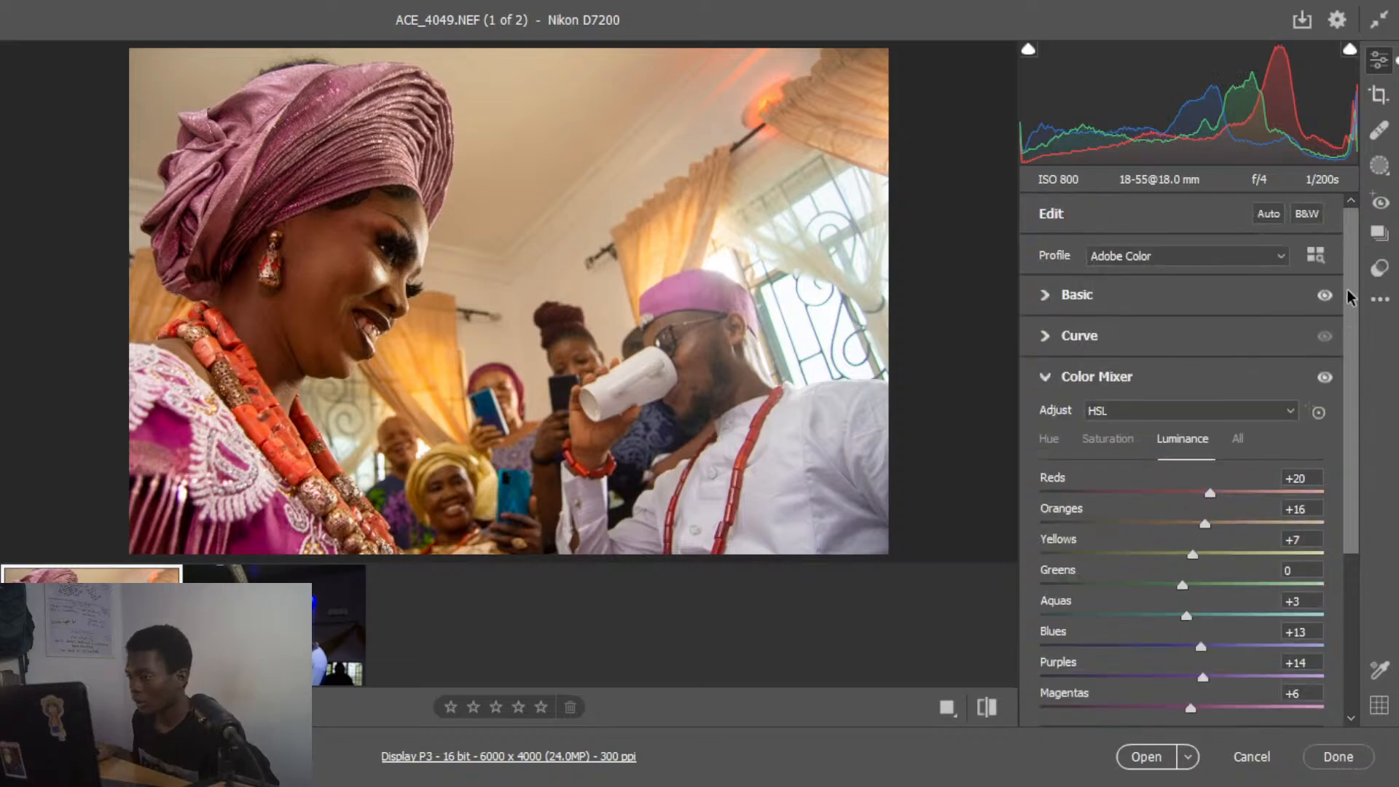
pyautogui.click(1052, 298)
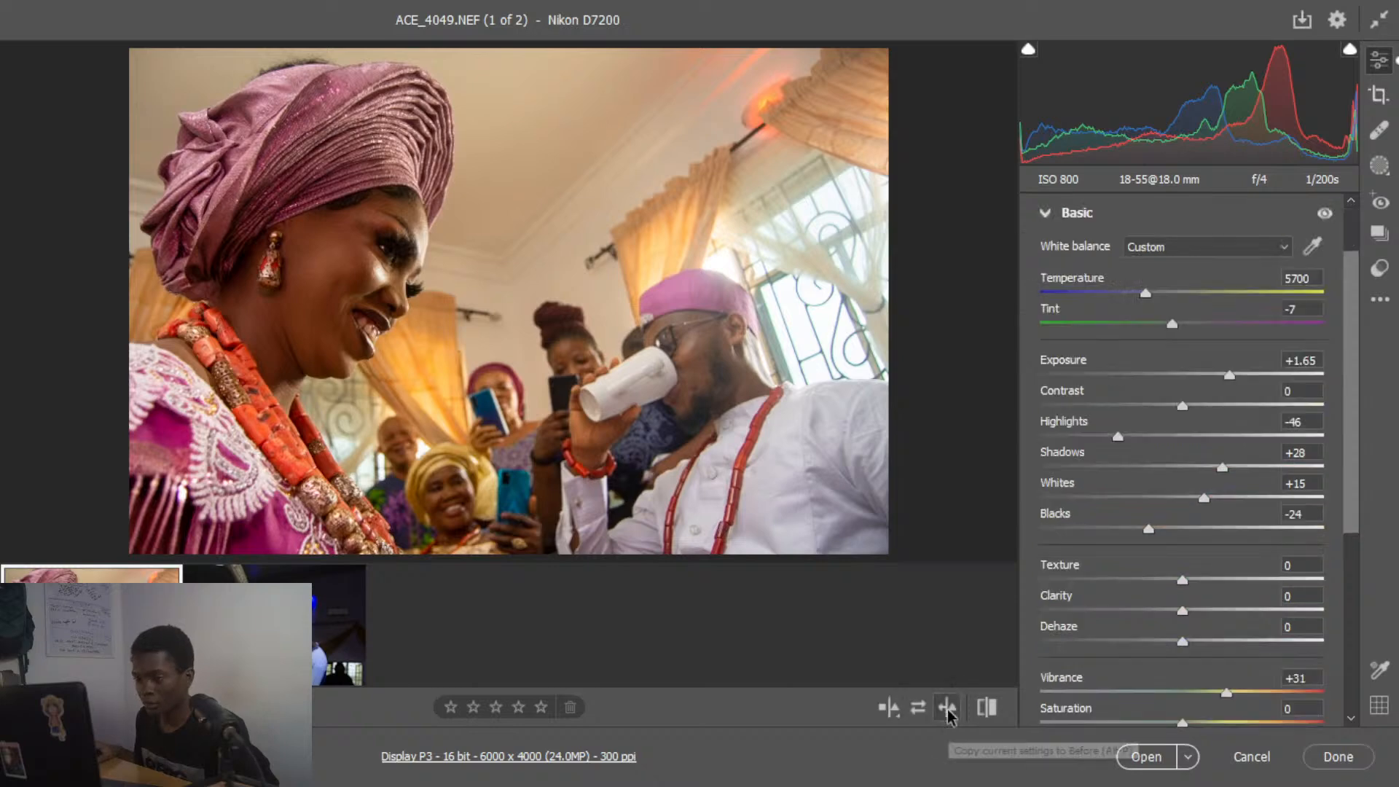
pyautogui.click(947, 707)
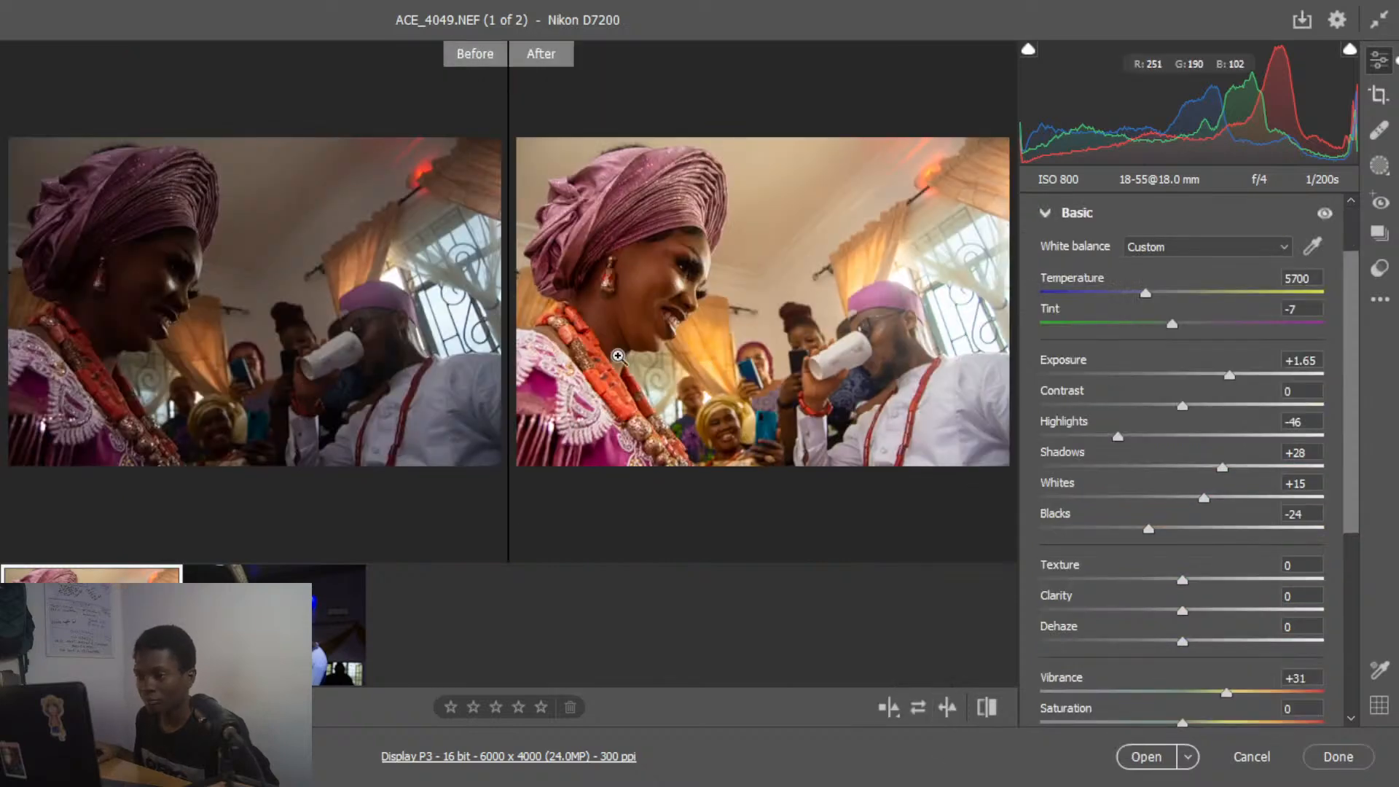
pyautogui.click(888, 708)
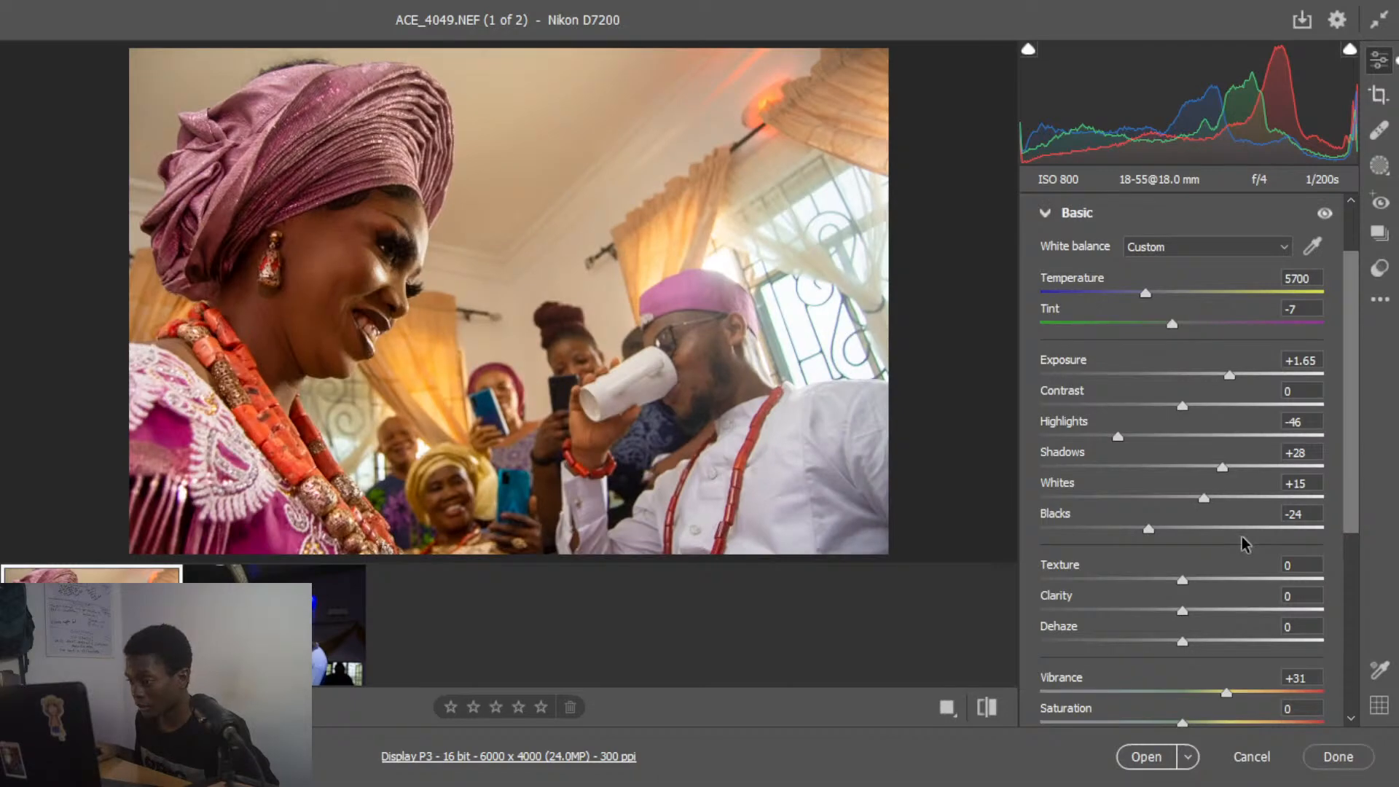
pyautogui.scroll(-3, 1243, 542)
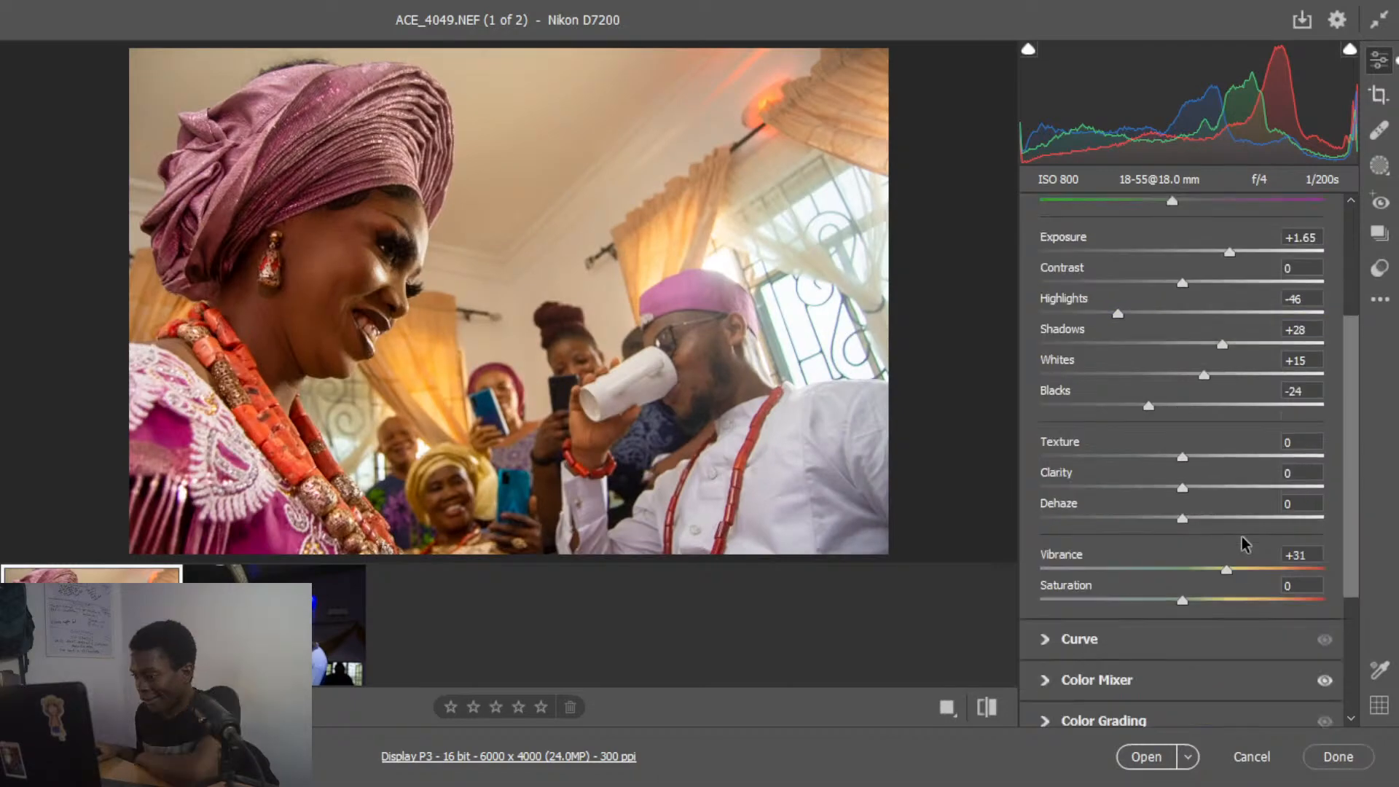
pyautogui.scroll(5, 1243, 542)
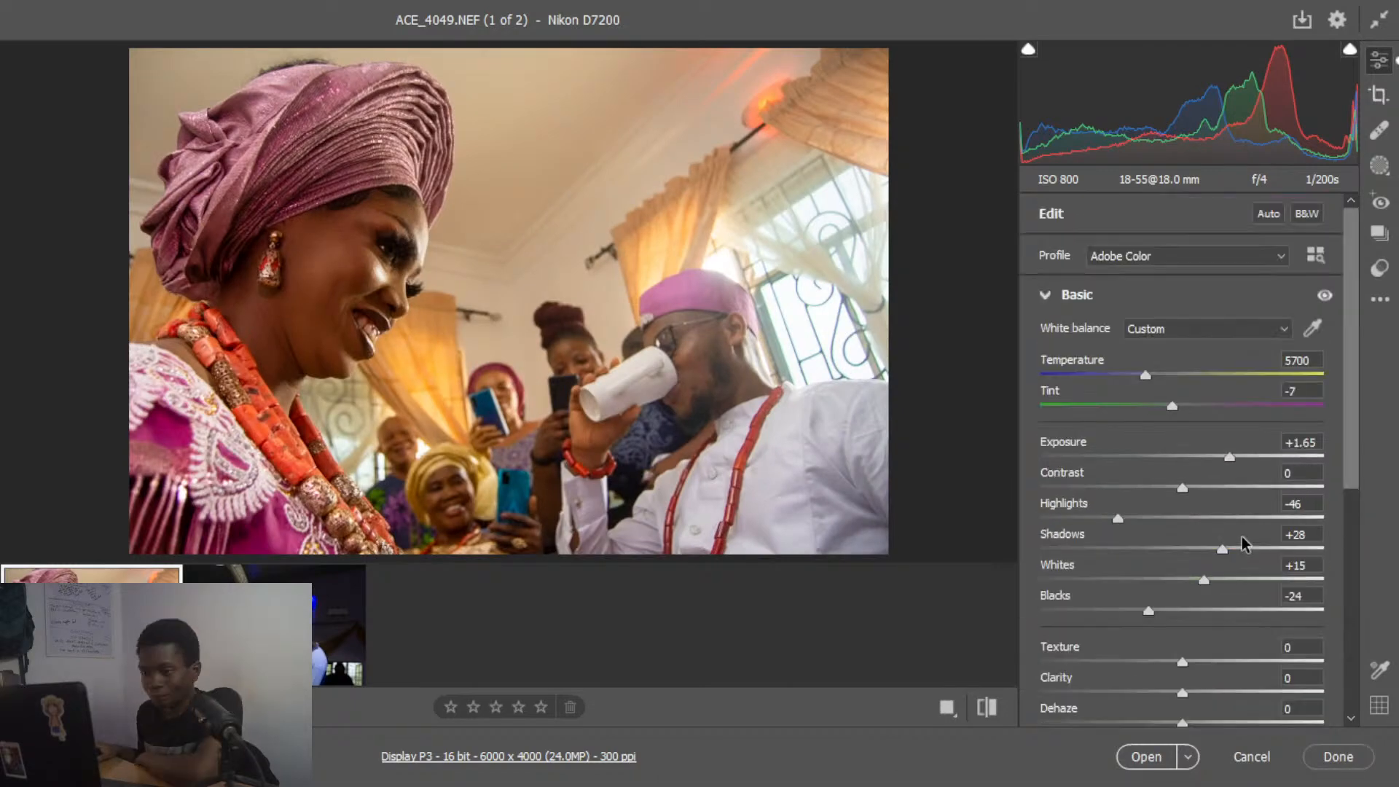
# - Create a mask selecting the background, cool its Temperature strongly, and set its Exposure to -0.30
pyautogui.click(1377, 167)
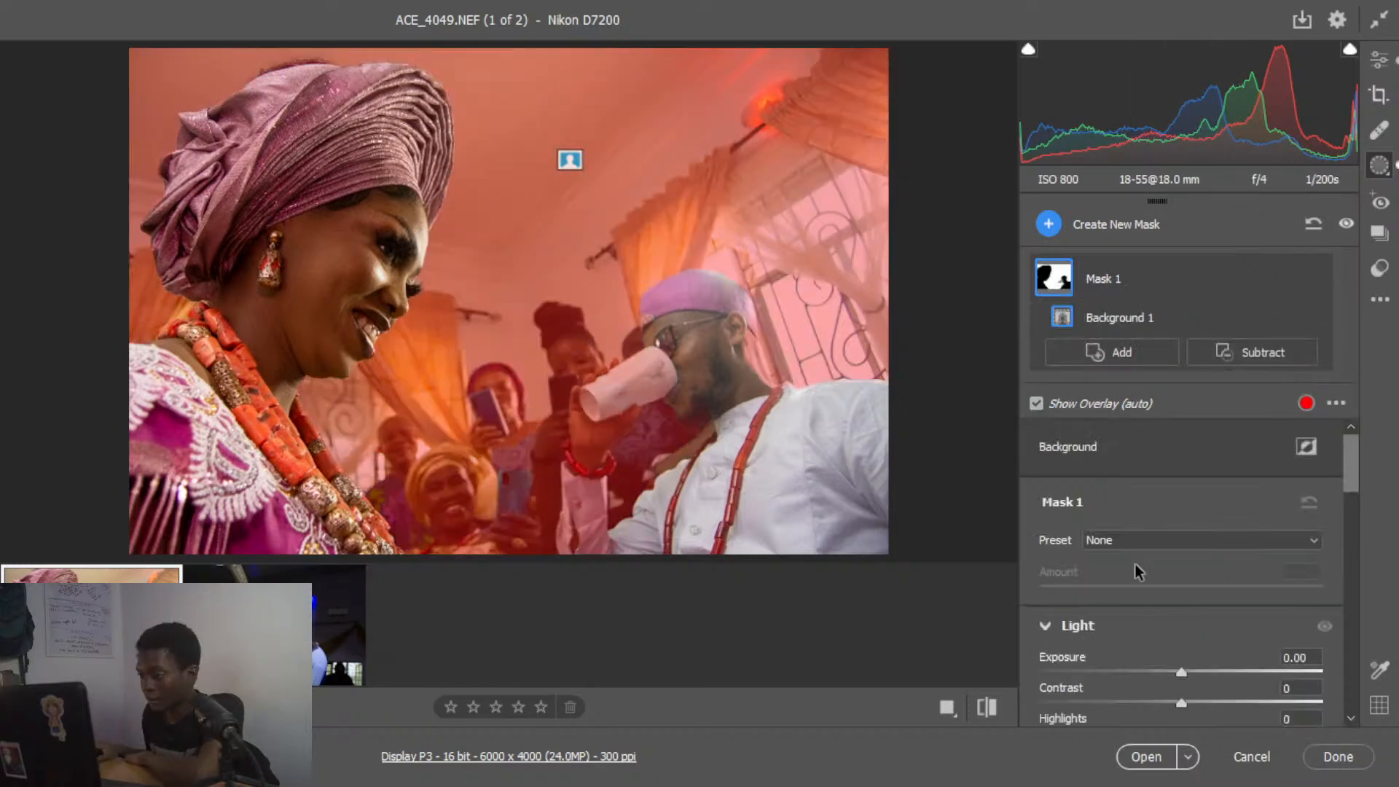
pyautogui.scroll(-5, 1139, 572)
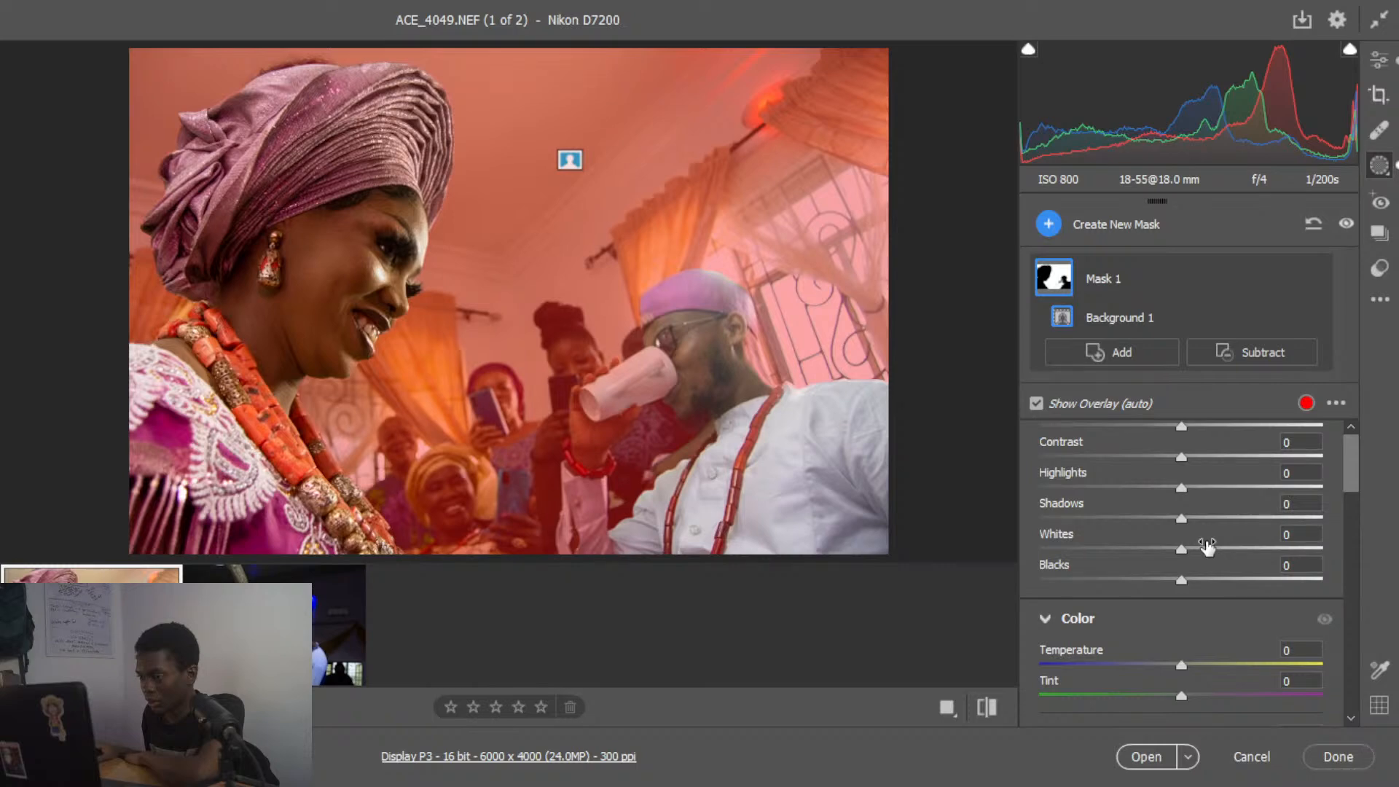
pyautogui.scroll(-3, 1188, 547)
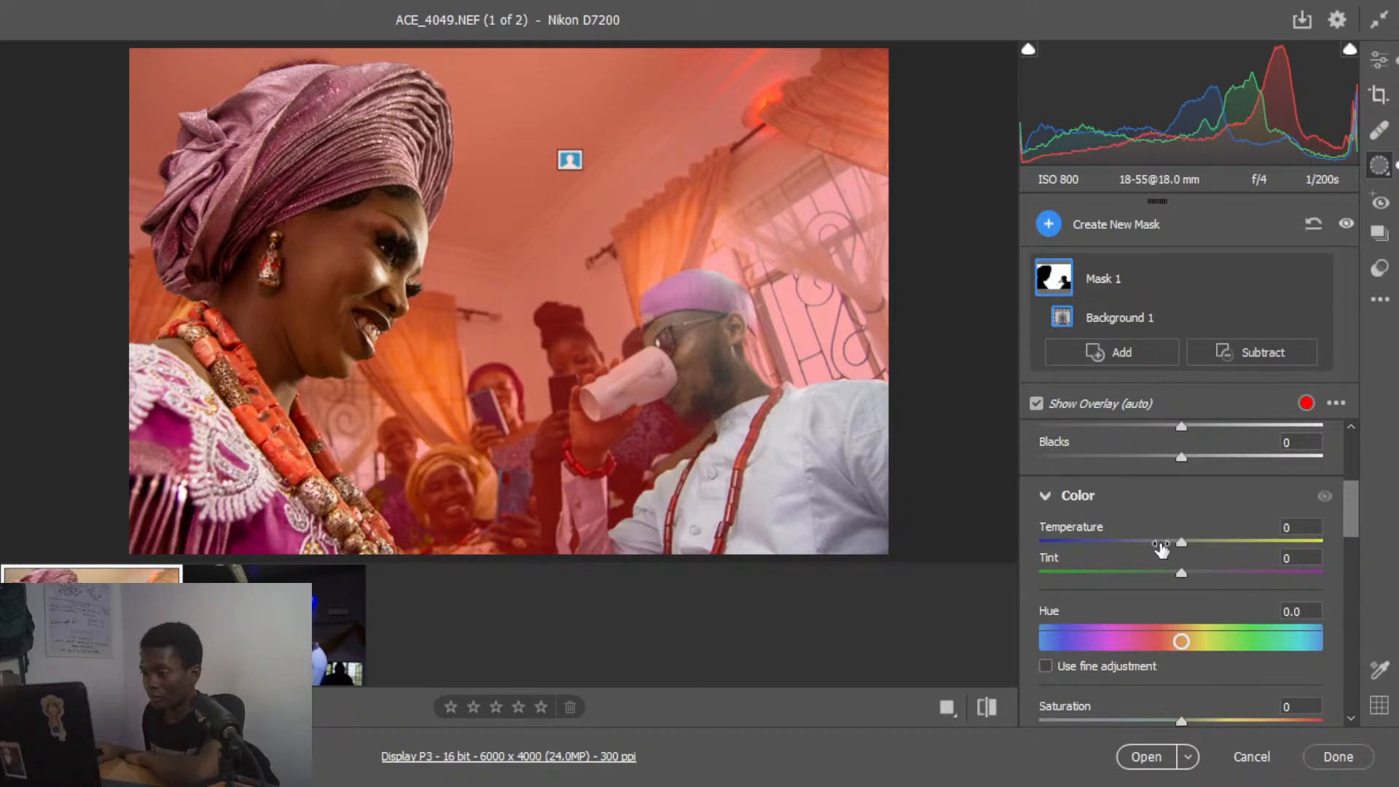
pyautogui.scroll(-3, 1191, 537)
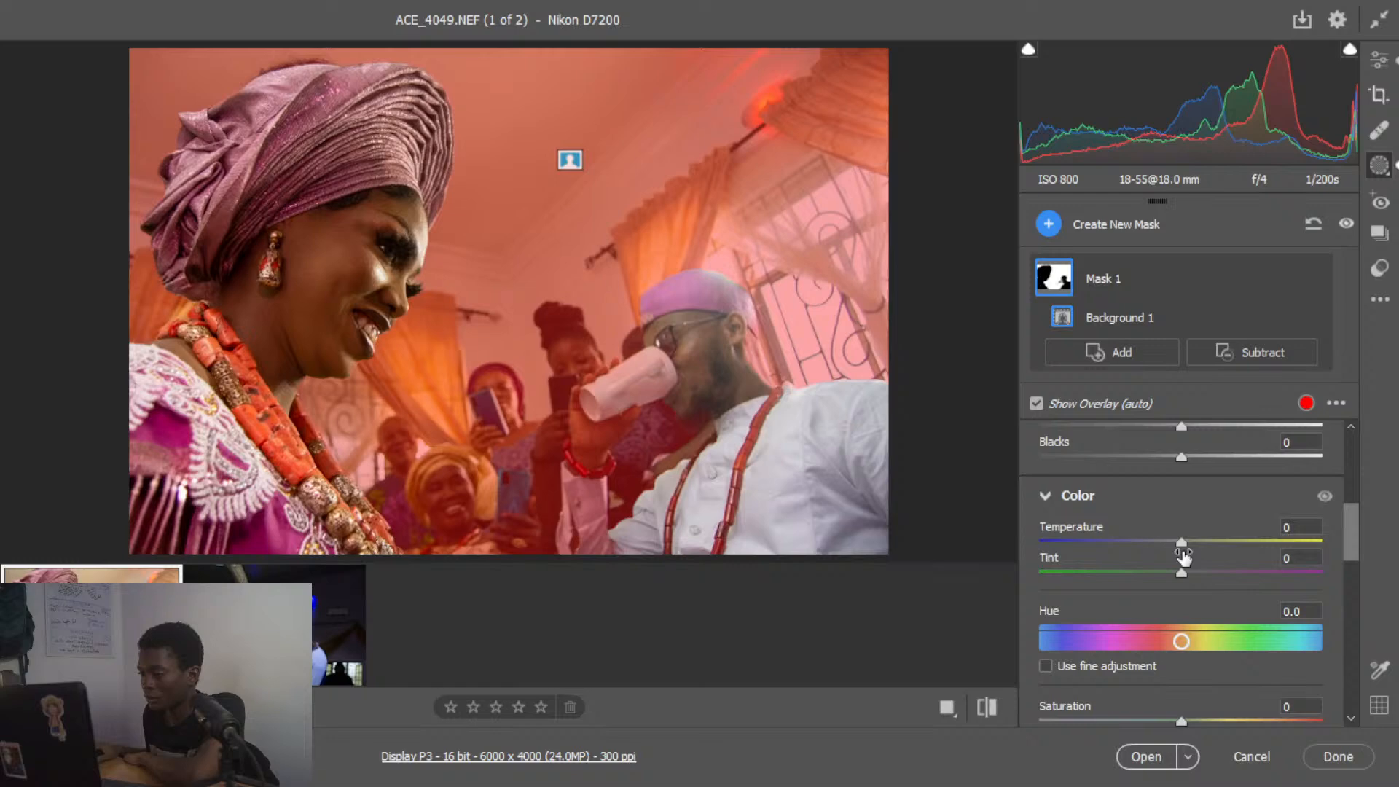
pyautogui.moveTo(1182, 571); pyautogui.dragTo(1163, 580)
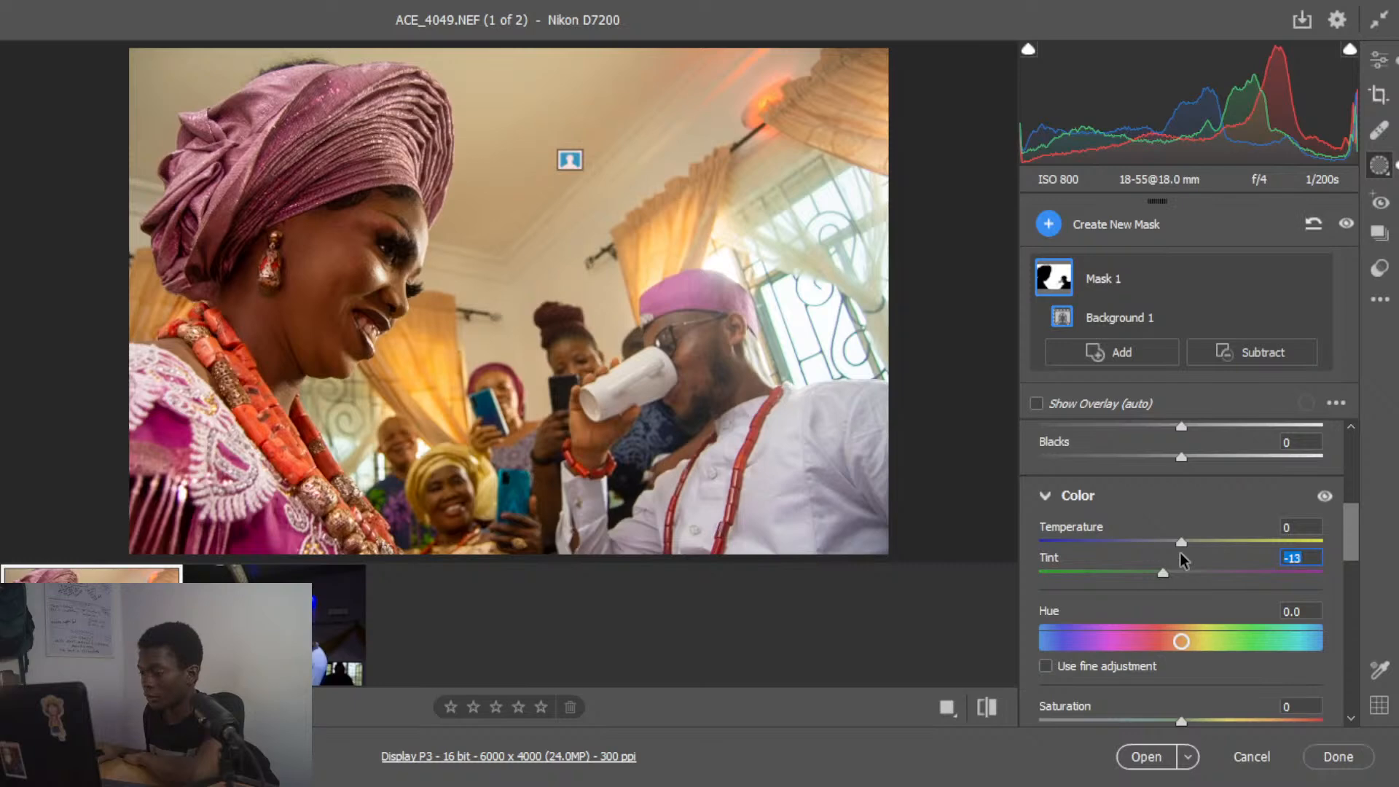
pyautogui.hotkey('ctrl', 'z')
pyautogui.moveTo(1180, 543); pyautogui.dragTo(1099, 569)
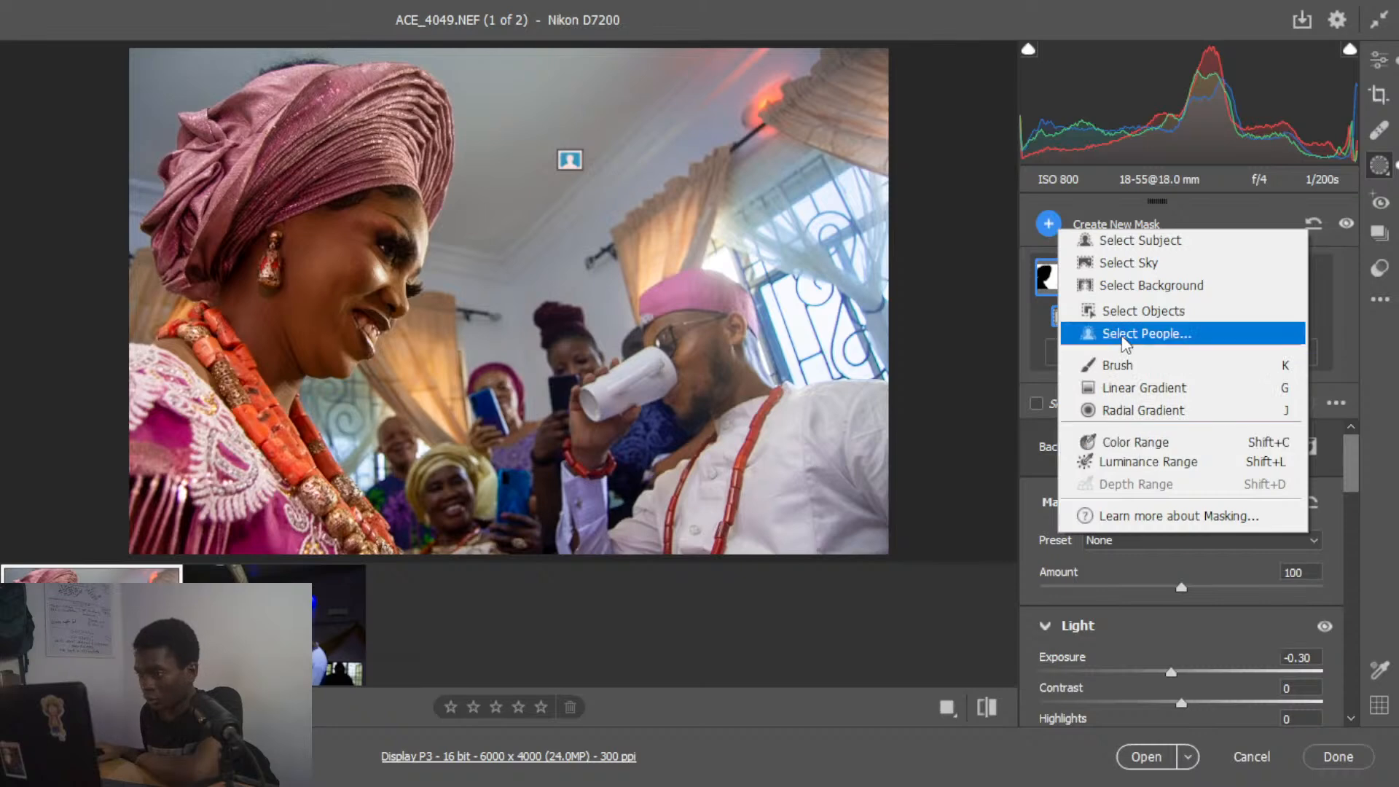
# - Create one People mask for Person 1 covering Facial Skin, Body Skin, Eyebrows, Eye Sclera, Iris and Pupil, Lips, Teeth and Hair
pyautogui.click(1185, 332)
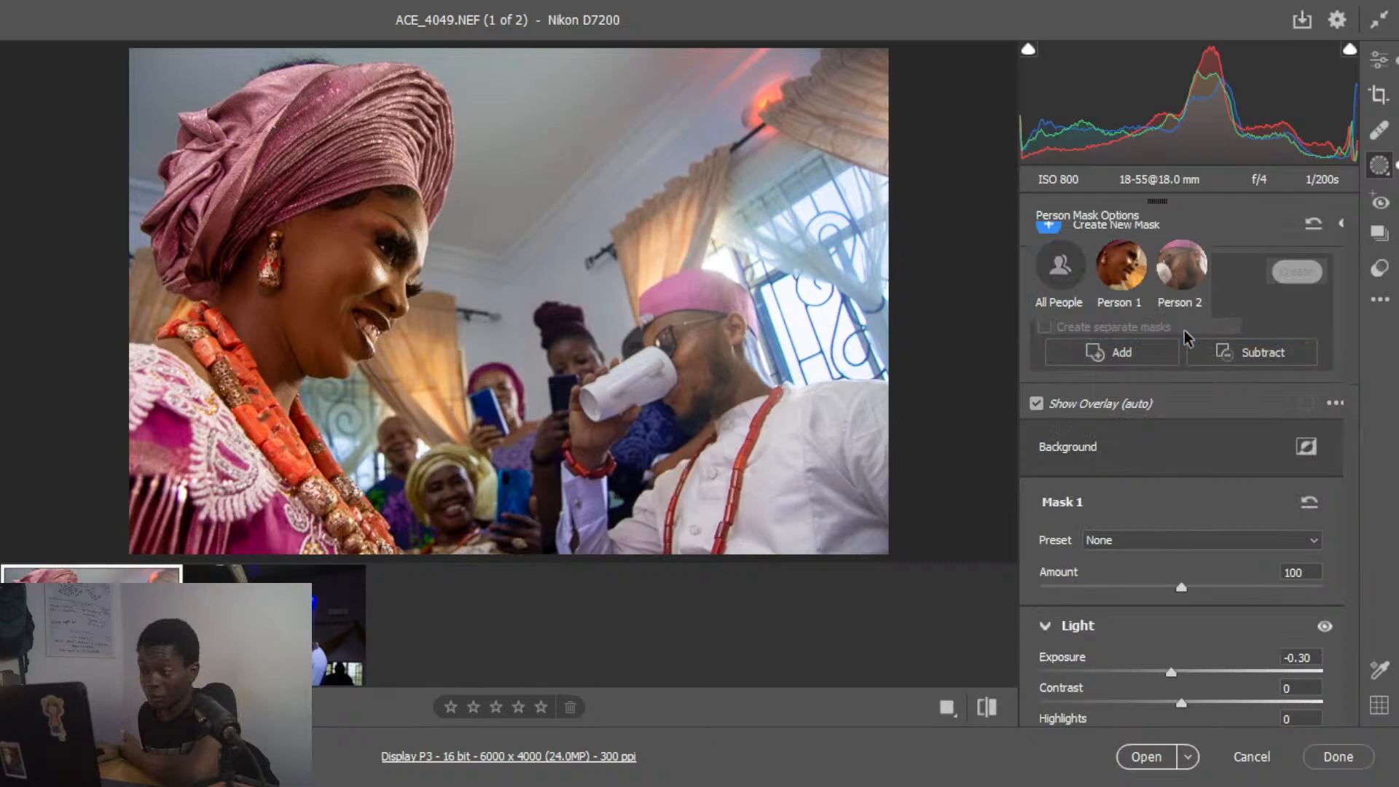
pyautogui.click(1109, 277)
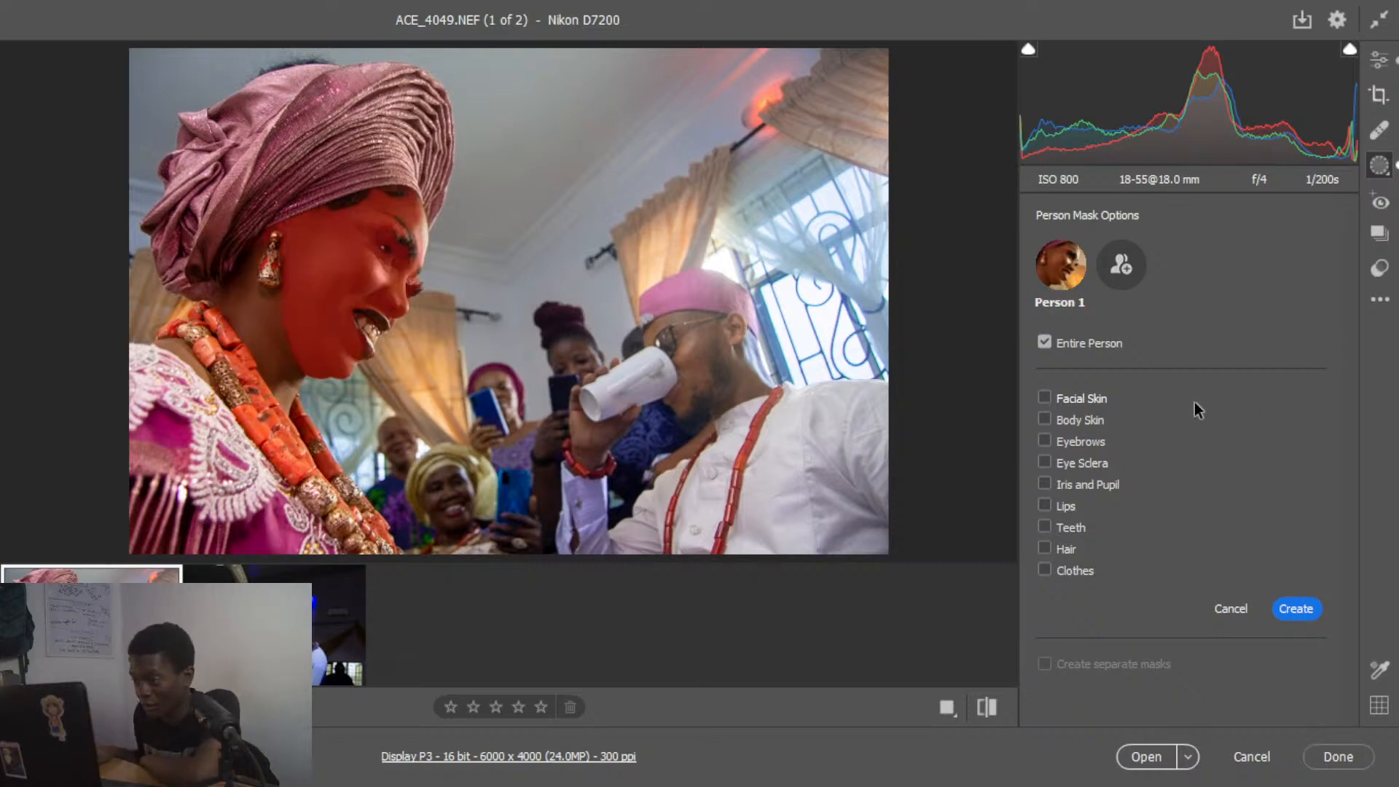
pyautogui.click(1043, 400)
pyautogui.click(1043, 426)
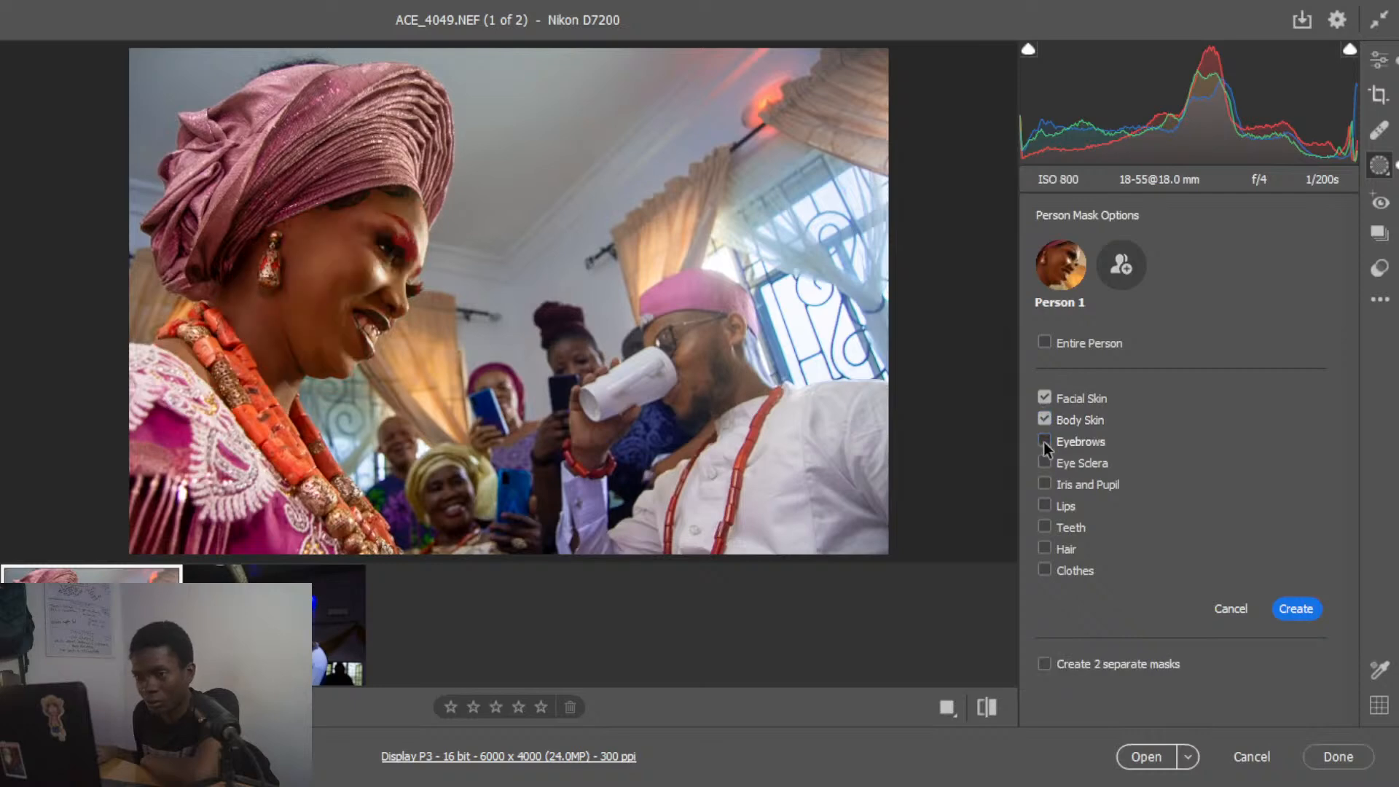
pyautogui.click(1046, 463)
pyautogui.click(1045, 484)
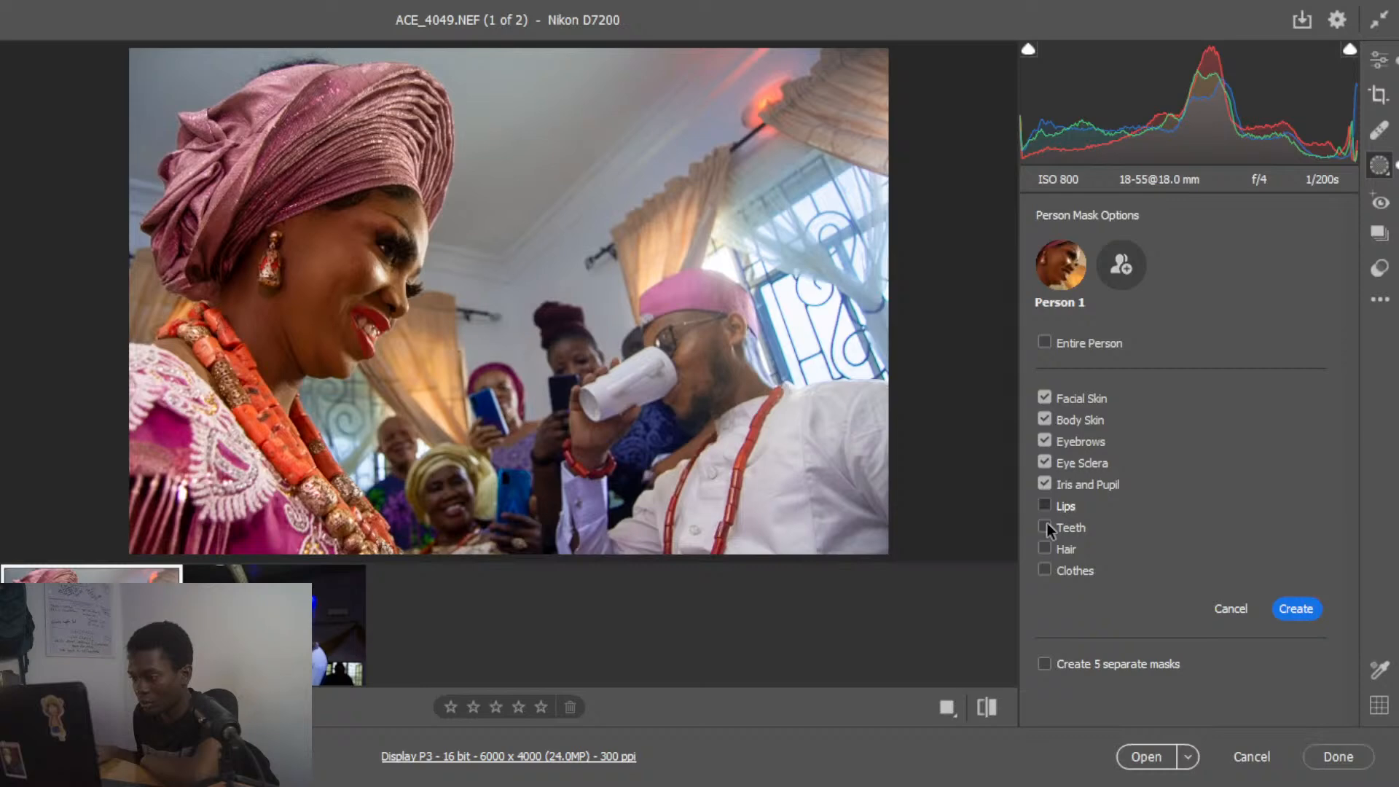
pyautogui.click(1046, 526)
pyautogui.click(1045, 505)
pyautogui.click(1044, 569)
pyautogui.click(1044, 548)
pyautogui.click(1045, 570)
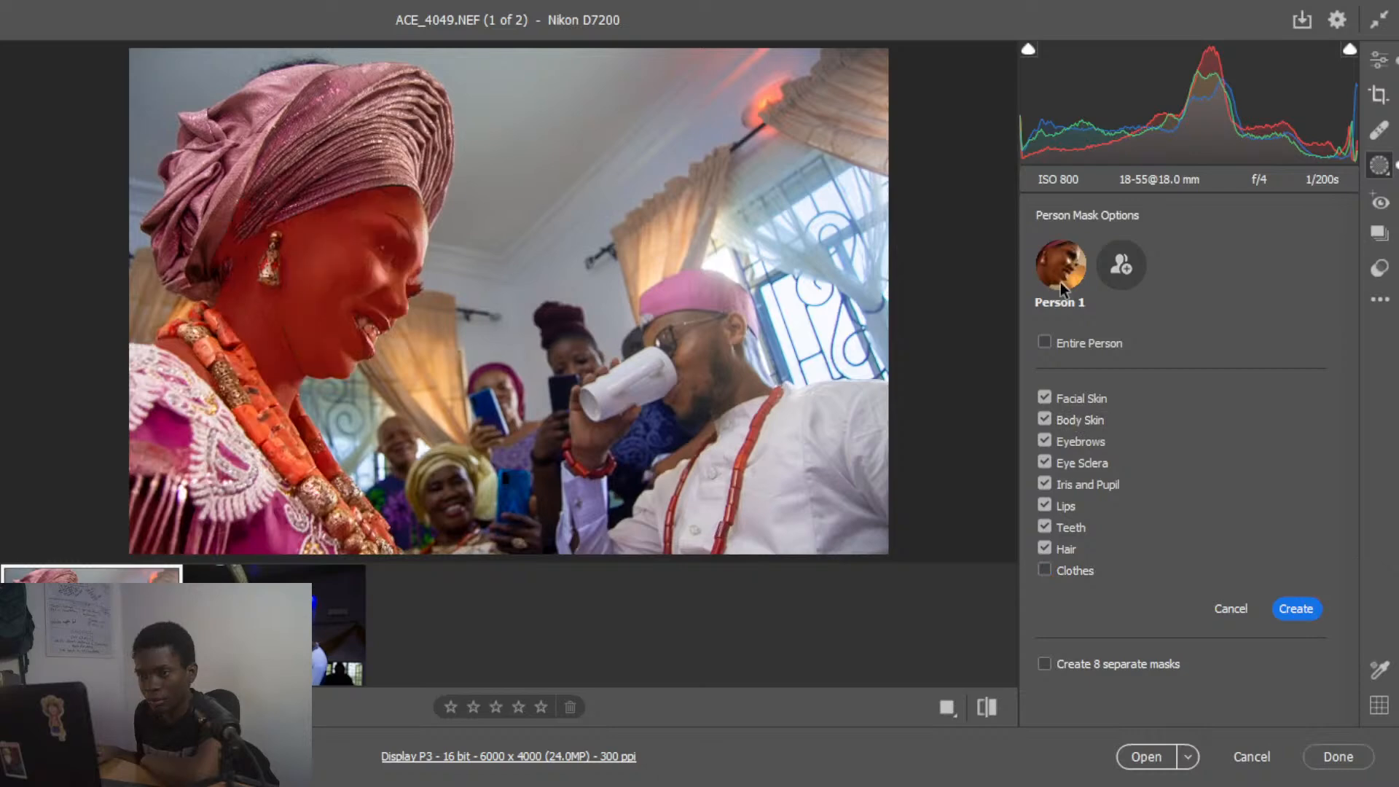
pyautogui.click(1295, 610)
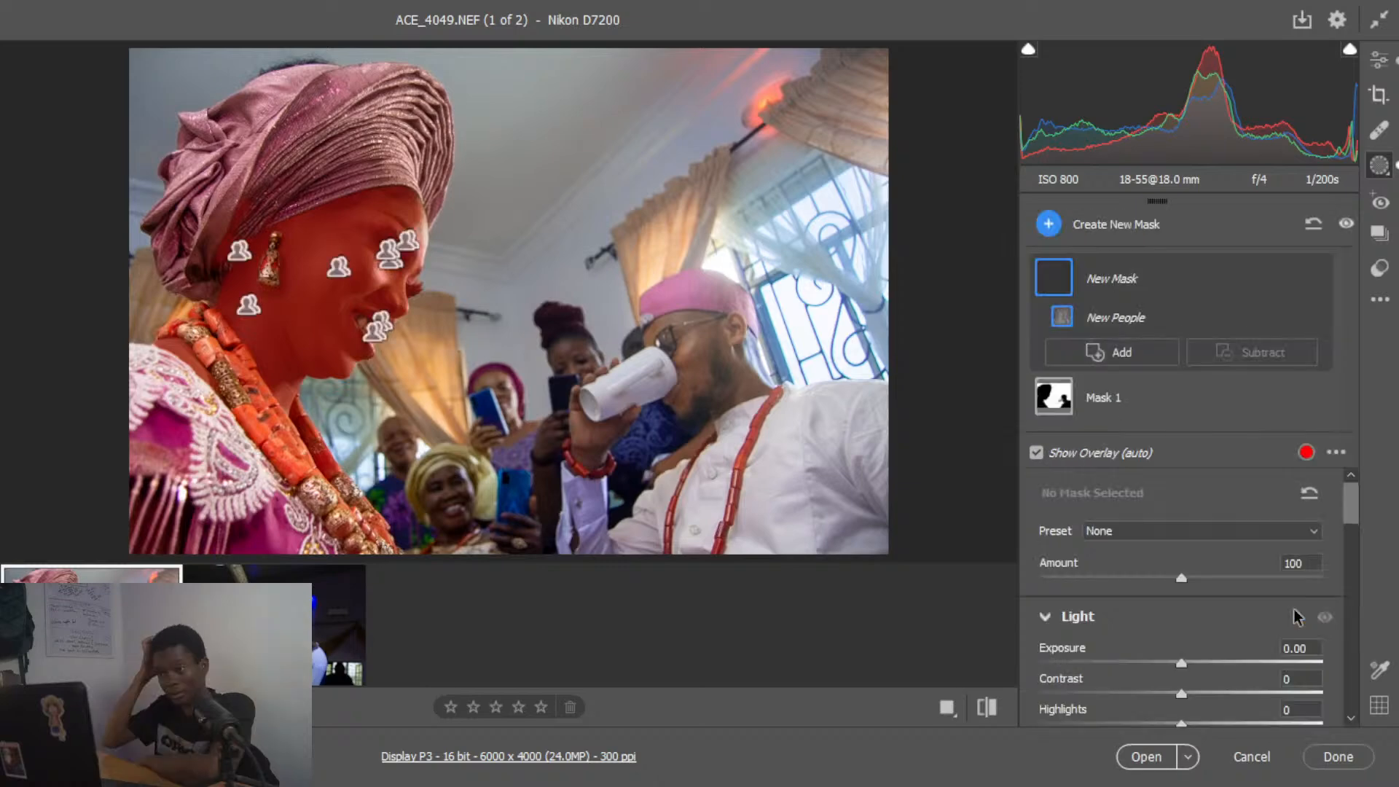
# - Set the woman's skin and face mask to Exposure +0.25, Shadows +8 and Dehaze +7
pyautogui.moveTo(1183, 662); pyautogui.dragTo(1192, 660)
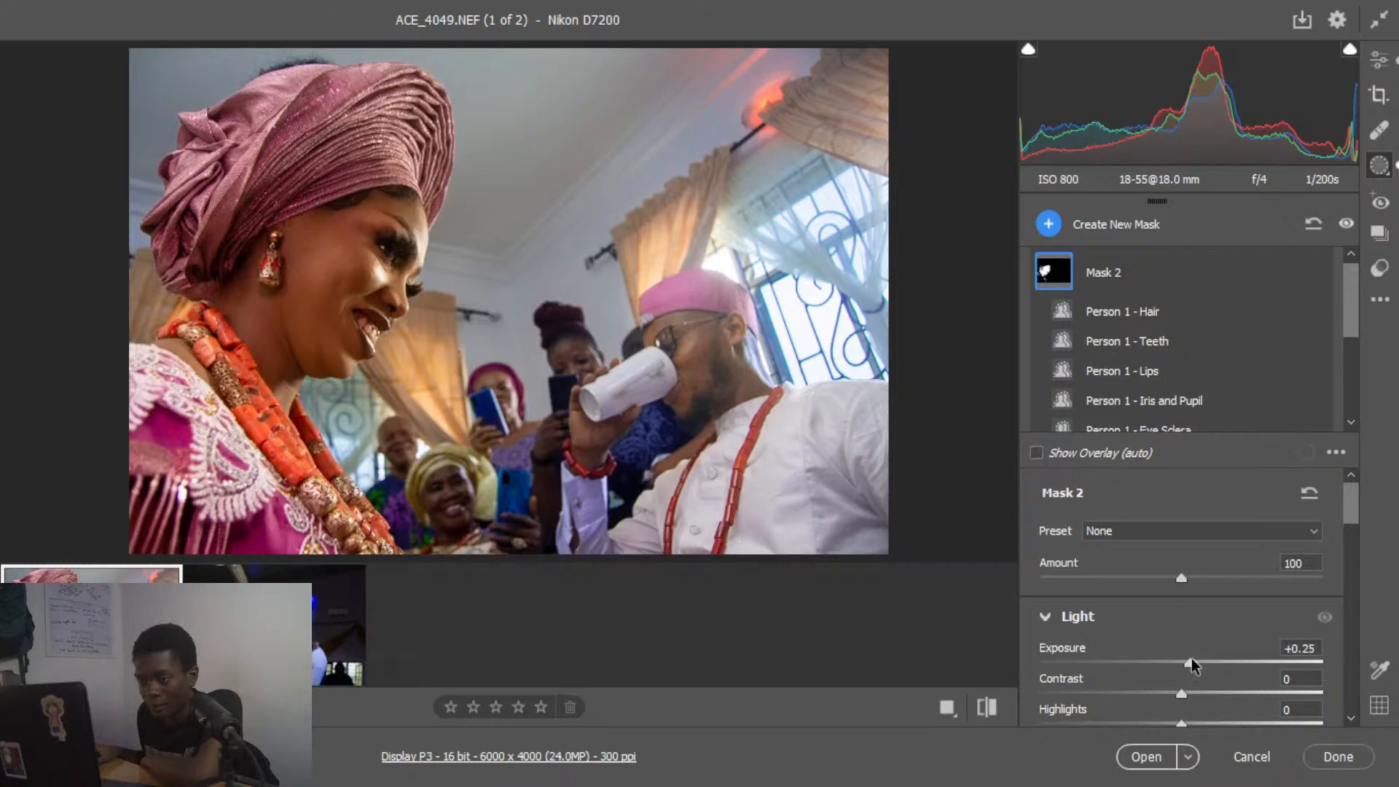
pyautogui.scroll(-3, 1255, 587)
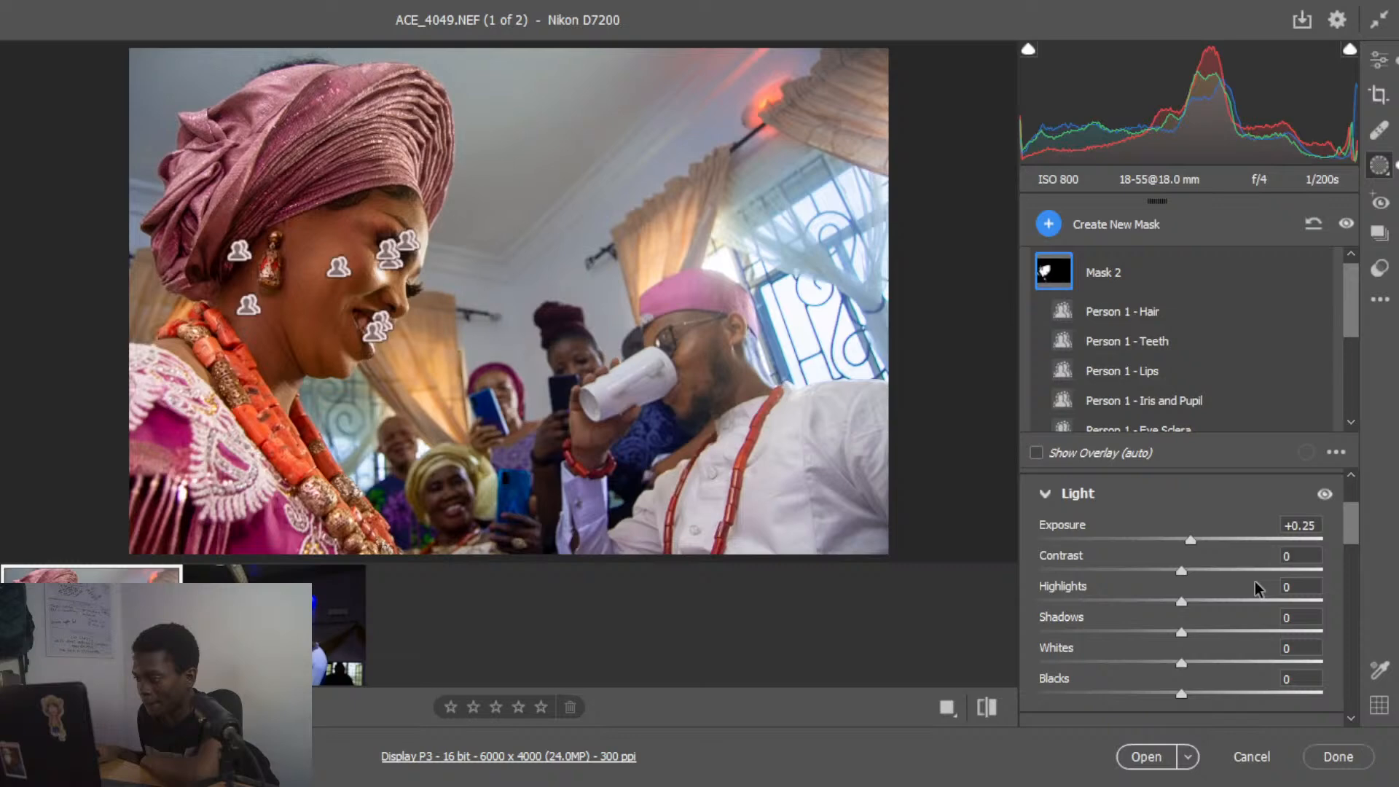
pyautogui.moveTo(1183, 638); pyautogui.dragTo(1194, 627)
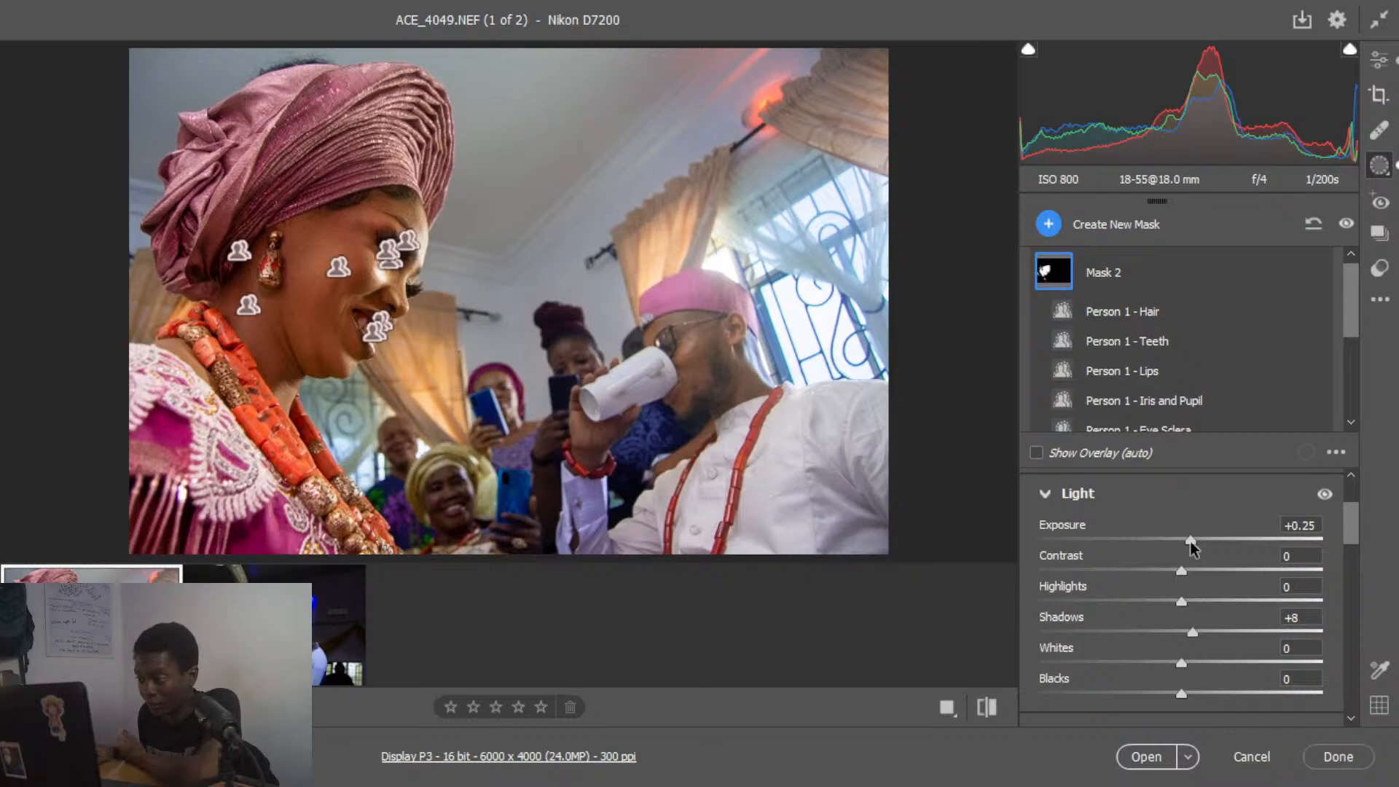
pyautogui.scroll(-3, 1232, 600)
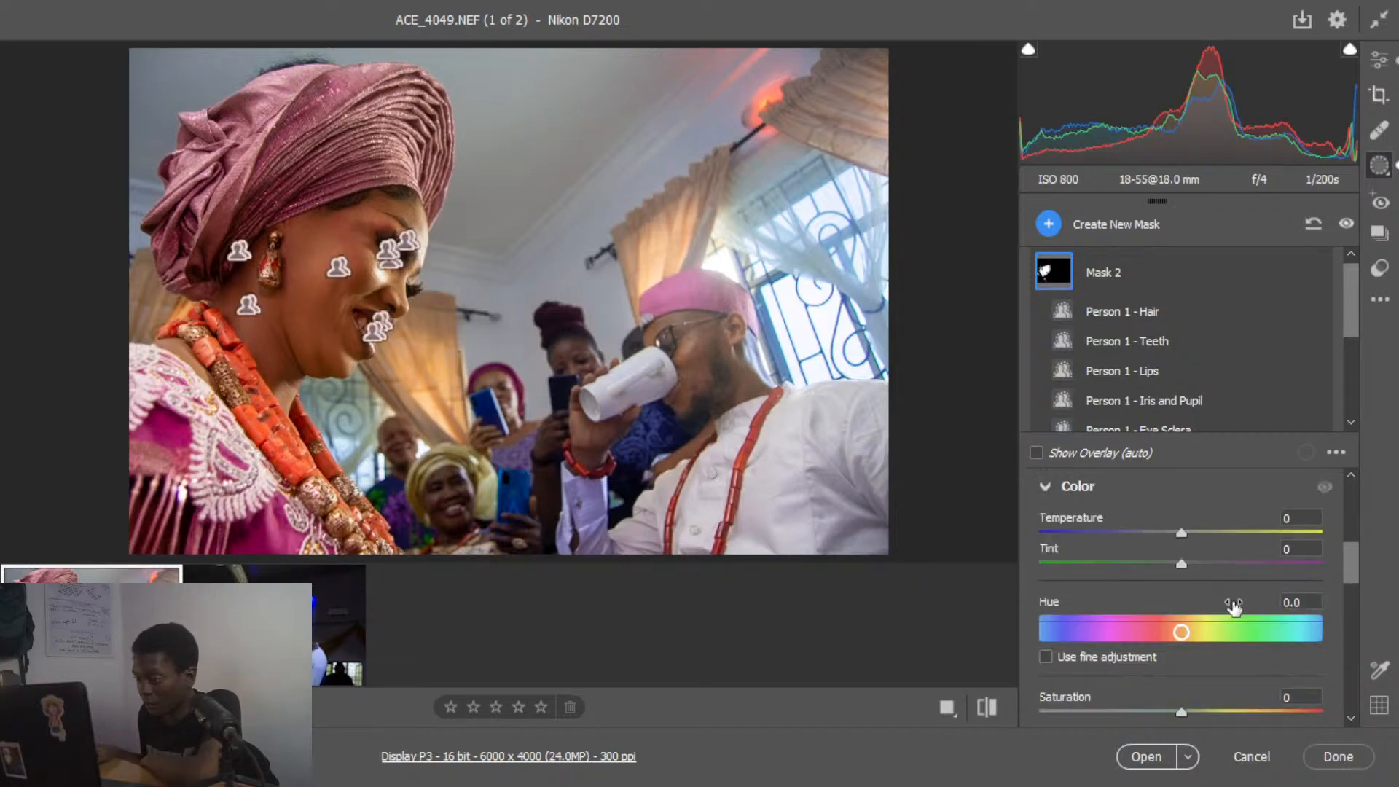
pyautogui.scroll(-5, 1231, 601)
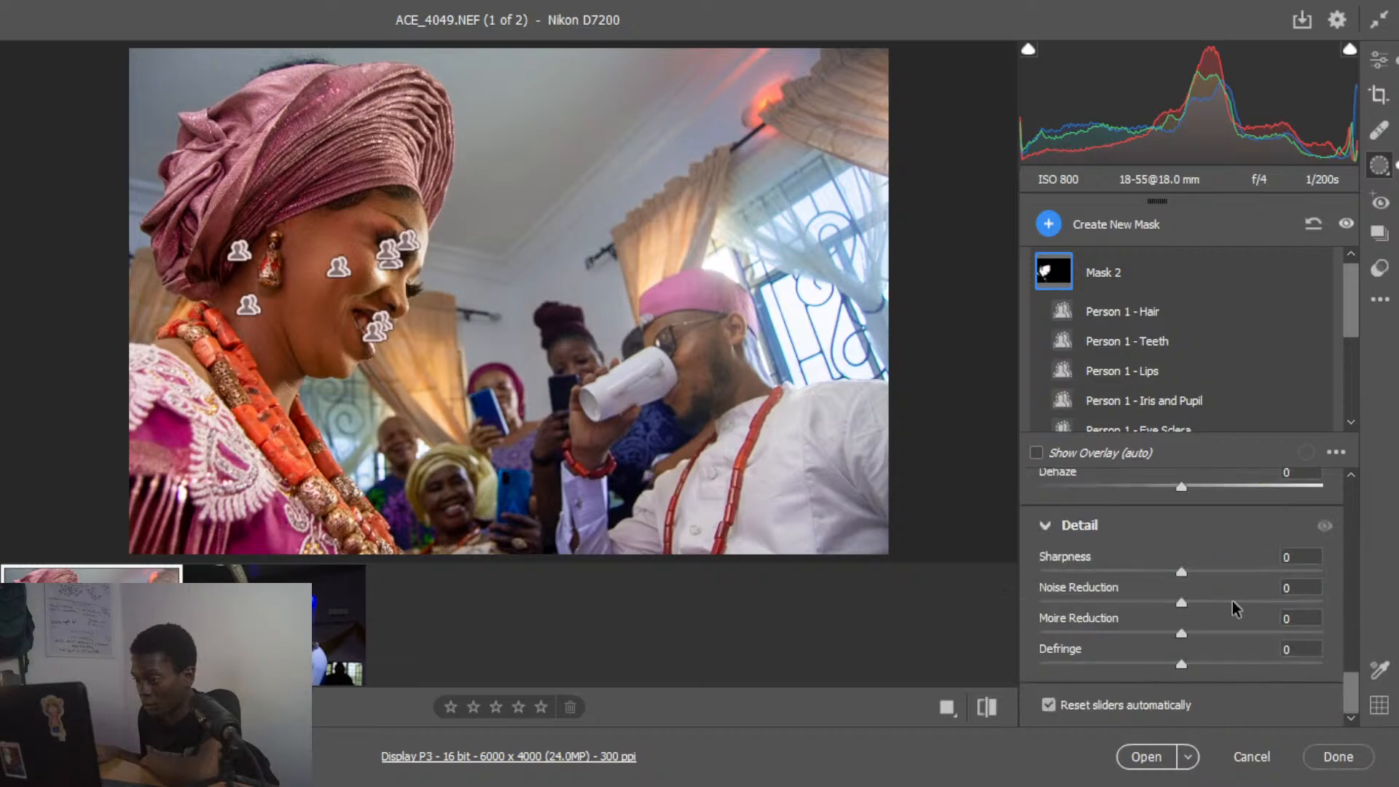
pyautogui.scroll(2, 1231, 600)
pyautogui.scroll(-1, 1200, 633)
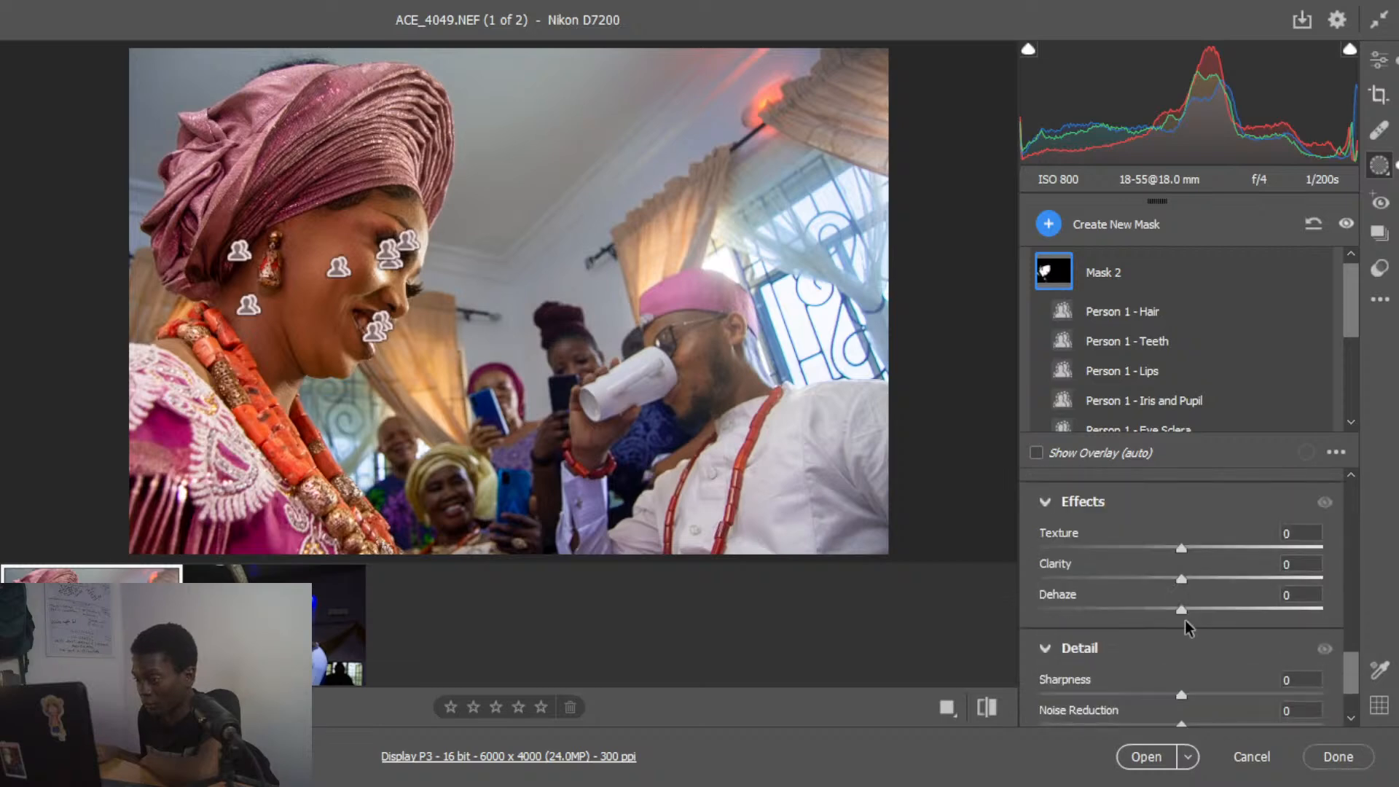
pyautogui.moveTo(1185, 618); pyautogui.dragTo(1195, 609)
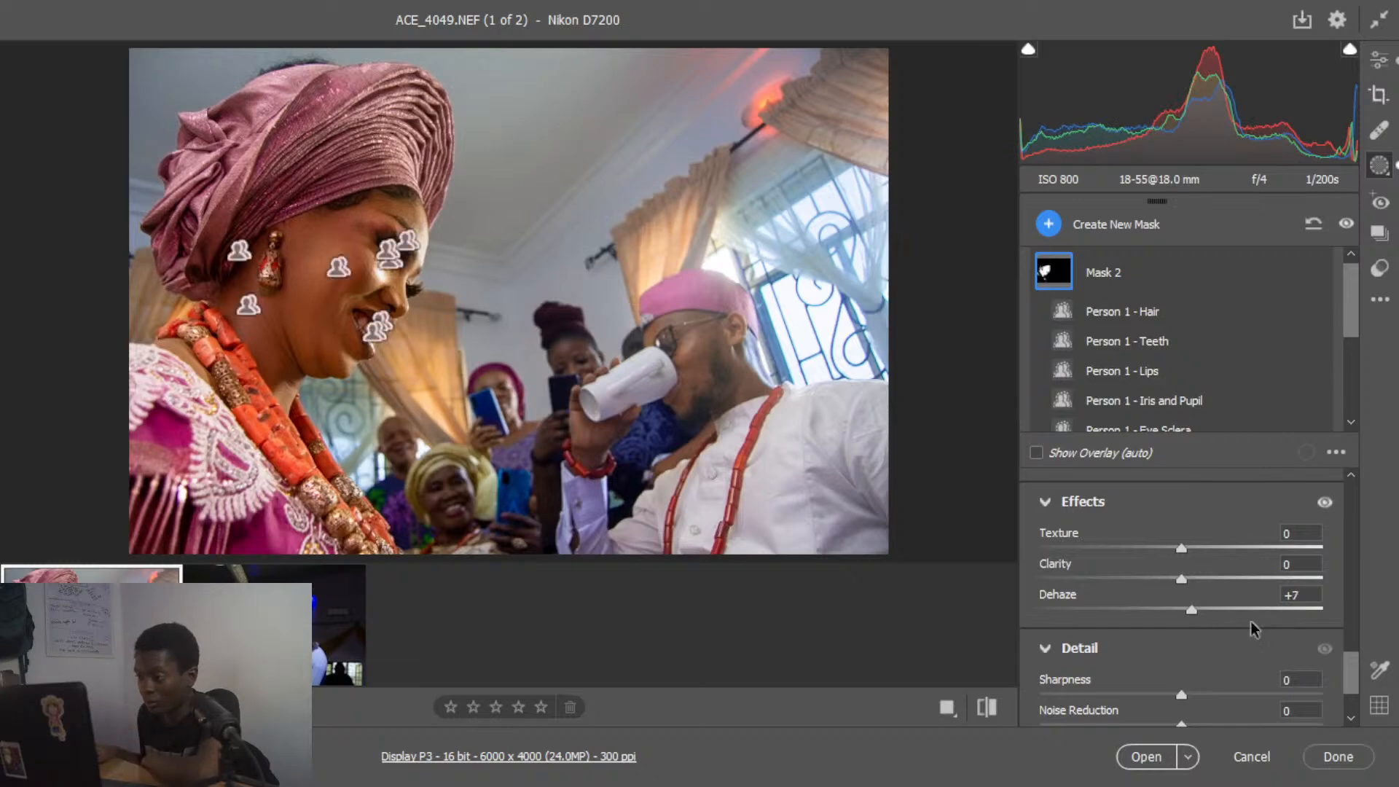
# - Set the woman's face mask Exposure to +0.30 and reduce the mask Amount to 94
pyautogui.scroll(2, 1241, 632)
pyautogui.scroll(2, 1241, 632)
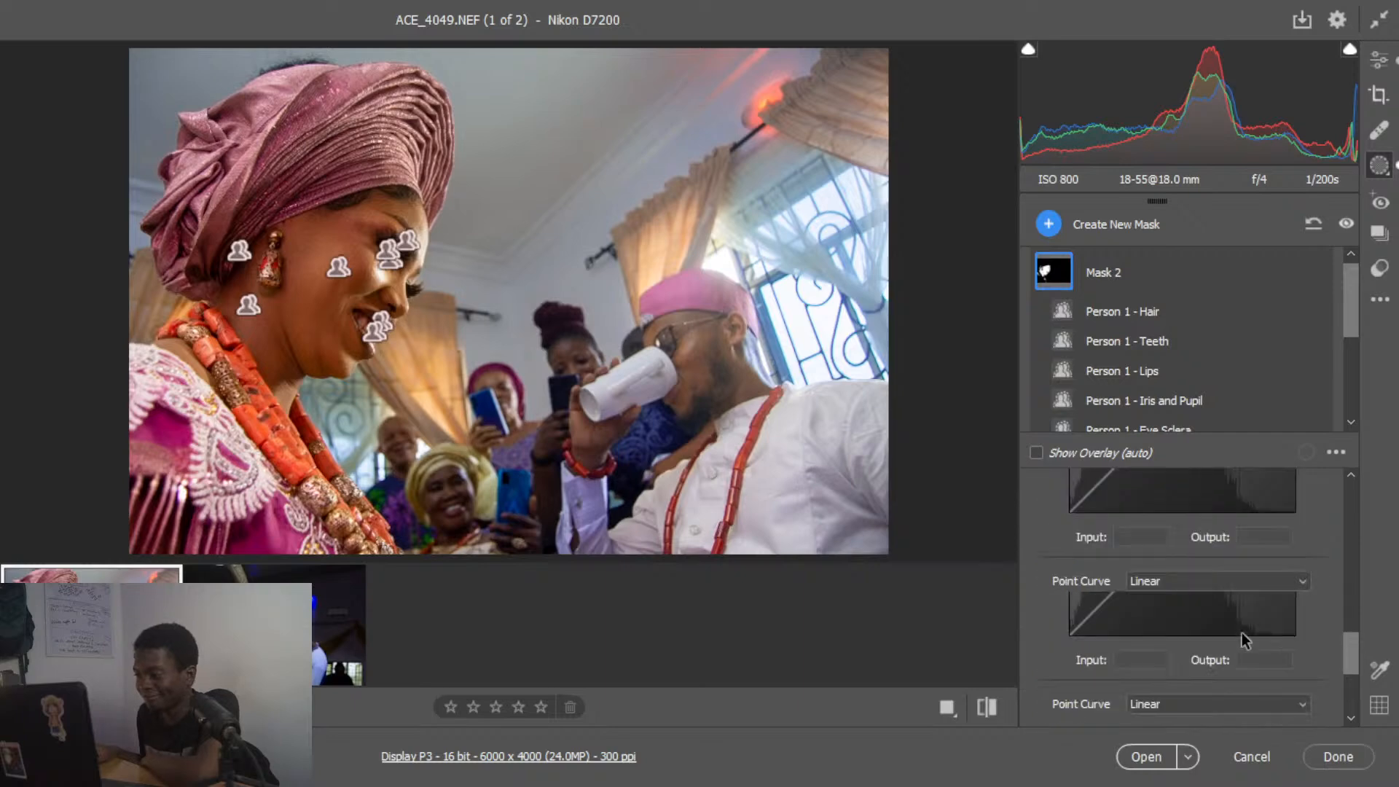
pyautogui.scroll(4, 1241, 632)
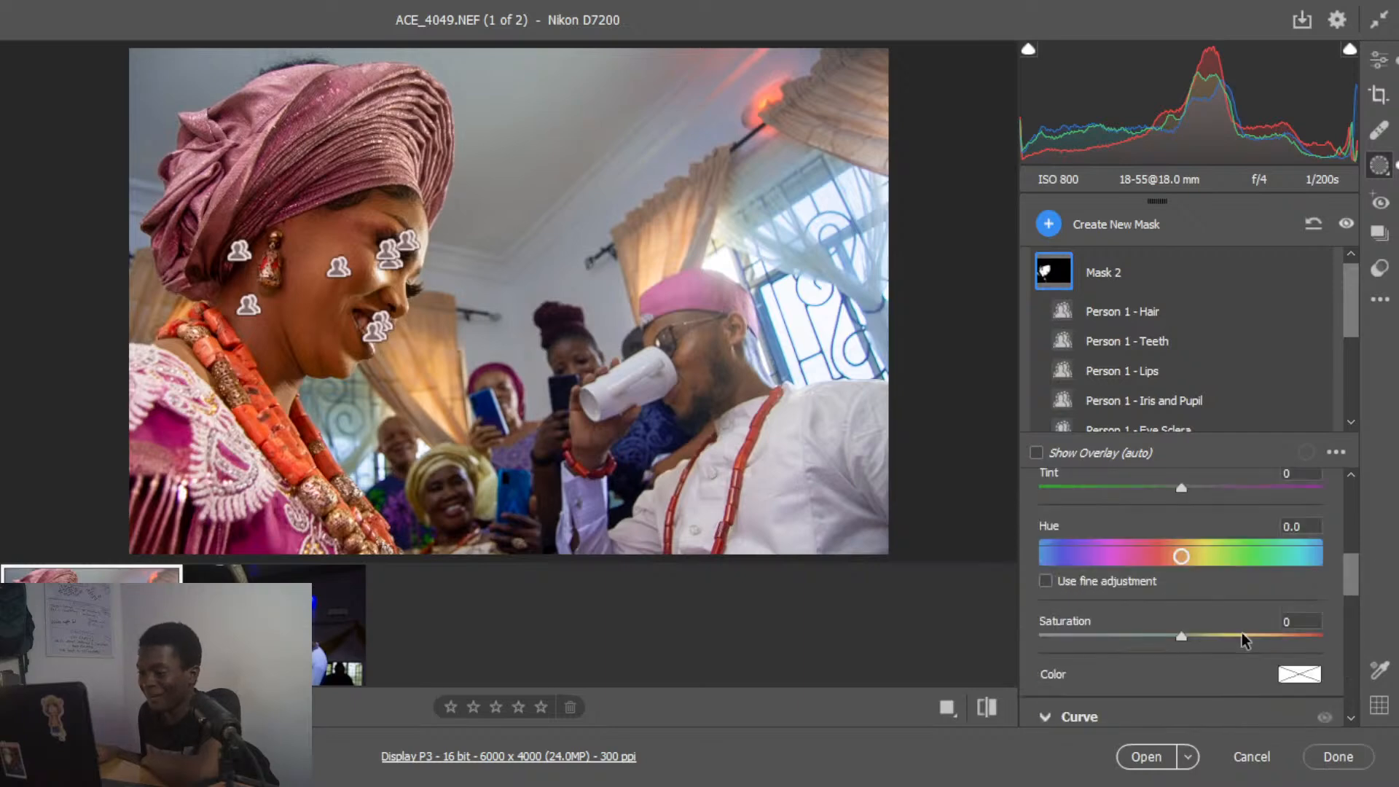
pyautogui.scroll(2, 1241, 632)
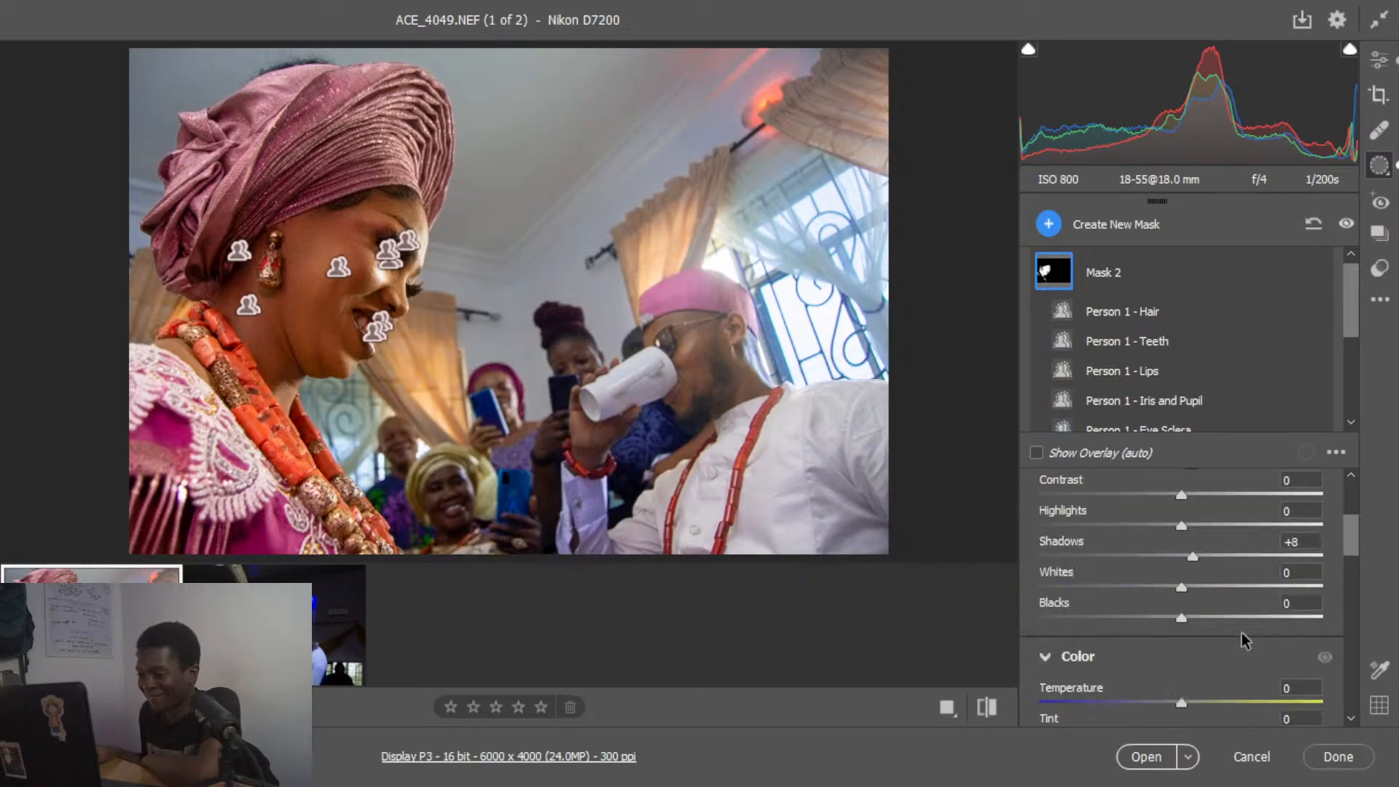
pyautogui.scroll(2, 1241, 632)
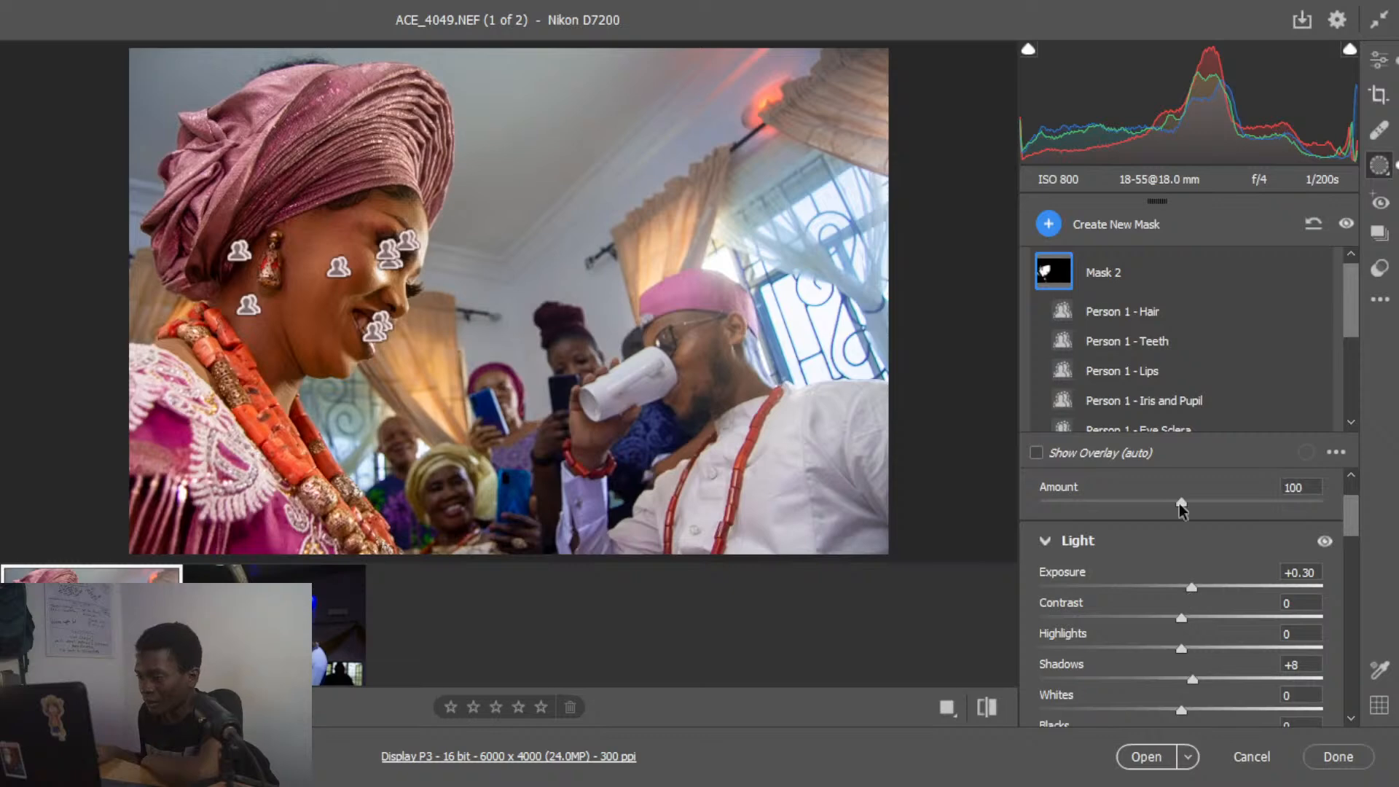
pyautogui.moveTo(1179, 502); pyautogui.dragTo(1174, 506)
# - Compare the masked edit with the original photo in the Before/After views and return to the single view
pyautogui.click(945, 713)
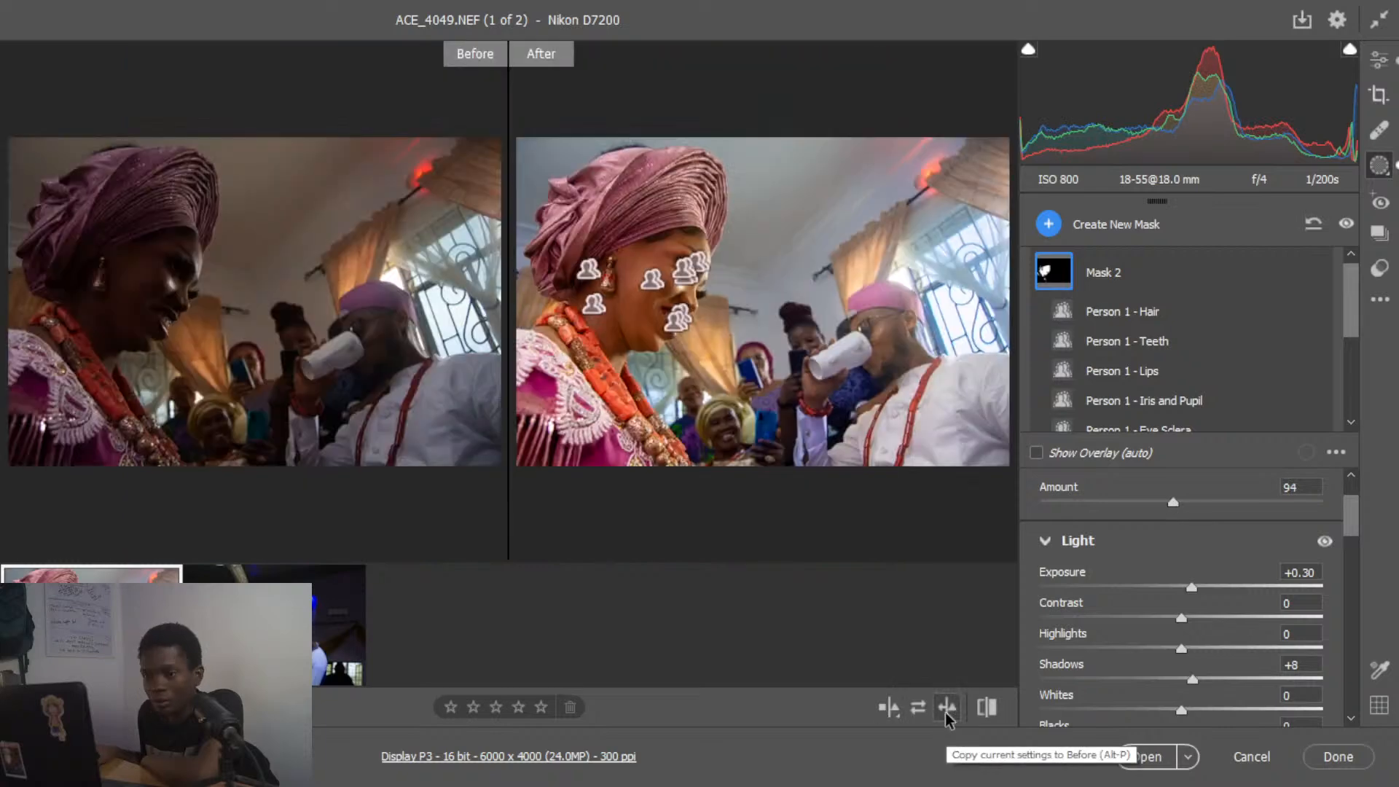
pyautogui.click(894, 713)
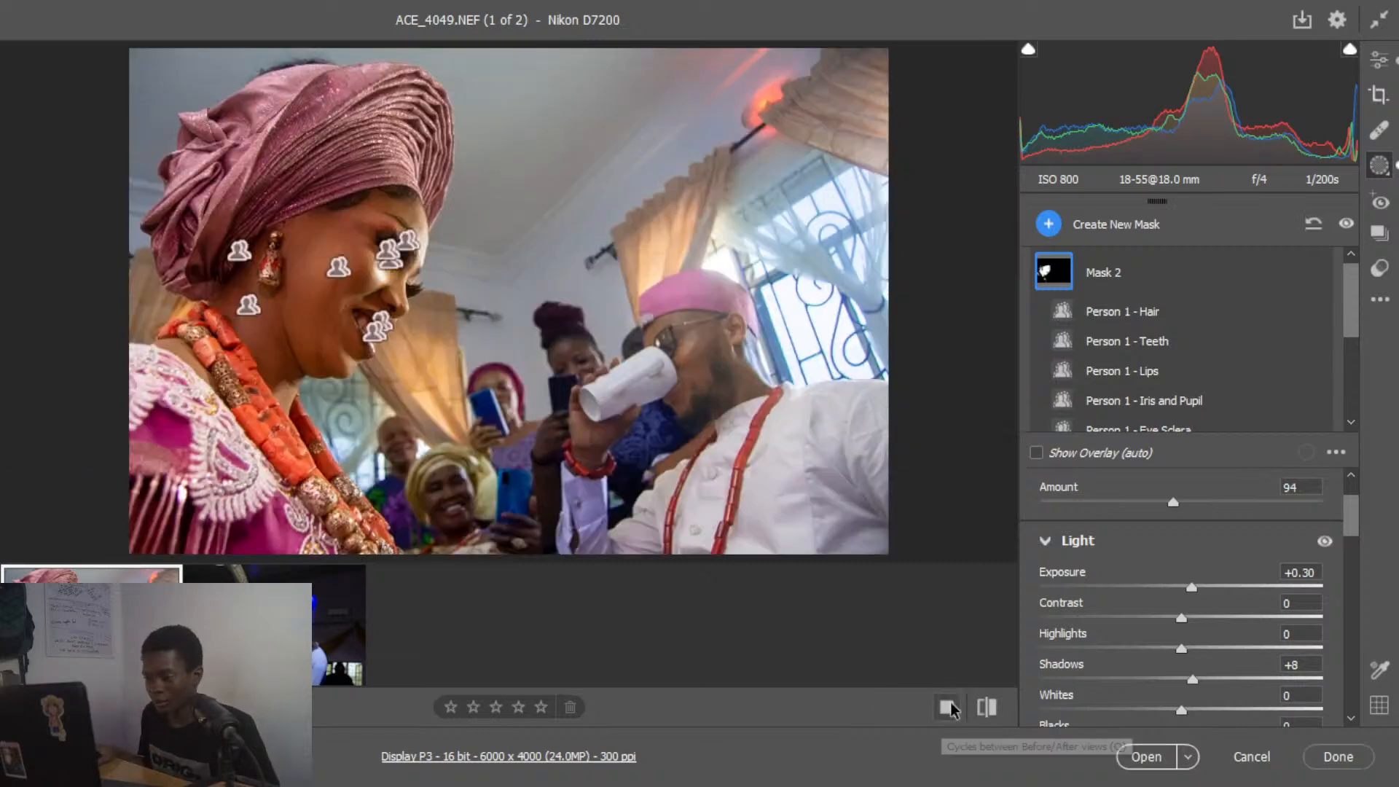
pyautogui.click(953, 711)
pyautogui.click(894, 713)
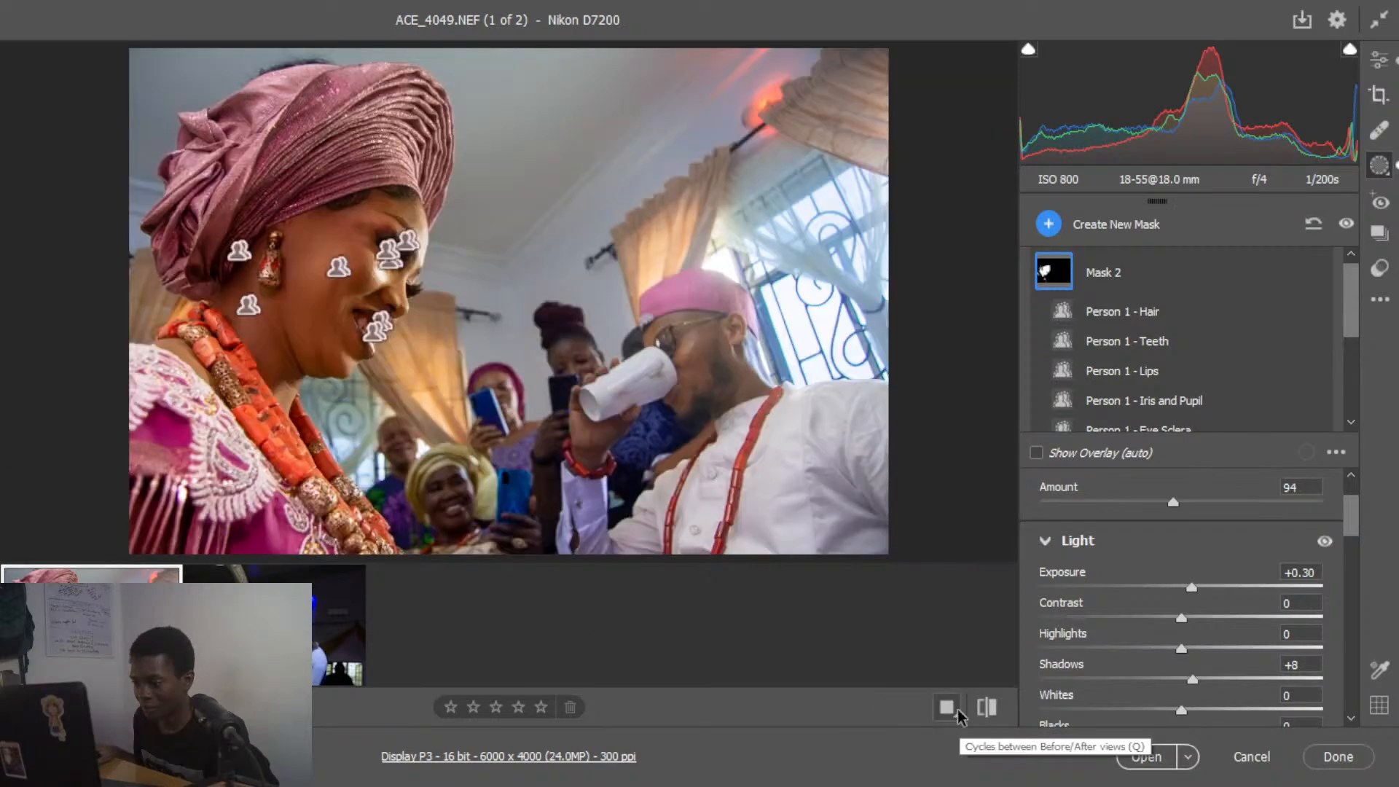
# - Warm the woman's face mask to Temperature +9 and raise its Saturation slightly
pyautogui.scroll(-4, 1182, 583)
pyautogui.moveTo(1181, 580); pyautogui.dragTo(1190, 578)
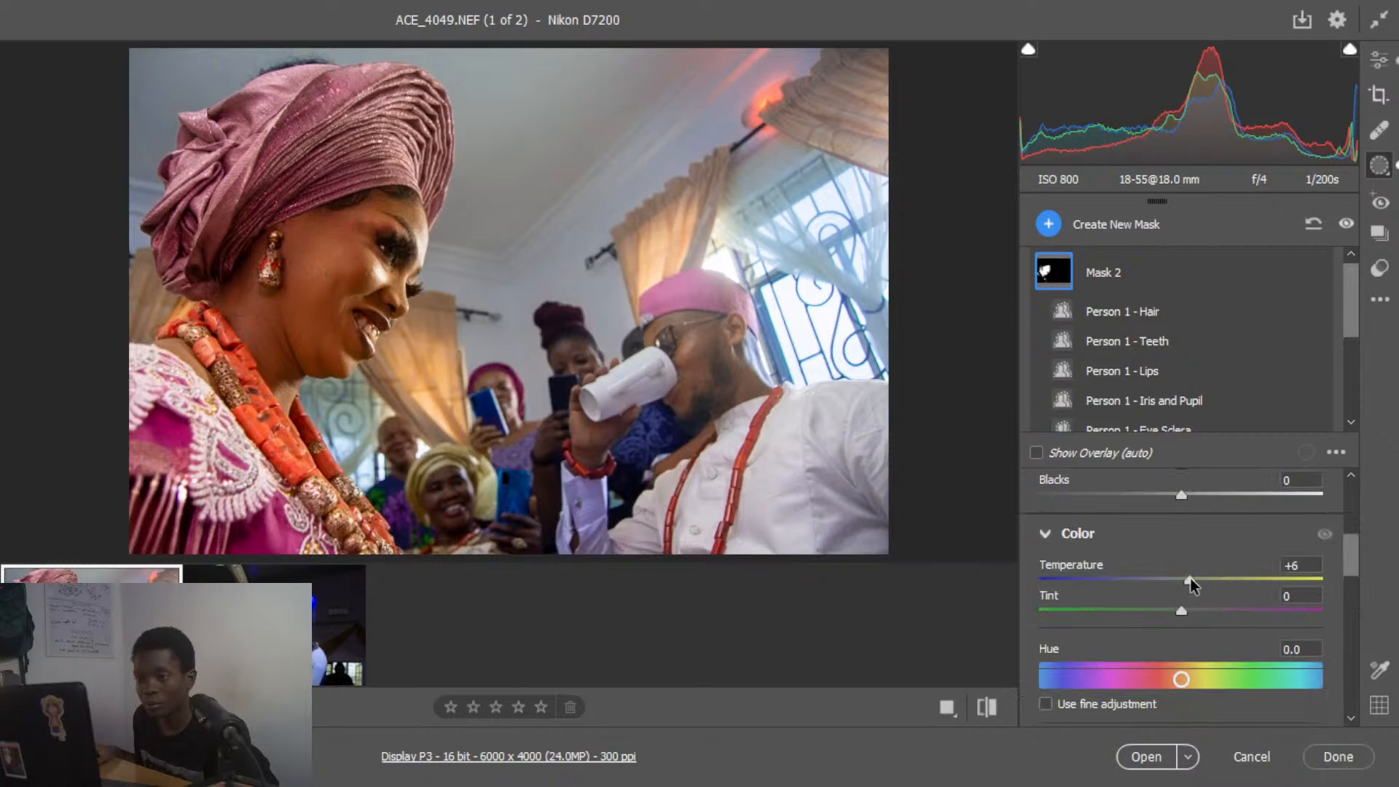
pyautogui.moveTo(1190, 577); pyautogui.dragTo(1192, 577)
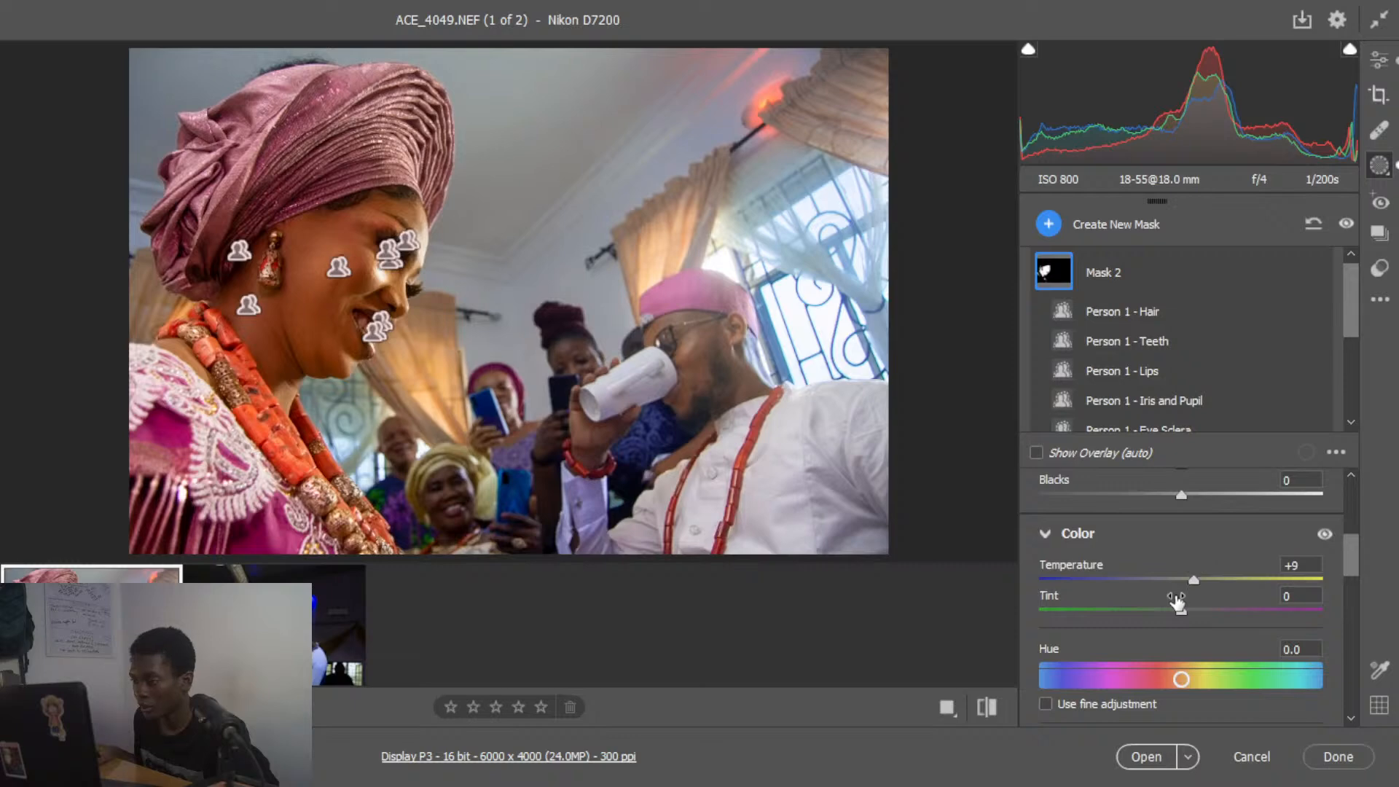
pyautogui.scroll(-3, 1231, 540)
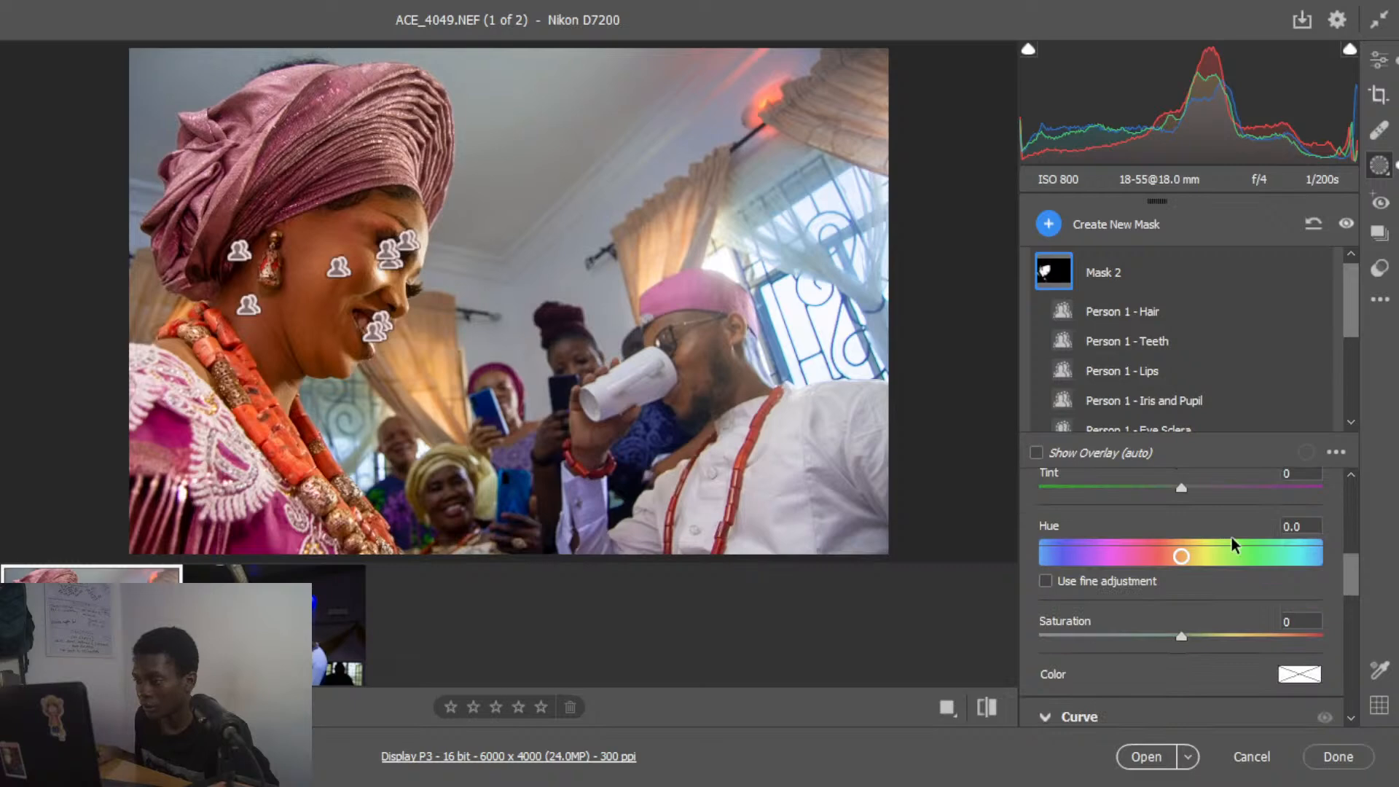
pyautogui.moveTo(1184, 636); pyautogui.dragTo(1192, 636)
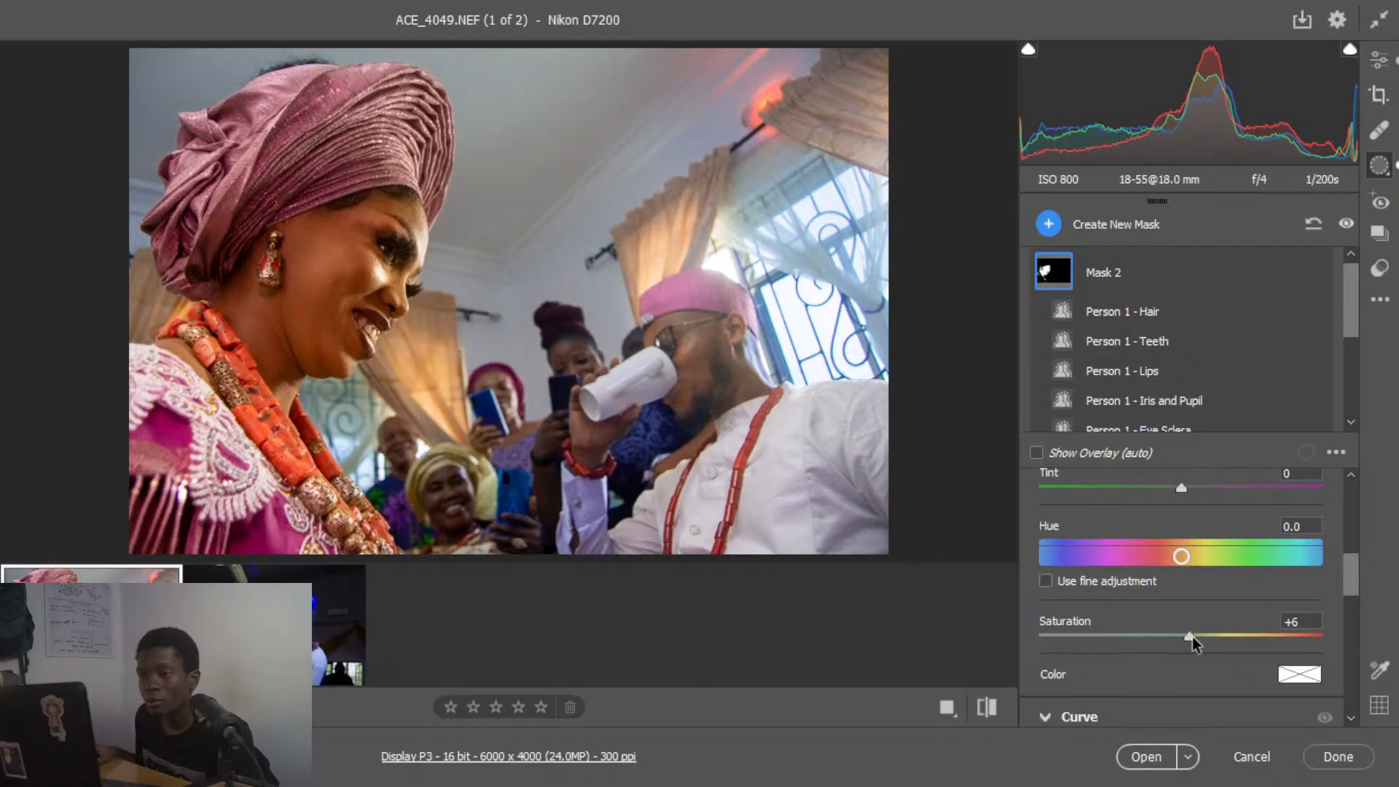
pyautogui.moveTo(1192, 636); pyautogui.dragTo(1193, 636)
# - Create a new people mask covering only the Clothes of Person 1, the woman
pyautogui.scroll(6, 1210, 618)
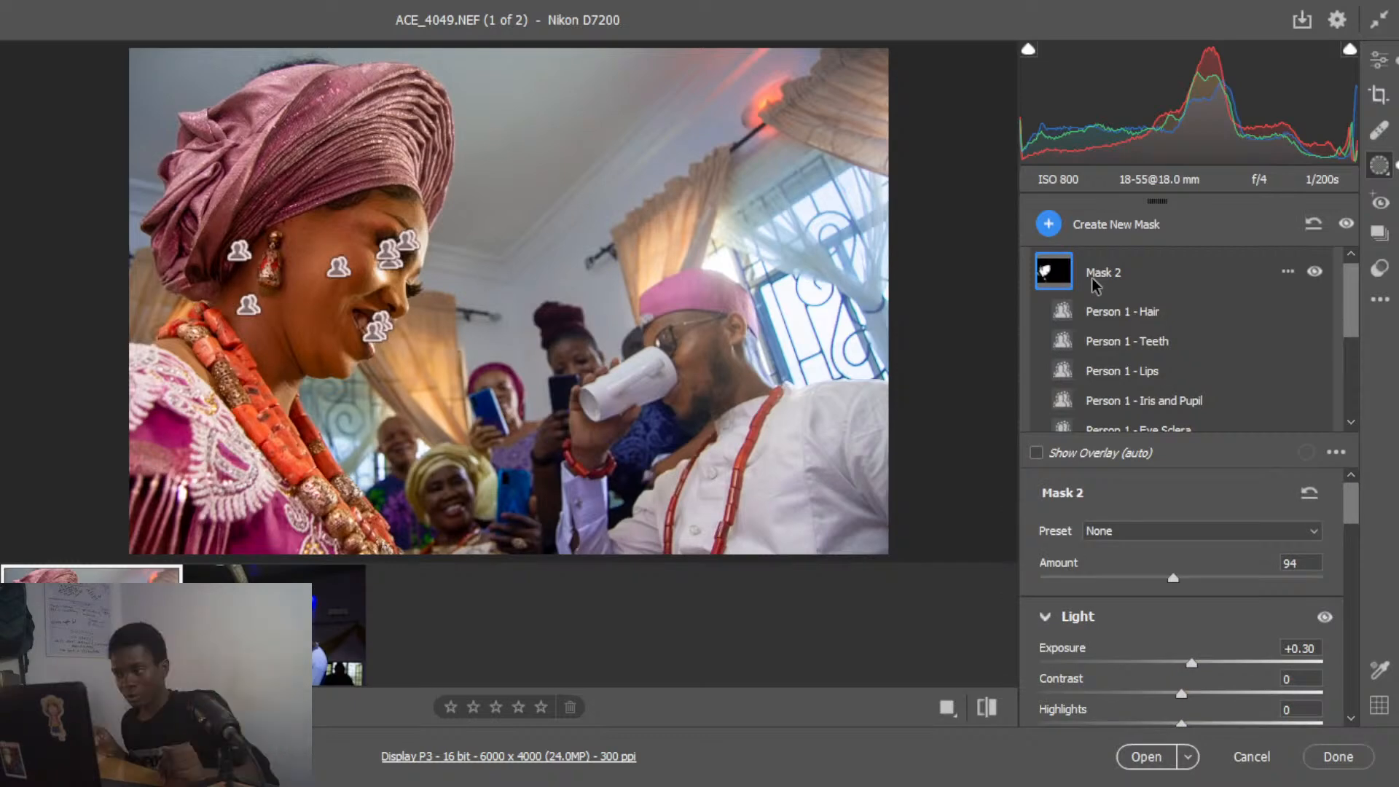
pyautogui.scroll(1, 1093, 280)
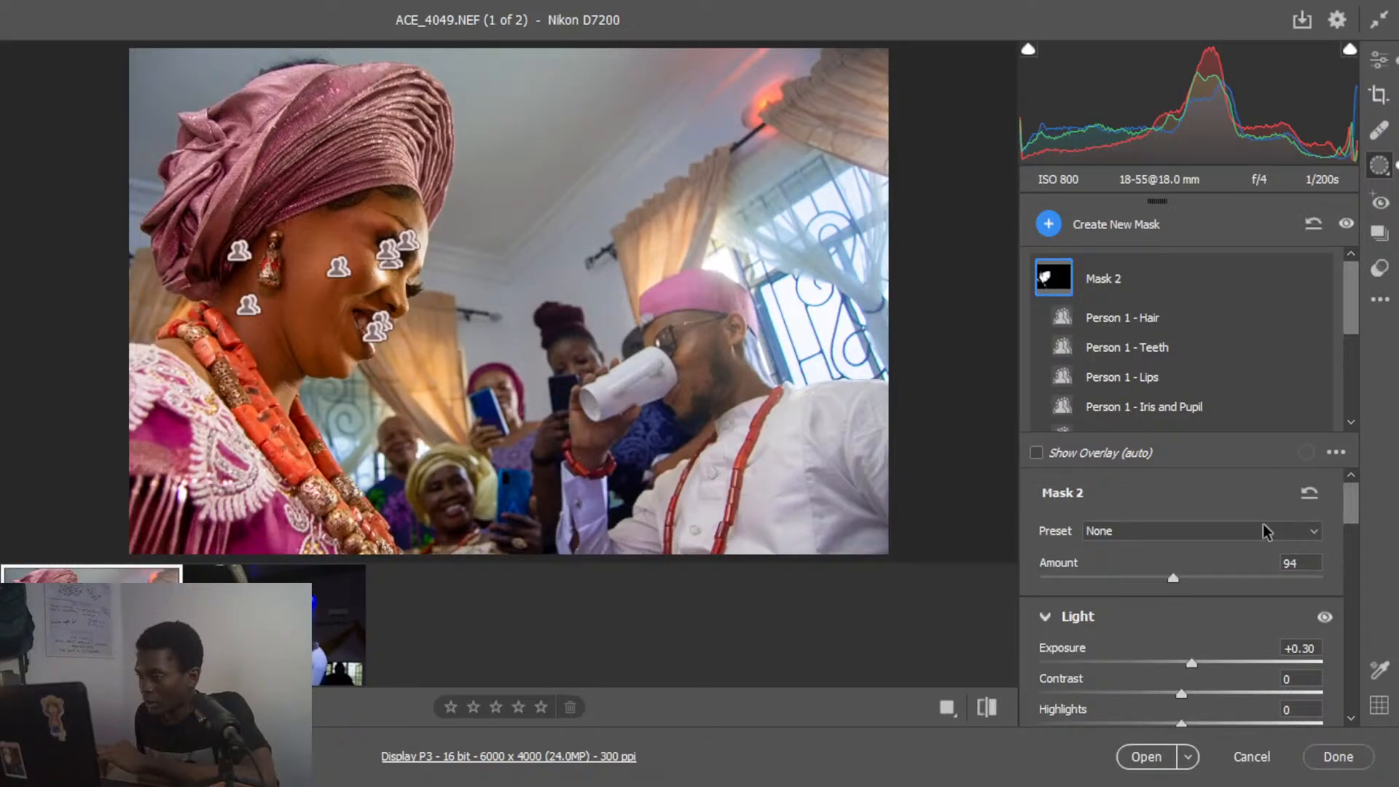
pyautogui.click(1053, 233)
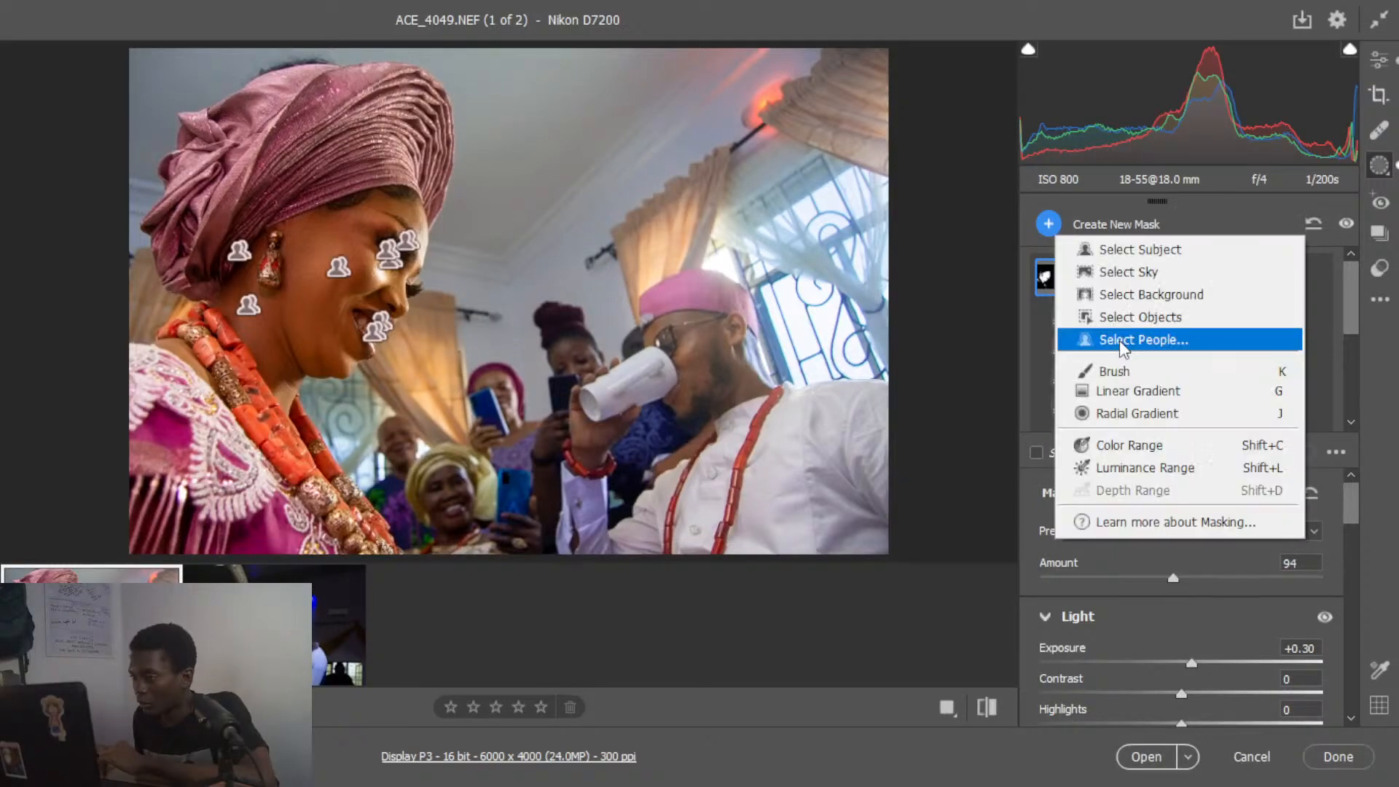
pyautogui.click(1119, 340)
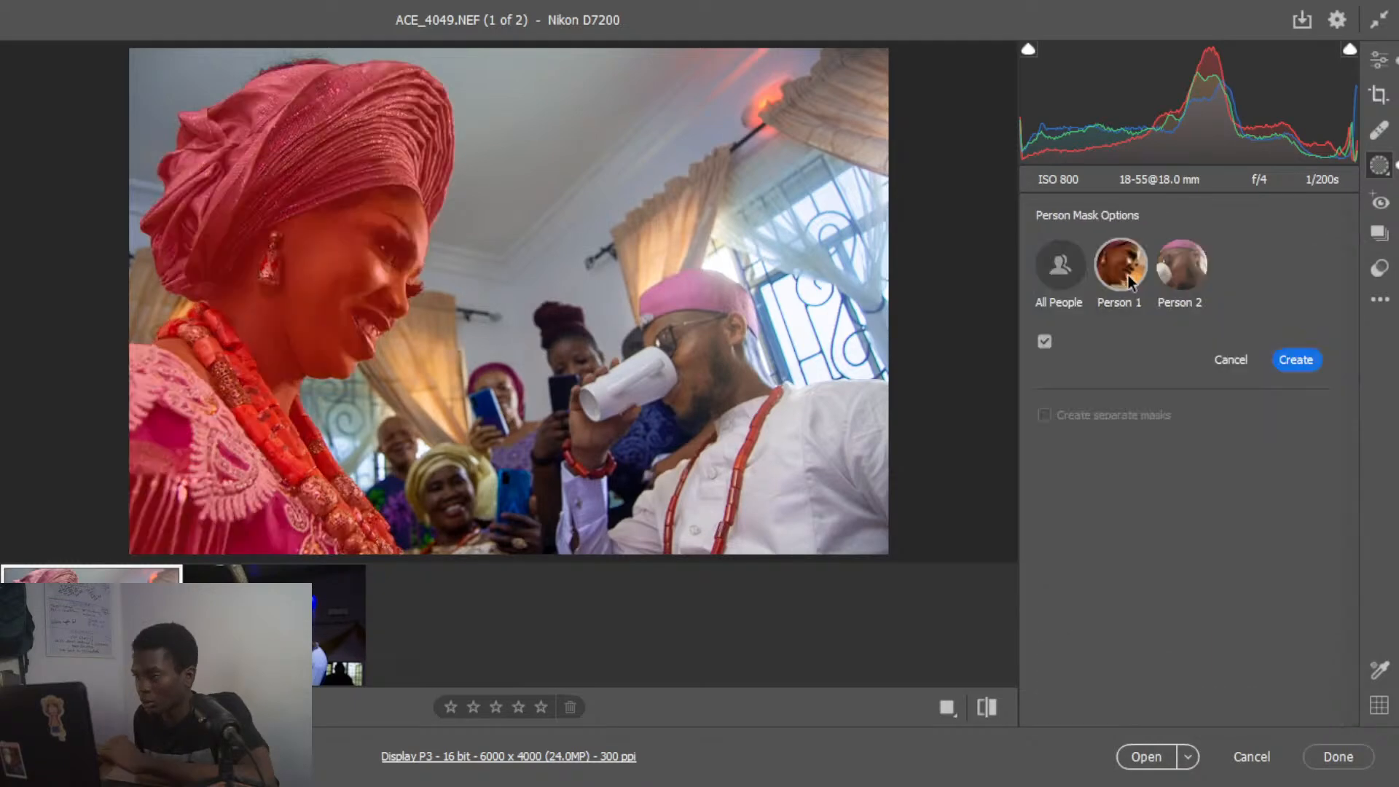
pyautogui.click(1122, 269)
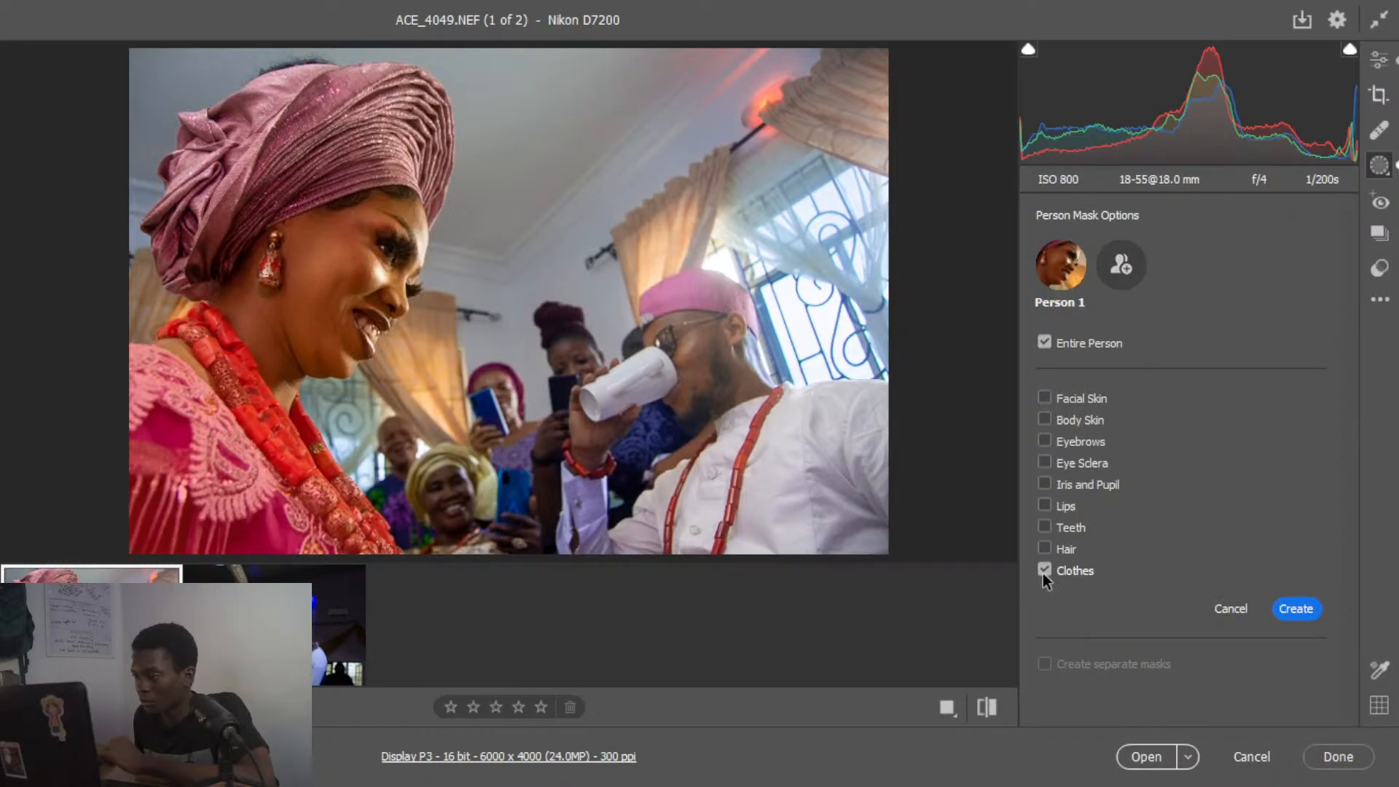
pyautogui.click(1296, 612)
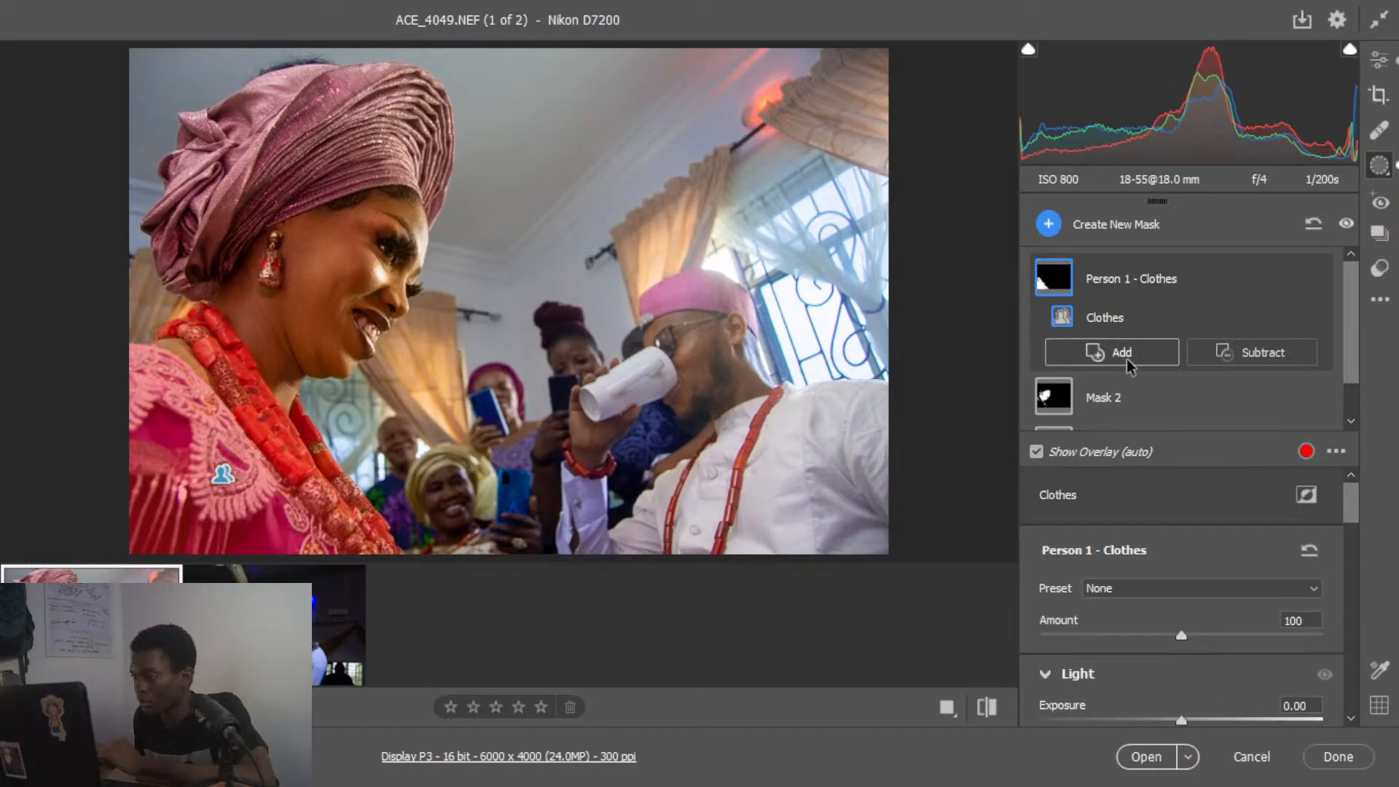
# - Add a brush to the woman's clothes mask and paint over her whole pink headwrap
pyautogui.click(1091, 415)
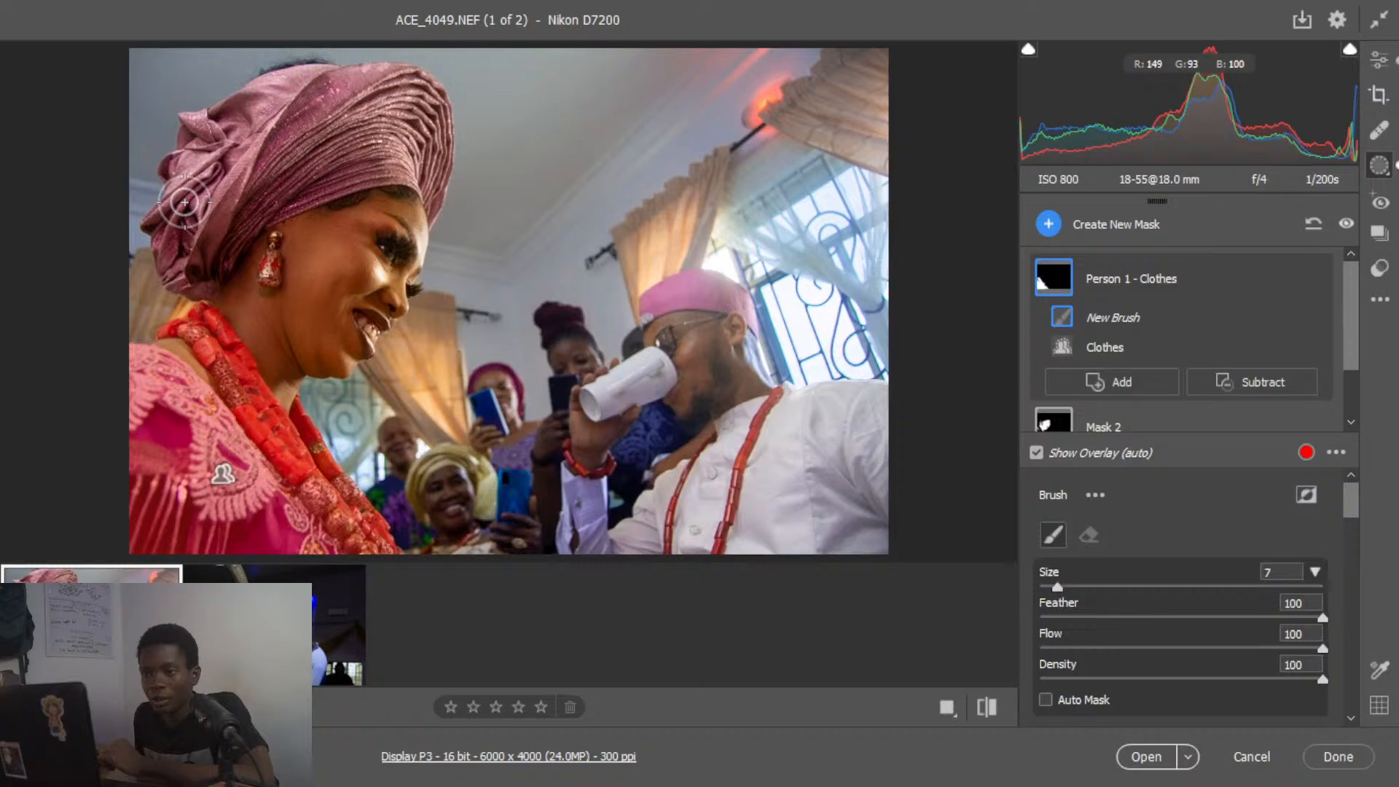
pyautogui.press(']')
pyautogui.press(']')
pyautogui.press(']')
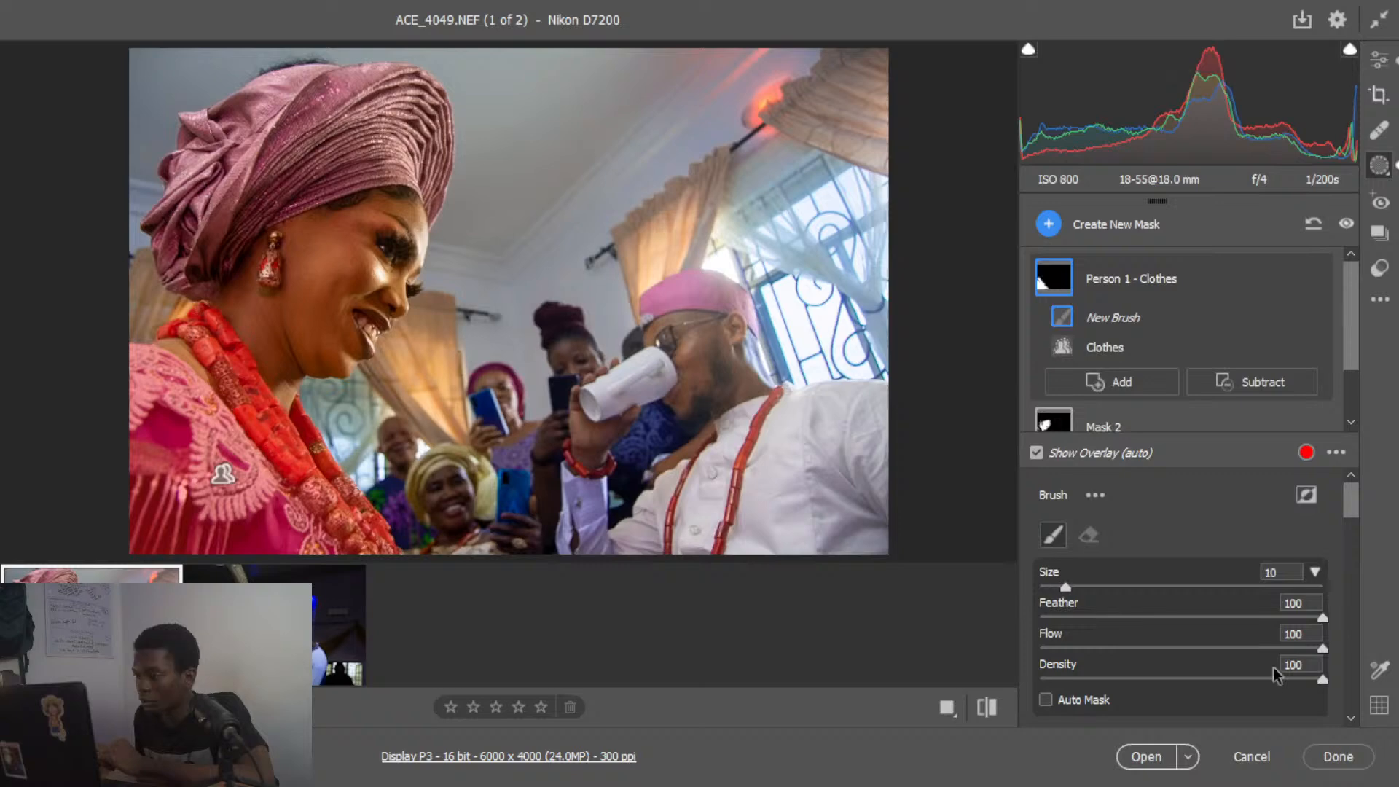
pyautogui.press('[')
pyautogui.press('[')
pyautogui.moveTo(175, 249)
pyautogui.mouseDown()
pyautogui.moveTo(339, 96)
pyautogui.moveTo(437, 165)
pyautogui.moveTo(434, 204)
pyautogui.moveTo(434, 144)
pyautogui.mouseUp()
pyautogui.press('[')
pyautogui.press('[')
pyautogui.press('[')
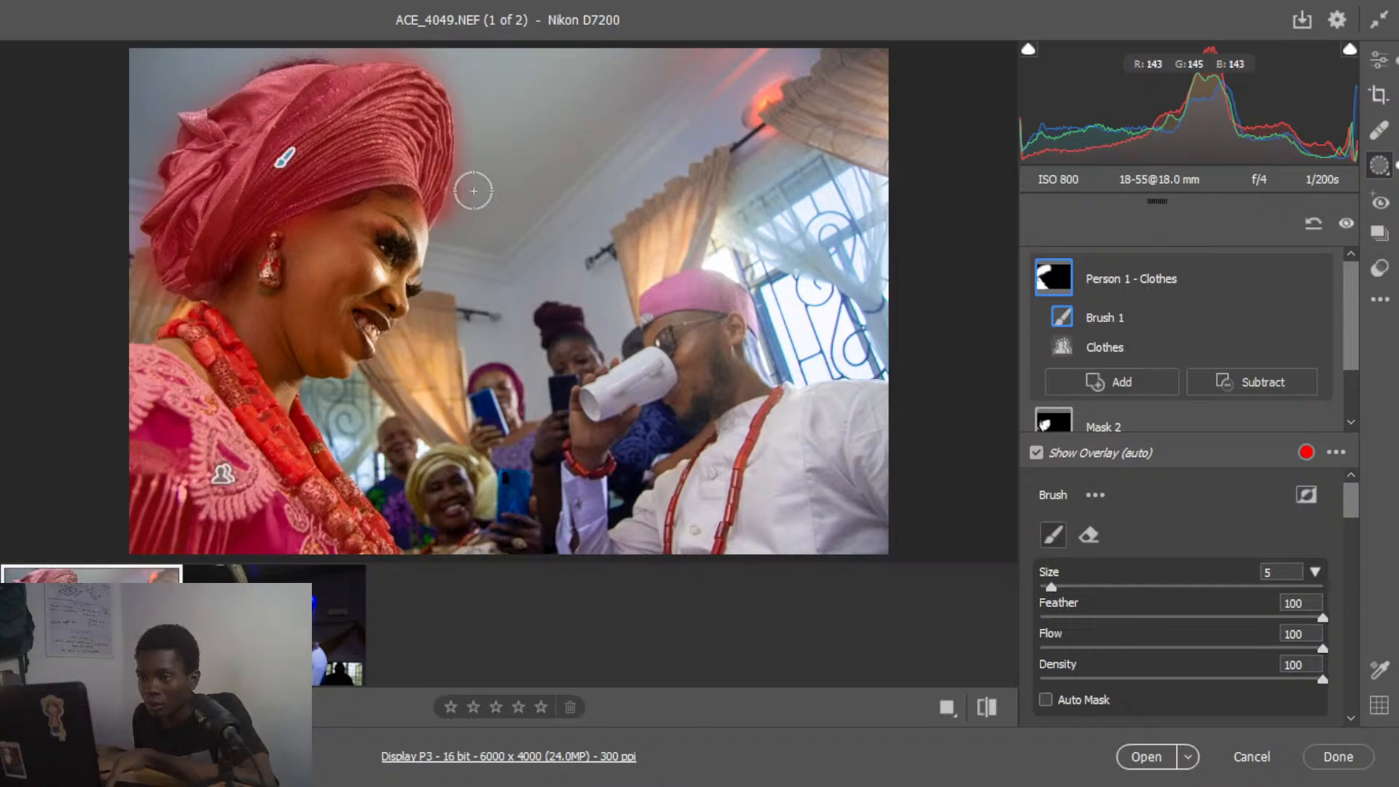
# - Erase the brush overspill around the headwrap's outer edge and along the woman's forehead, using eraser size 4 with feather 0
pyautogui.press('alt')
pyautogui.moveTo(459, 133); pyautogui.dragTo(458, 210)
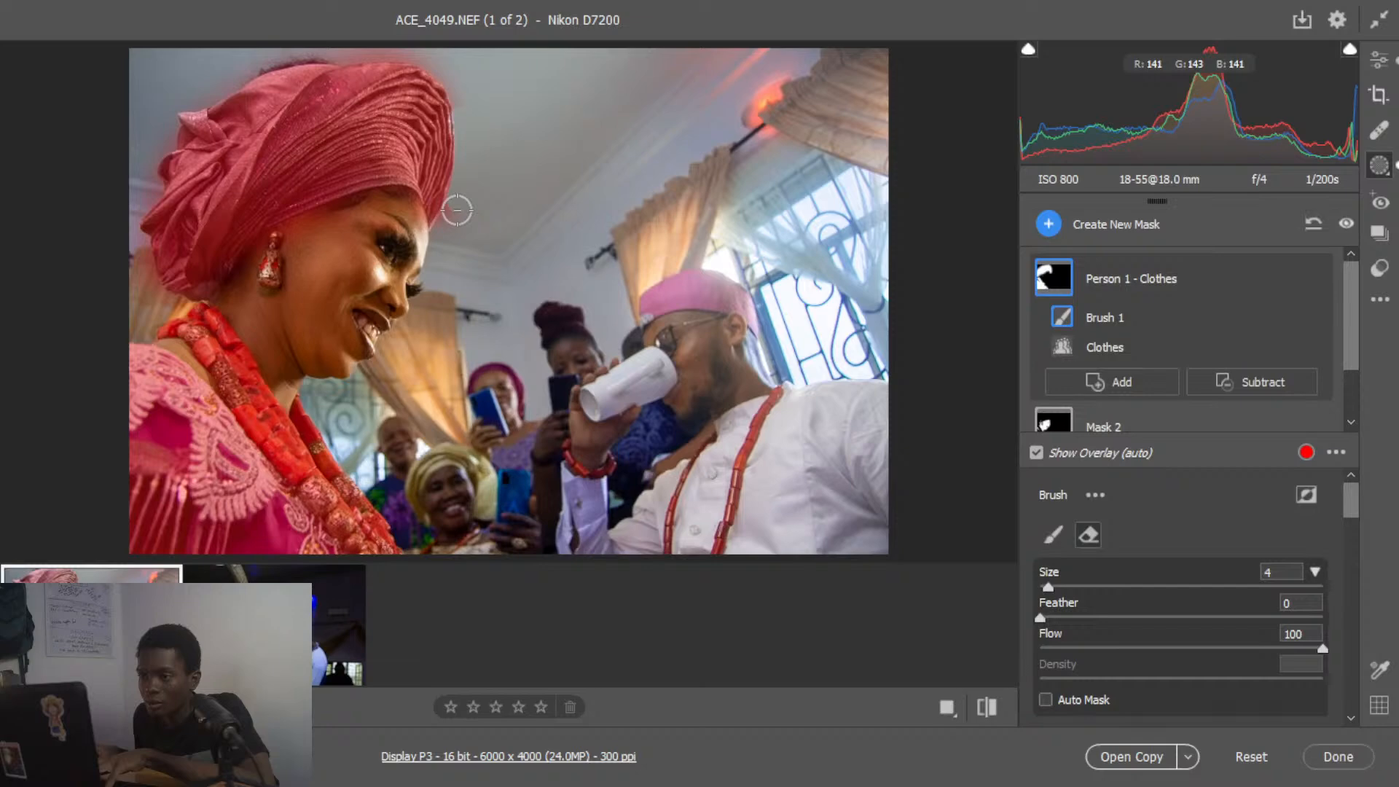
pyautogui.moveTo(472, 114)
pyautogui.mouseDown()
pyautogui.moveTo(399, 44)
pyautogui.moveTo(289, 42)
pyautogui.mouseUp()
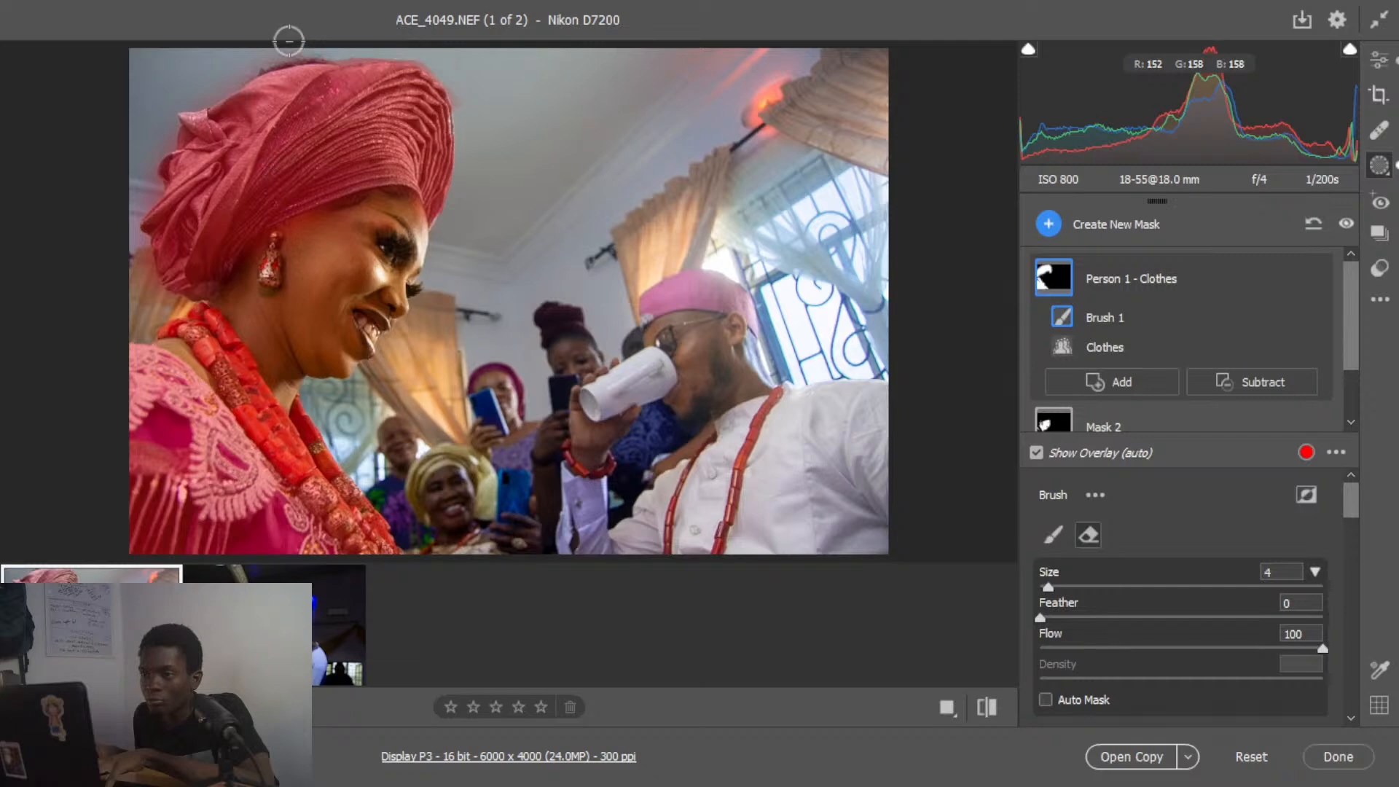
pyautogui.moveTo(289, 41); pyautogui.dragTo(36, 208)
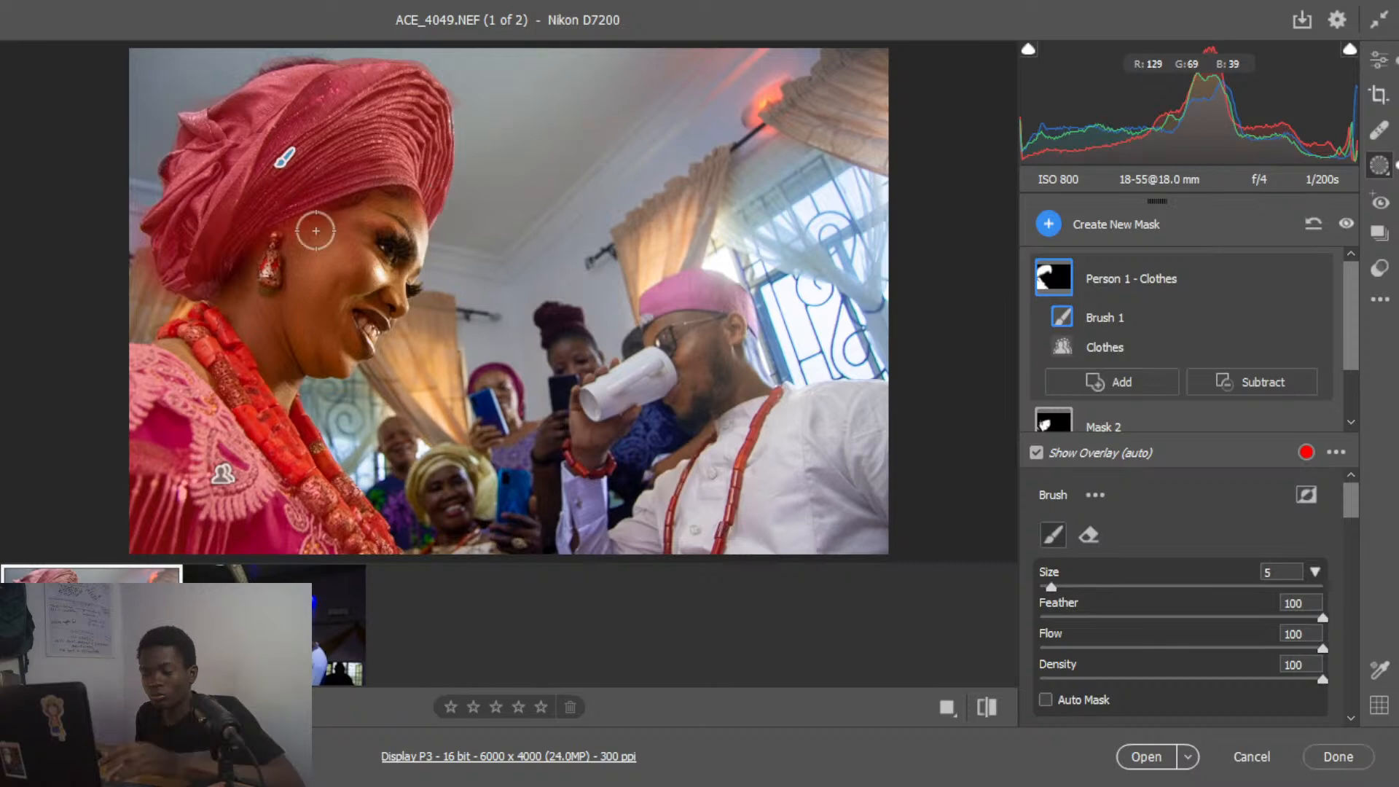
pyautogui.press('alt')
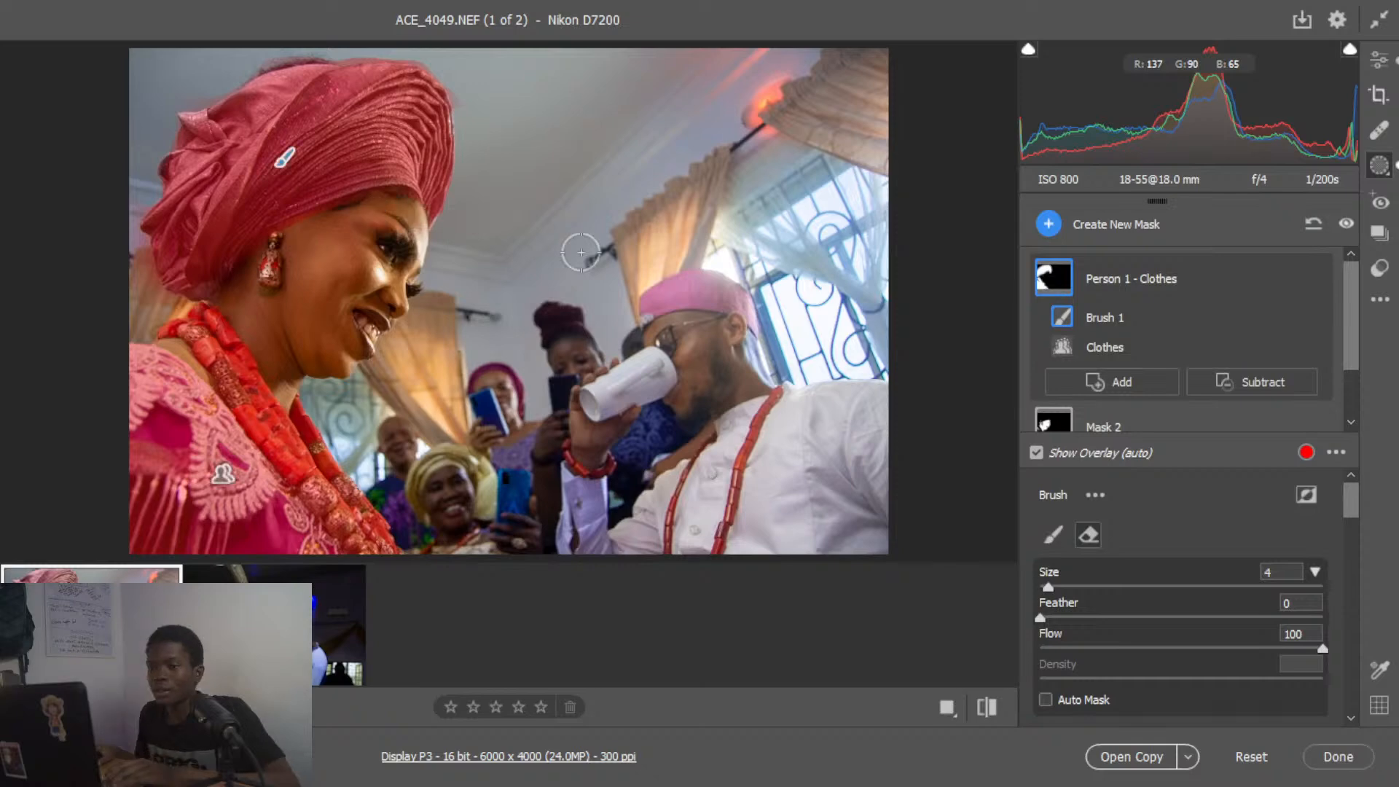
# - Set the woman's clothes mask to Exposure +0.30 and Contrast +2
pyautogui.scroll(-3, 1226, 498)
pyautogui.moveTo(1186, 691); pyautogui.dragTo(1190, 690)
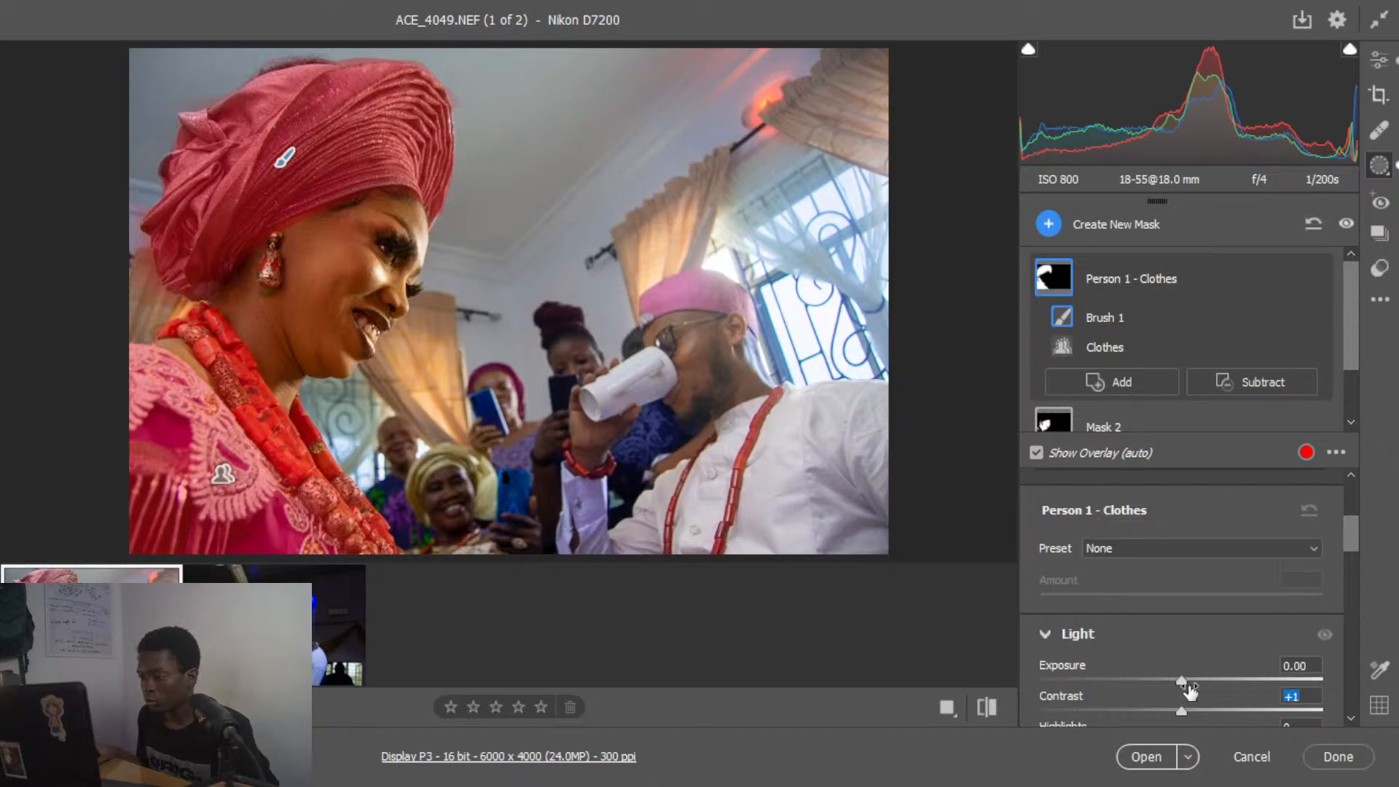
pyautogui.moveTo(1189, 690); pyautogui.dragTo(1191, 683)
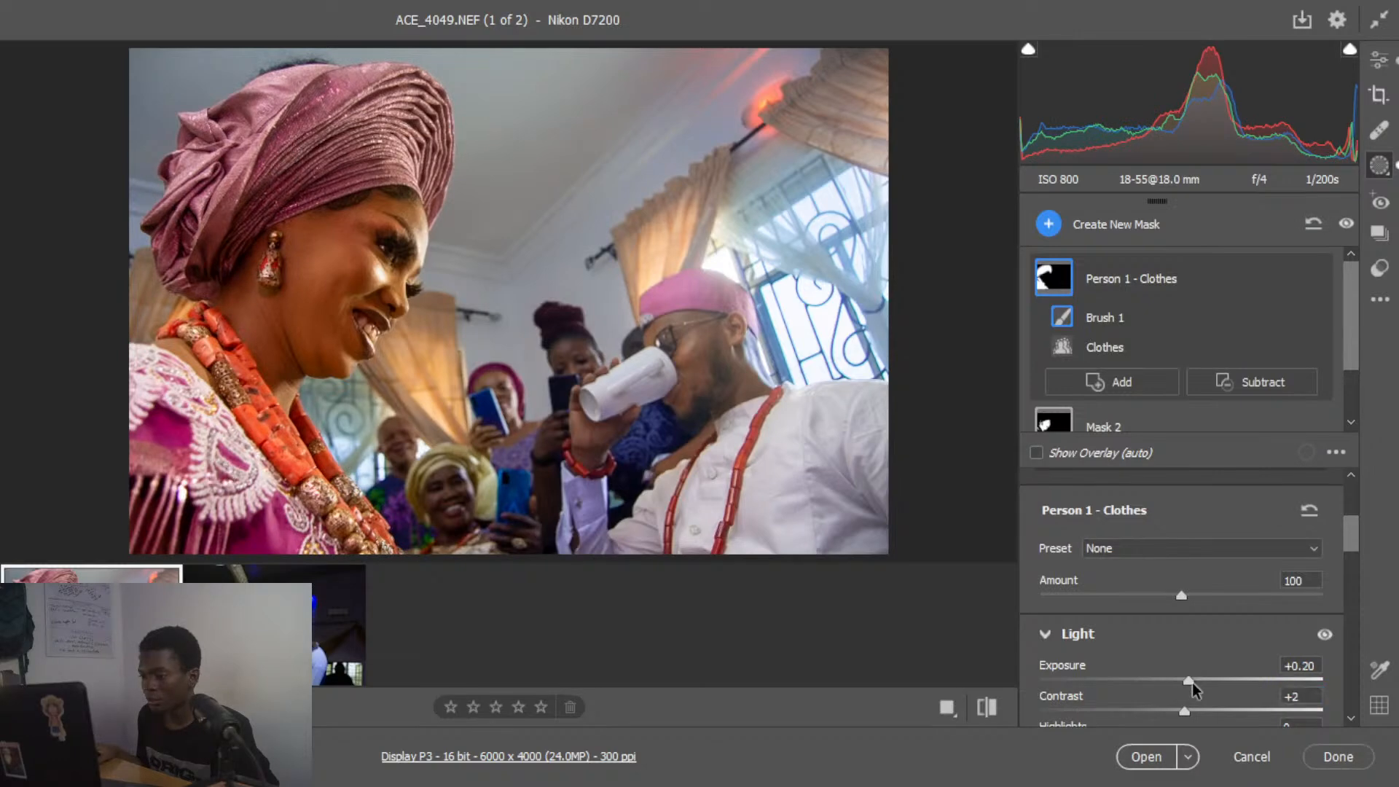
pyautogui.moveTo(1196, 680); pyautogui.dragTo(1200, 681)
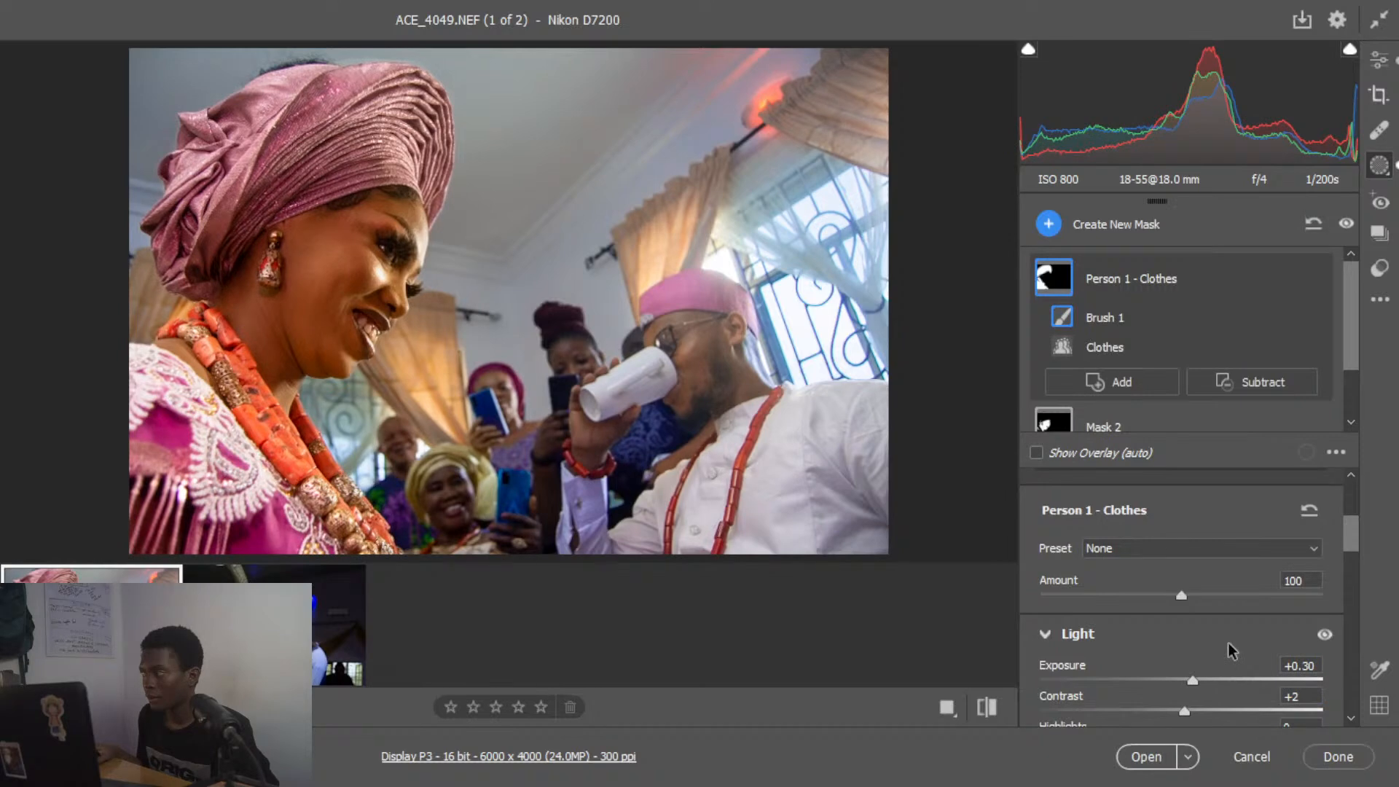
# - Set the clothes mask effects to Texture +14, Clarity +4 and Dehaze +25
pyautogui.scroll(-8, 1226, 642)
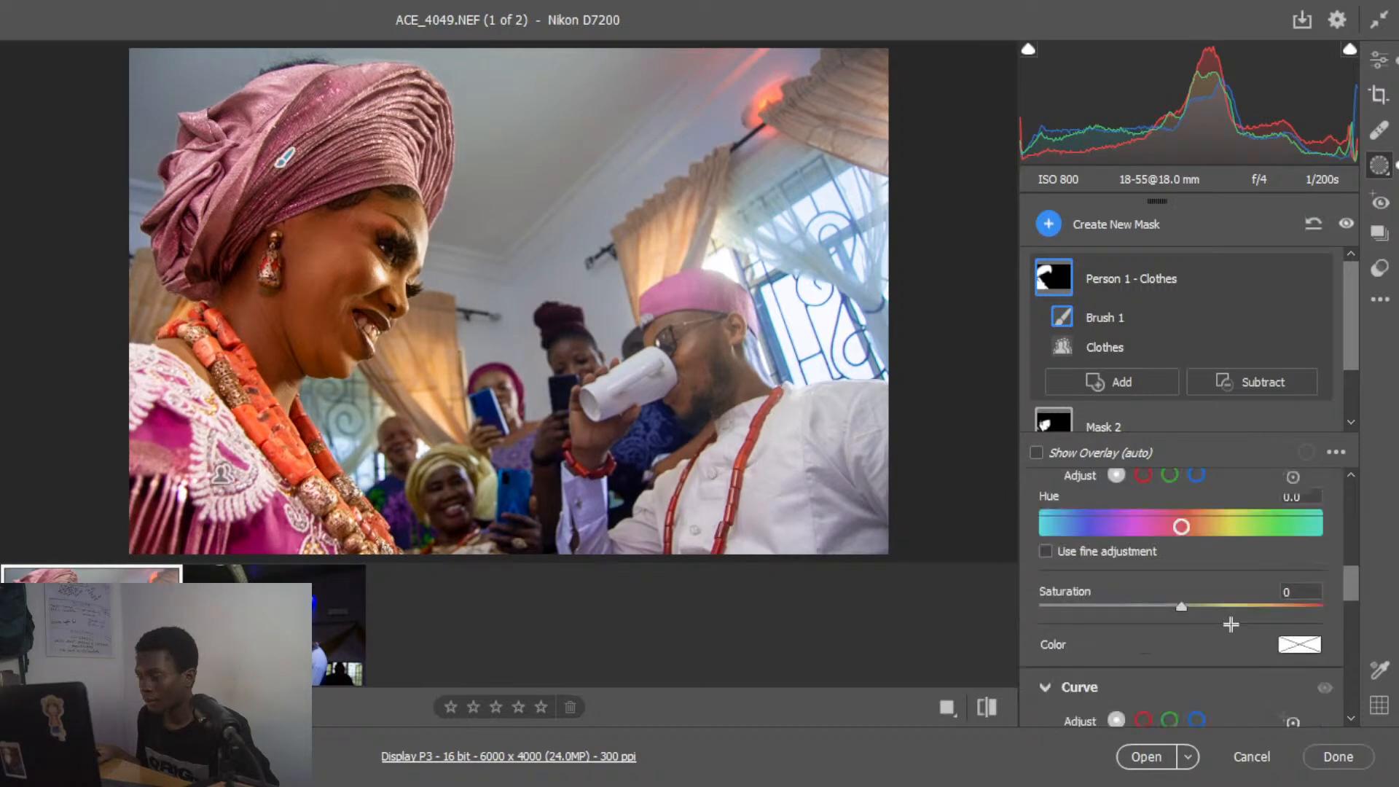
pyautogui.scroll(2, 1230, 625)
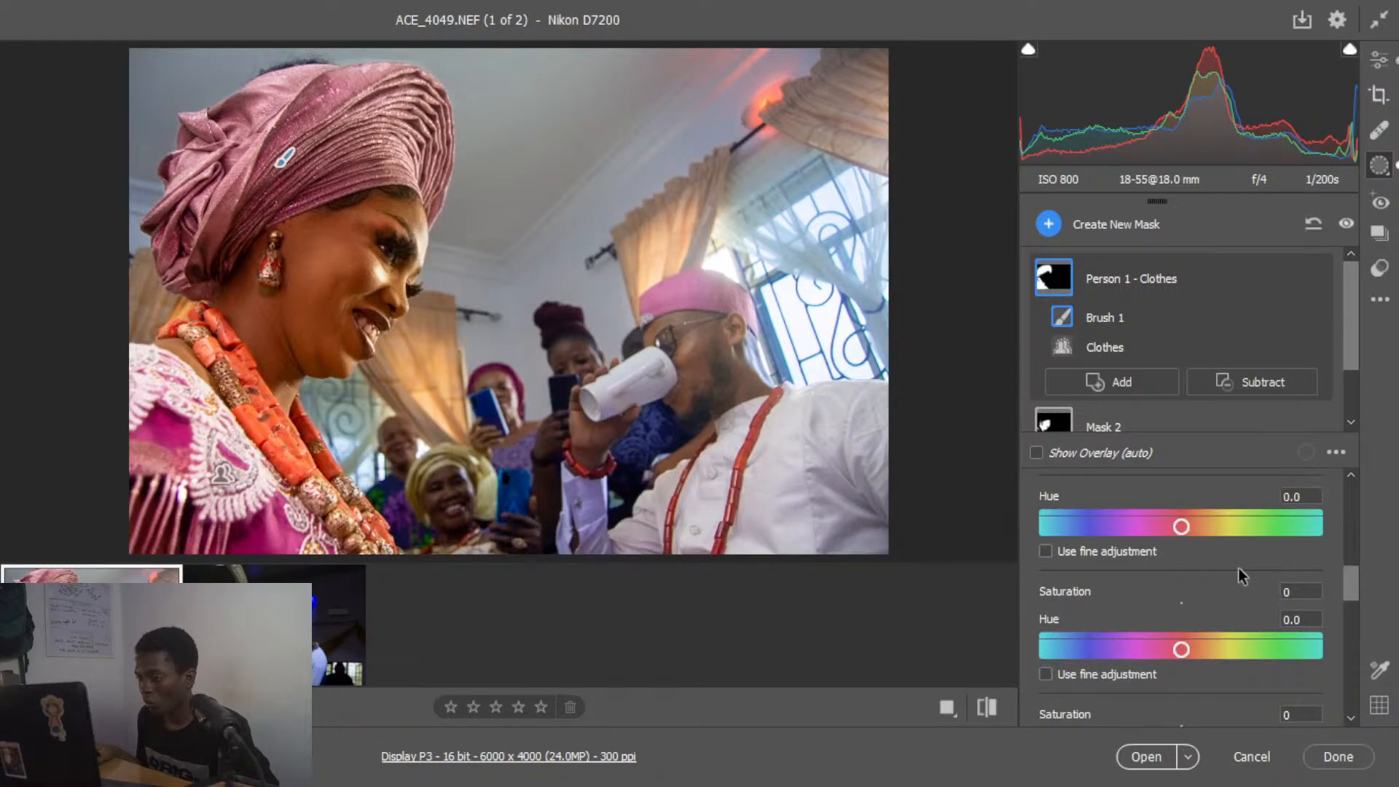
pyautogui.scroll(-5, 1182, 549)
pyautogui.moveTo(1181, 550); pyautogui.dragTo(1193, 518)
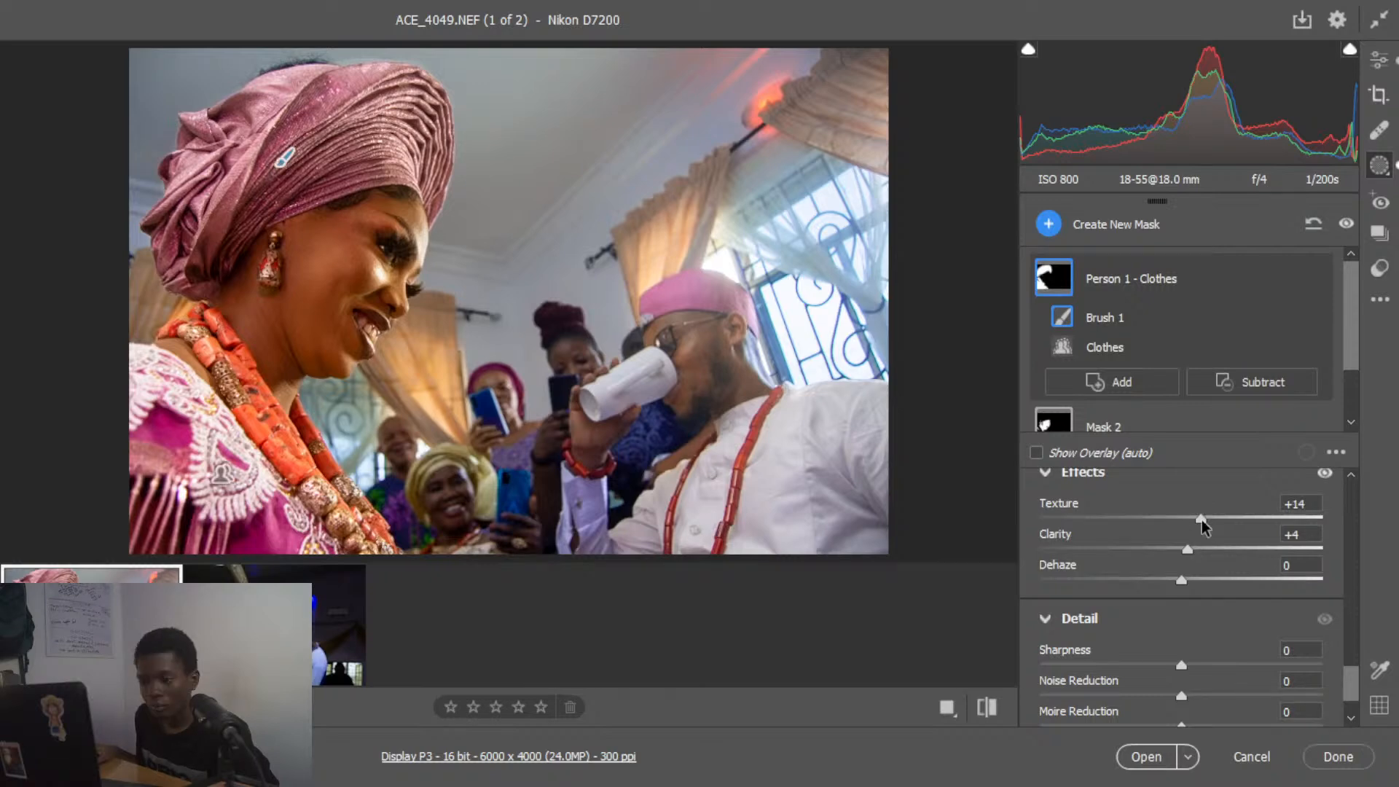
pyautogui.moveTo(1182, 580); pyautogui.dragTo(1217, 579)
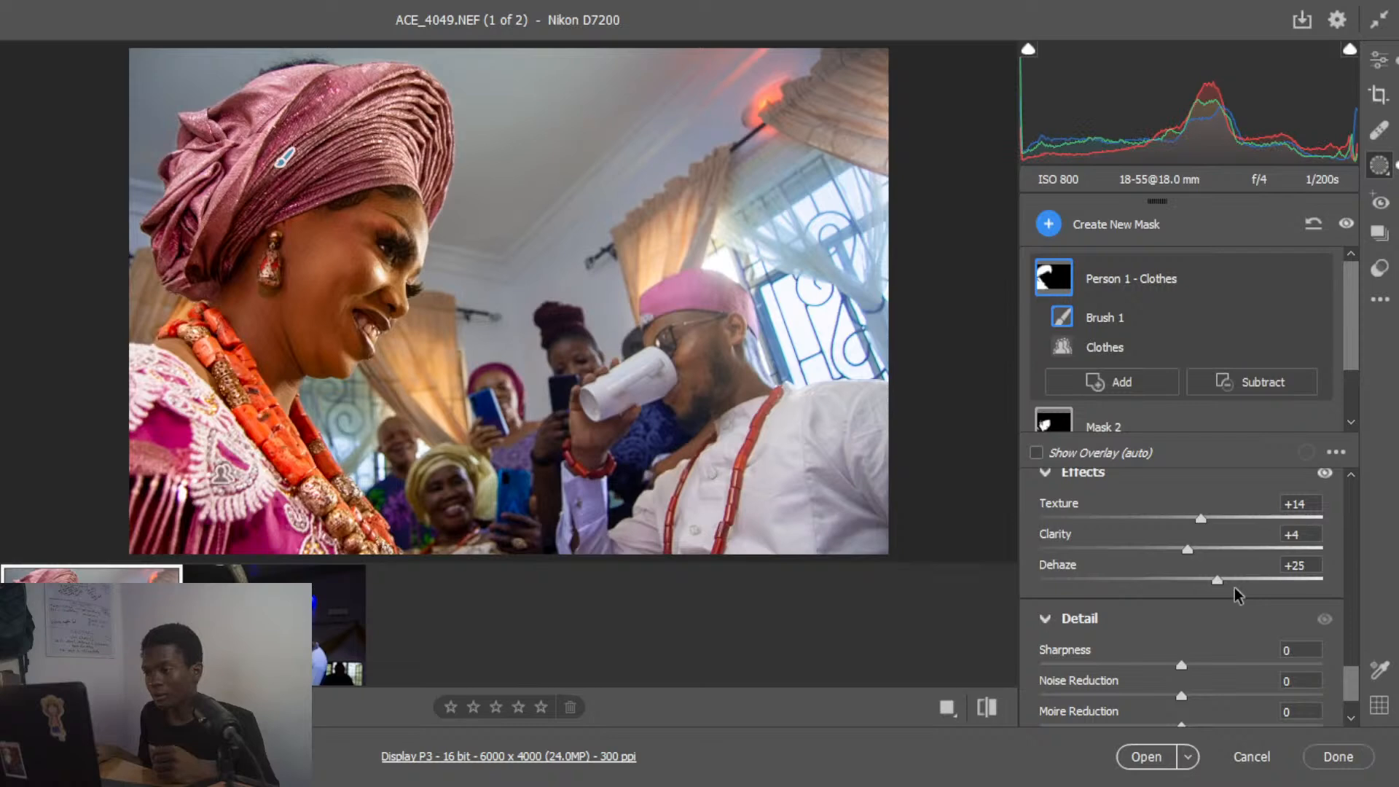
# - Select the woman's face and skin mask, Mask 2, and set its Dehaze to +17
pyautogui.scroll(-2, 1353, 382)
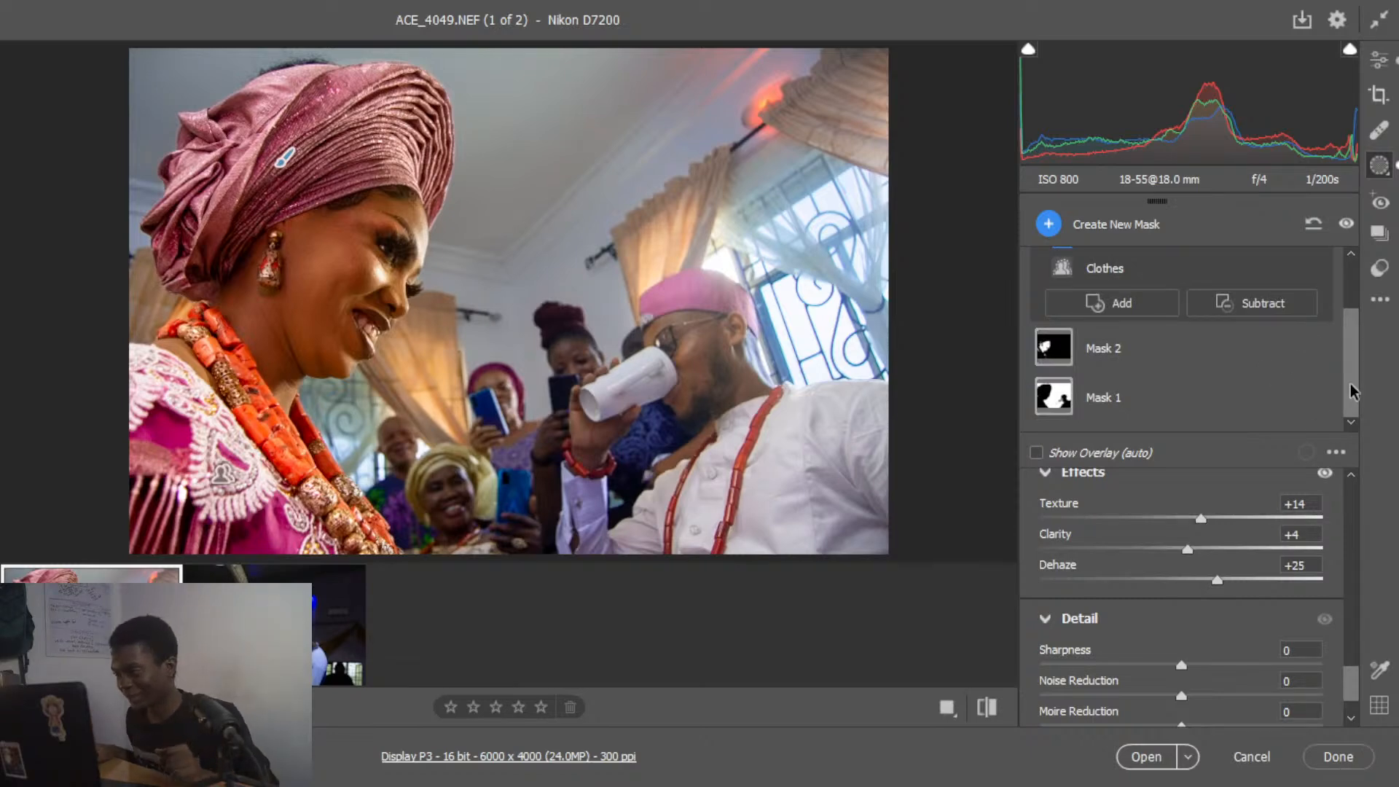
pyautogui.scroll(2, 1349, 383)
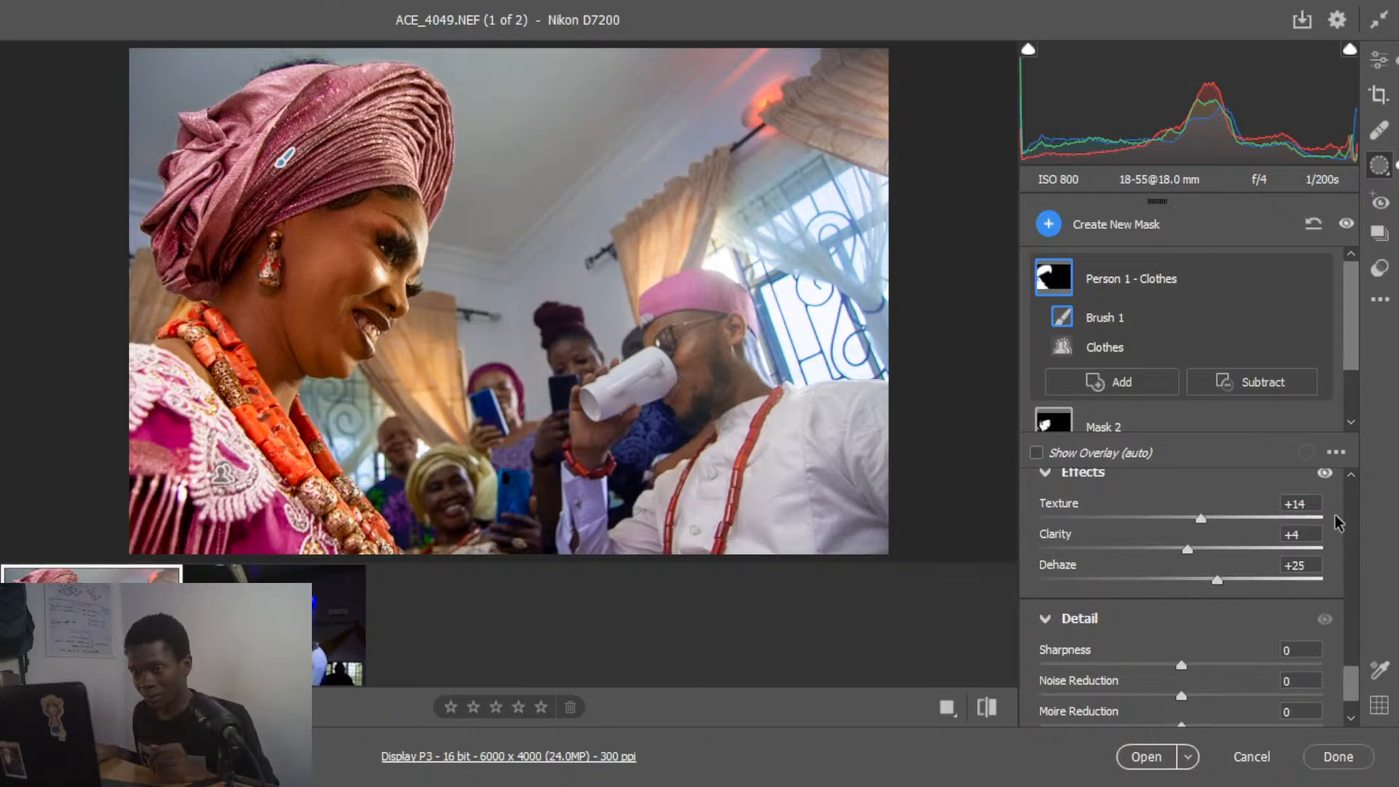
pyautogui.scroll(-1, 1137, 351)
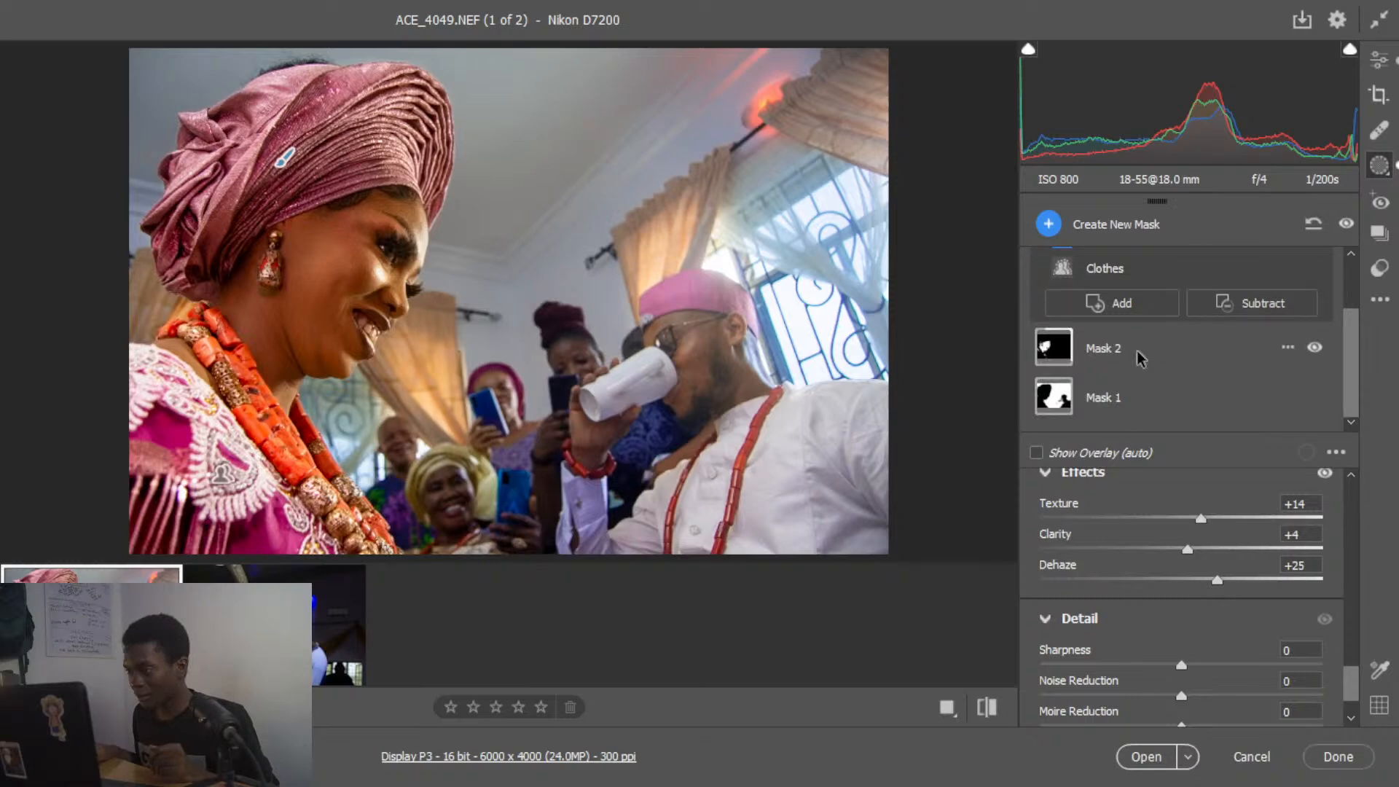
pyautogui.click(1136, 351)
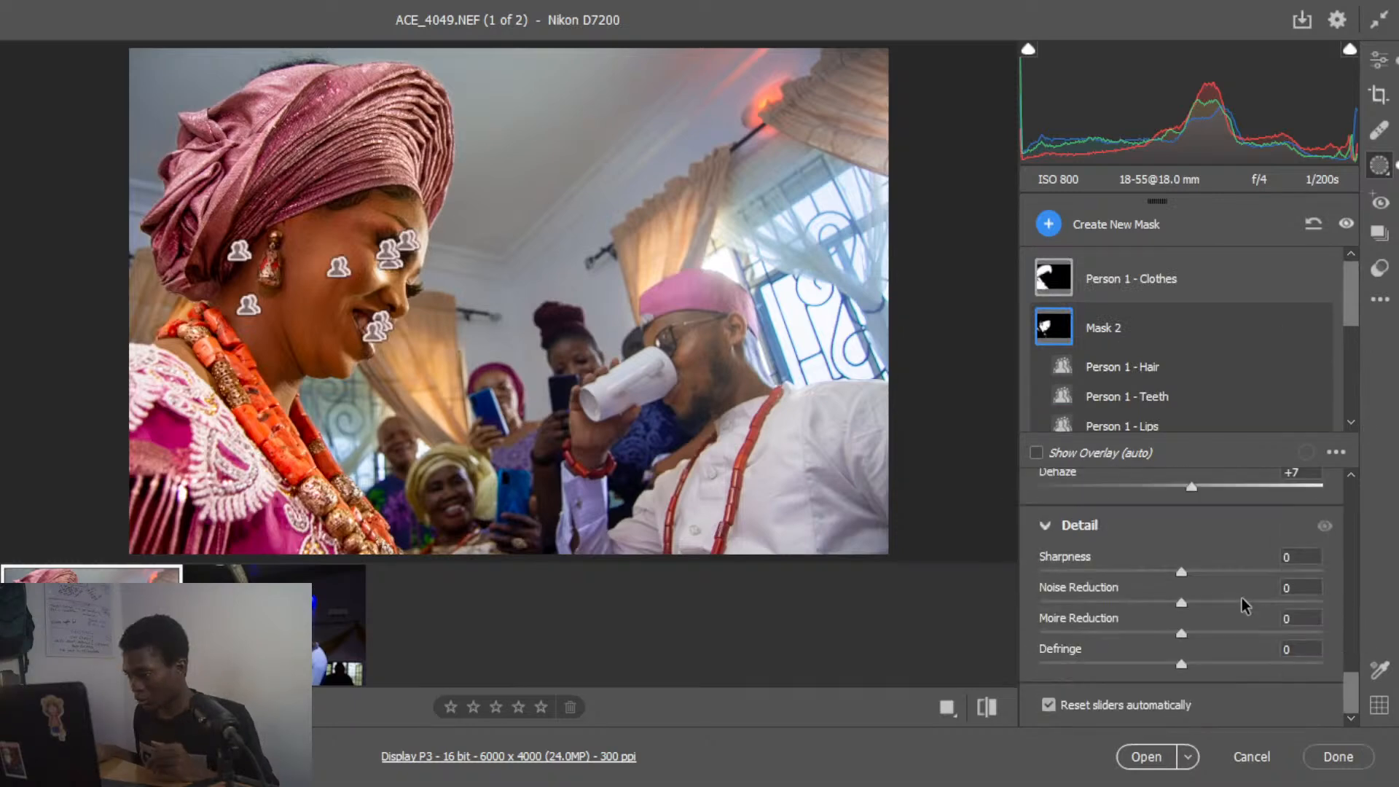
pyautogui.scroll(2, 1241, 602)
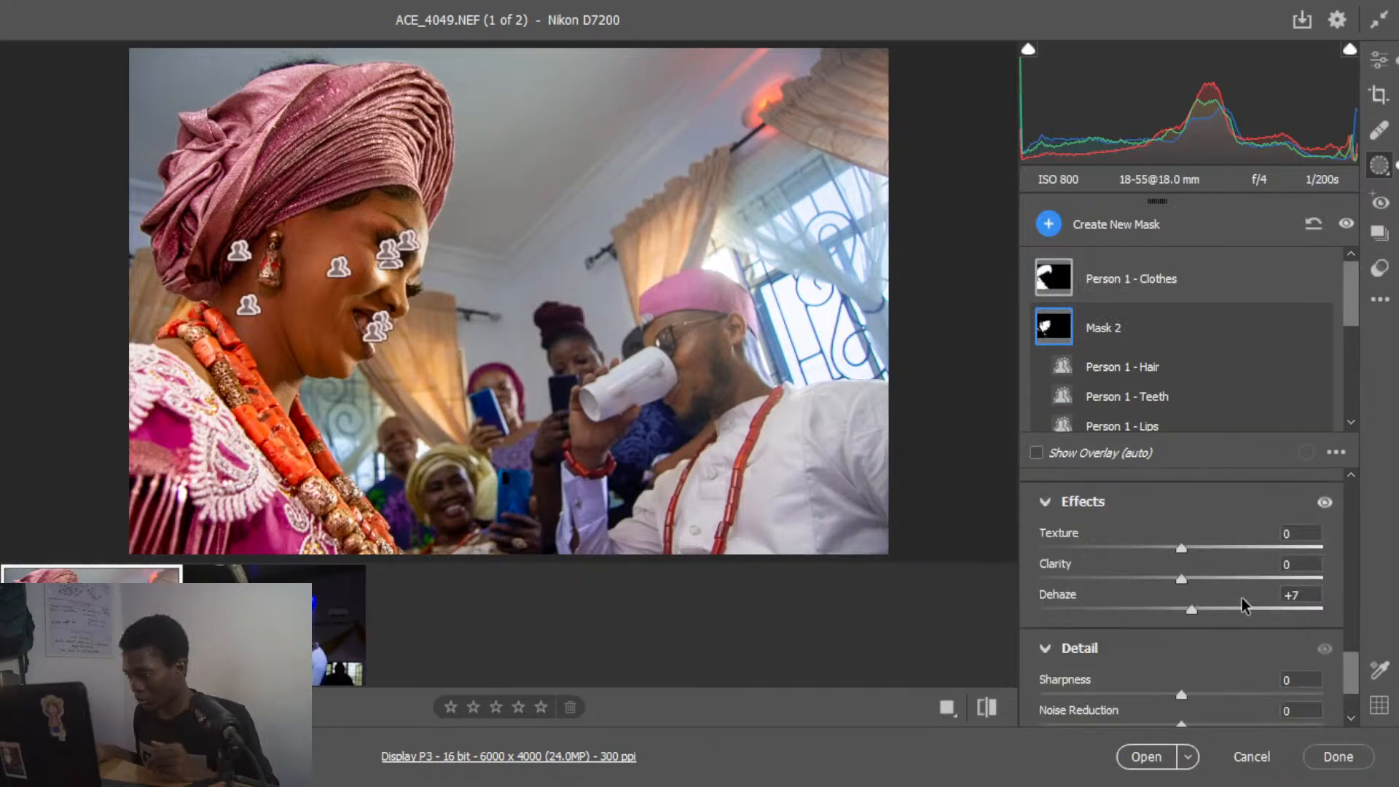
pyautogui.moveTo(1195, 614); pyautogui.dragTo(1211, 606)
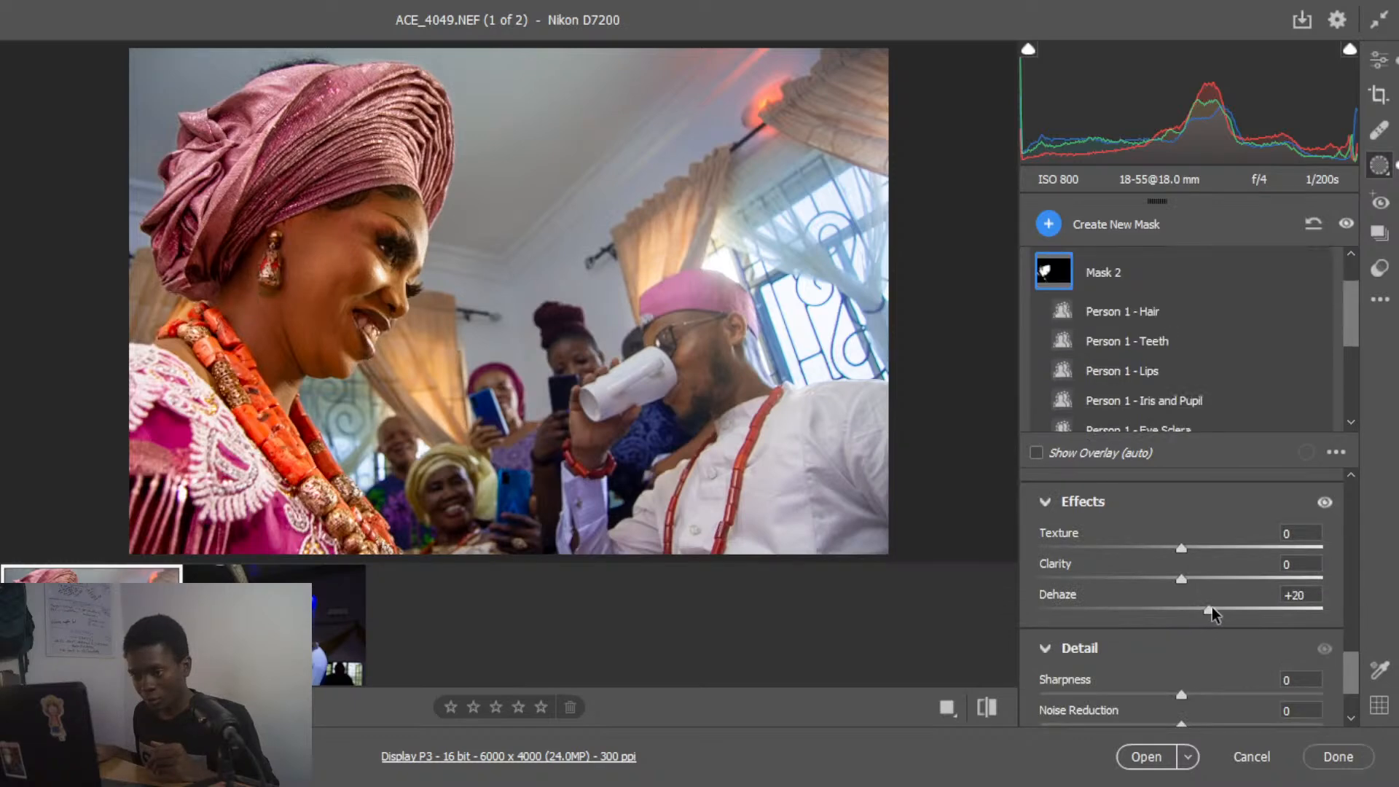
pyautogui.moveTo(1212, 607); pyautogui.dragTo(1229, 600)
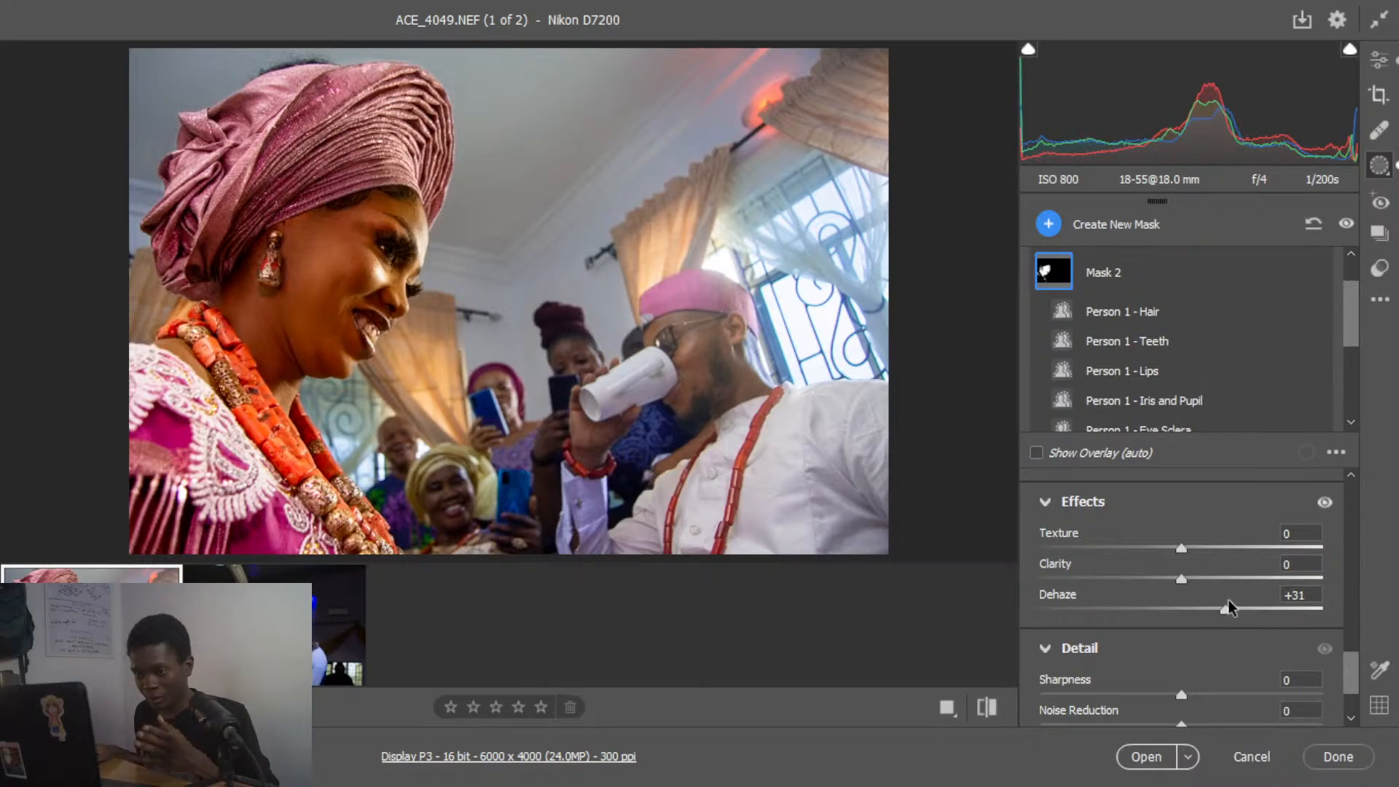
pyautogui.moveTo(1227, 600); pyautogui.dragTo(1208, 605)
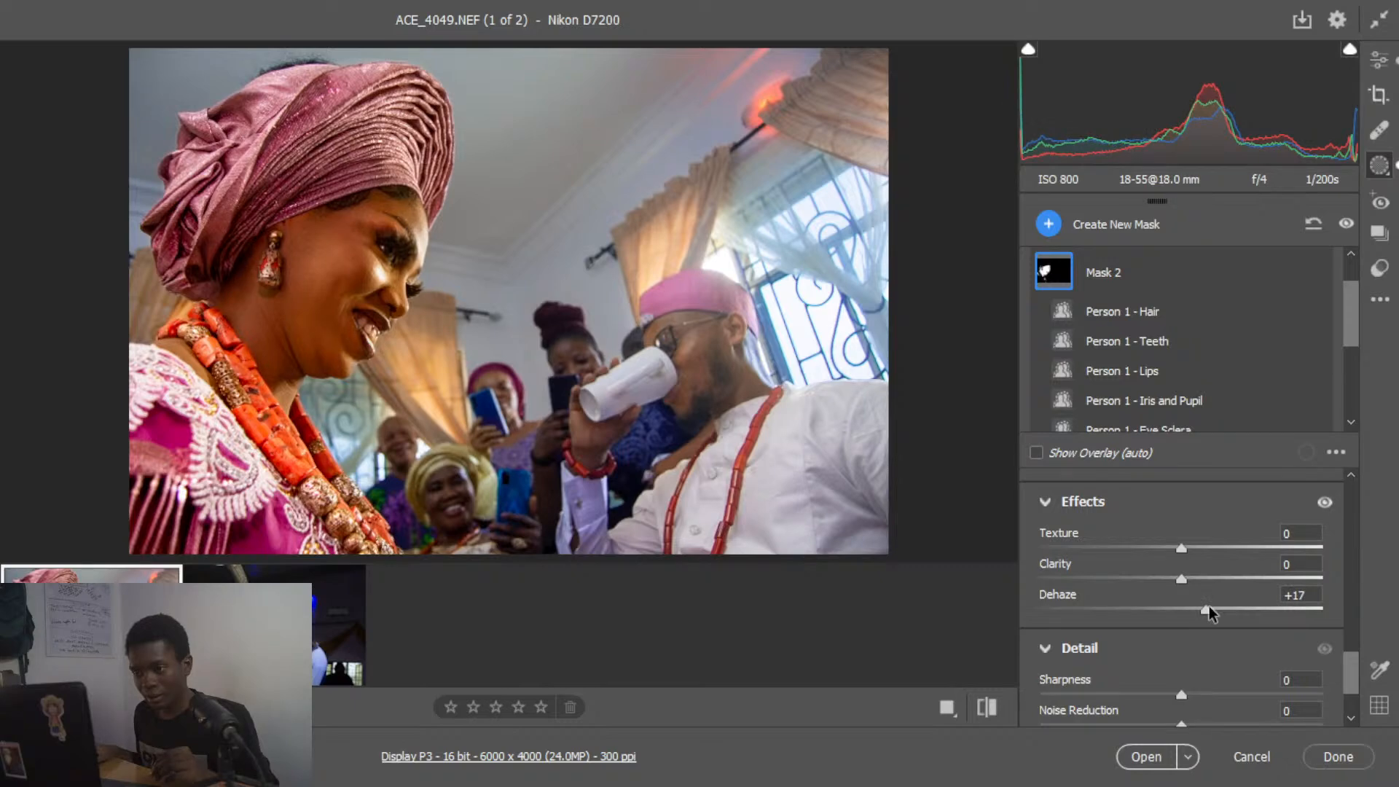
# - Set the face and skin mask's Shadows to +15 and Highlights to -8
pyautogui.scroll(5, 1208, 605)
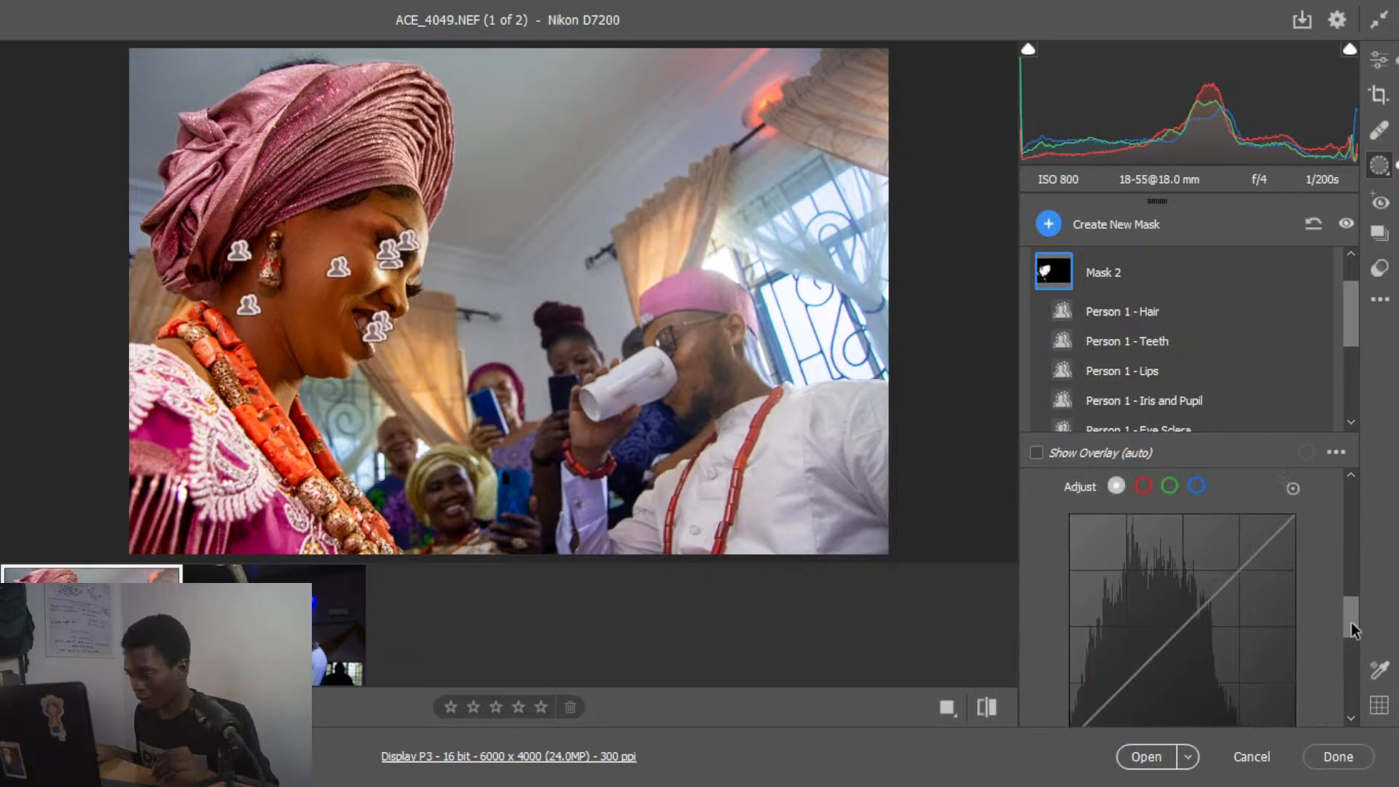
pyautogui.moveTo(1352, 625); pyautogui.dragTo(1352, 657)
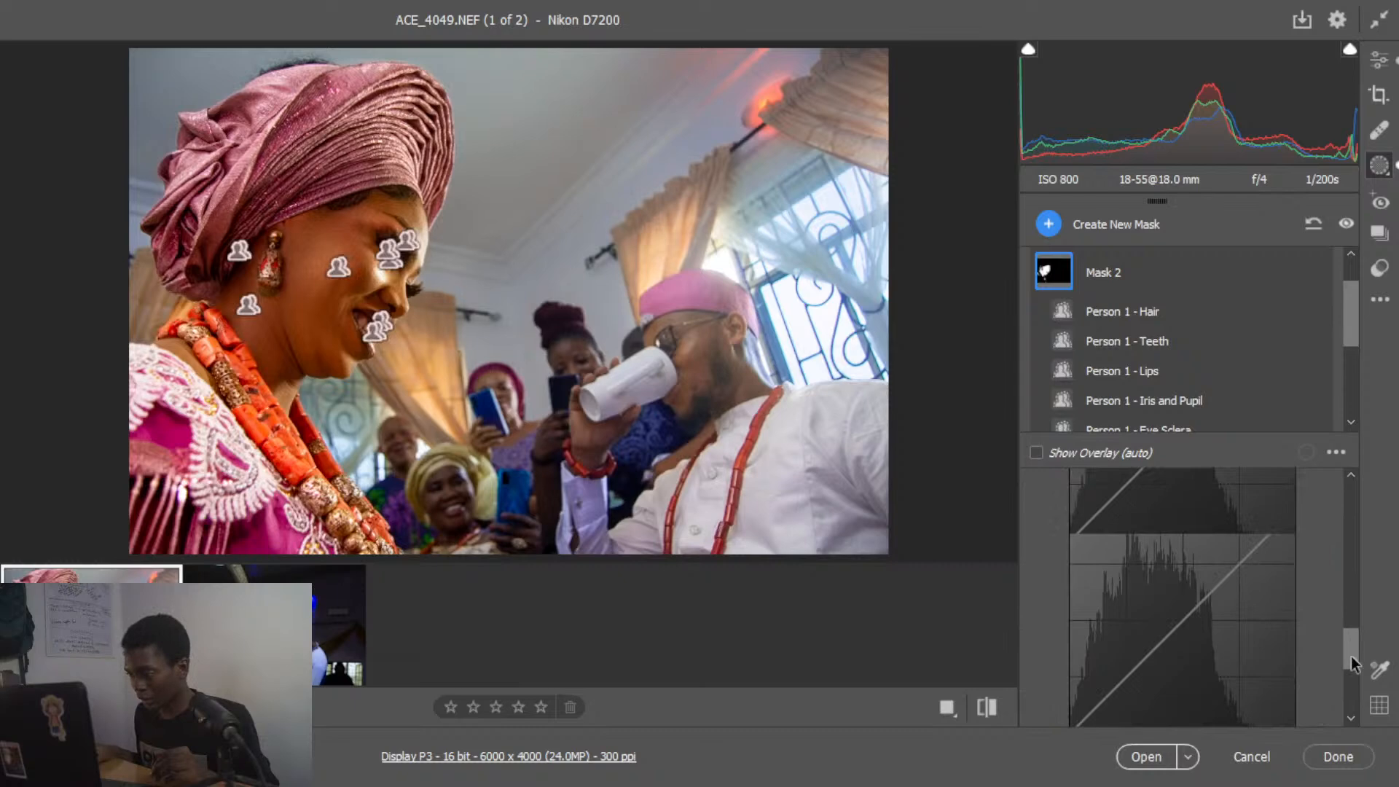
pyautogui.scroll(-3, 1351, 662)
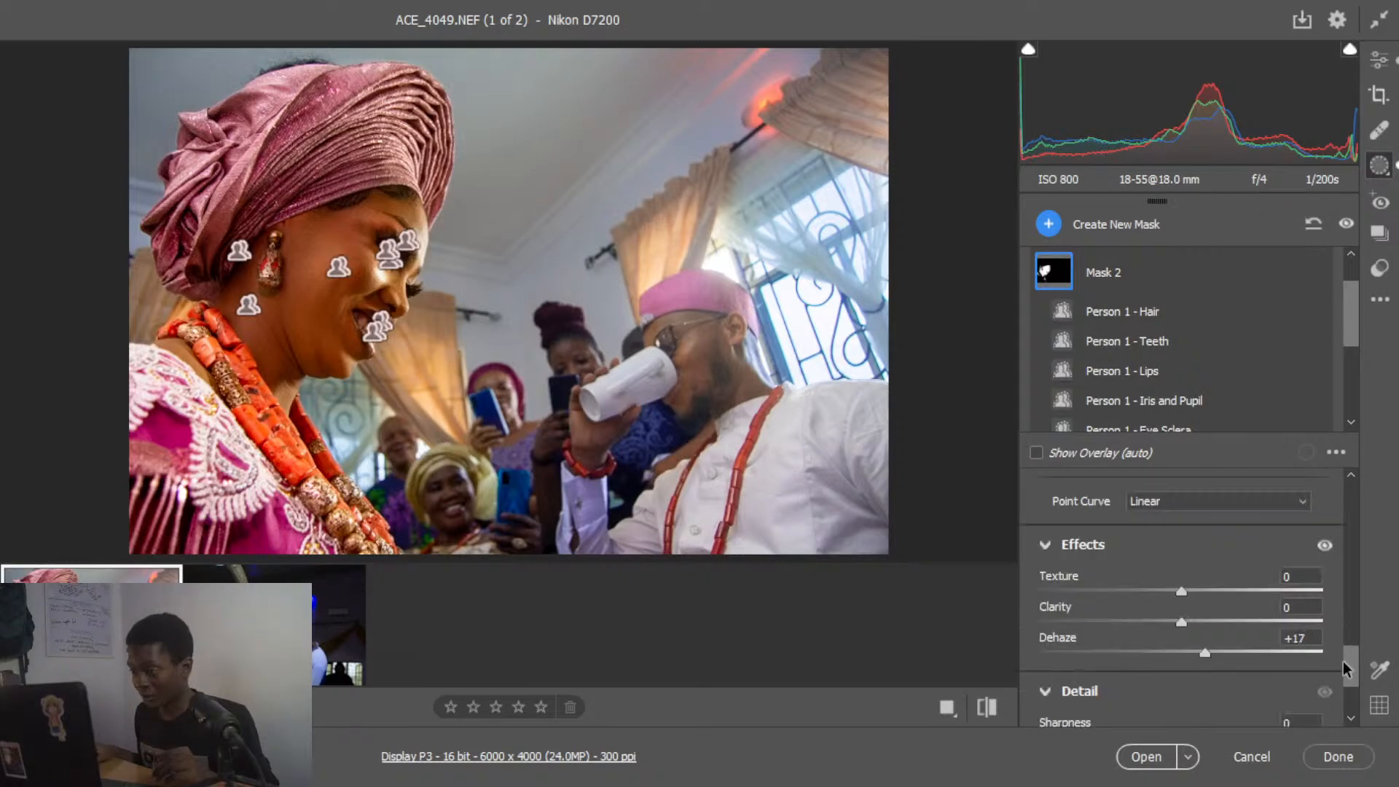
pyautogui.moveTo(1344, 661); pyautogui.dragTo(1354, 536)
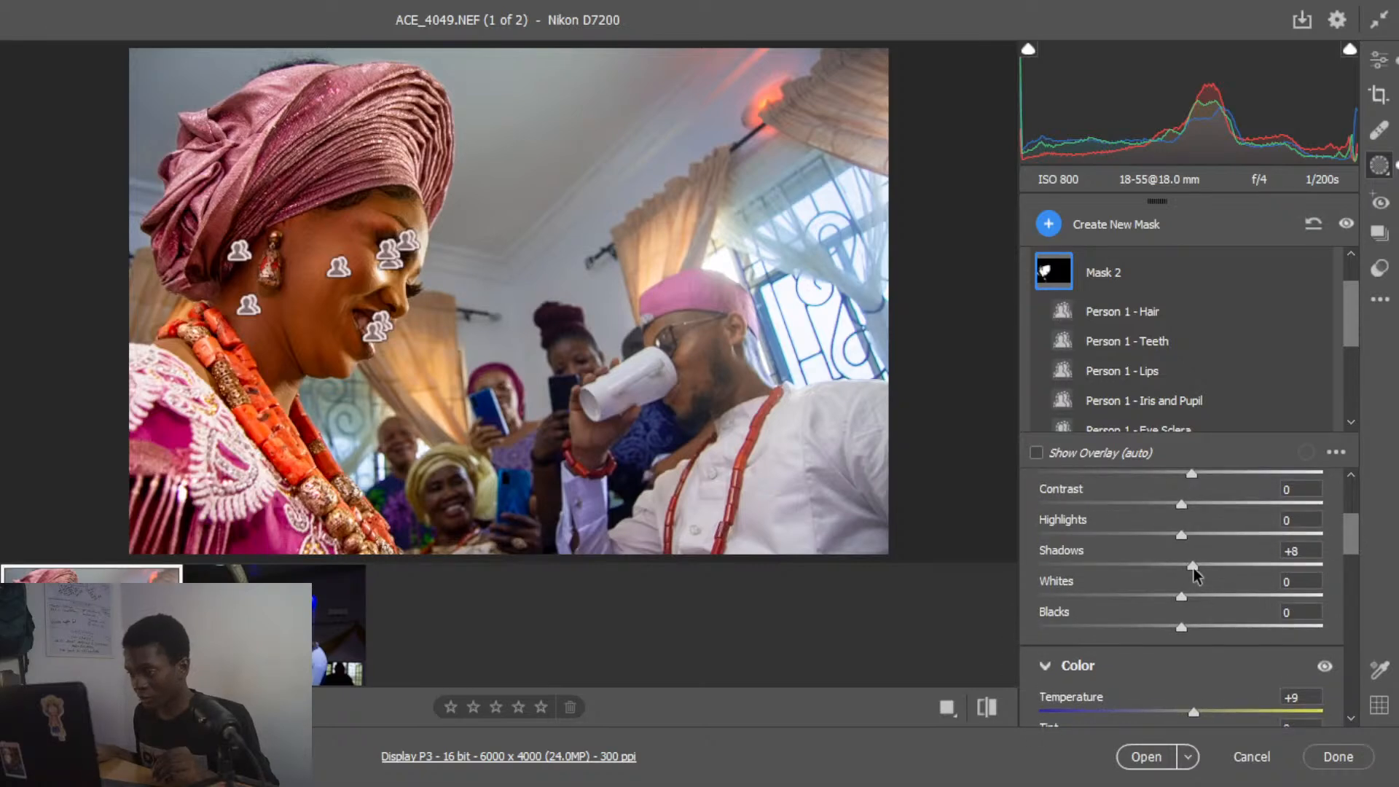
pyautogui.moveTo(1193, 566); pyautogui.dragTo(1203, 561)
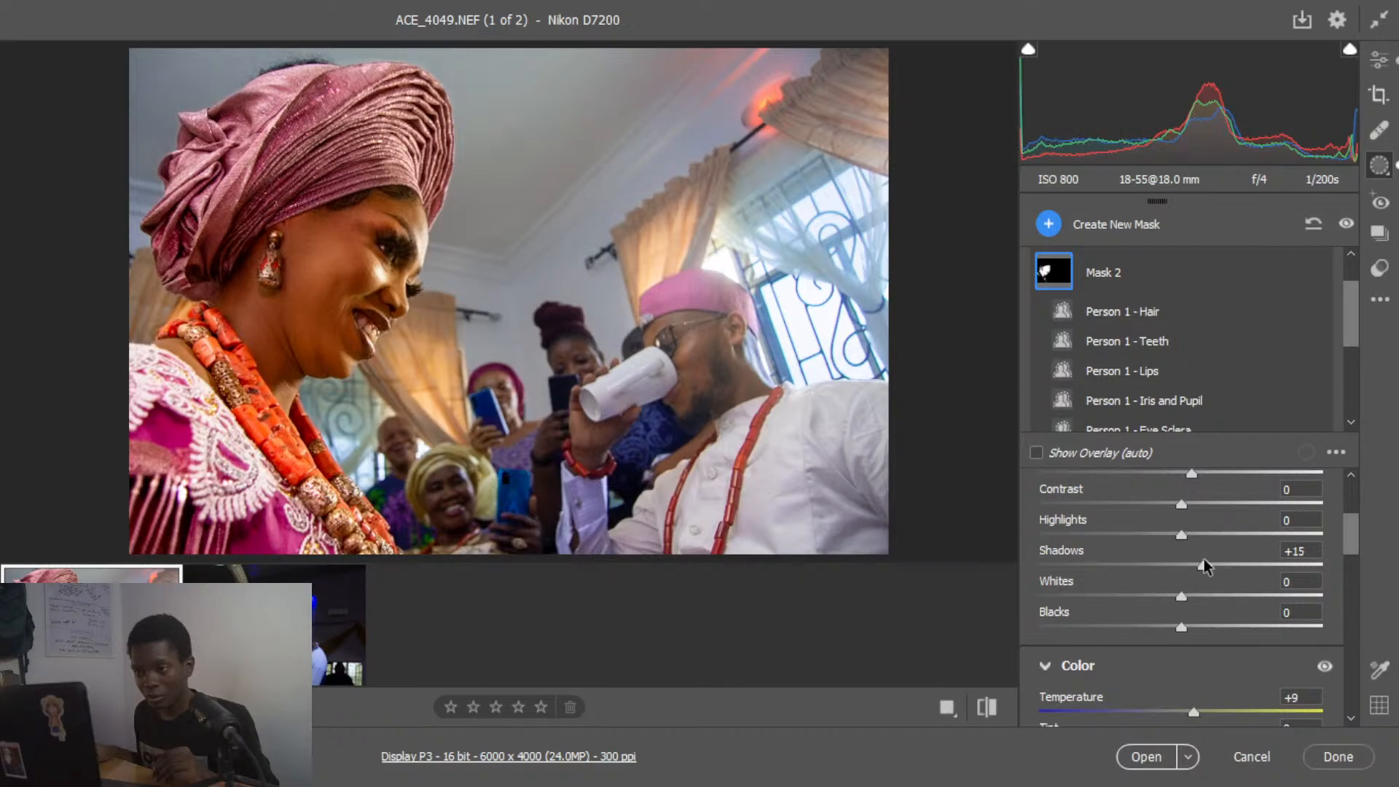
pyautogui.moveTo(1348, 519)
pyautogui.mouseDown()
pyautogui.moveTo(1349, 506)
pyautogui.moveTo(1348, 523)
pyautogui.mouseUp()
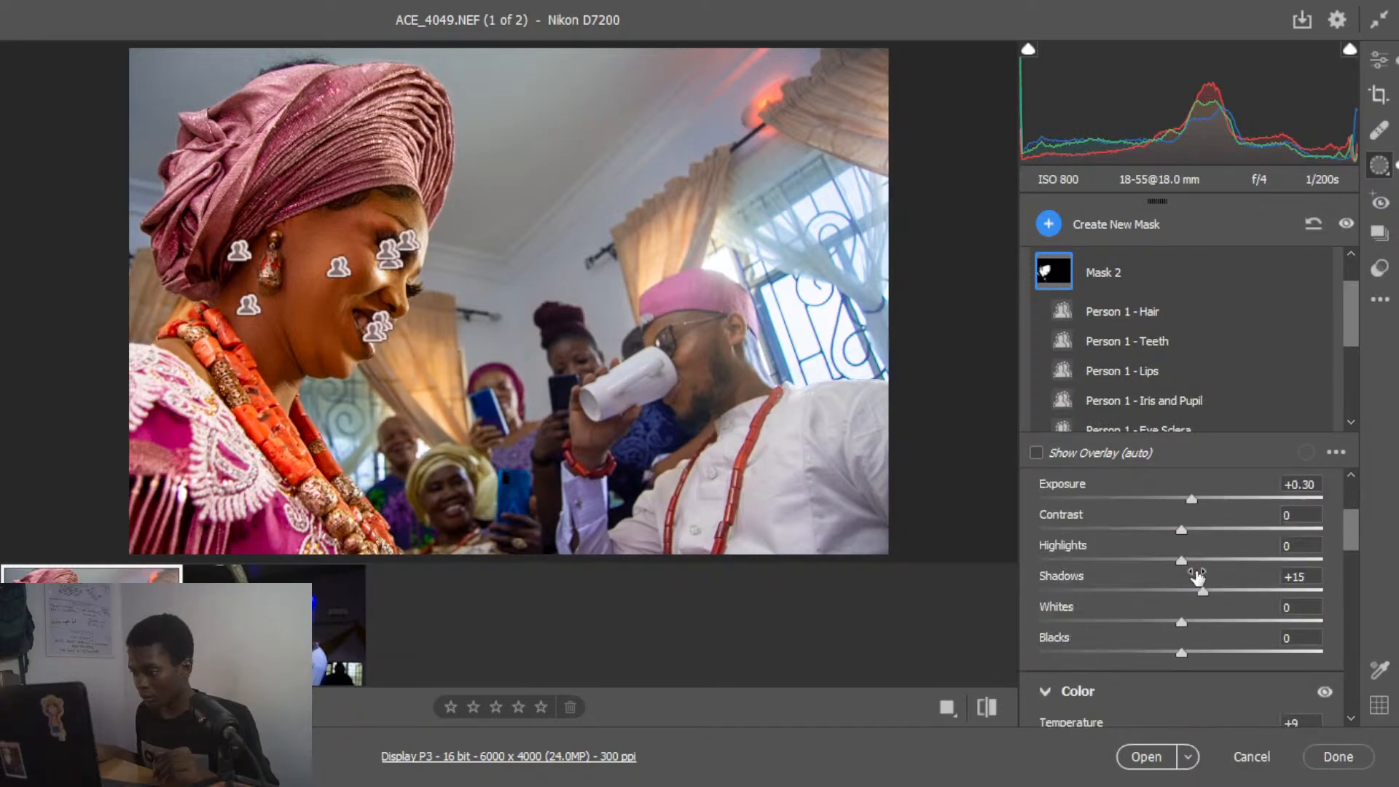
pyautogui.click(1170, 561)
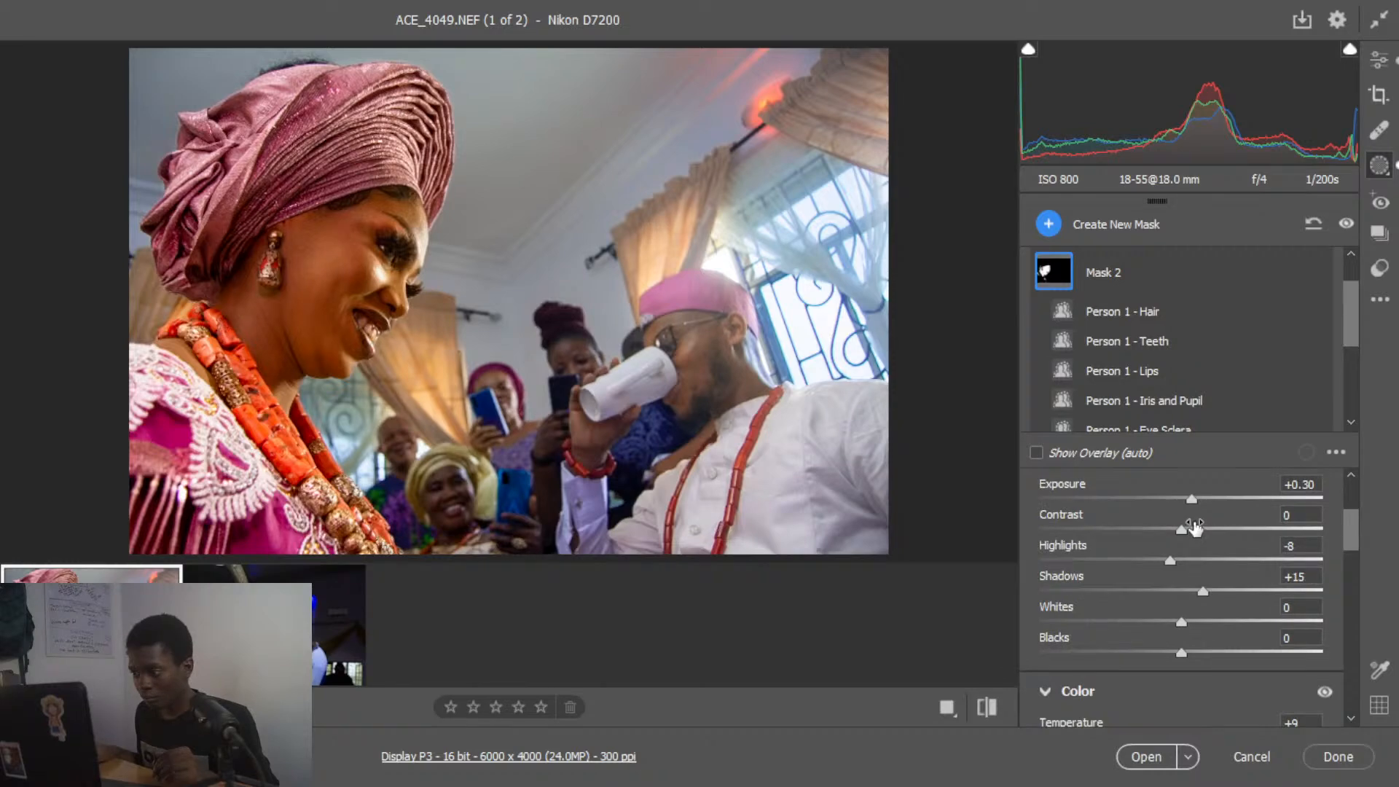
# - Set the woman's face and skin mask's Exposure to +0.45 and look over its components in the mask list
pyautogui.click(1196, 498)
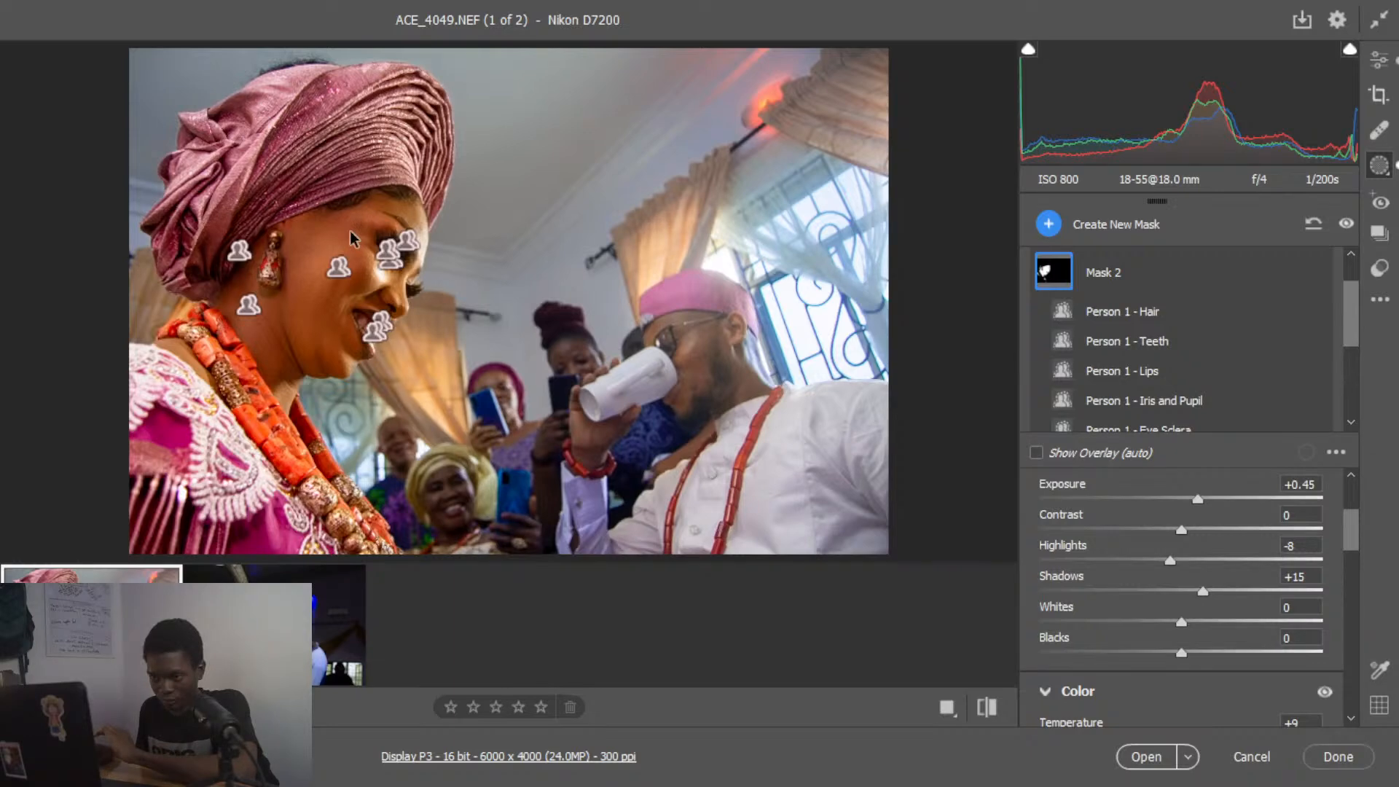
pyautogui.scroll(1, 1350, 321)
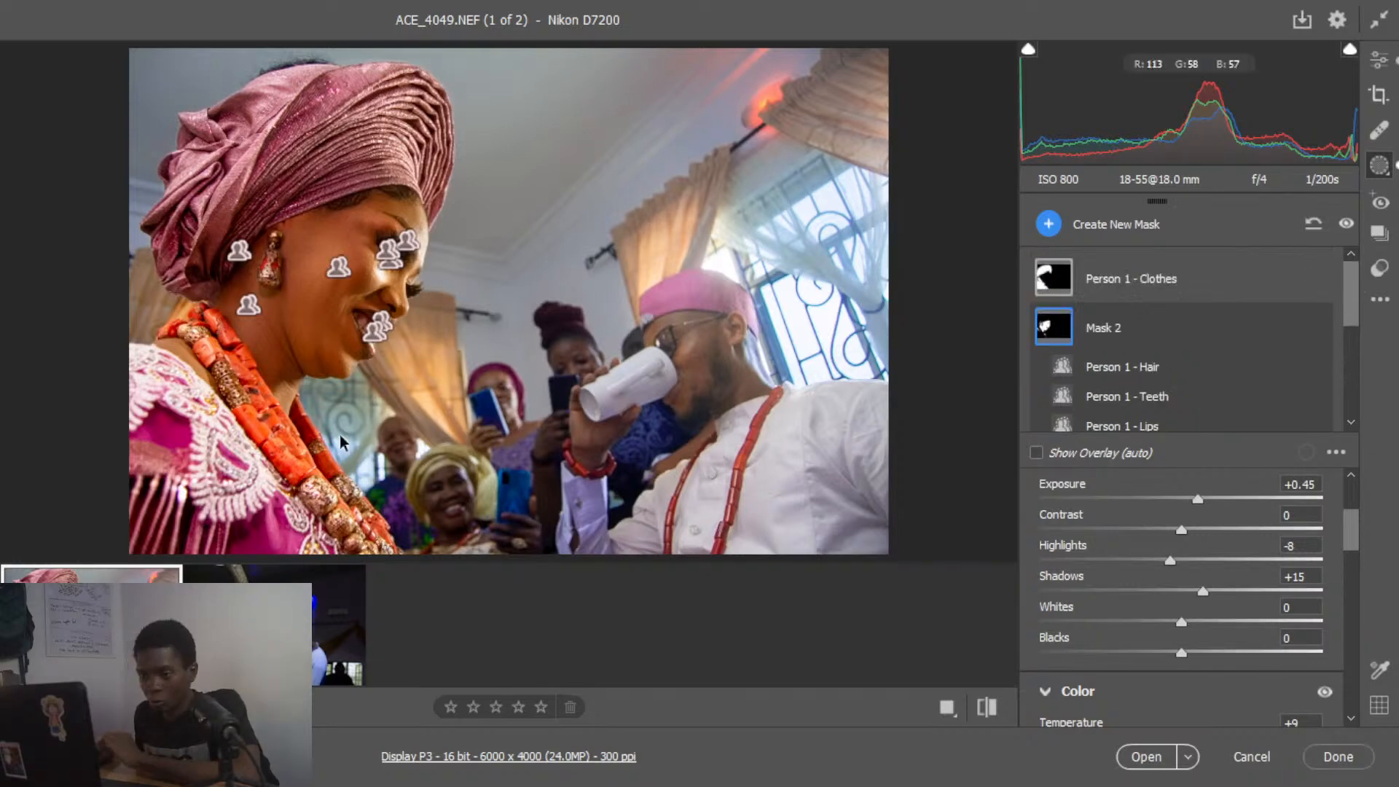
pyautogui.scroll(-2, 1355, 306)
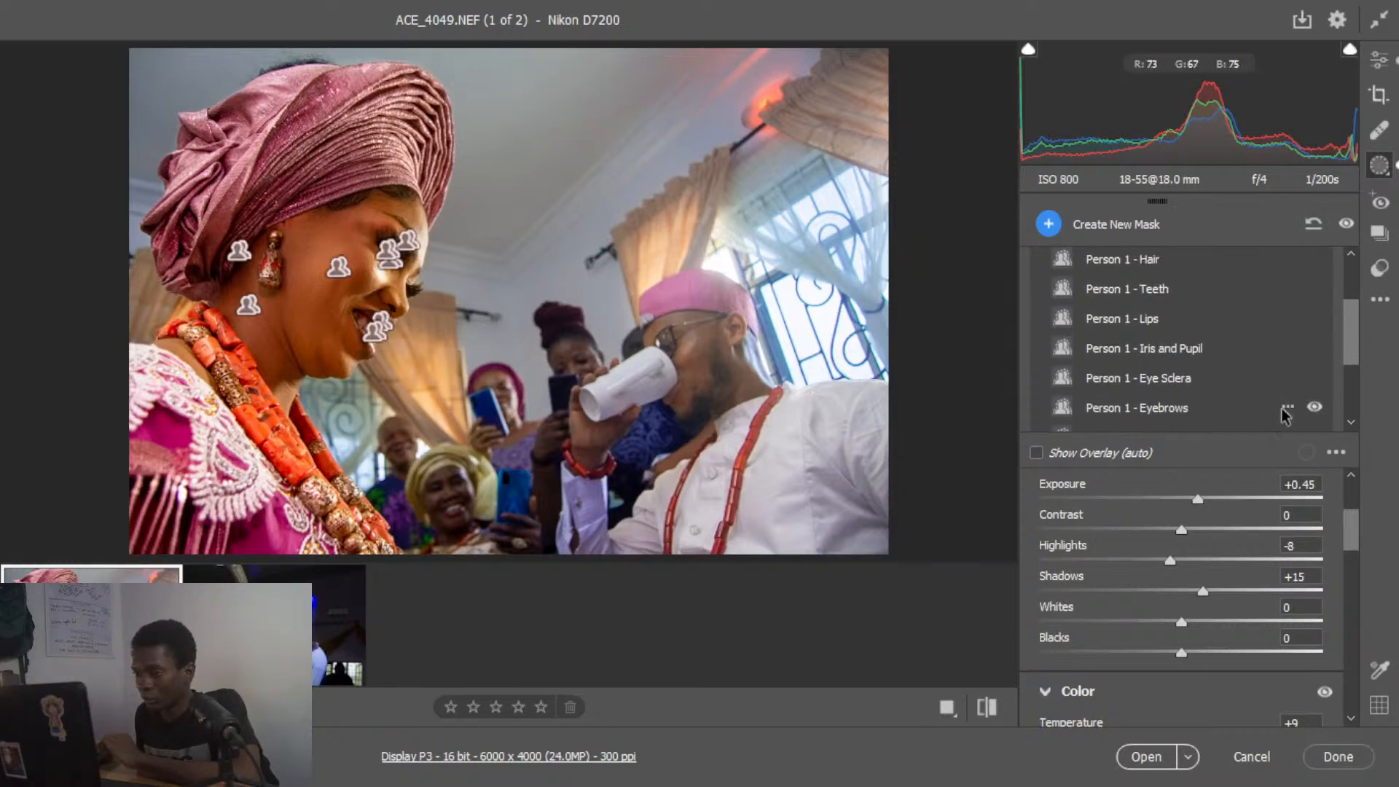
pyautogui.scroll(2, 1284, 416)
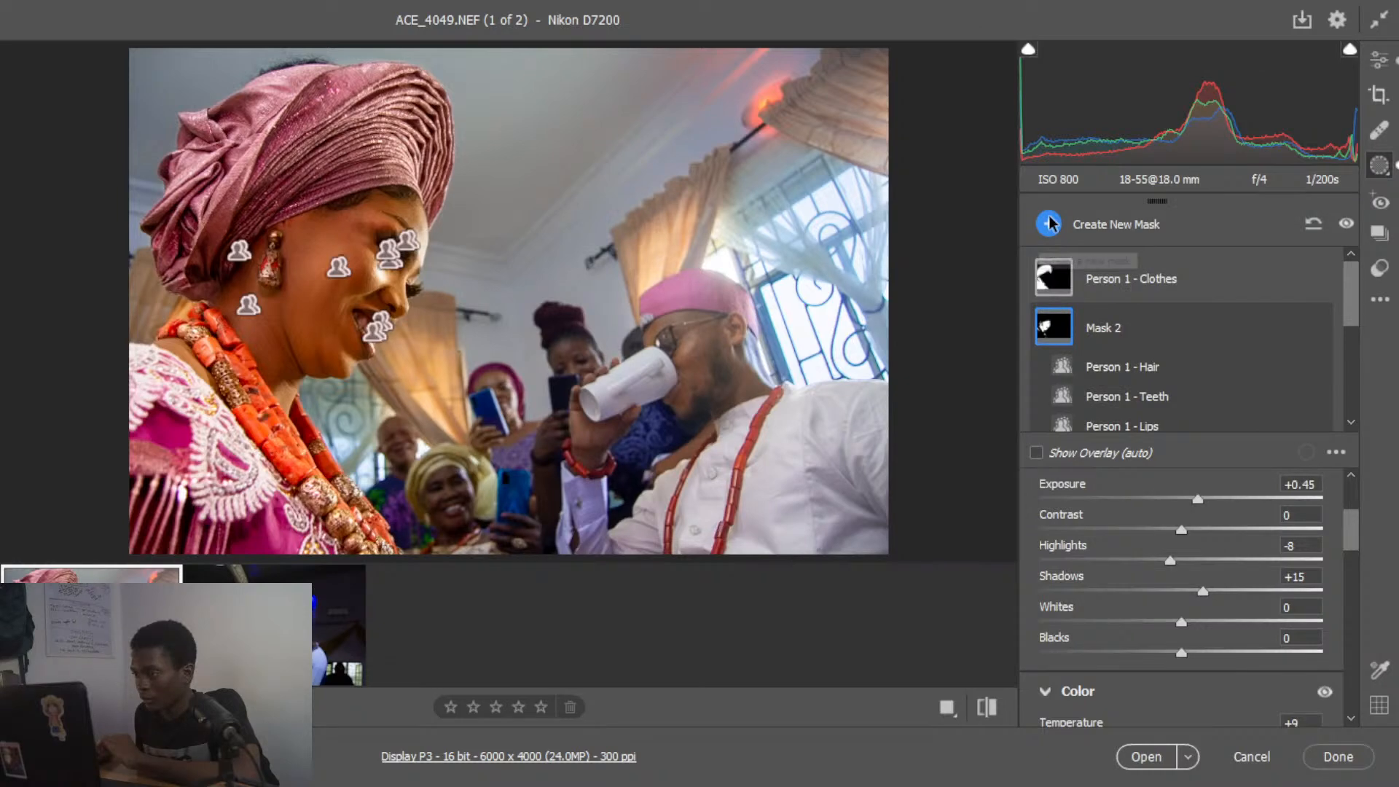
# - Create one people mask for Person 2, the man, covering Facial Skin, Body Skin, Hair and Facial Hair
pyautogui.click(1049, 222)
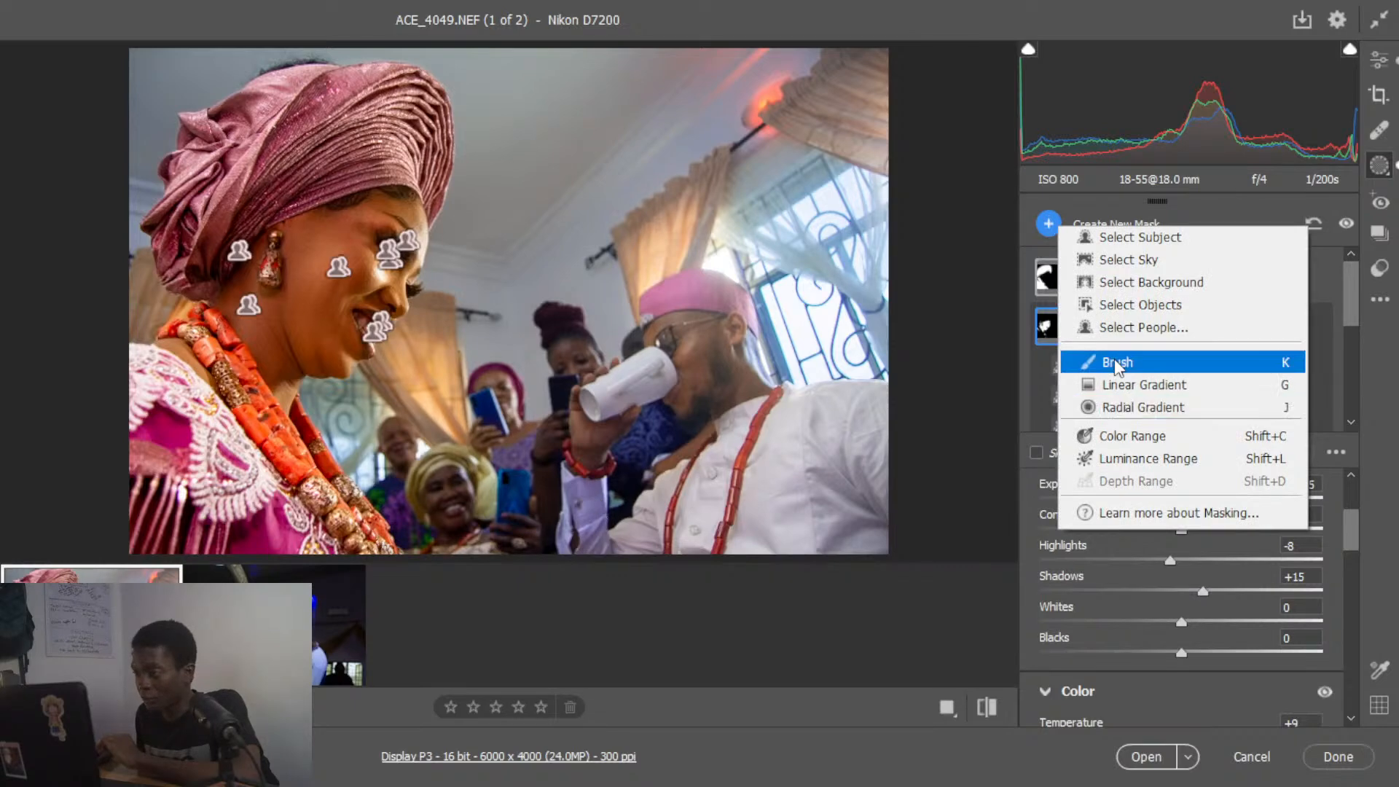
pyautogui.click(1138, 332)
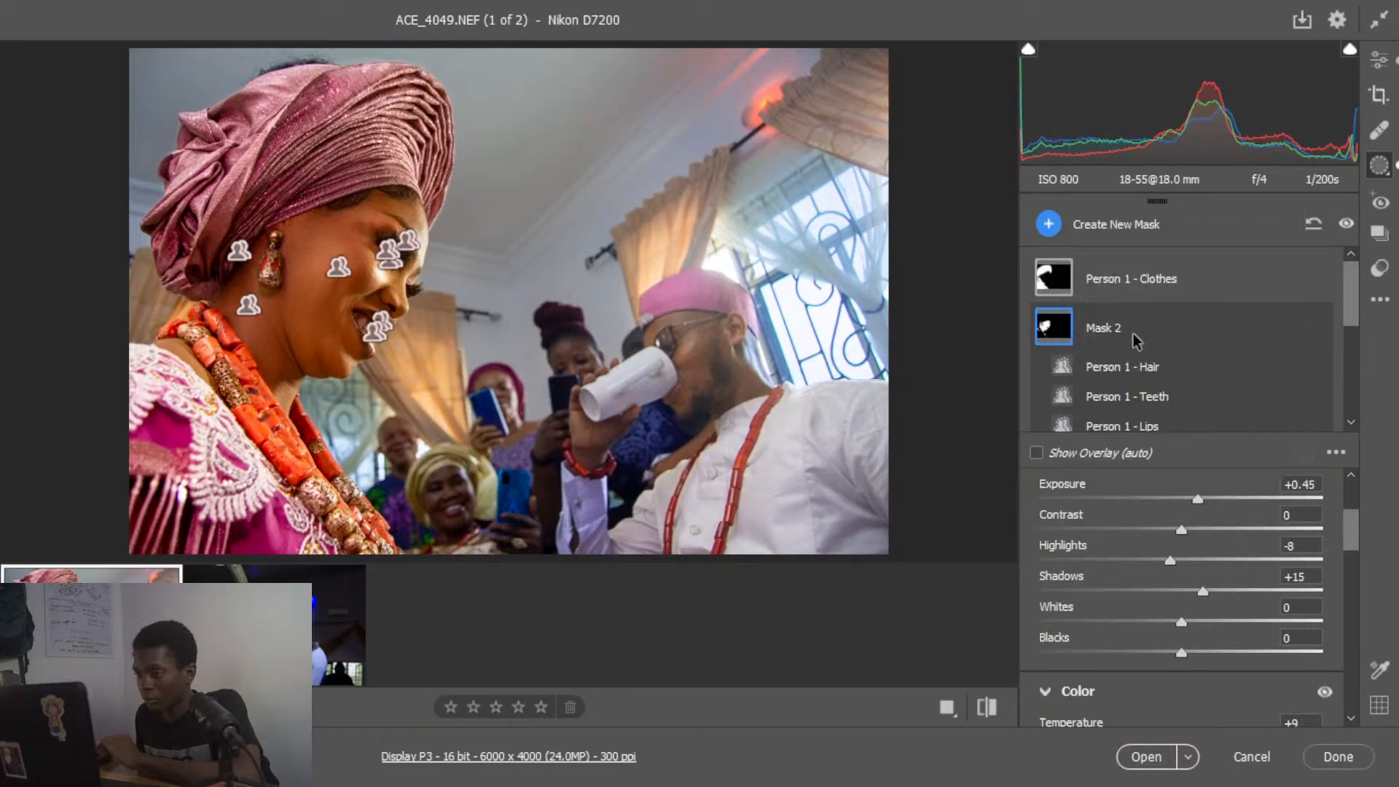
pyautogui.click(1176, 285)
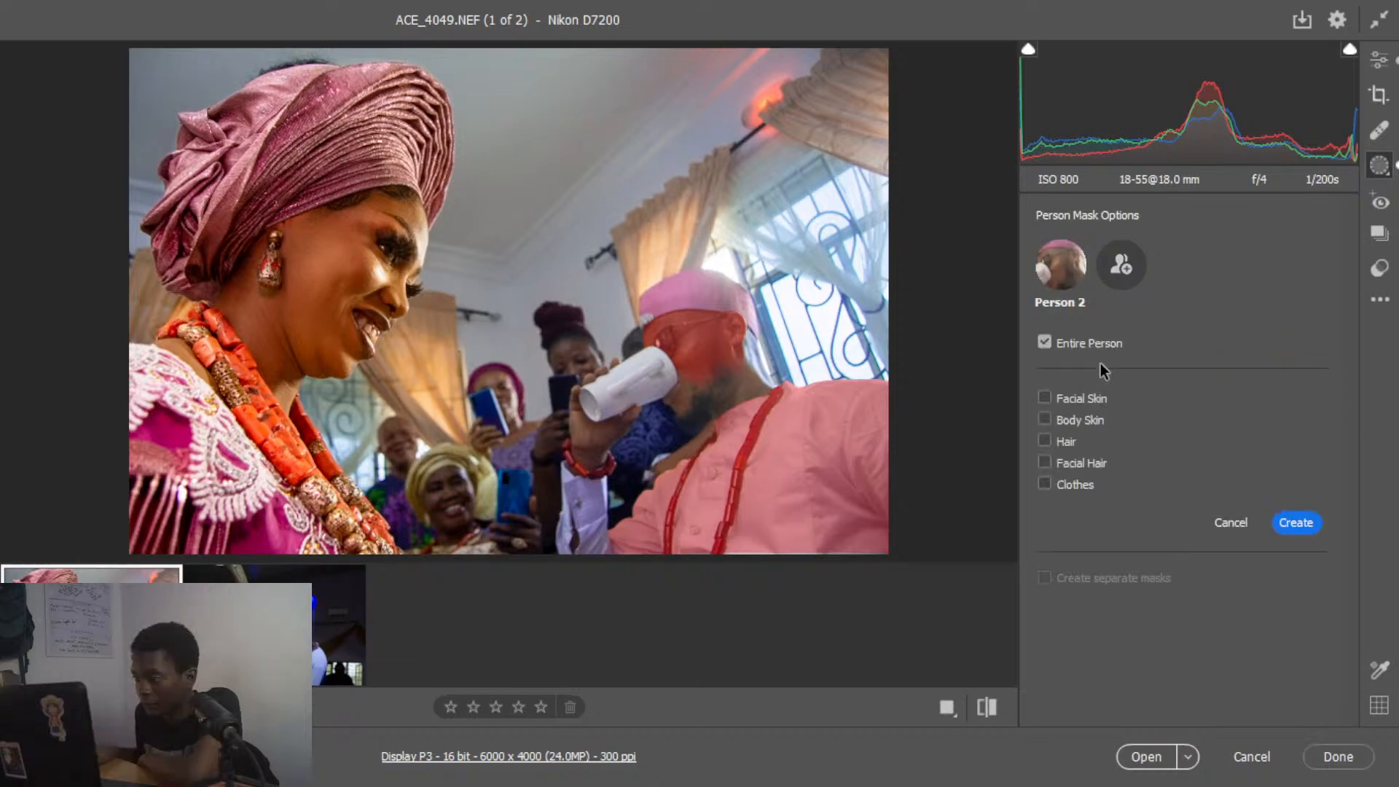
pyautogui.click(1044, 397)
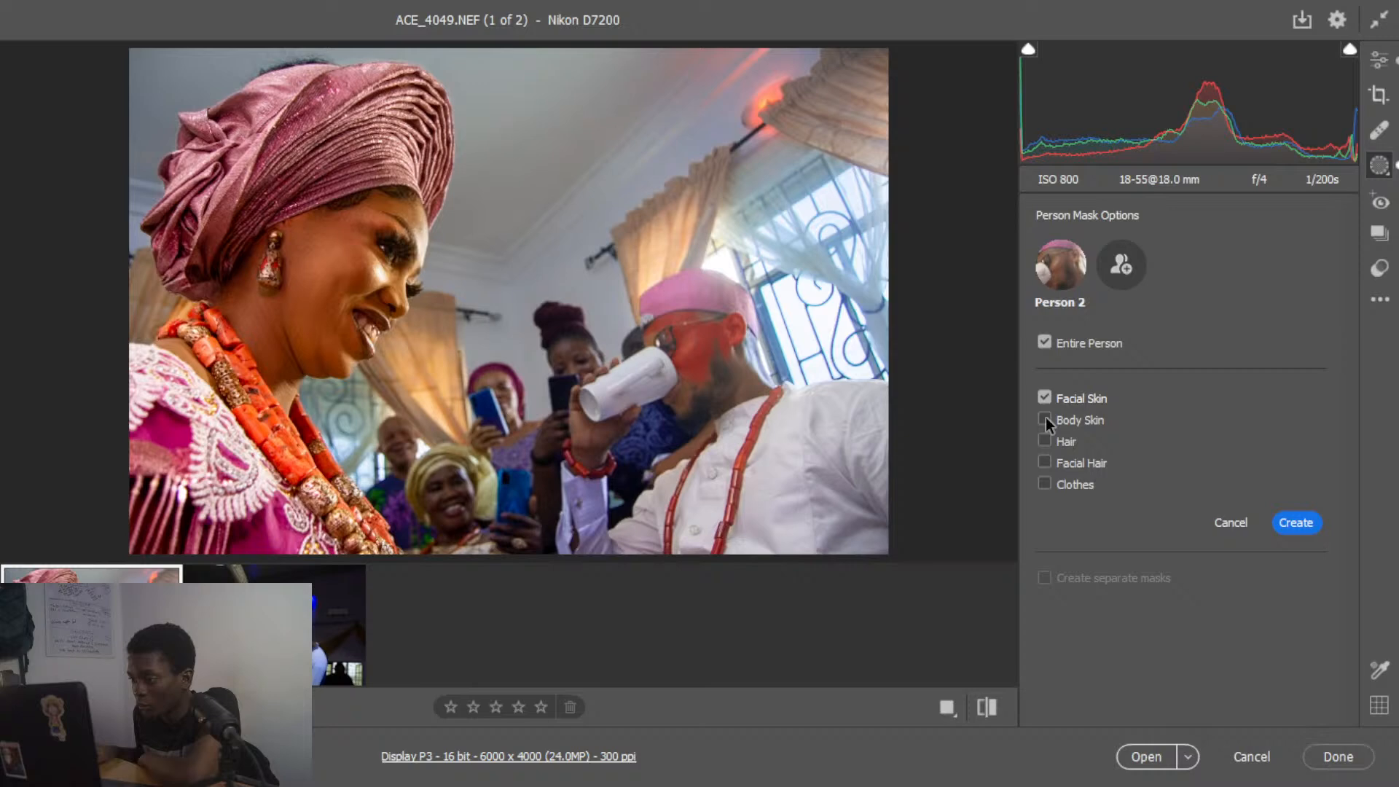
pyautogui.click(1044, 419)
pyautogui.click(1044, 441)
pyautogui.click(1044, 462)
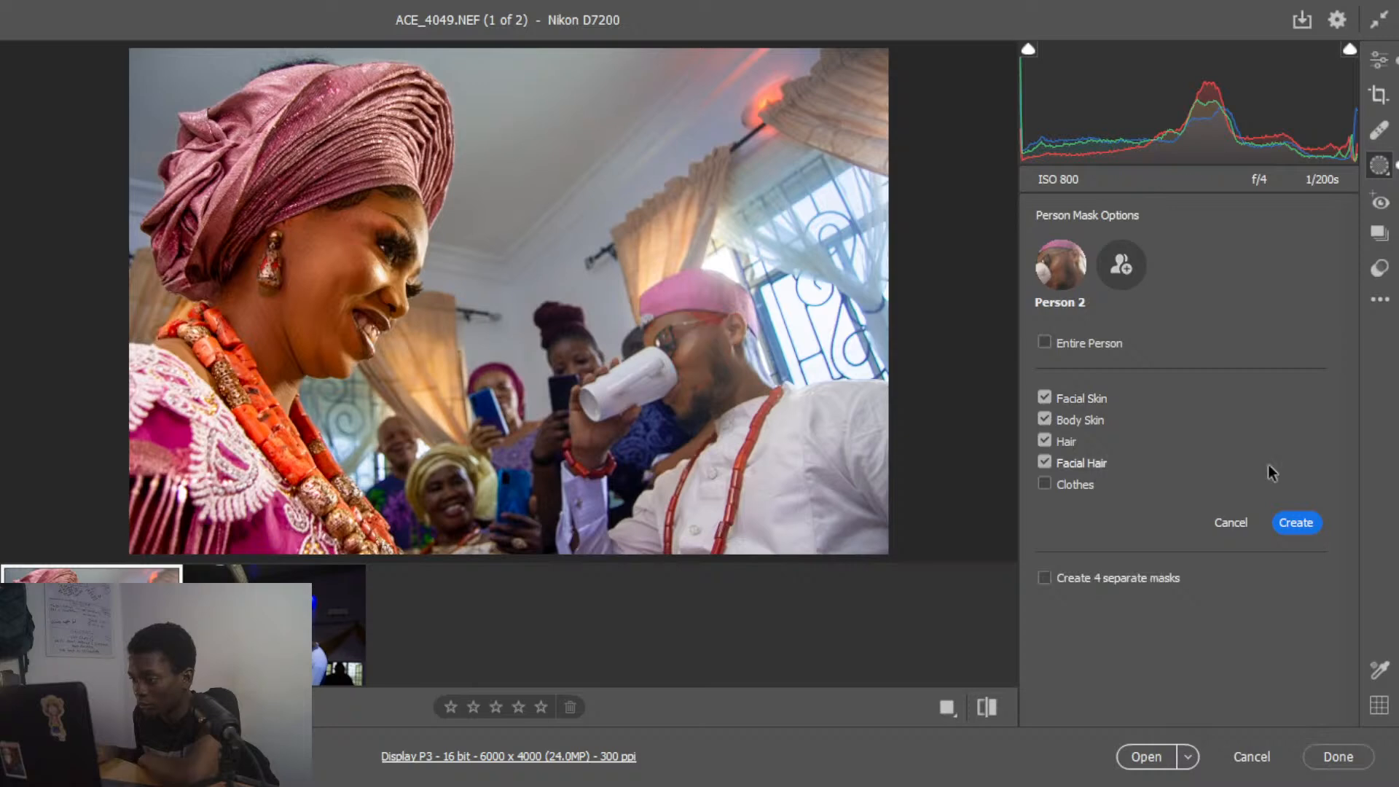
pyautogui.click(1295, 522)
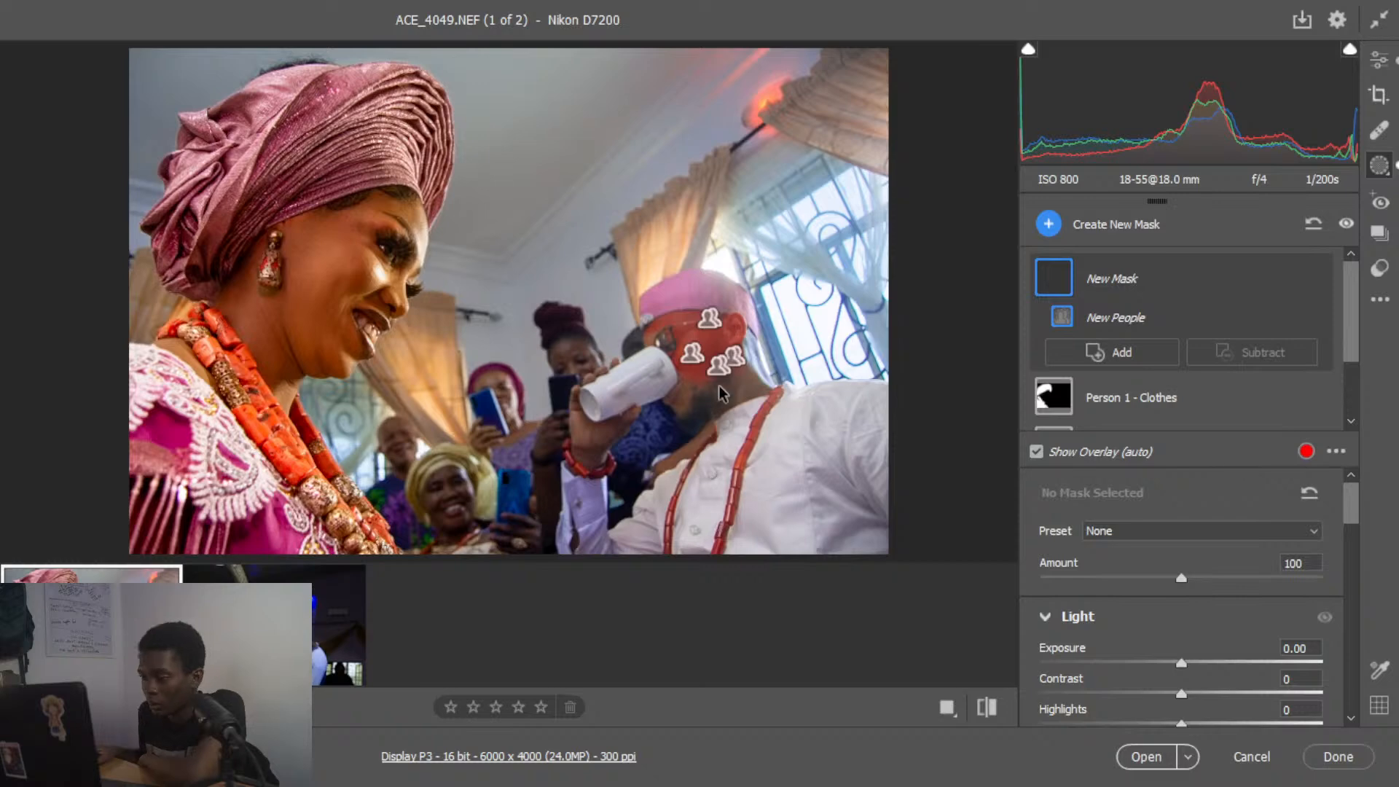
# - Add a brush to the man's mask and paint over his beard, neck and the hand holding the cup, reducing the brush size as needed
pyautogui.click(1139, 319)
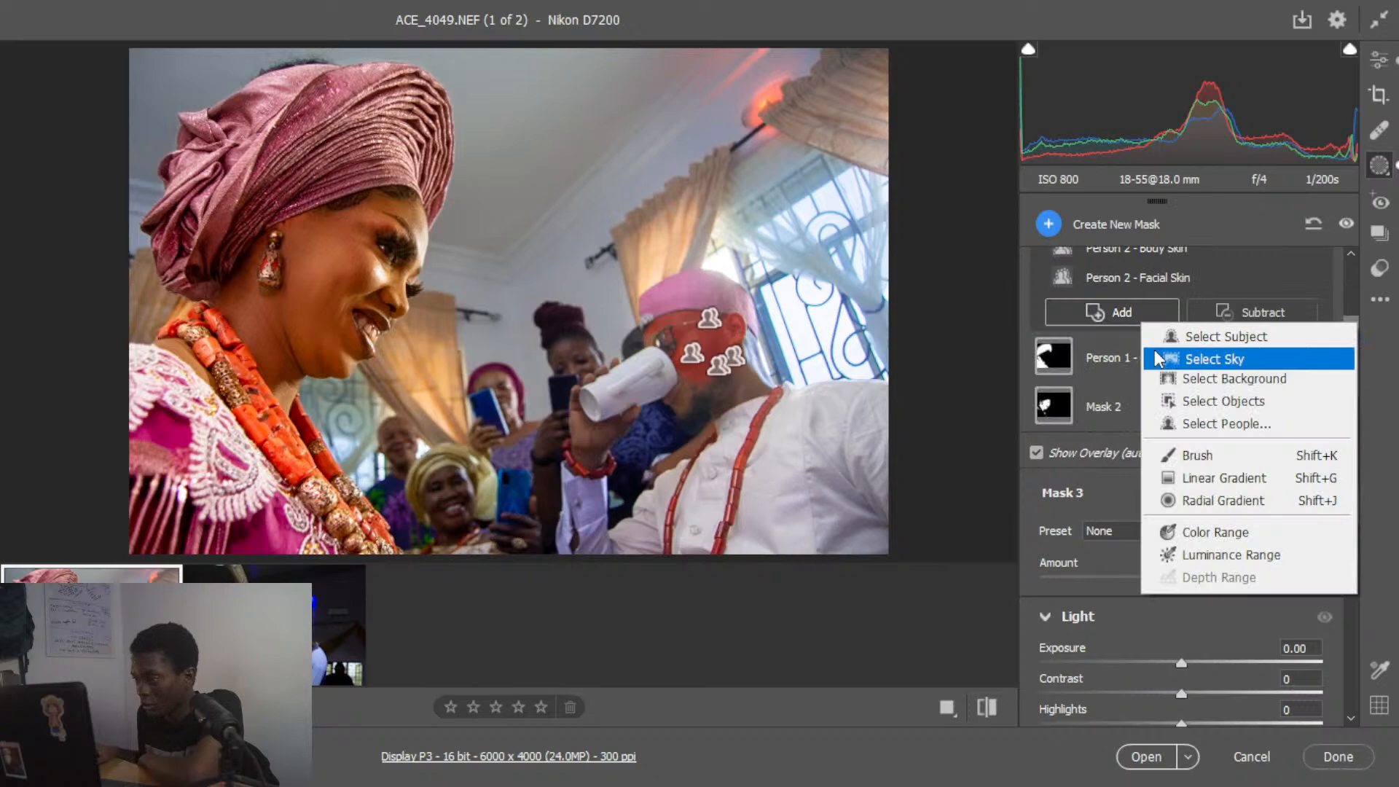
pyautogui.click(1196, 455)
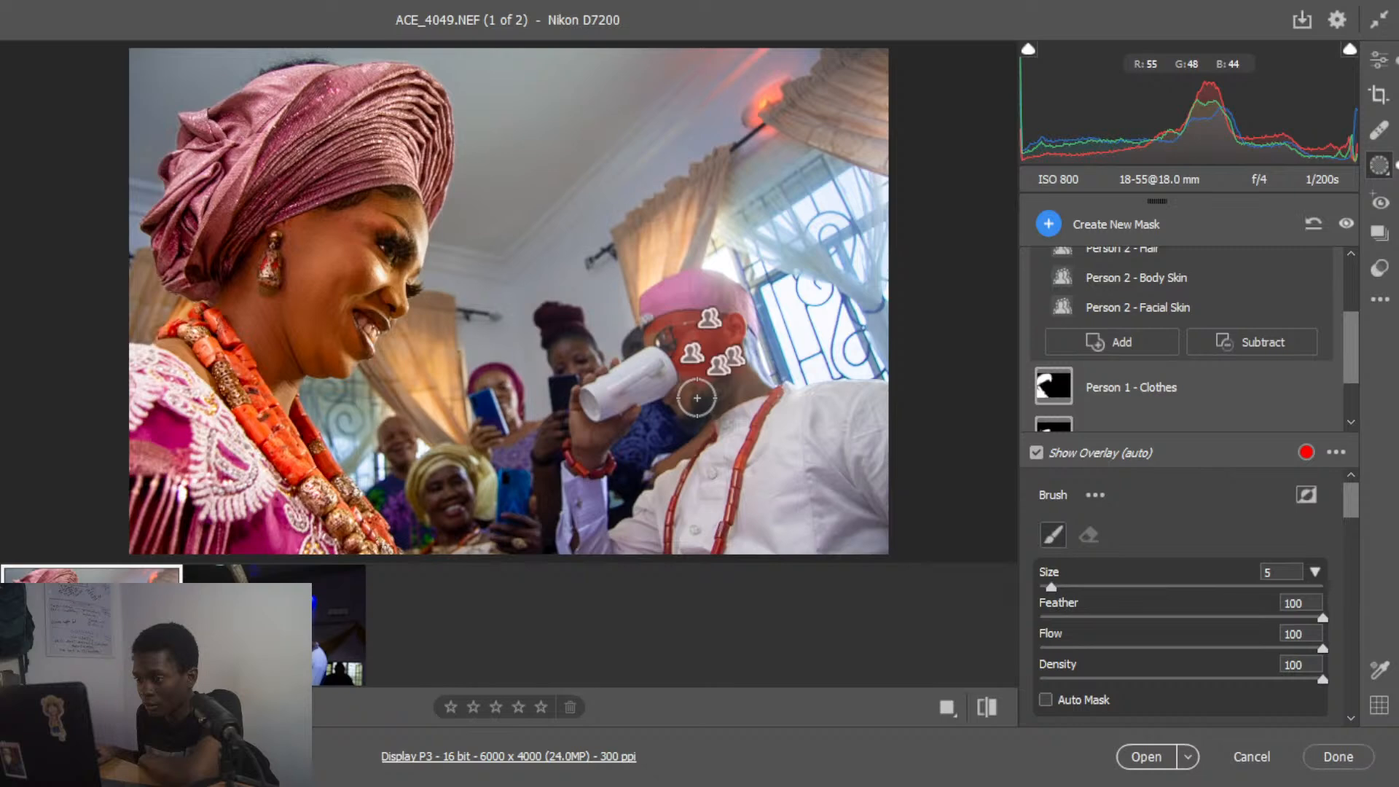
pyautogui.press('[')
pyautogui.moveTo(744, 373); pyautogui.dragTo(758, 389)
pyautogui.click(732, 430)
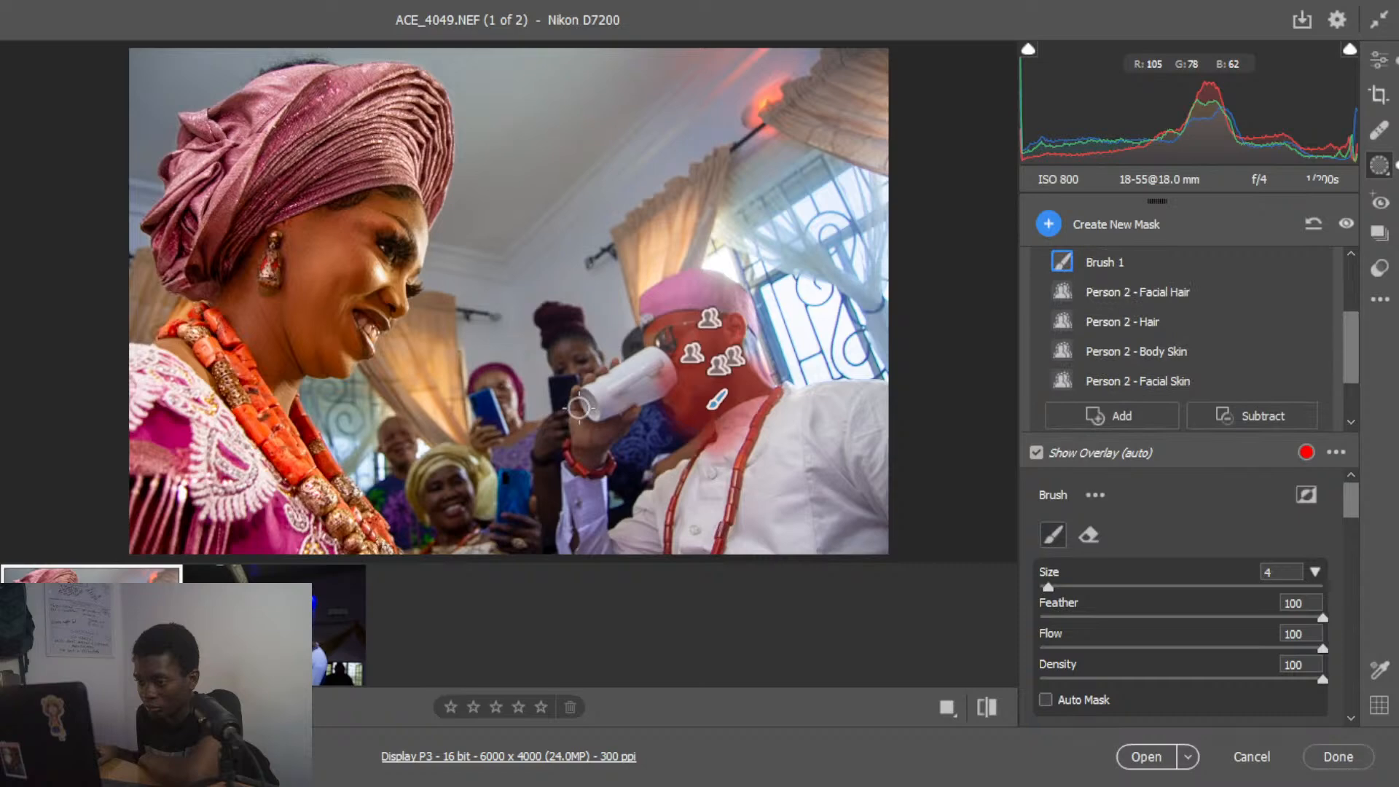
pyautogui.press('[')
pyautogui.moveTo(580, 408); pyautogui.dragTo(621, 416)
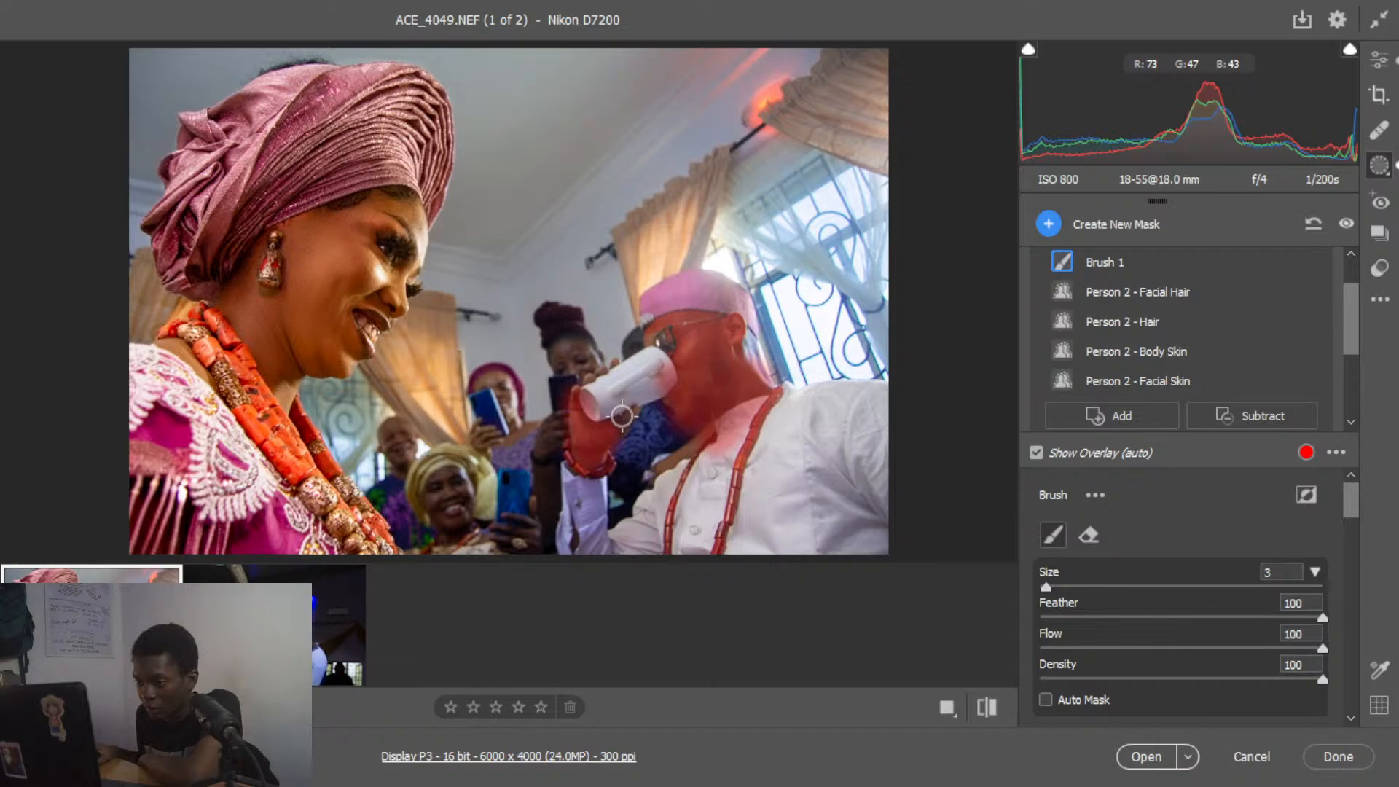
pyautogui.press('[')
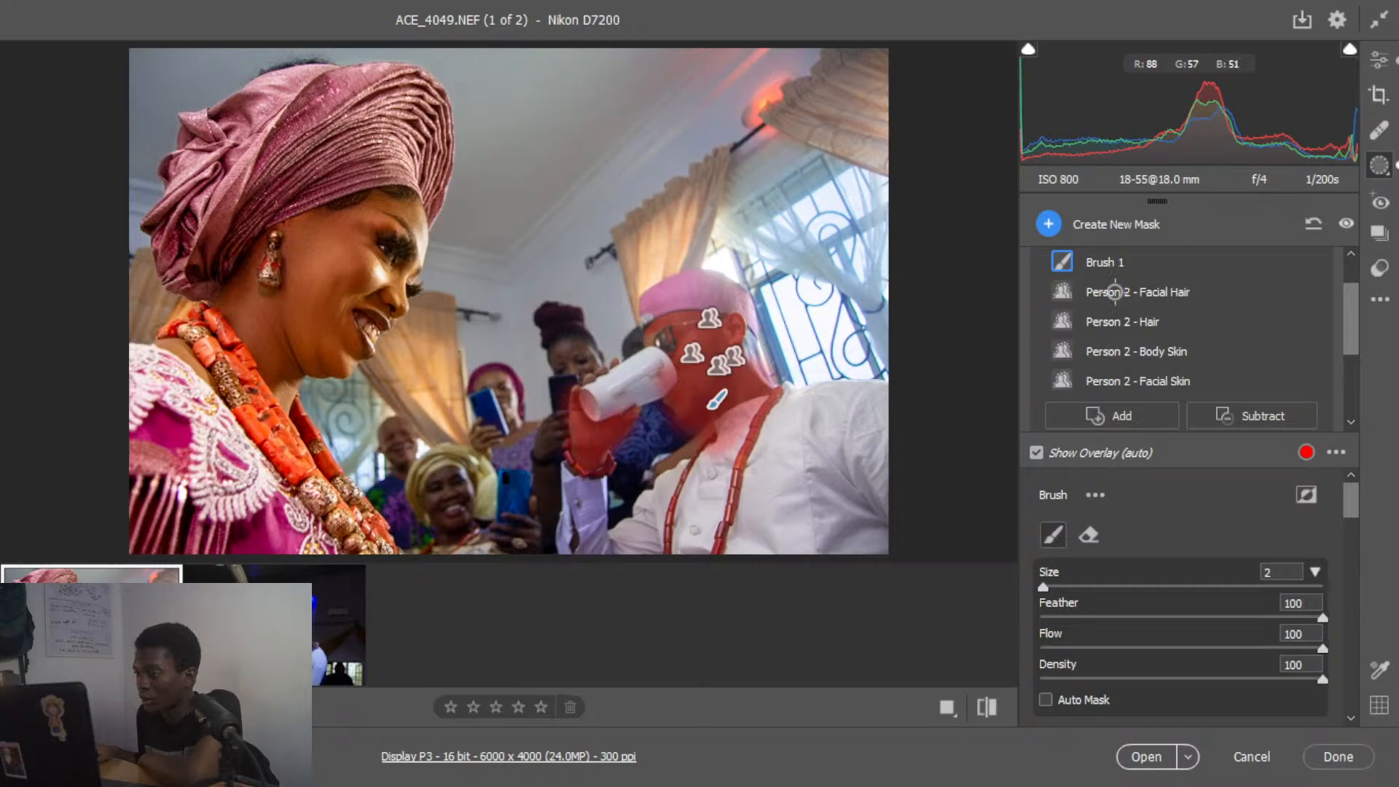
# - Select the man's skin mask, Mask 3, and set its Exposure to +0.30
pyautogui.scroll(1, 1114, 291)
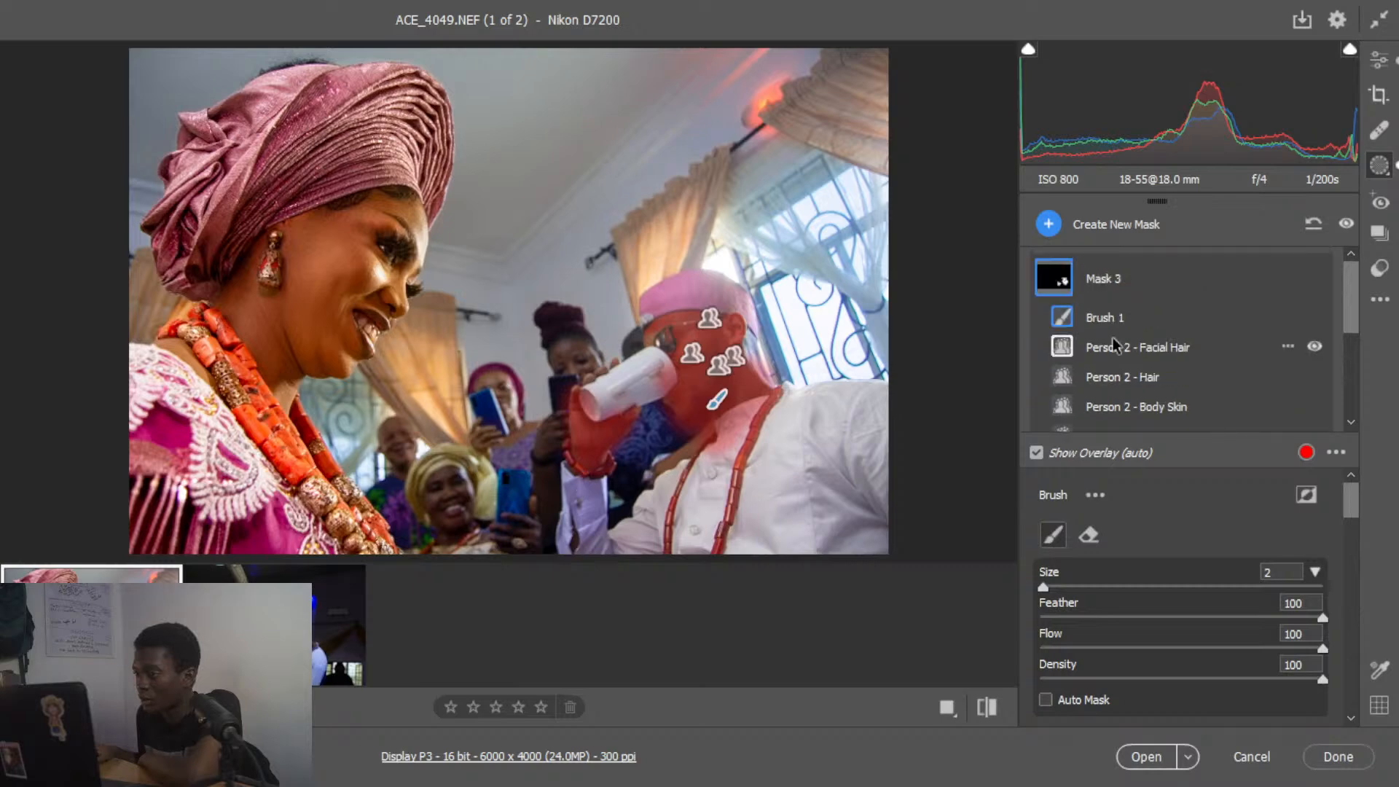
pyautogui.click(1063, 282)
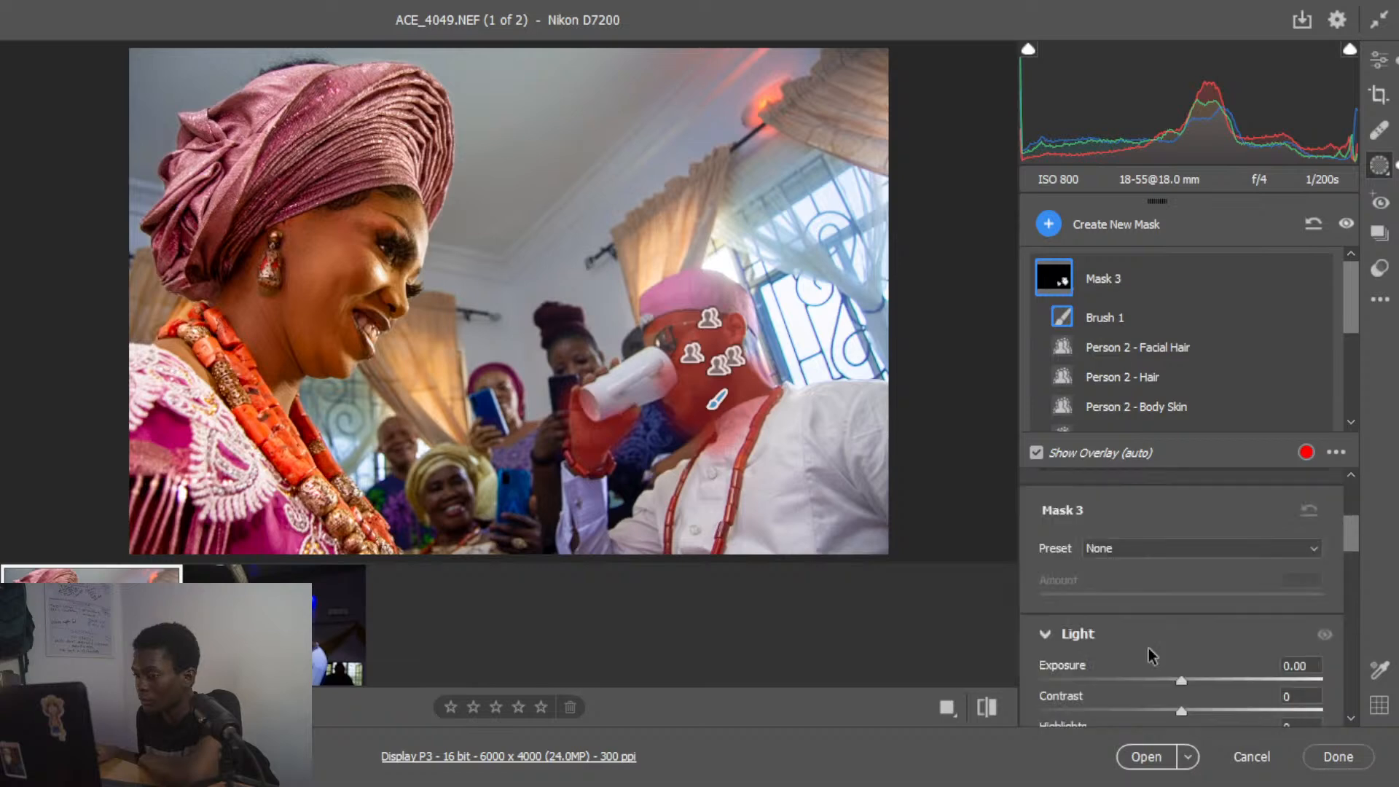
pyautogui.scroll(-2, 1151, 656)
pyautogui.moveTo(1181, 557); pyautogui.dragTo(1201, 559)
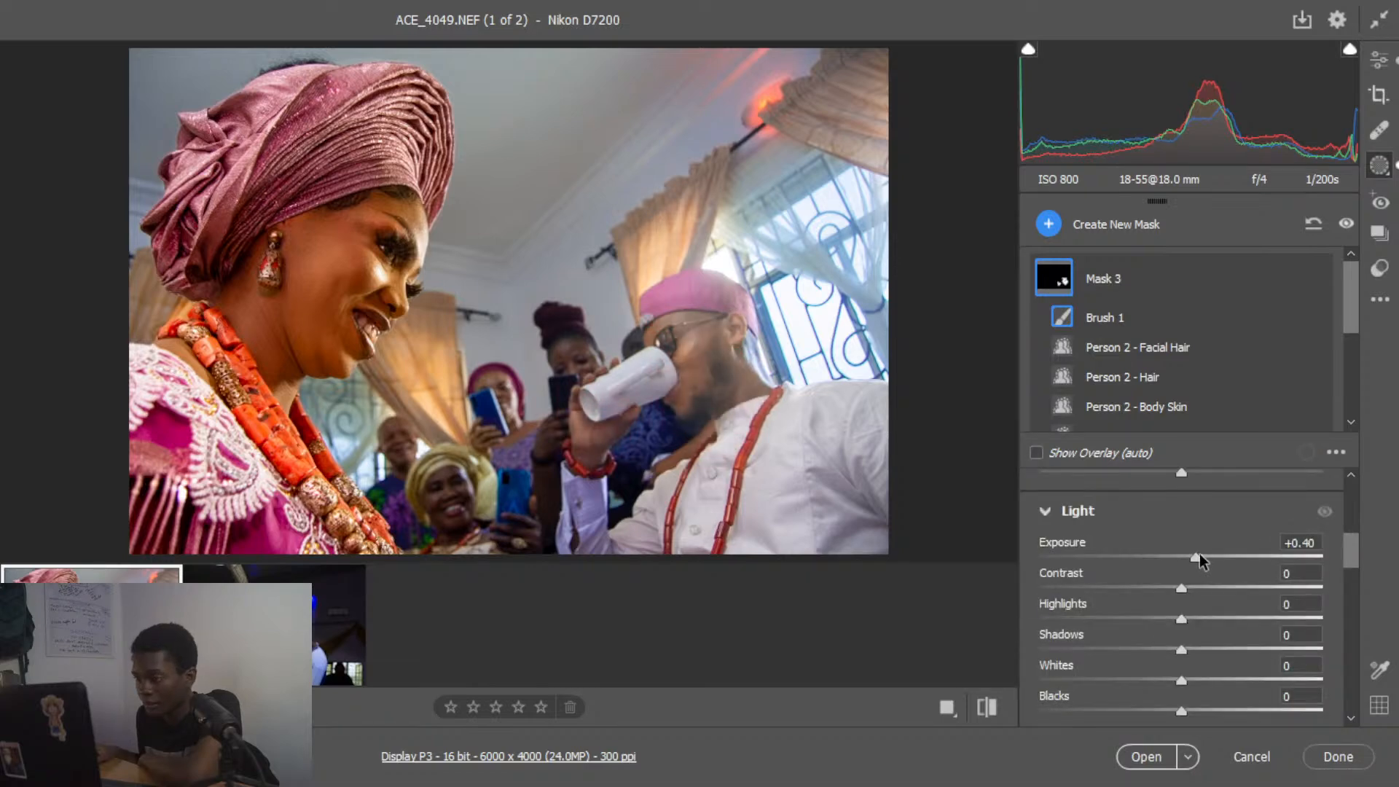
pyautogui.moveTo(1201, 560); pyautogui.dragTo(1191, 558)
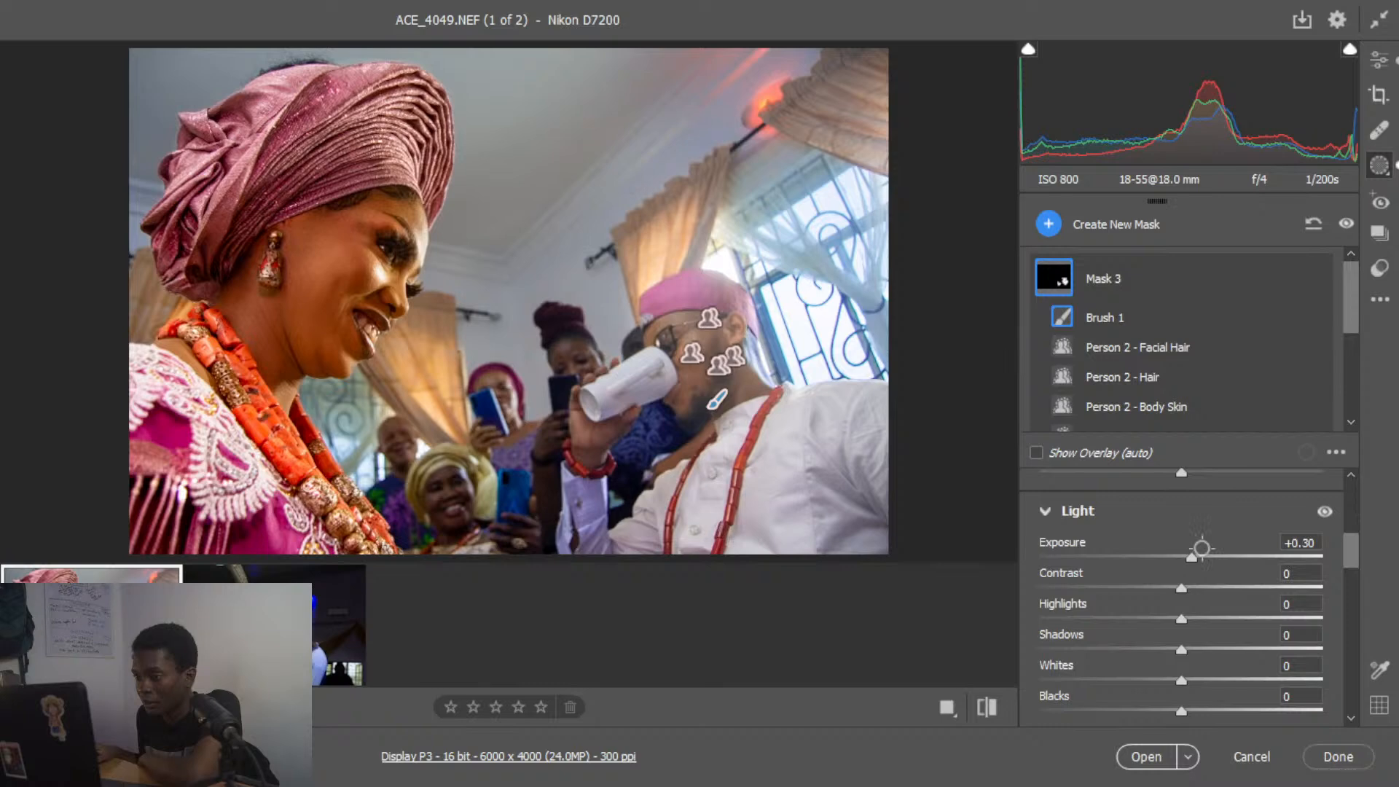
# - Set the man's skin mask's Dehaze to +13
pyautogui.scroll(-6, 1201, 548)
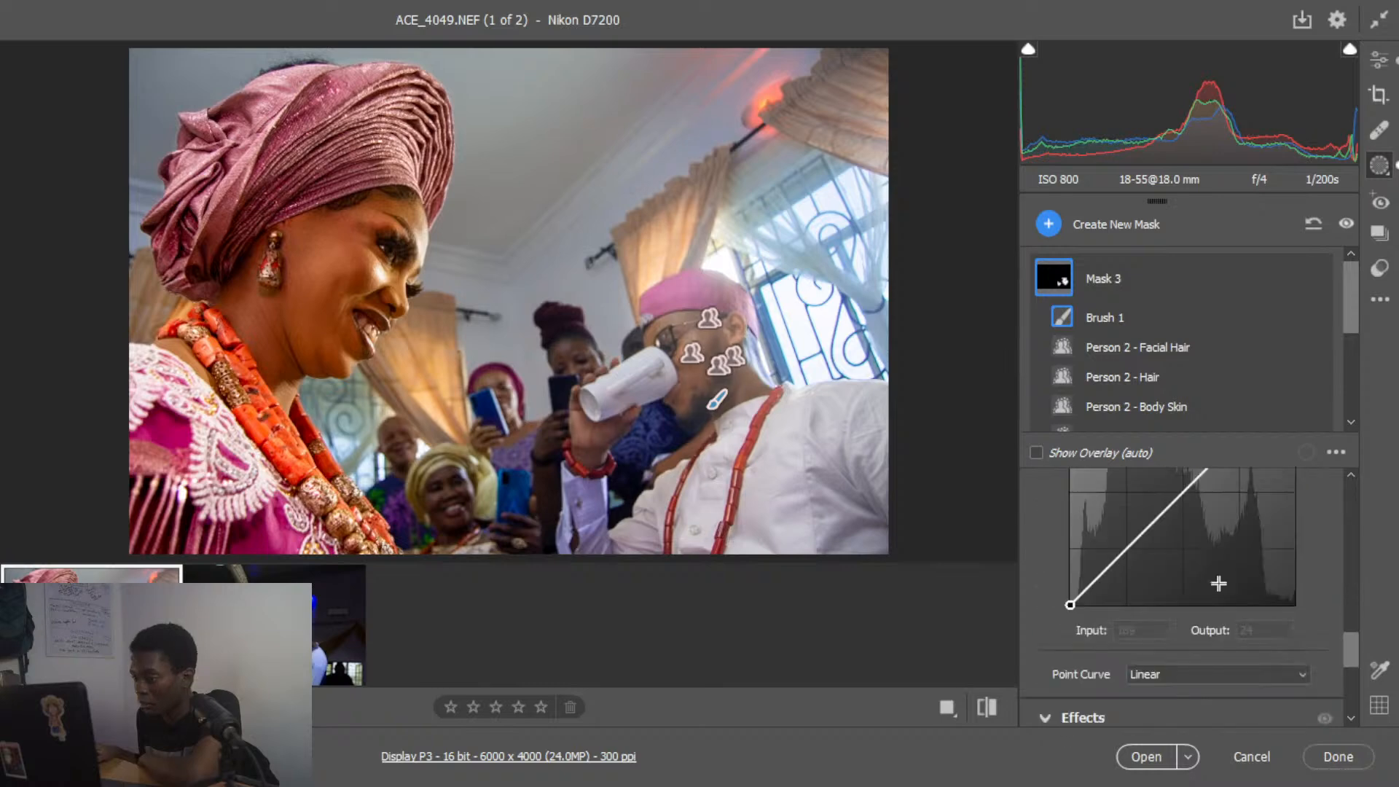
pyautogui.scroll(-3, 1218, 583)
pyautogui.moveTo(1181, 580); pyautogui.dragTo(1203, 586)
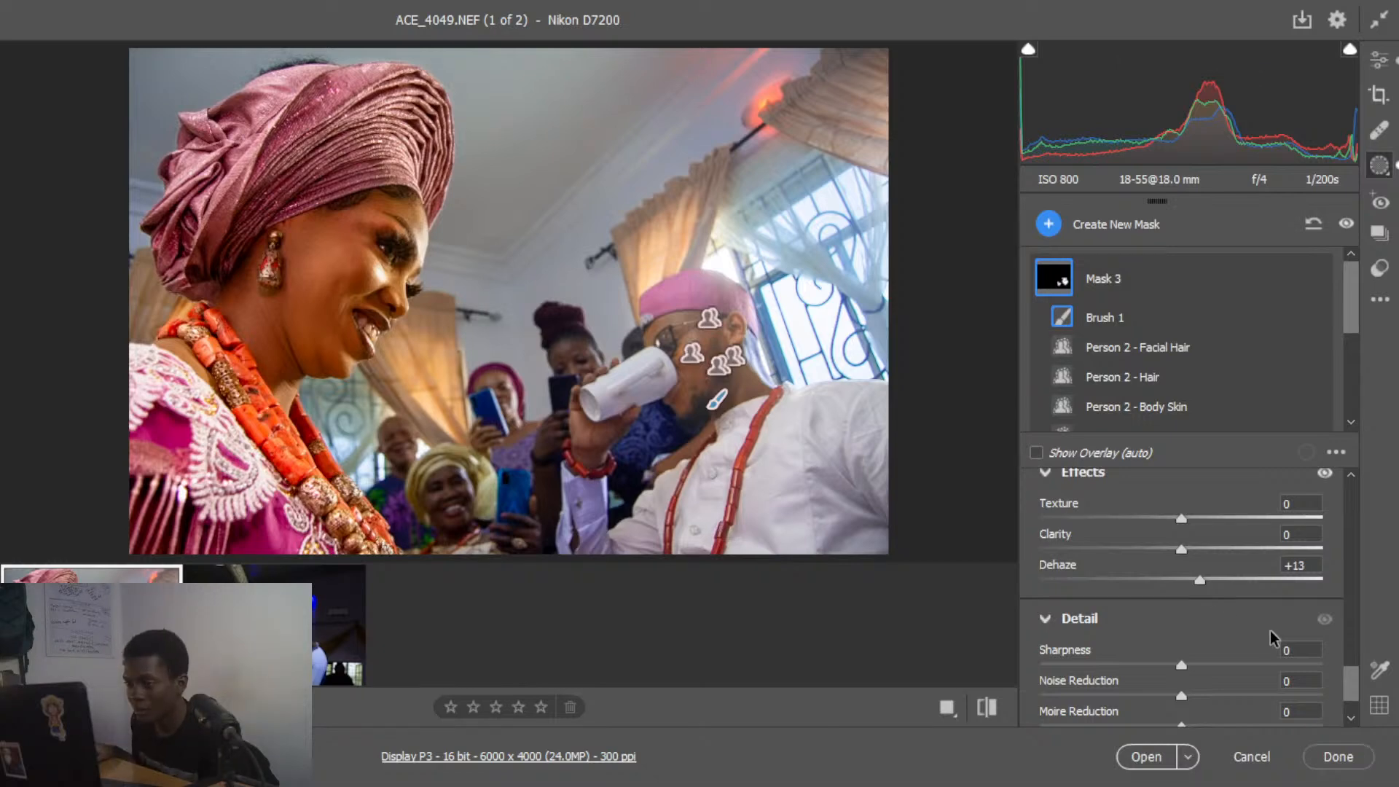
pyautogui.scroll(-4, 1272, 638)
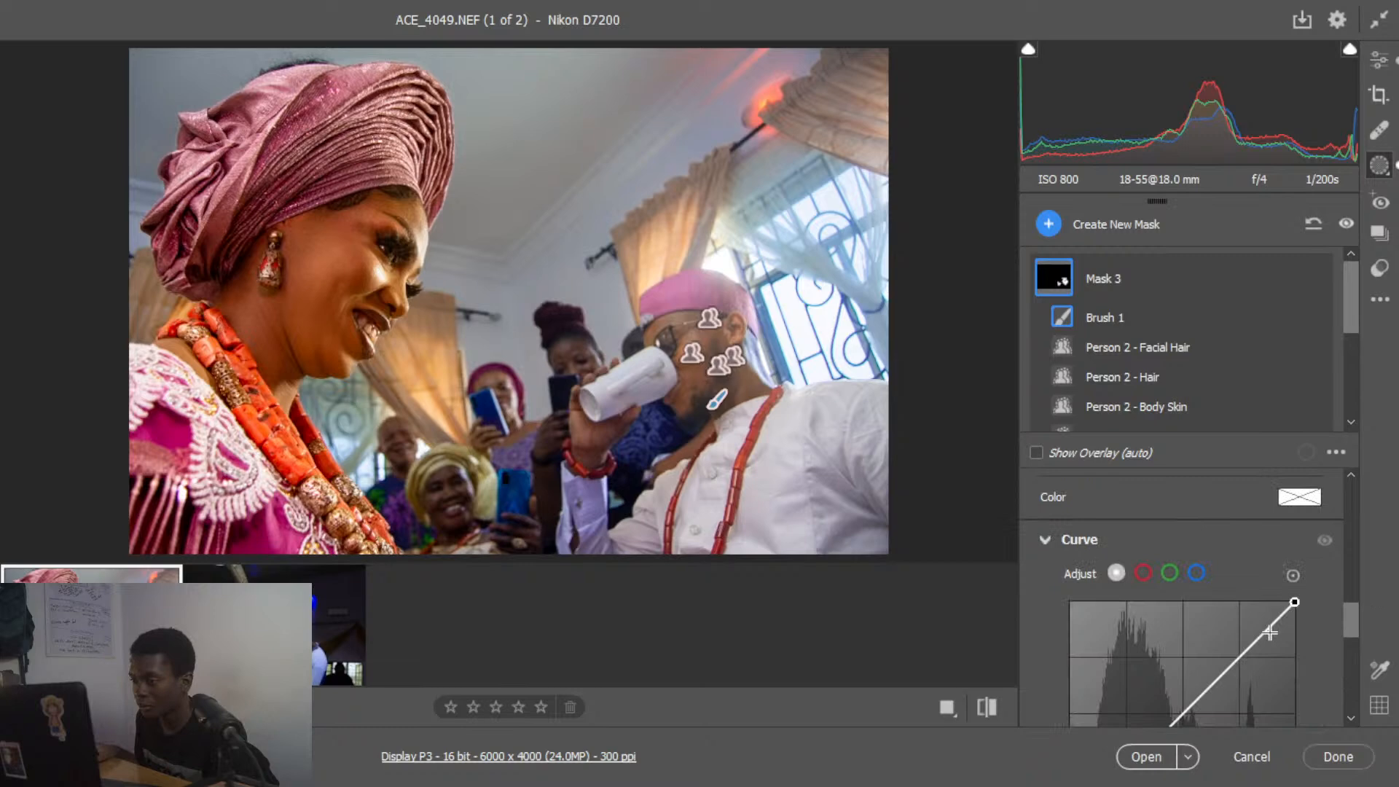
# - Warm the man's skin mask by setting its Temperature to +4
pyautogui.scroll(5, 1195, 655)
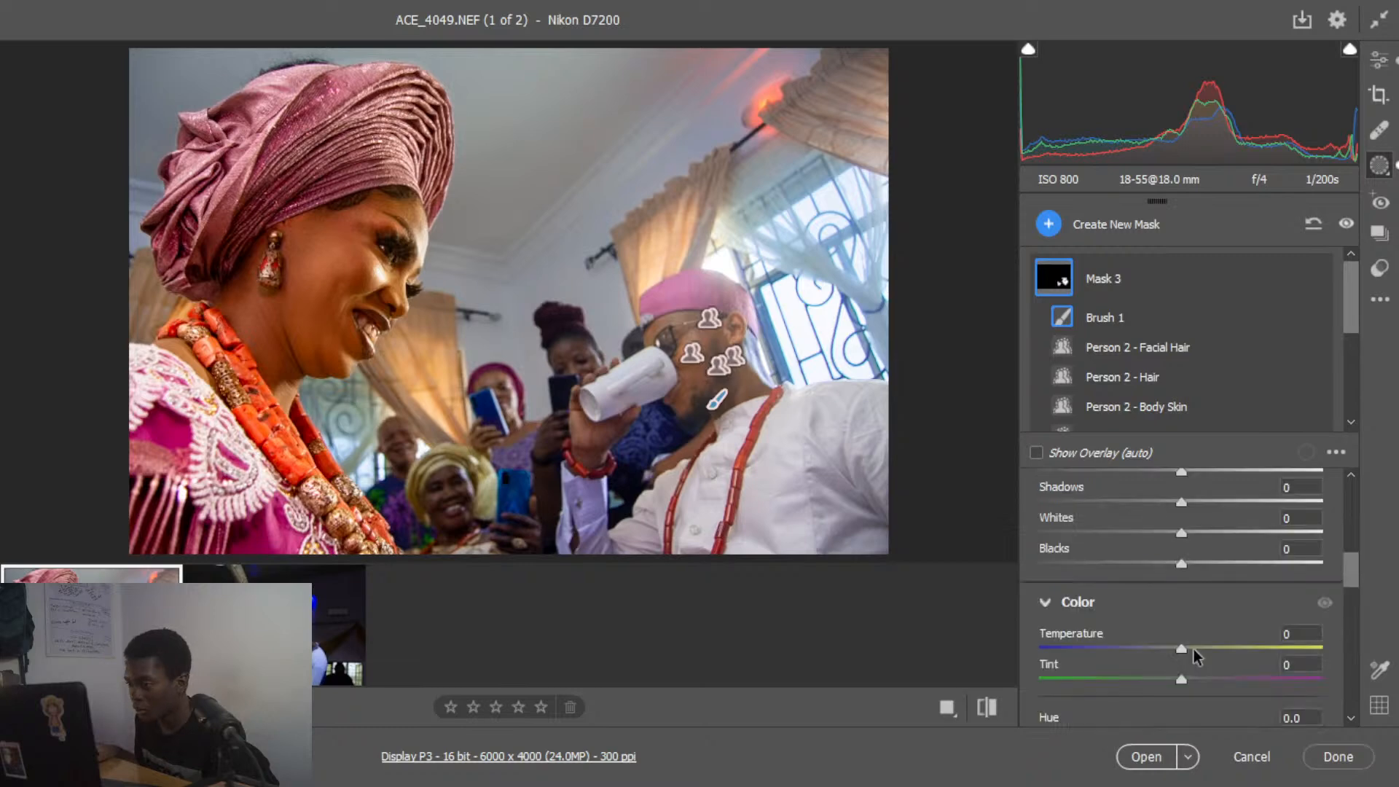
pyautogui.moveTo(1182, 653); pyautogui.dragTo(1200, 648)
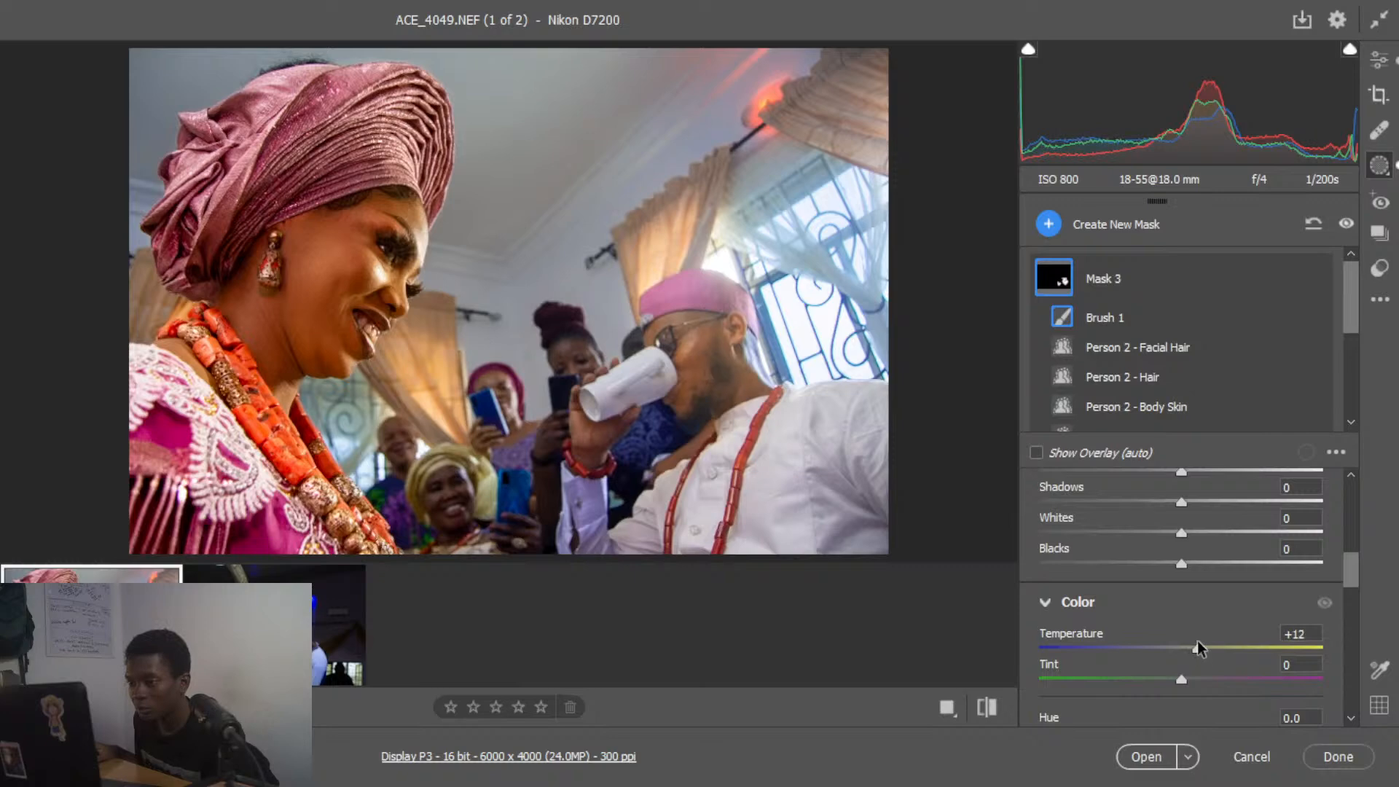
pyautogui.moveTo(1200, 649); pyautogui.dragTo(1187, 649)
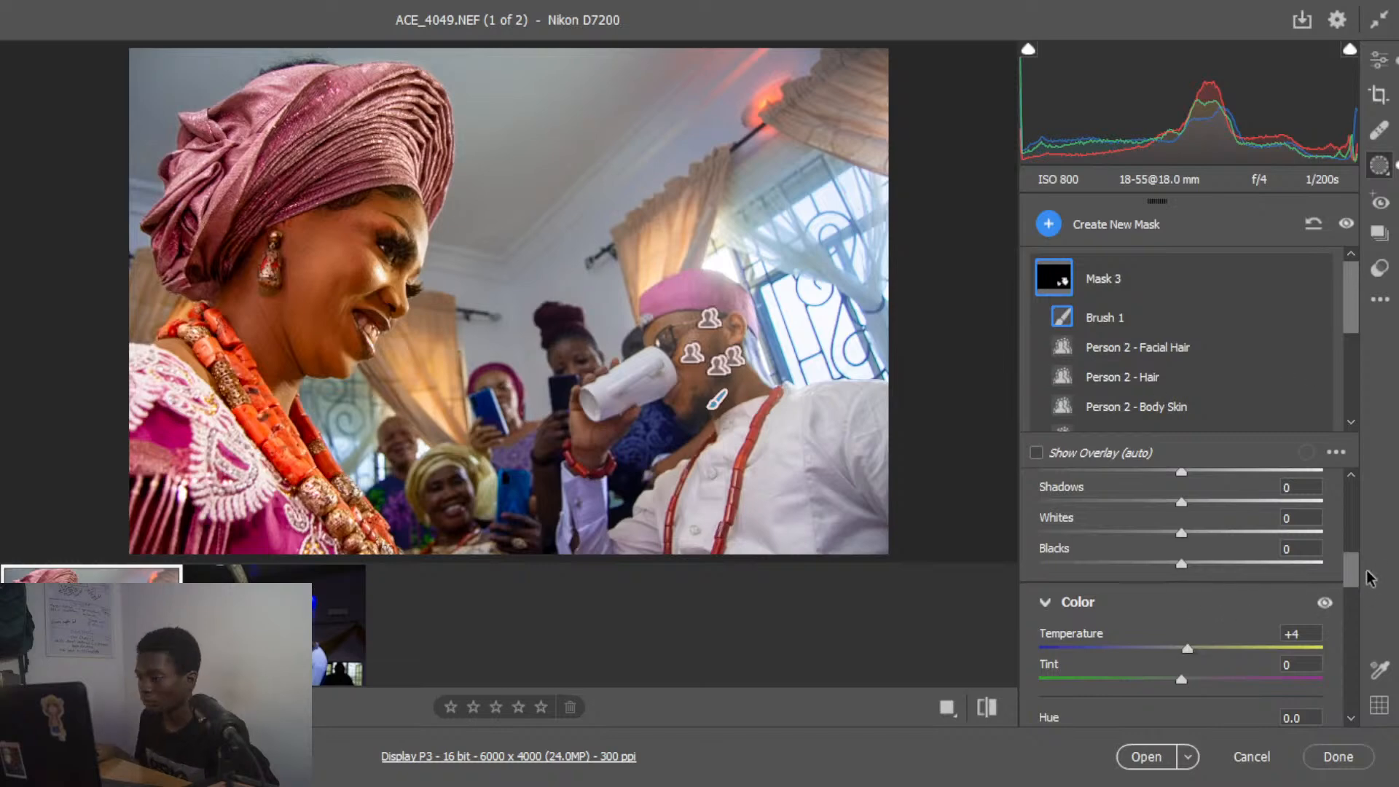
# - Create a new brush mask with size 2 and Feather, Flow and Density at 100
pyautogui.scroll(1, 1353, 542)
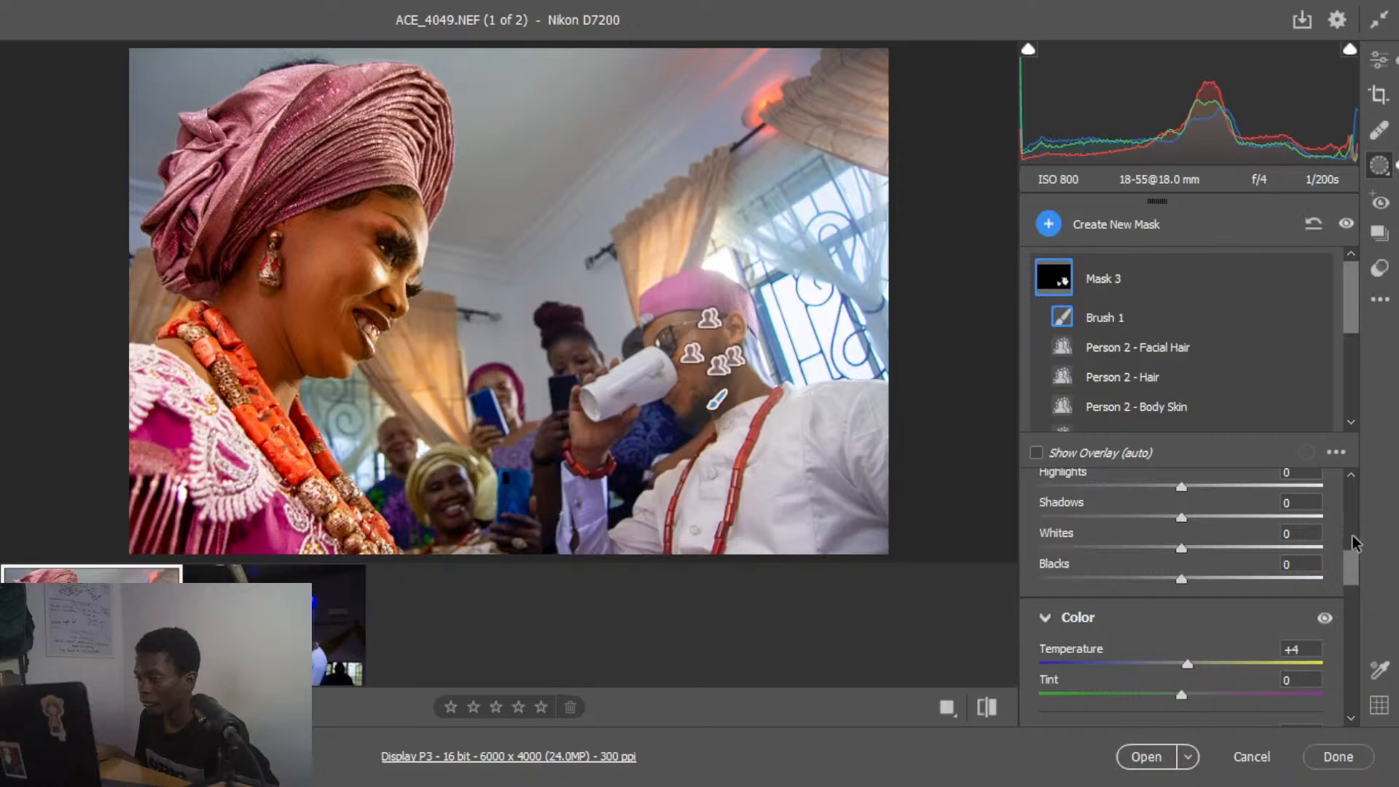
pyautogui.moveTo(1354, 543); pyautogui.dragTo(1354, 463)
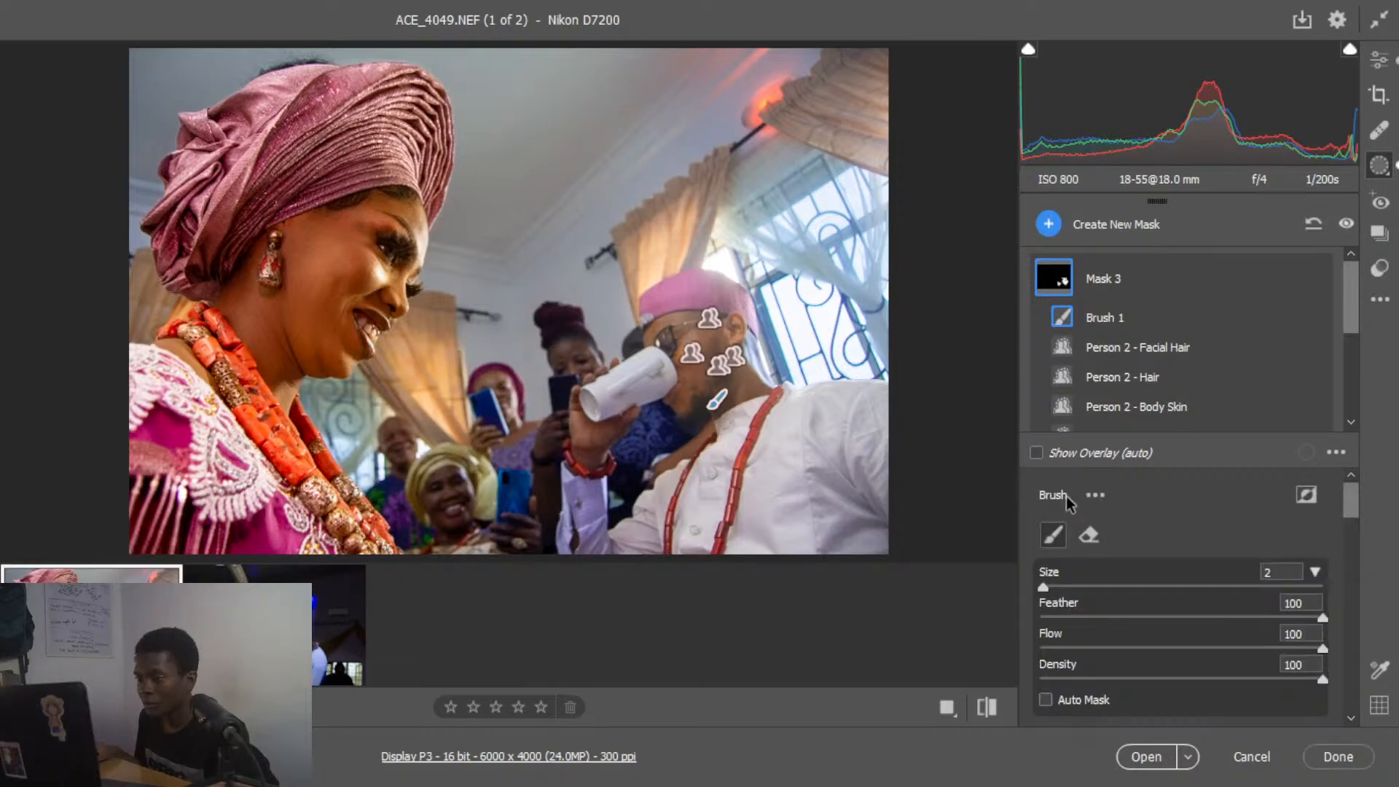
pyautogui.click(1052, 228)
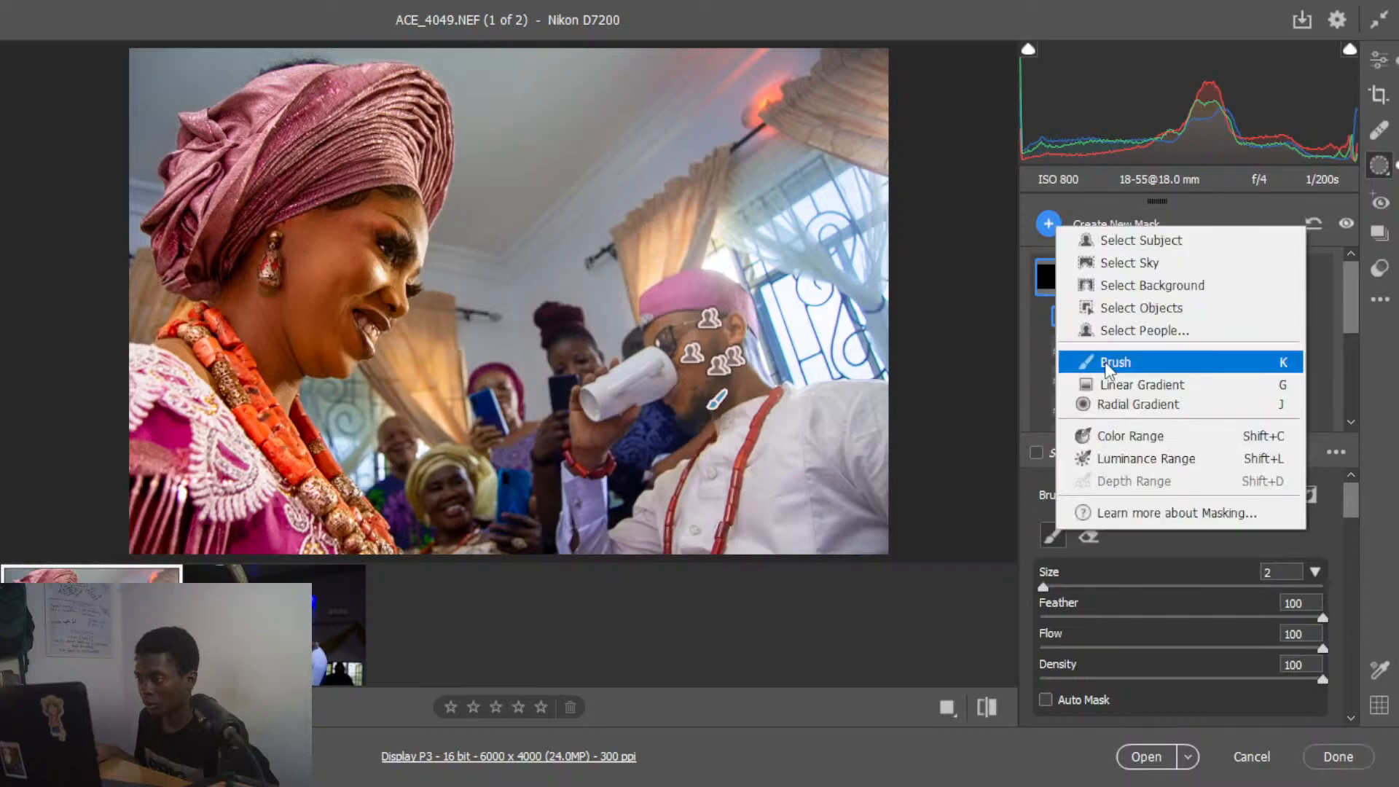
pyautogui.click(1106, 364)
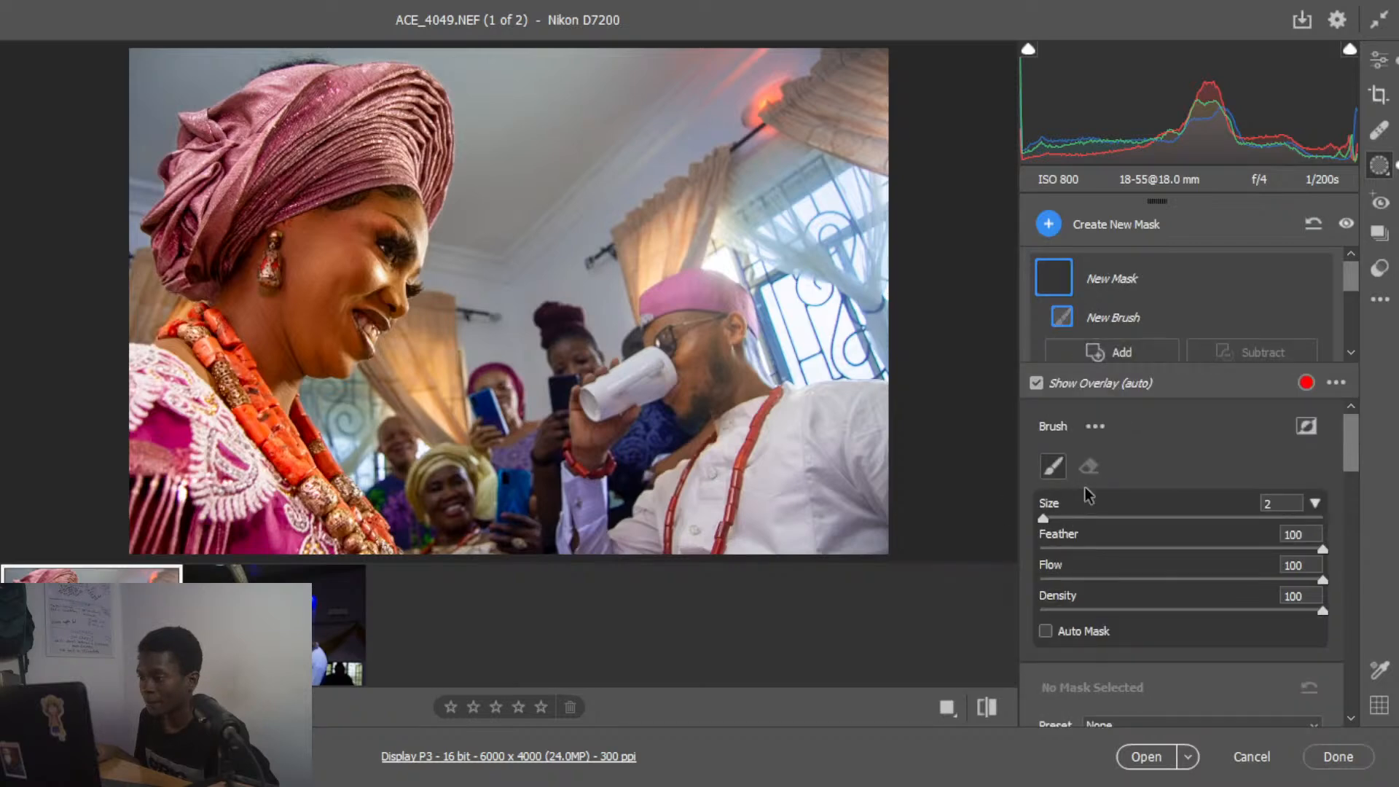
pyautogui.click(1113, 581)
# - Set the new brush mask's Shadows to +23, and try Exposure +0.85 and Highlights +9 before resetting both to 0
pyautogui.scroll(-5, 1151, 523)
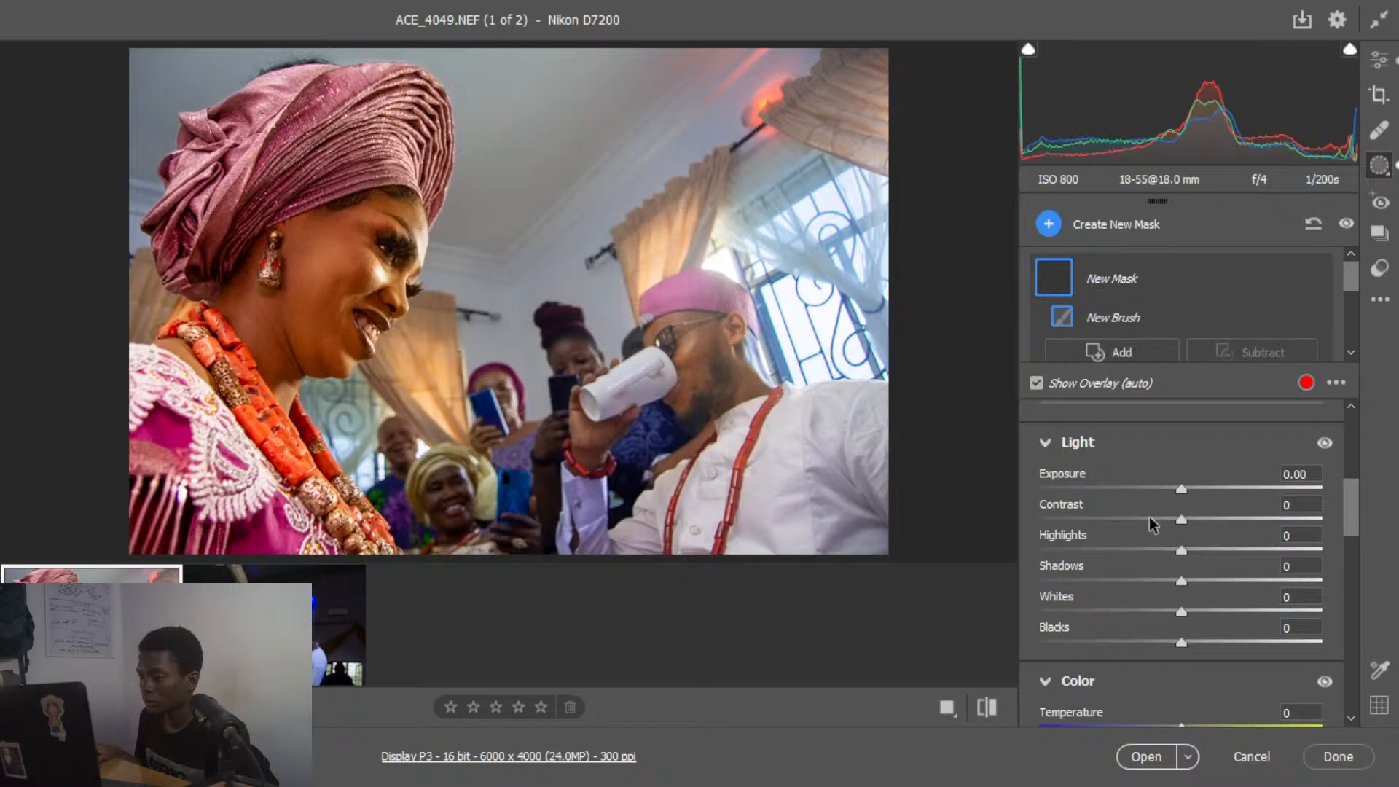
pyautogui.moveTo(1190, 495); pyautogui.dragTo(1211, 489)
pyautogui.moveTo(1182, 581); pyautogui.dragTo(1218, 584)
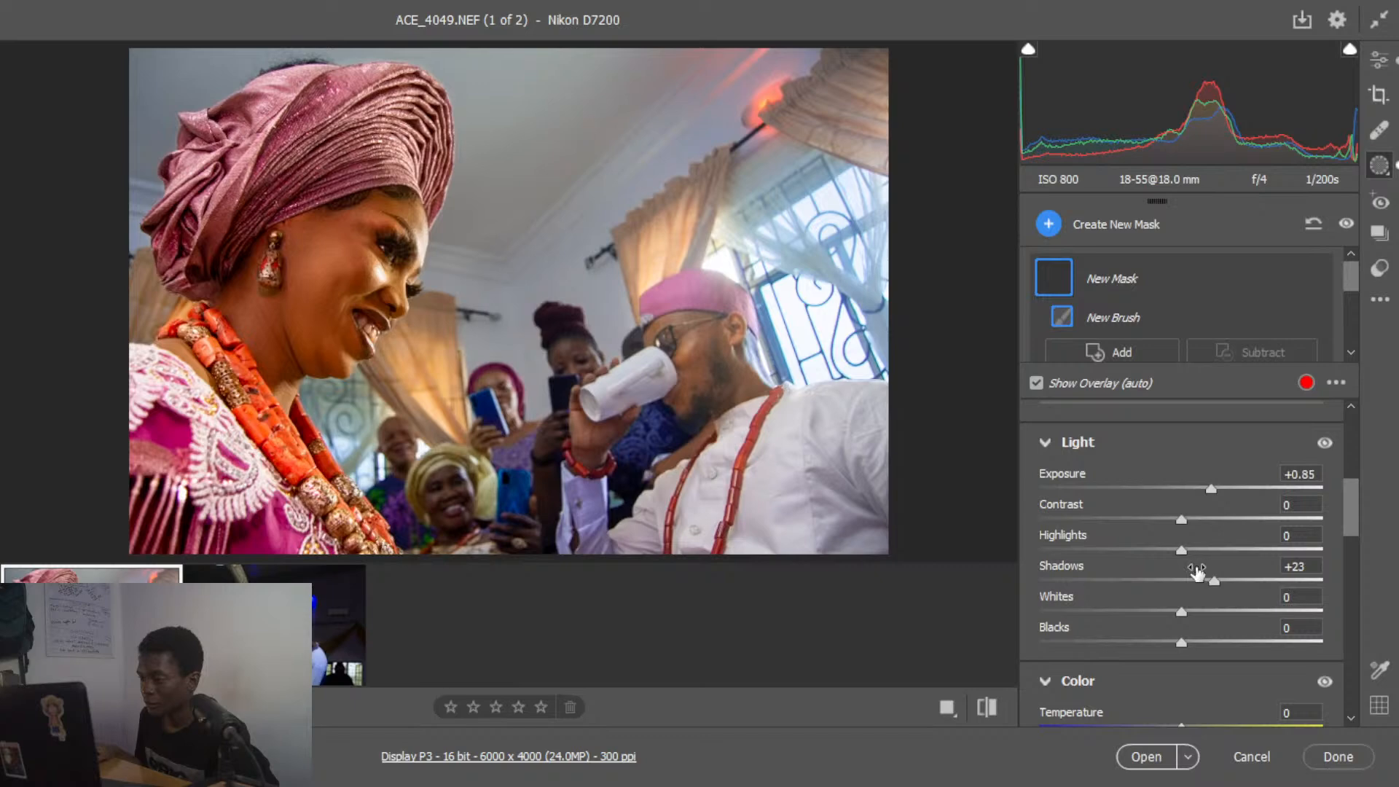
pyautogui.moveTo(1188, 554); pyautogui.dragTo(1199, 551)
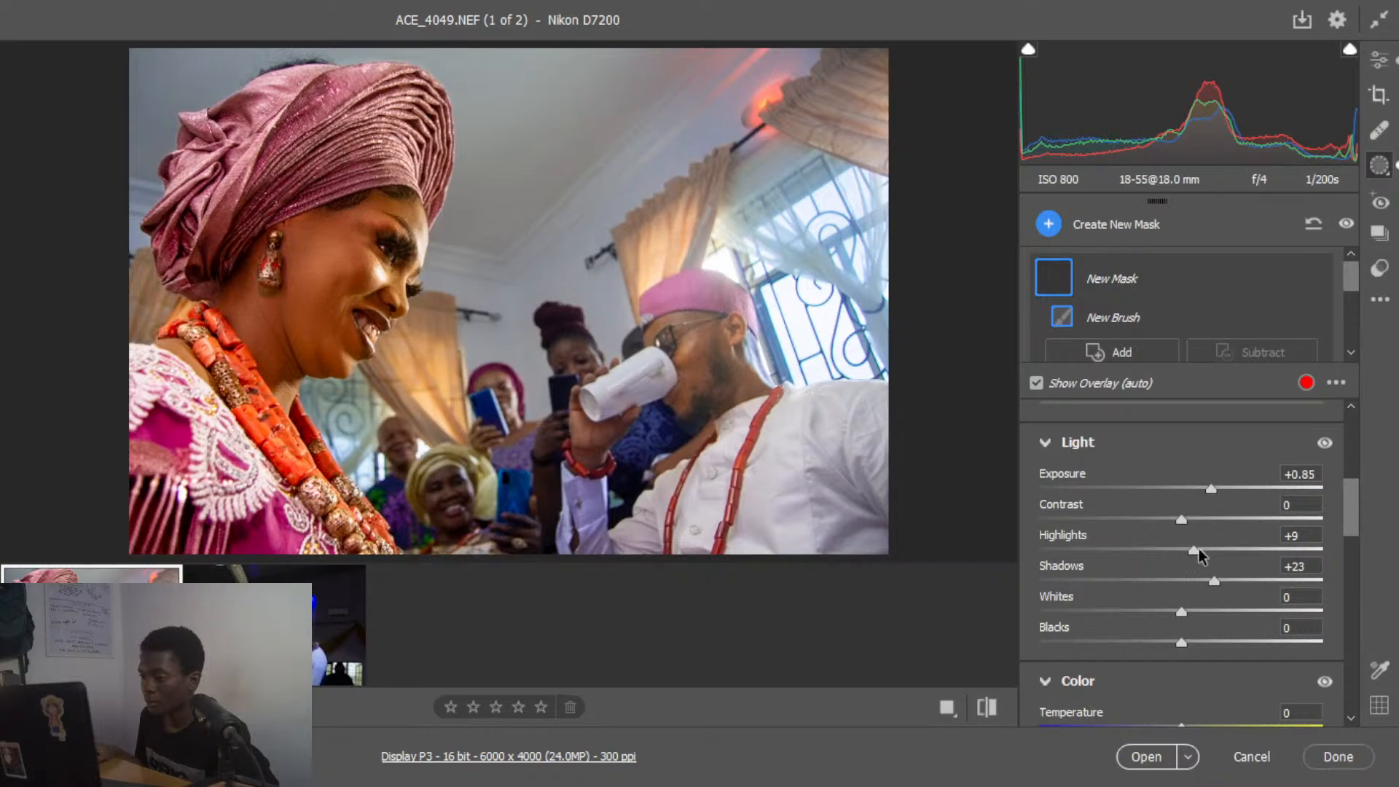
pyautogui.doubleClick(1213, 490)
pyautogui.doubleClick(1194, 552)
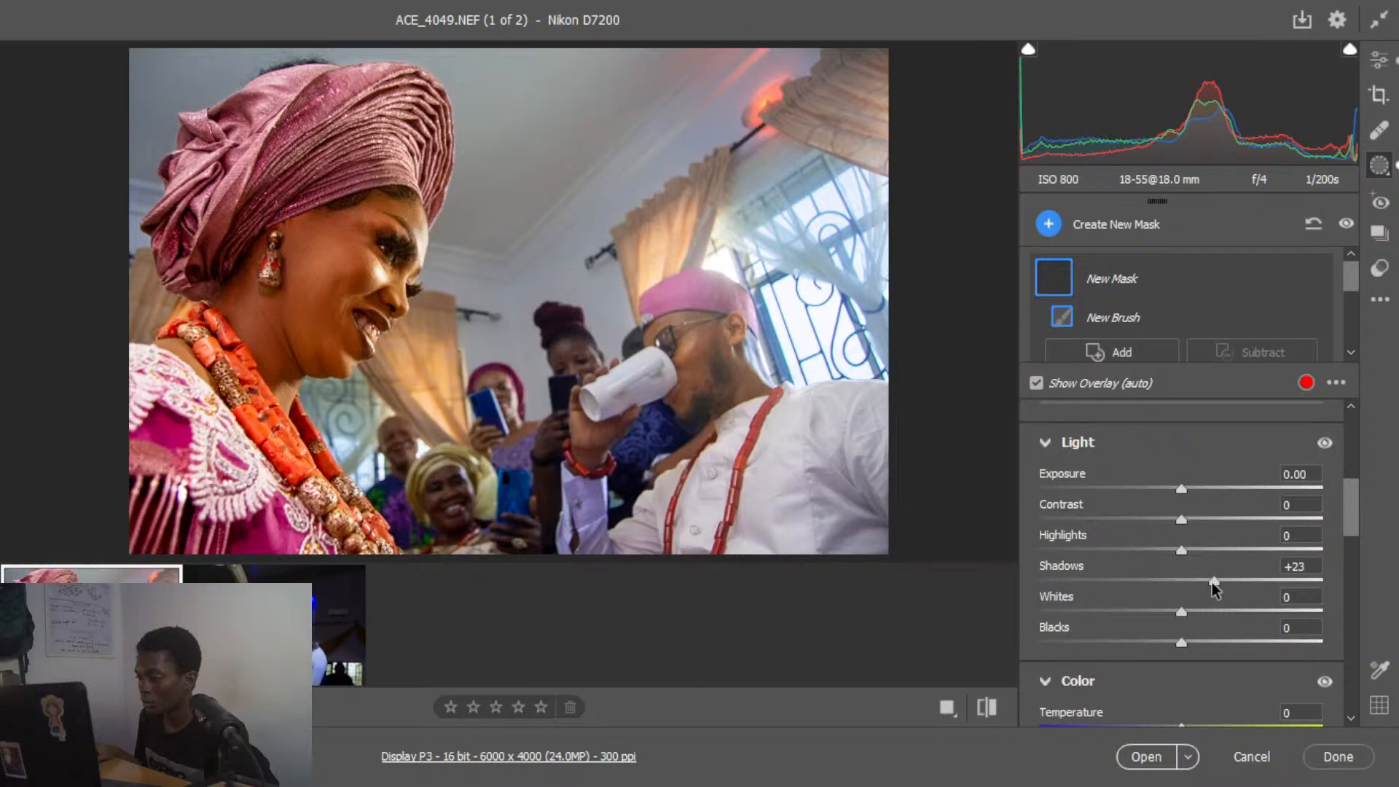
# - Set the new brush mask's Temperature to +15 and paint over the man's bluish sleeve below his beaded wrist
pyautogui.scroll(-3, 1213, 588)
pyautogui.moveTo(1181, 482); pyautogui.dragTo(1203, 481)
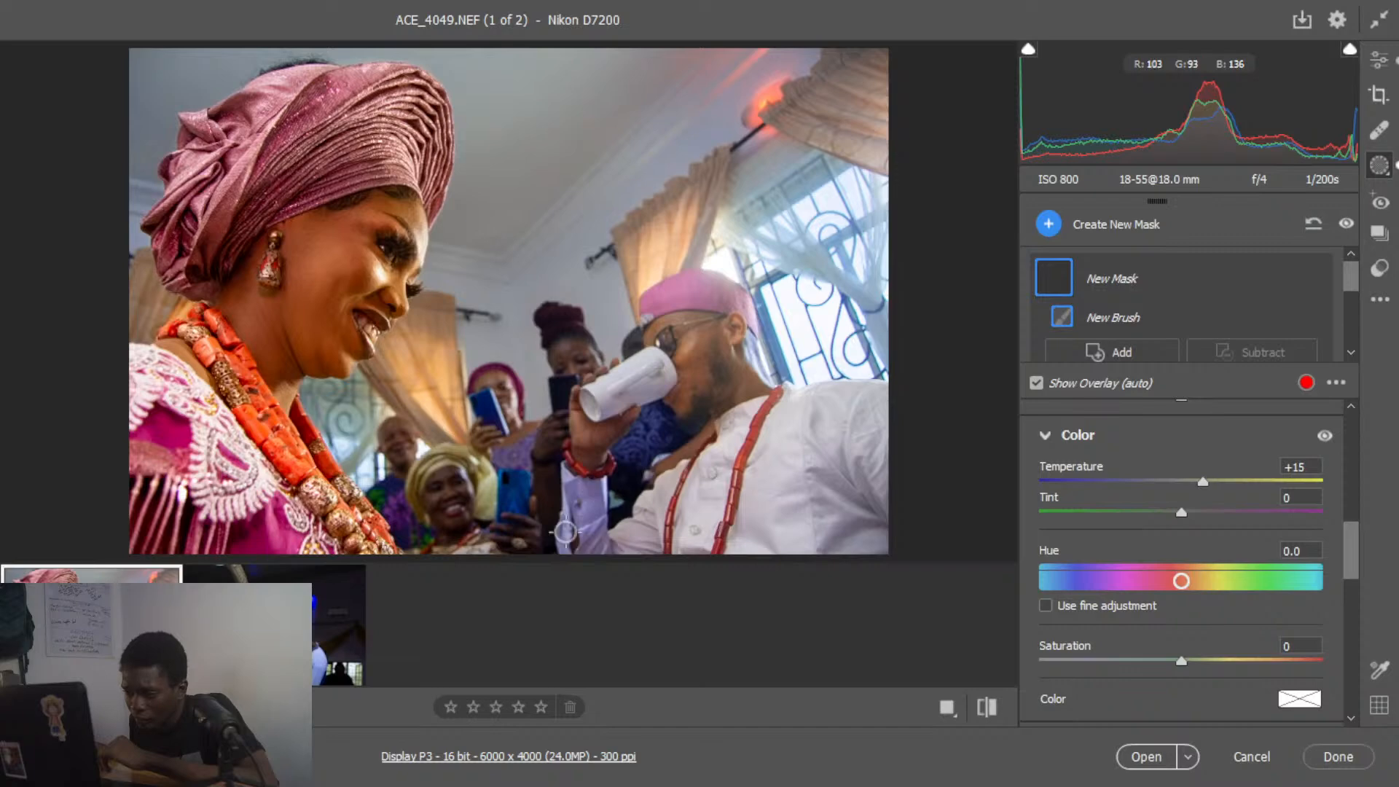
pyautogui.press('y')
pyautogui.moveTo(602, 545); pyautogui.dragTo(606, 541)
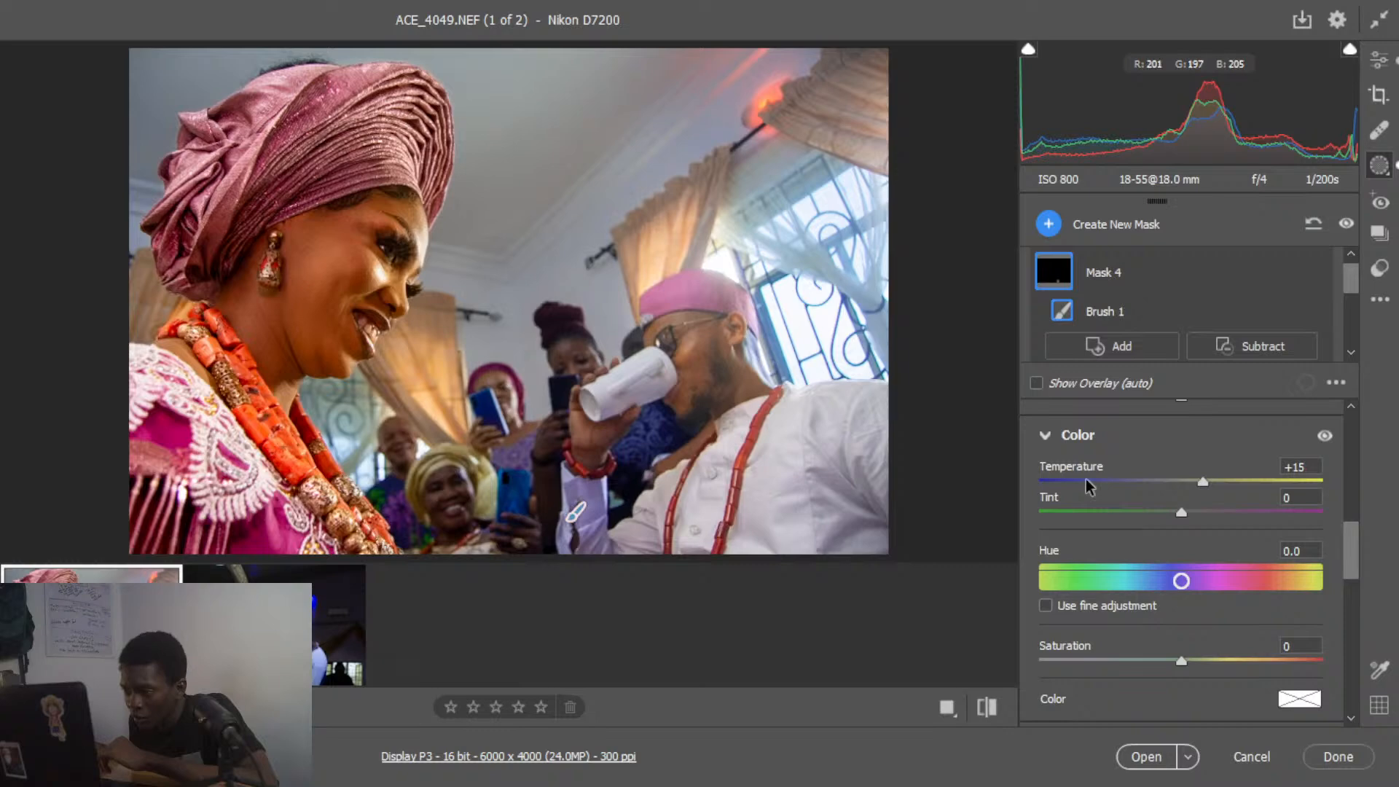
# - Set the sleeve mask's Temperature to +24, its brush Flow to 41 and its brush size to 5
pyautogui.click(1216, 480)
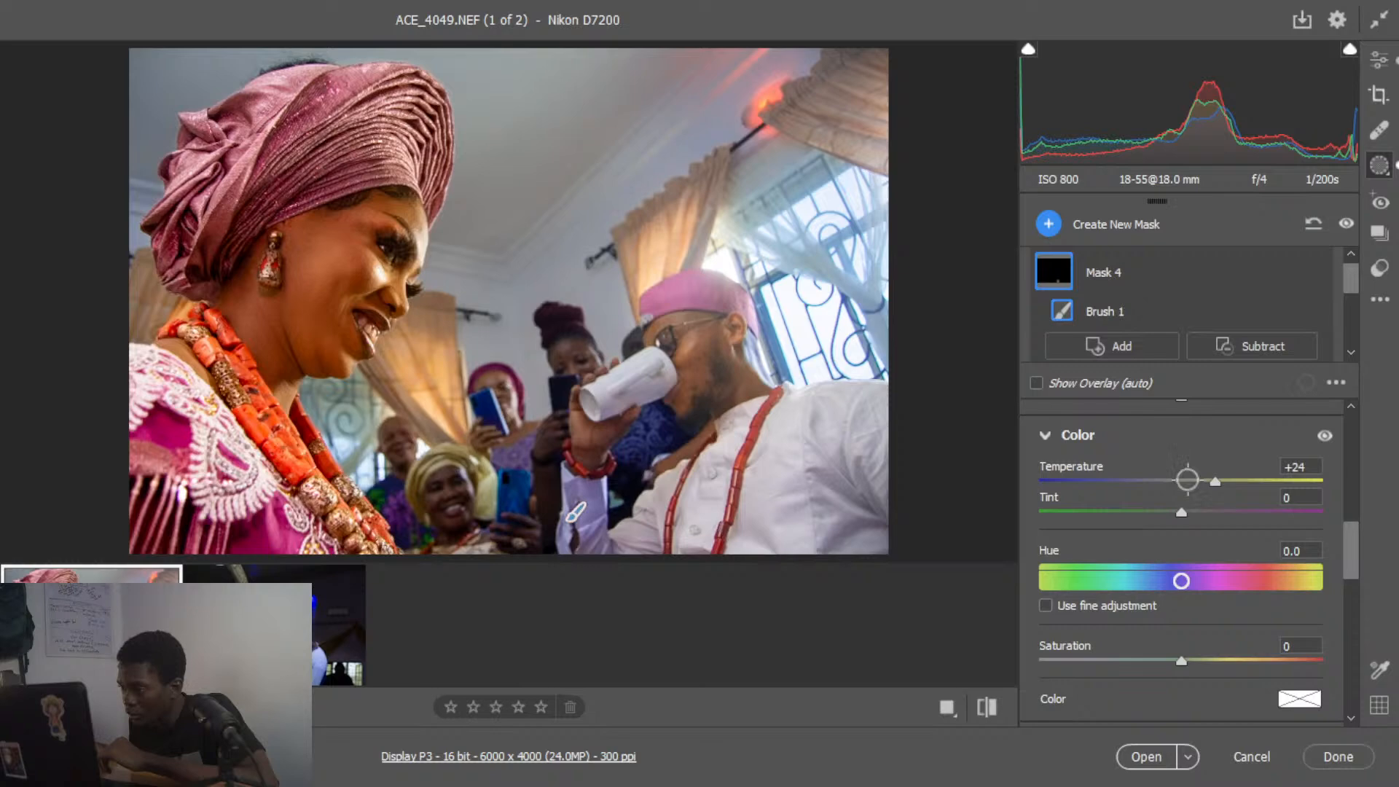
pyautogui.scroll(5, 1112, 540)
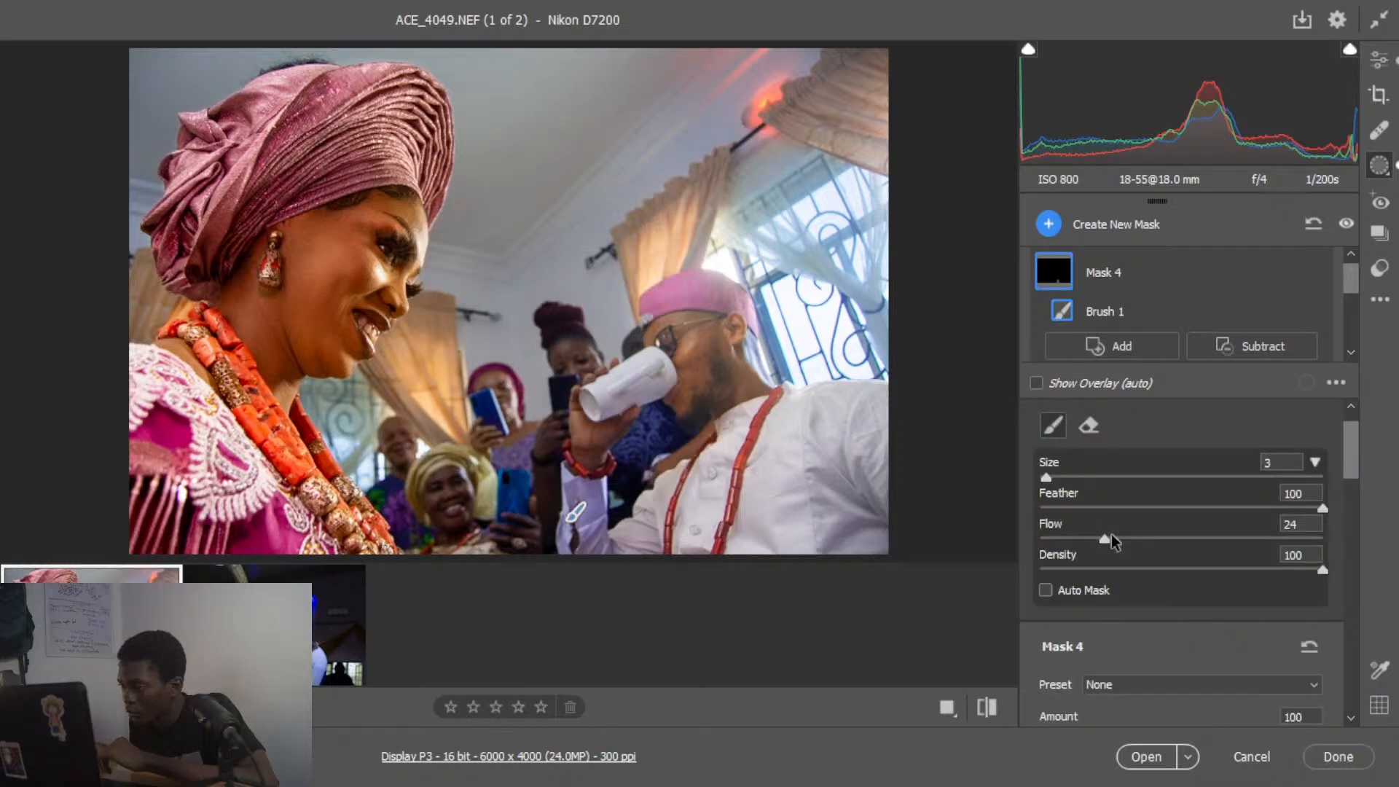
pyautogui.moveTo(1112, 541); pyautogui.dragTo(1154, 539)
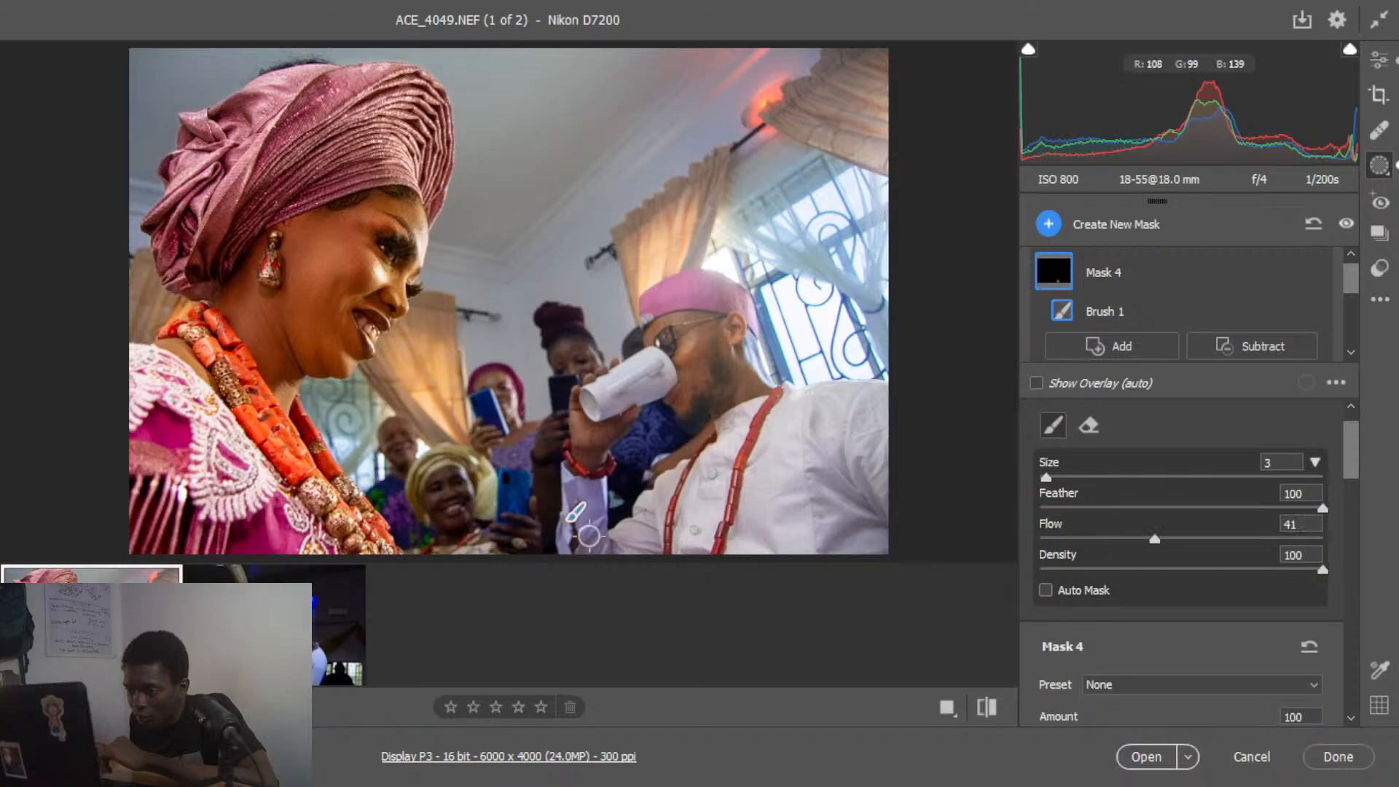
pyautogui.press(']')
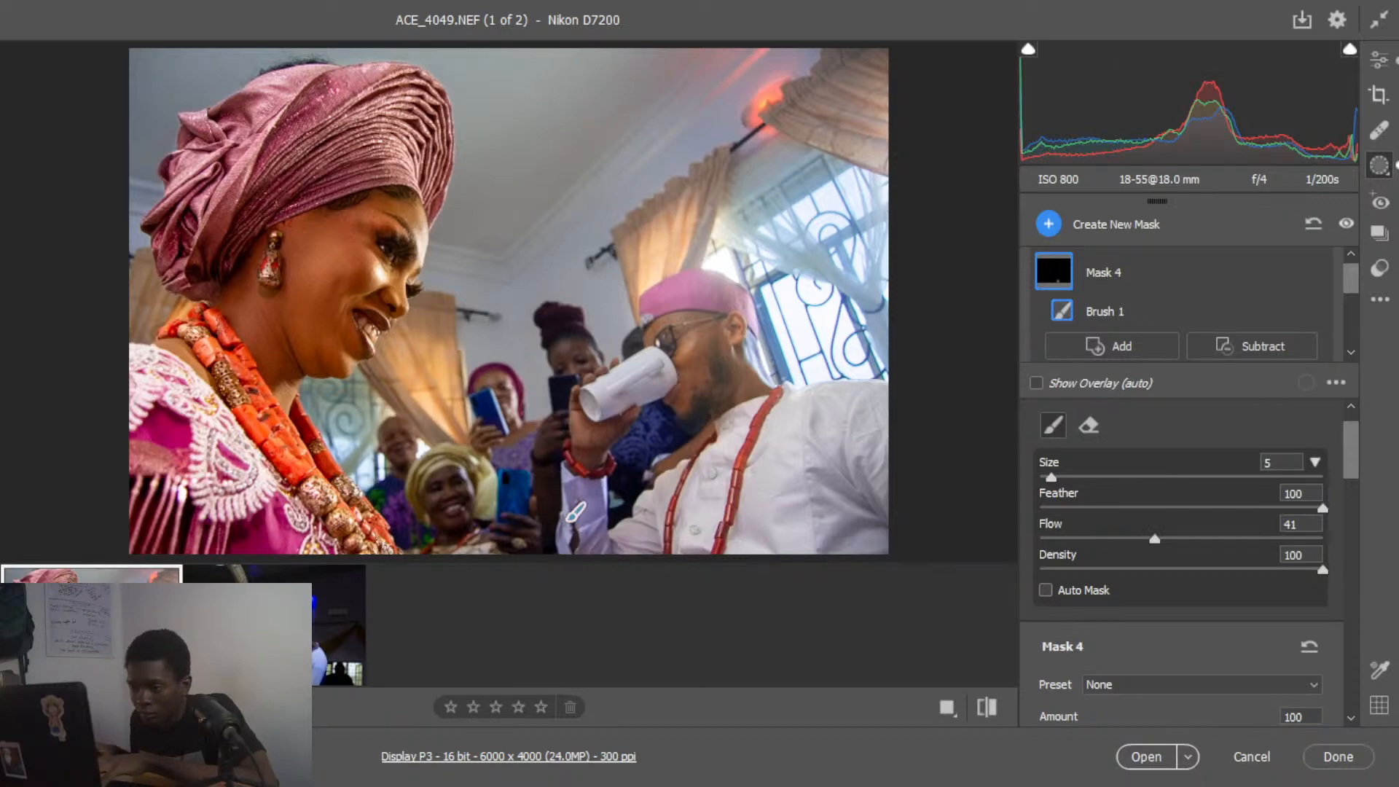
# - Paint the sleeve mask over the man's cuff below the beaded bracelet with the brush size reduced to 12
pyautogui.hotkey('ctrl', 'alt', '0')
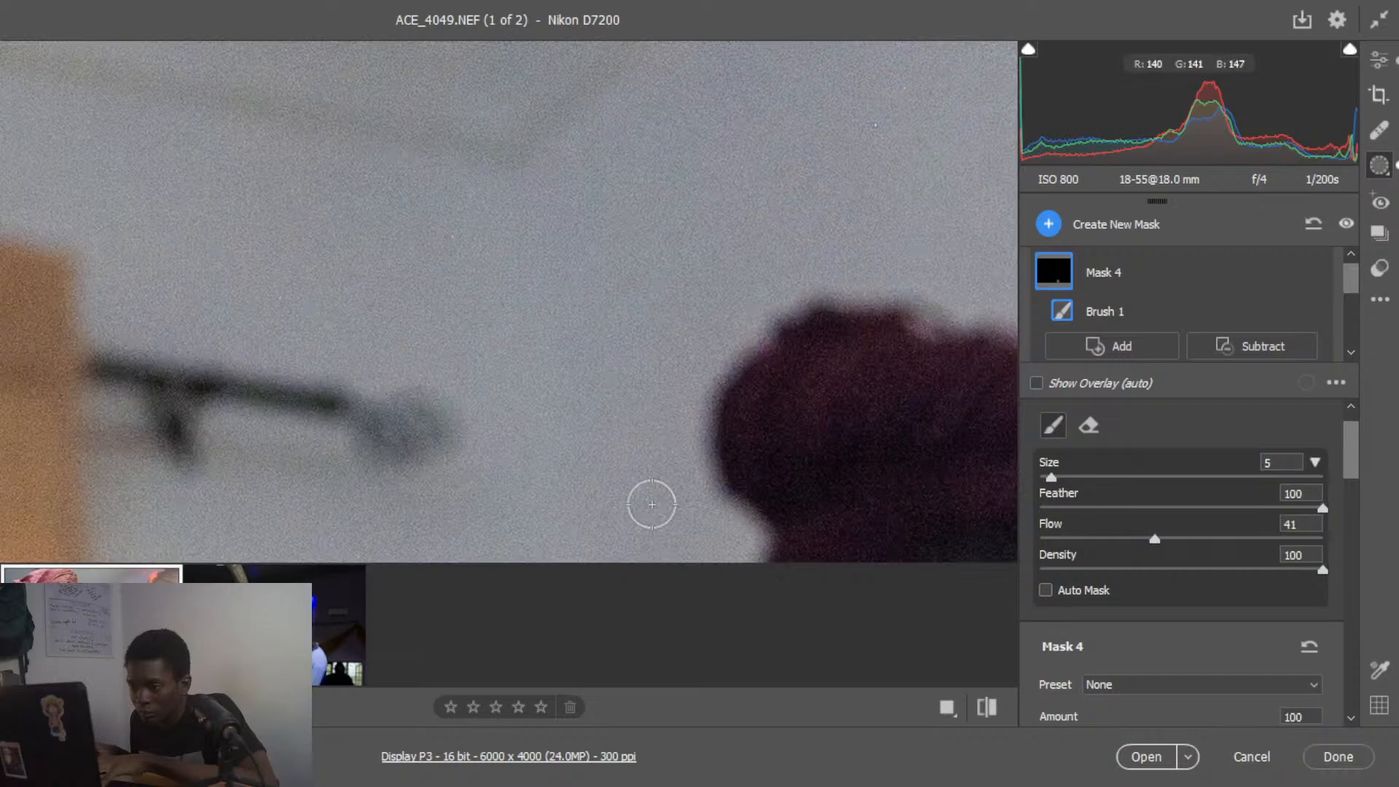
pyautogui.moveTo(652, 504); pyautogui.dragTo(607, 209)
pyautogui.click(198, 707)
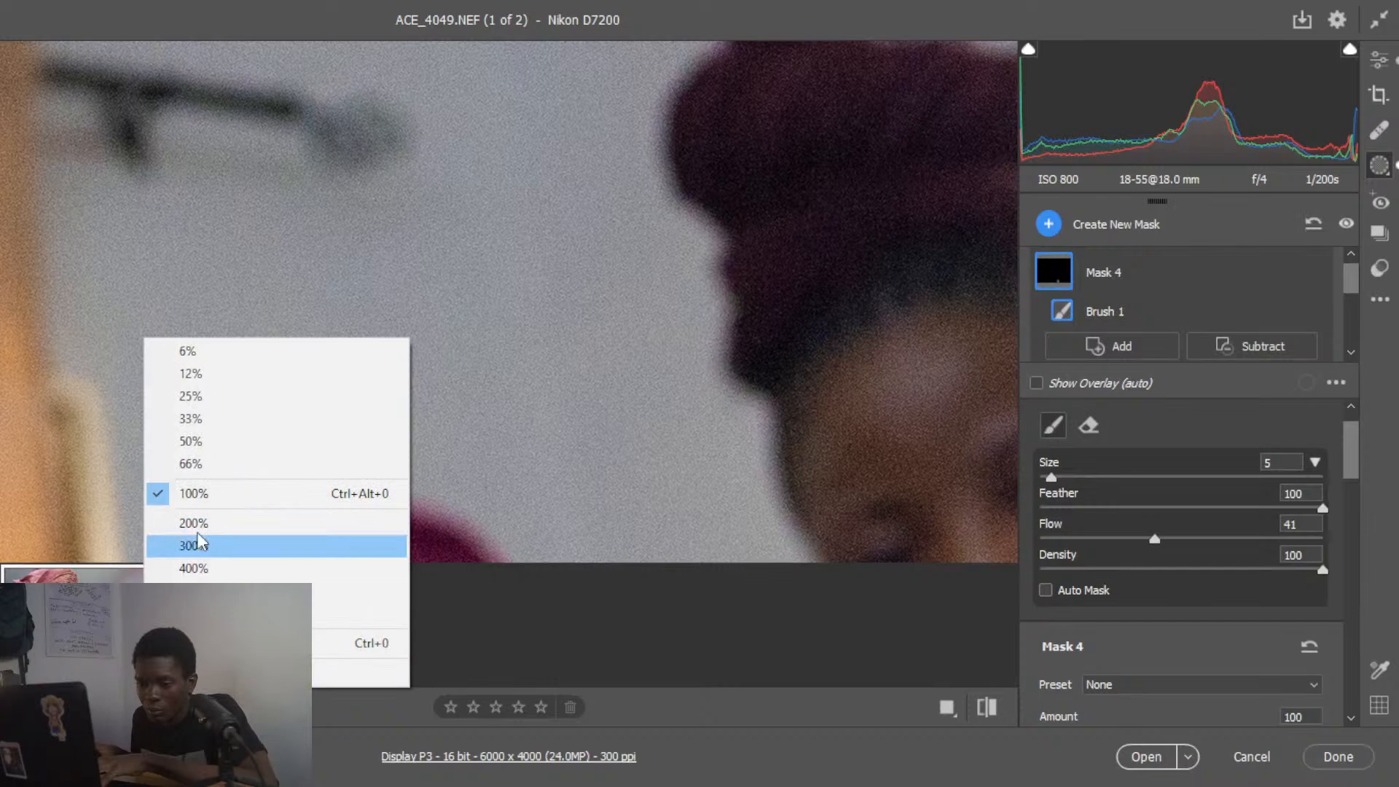
pyautogui.click(217, 440)
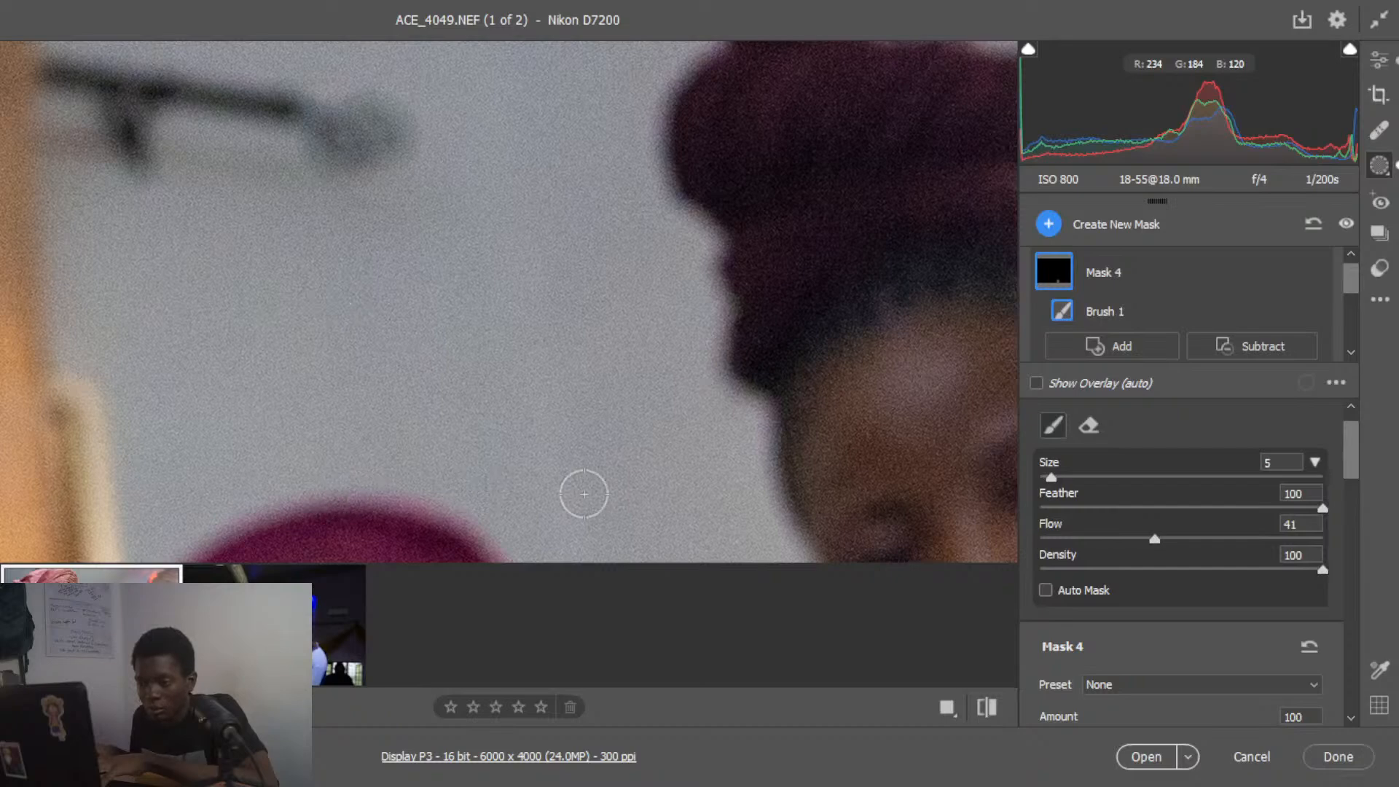
pyautogui.scroll(5, 588, 487)
pyautogui.press('space')
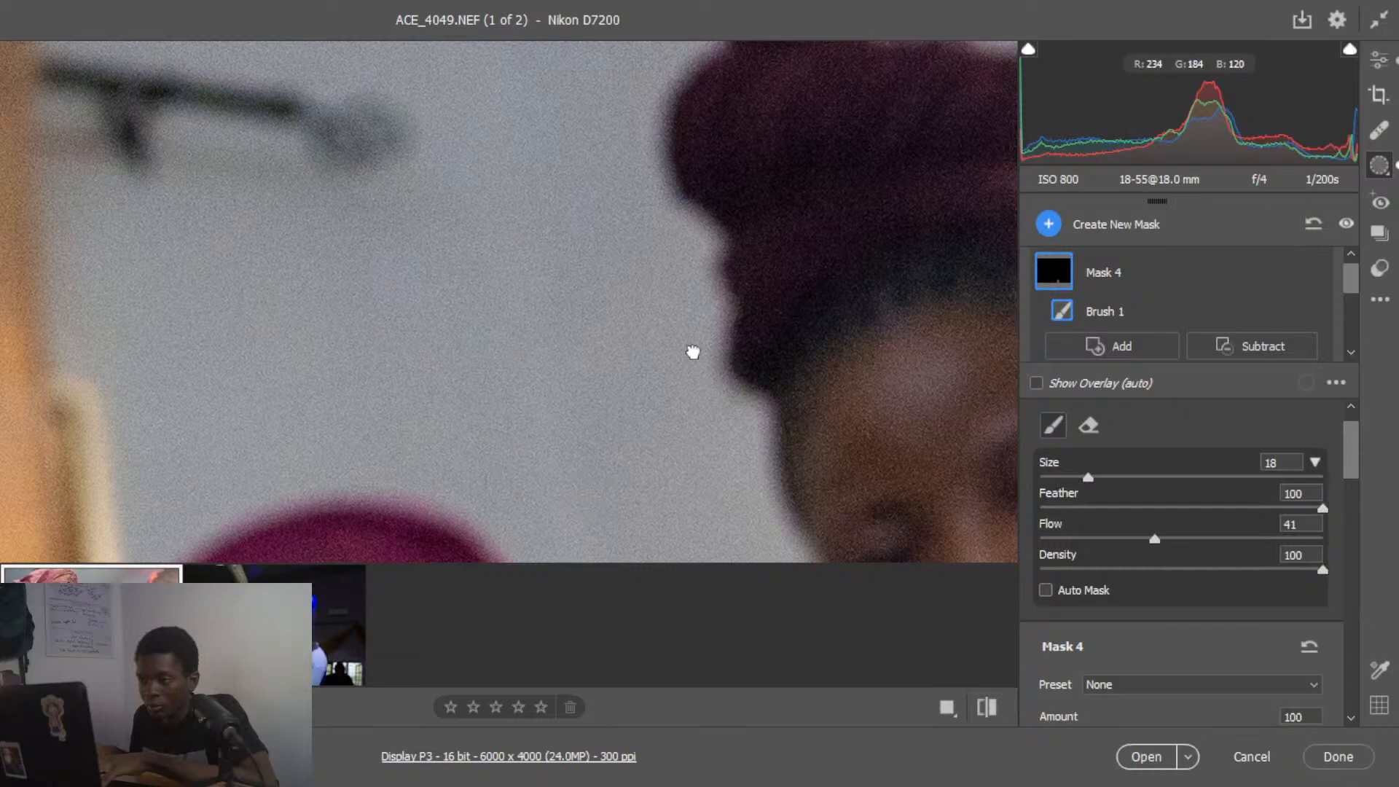
pyautogui.click(847, 393)
pyautogui.click(600, 164)
pyautogui.moveTo(708, 443)
pyautogui.mouseDown()
pyautogui.moveTo(639, 363)
pyautogui.moveTo(628, 207)
pyautogui.moveTo(628, 250)
pyautogui.mouseUp()
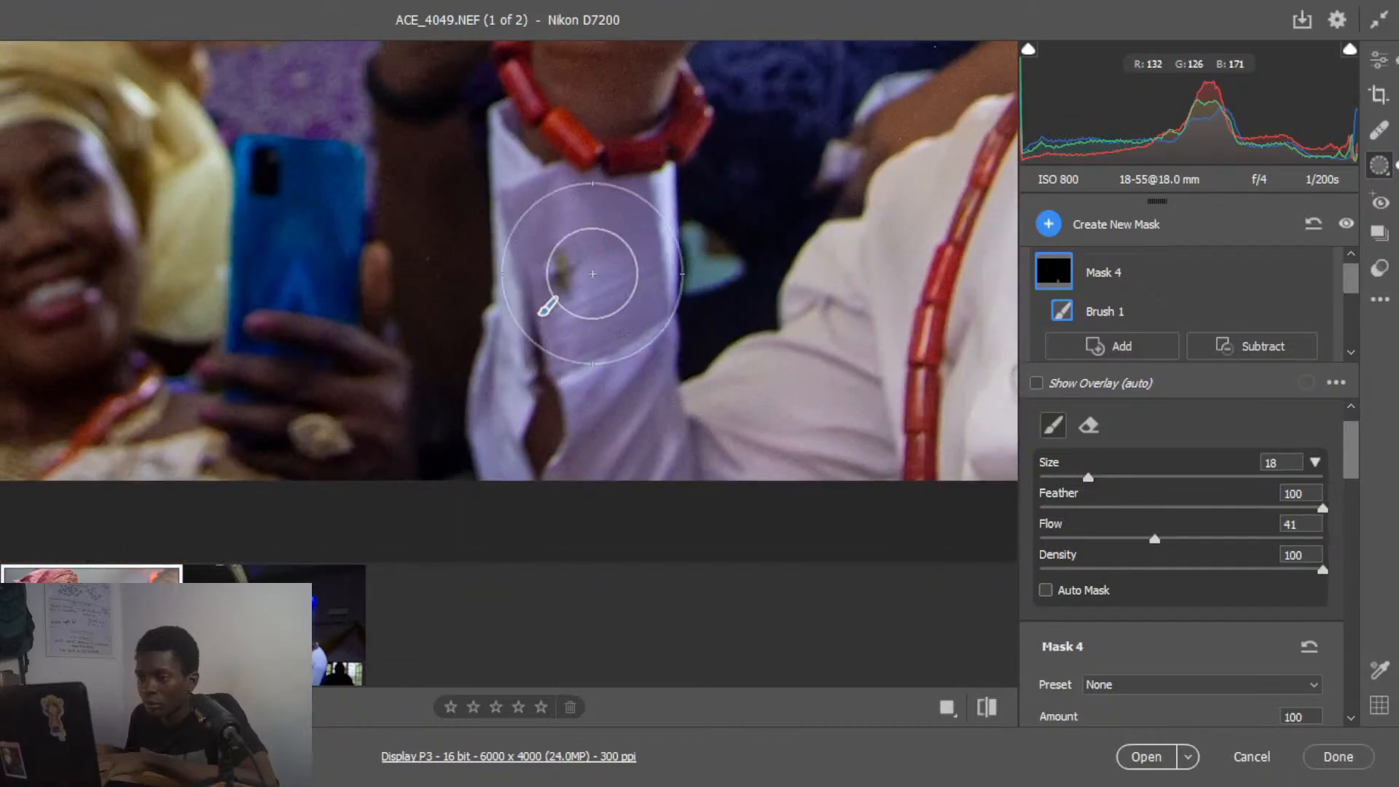
pyautogui.press('[')
pyautogui.press('[')
pyautogui.press('[')
pyautogui.press('[')
pyautogui.press('[')
pyautogui.press('[')
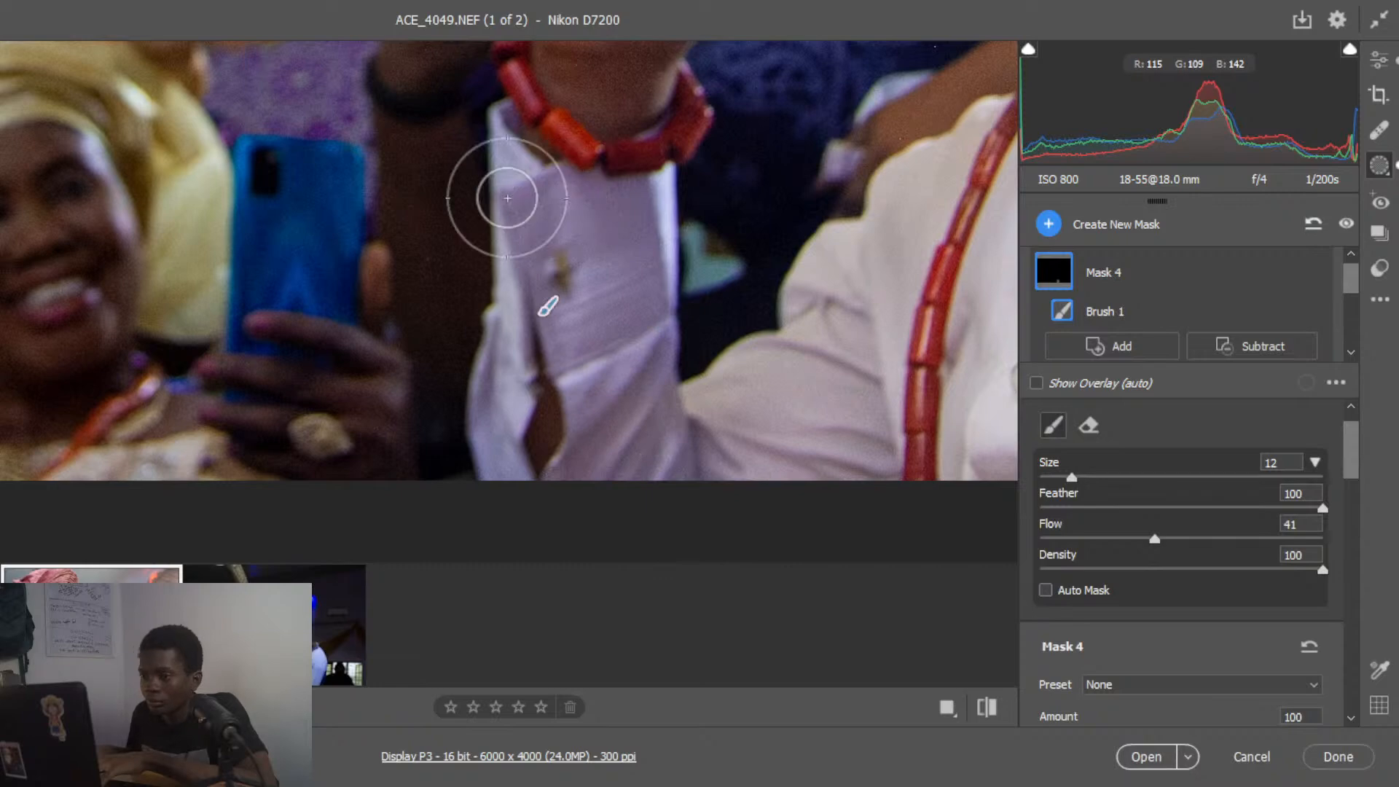
# - Reduce the brush size to 5 and paint down the man's cuff toward the elbow of the sleeve
pyautogui.press('[')
pyautogui.press('[')
pyautogui.press('[')
pyautogui.press('[')
pyautogui.press('[')
pyautogui.press('[')
pyautogui.press('[')
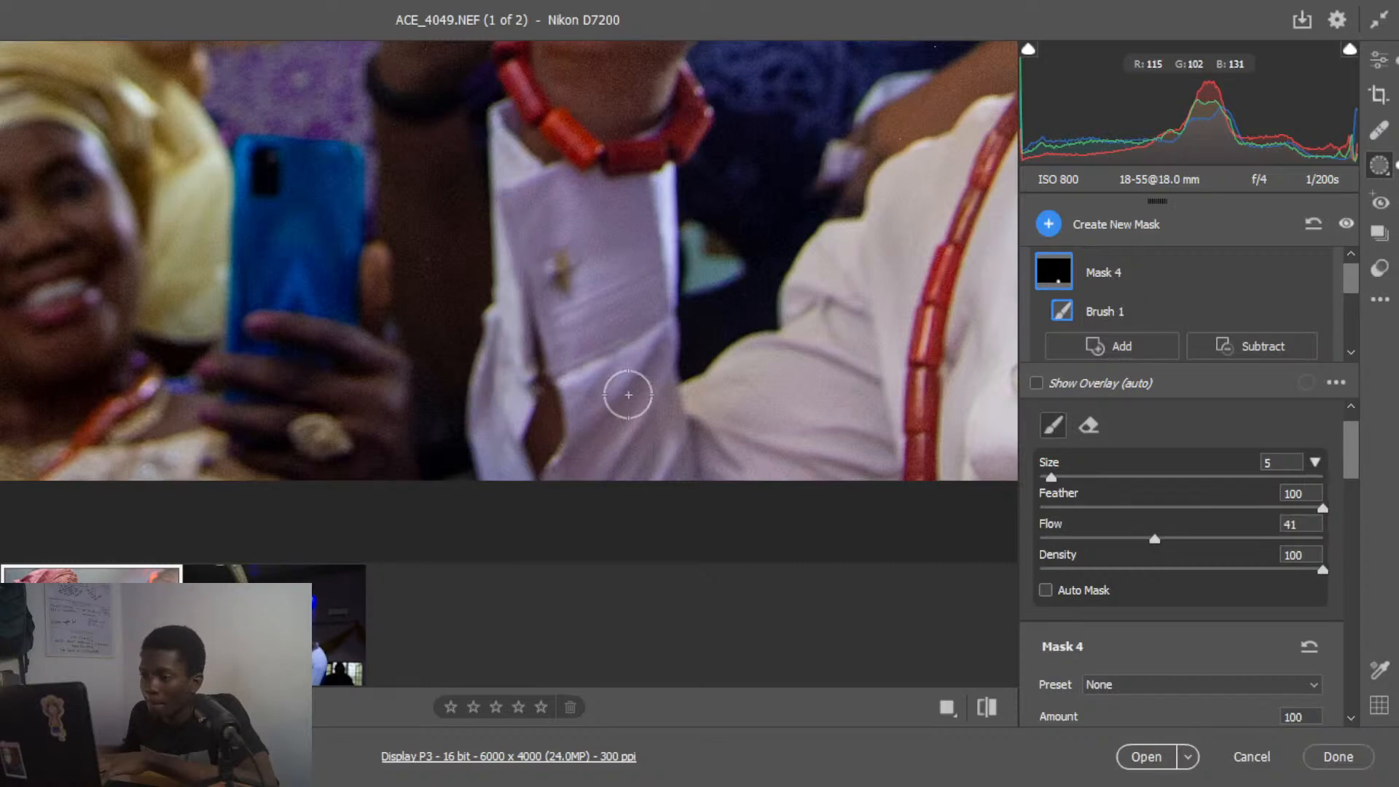
pyautogui.moveTo(660, 178)
pyautogui.mouseDown()
pyautogui.moveTo(610, 190)
pyautogui.moveTo(597, 288)
pyautogui.moveTo(653, 365)
pyautogui.moveTo(627, 433)
pyautogui.mouseUp()
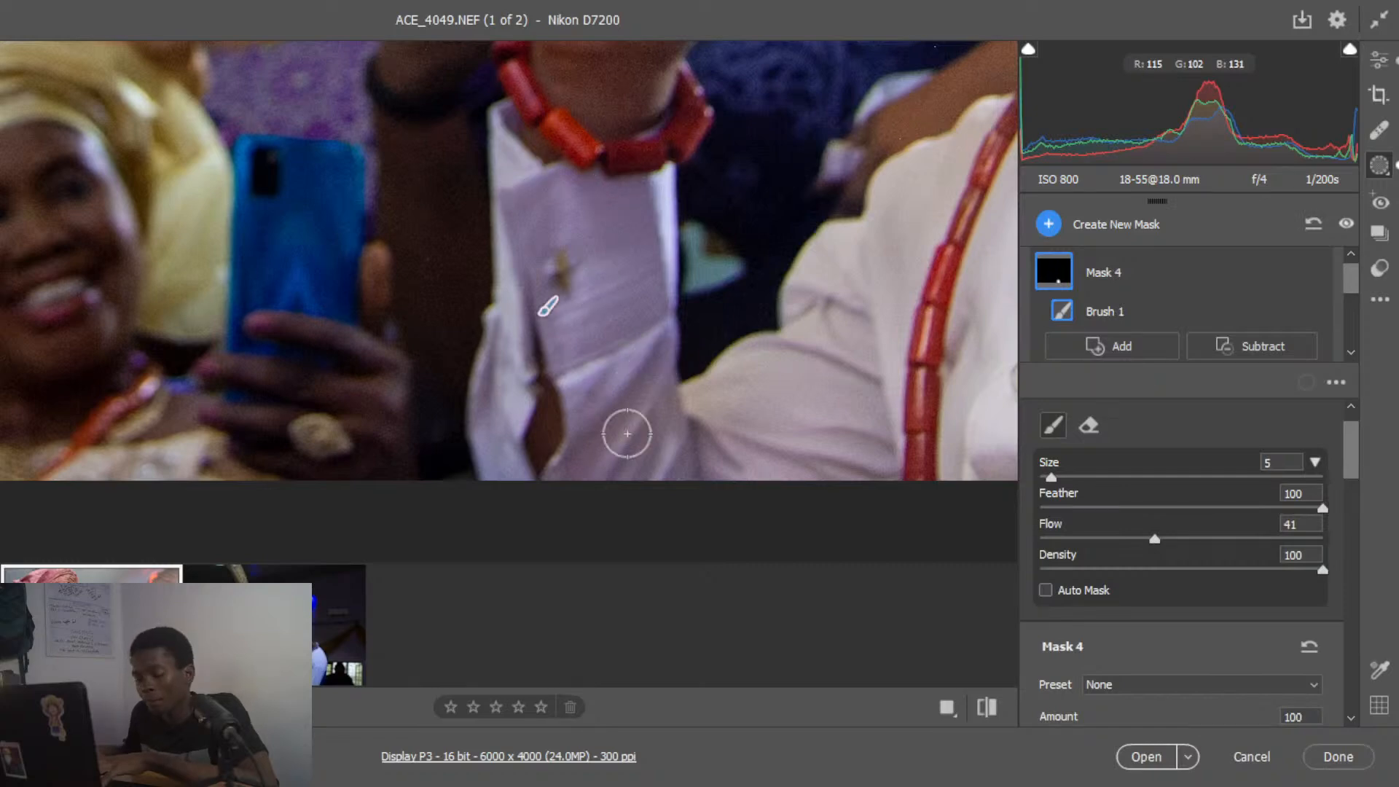
pyautogui.moveTo(627, 433); pyautogui.dragTo(716, 419)
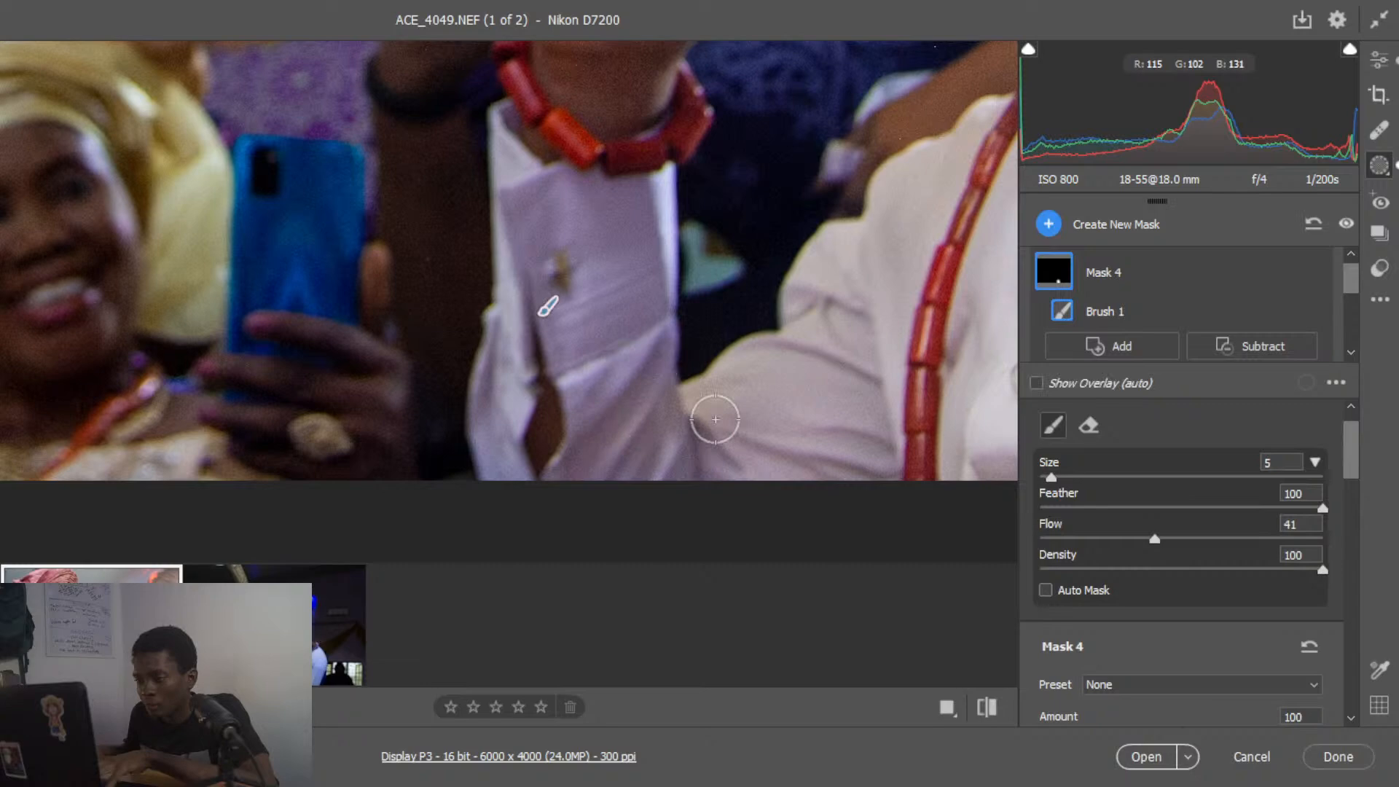
pyautogui.press('alt')
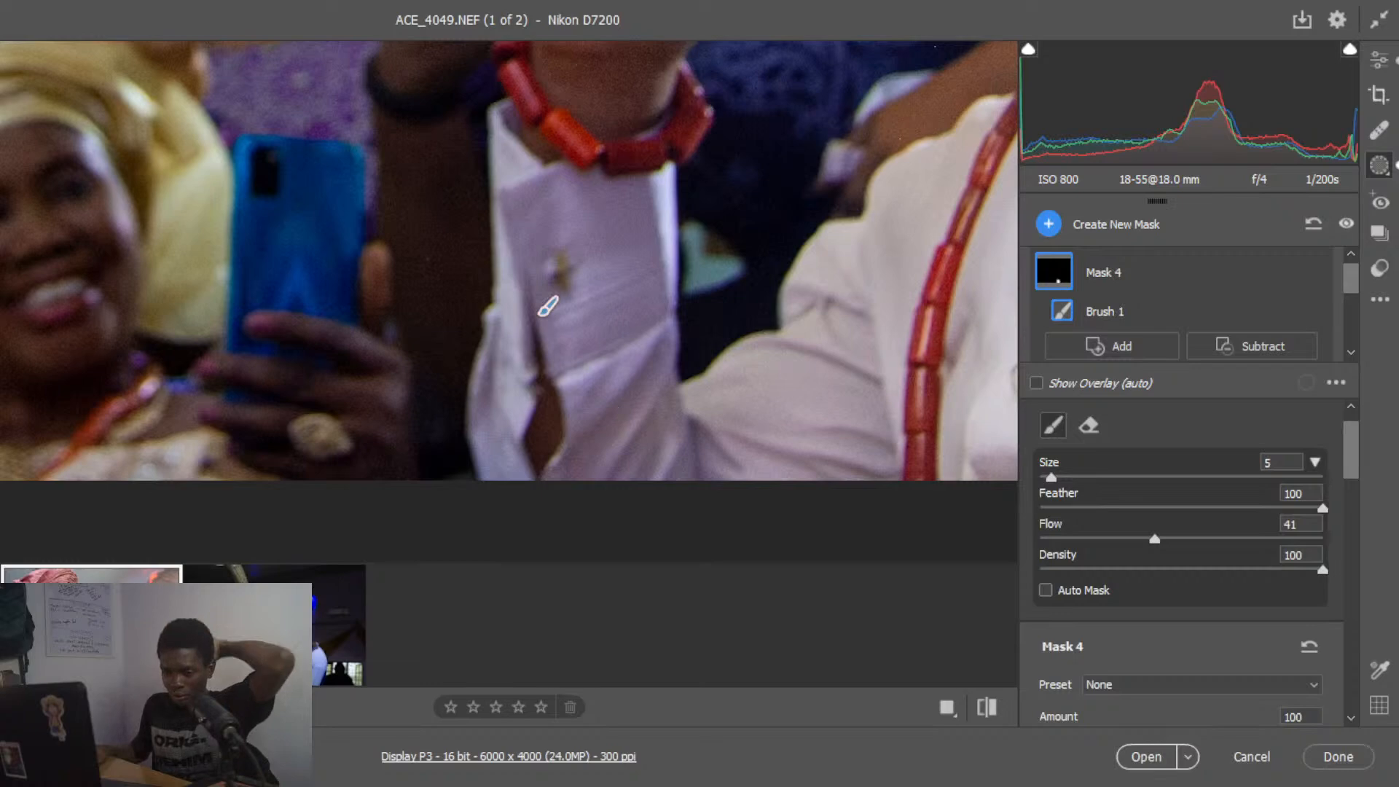
# - Set the sleeve mask's overall Amount to 104
pyautogui.hotkey('ctrl', '0')
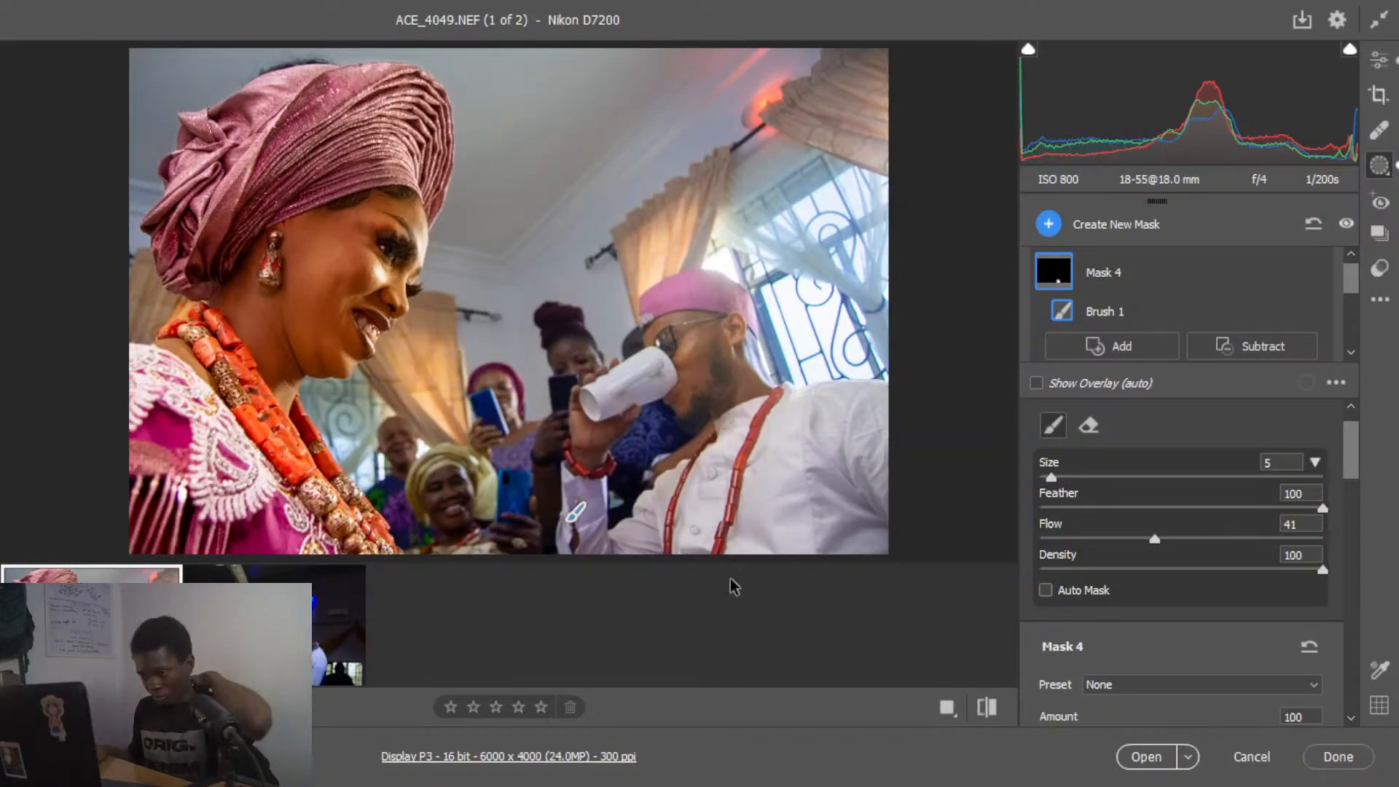
pyautogui.scroll(-3, 1180, 625)
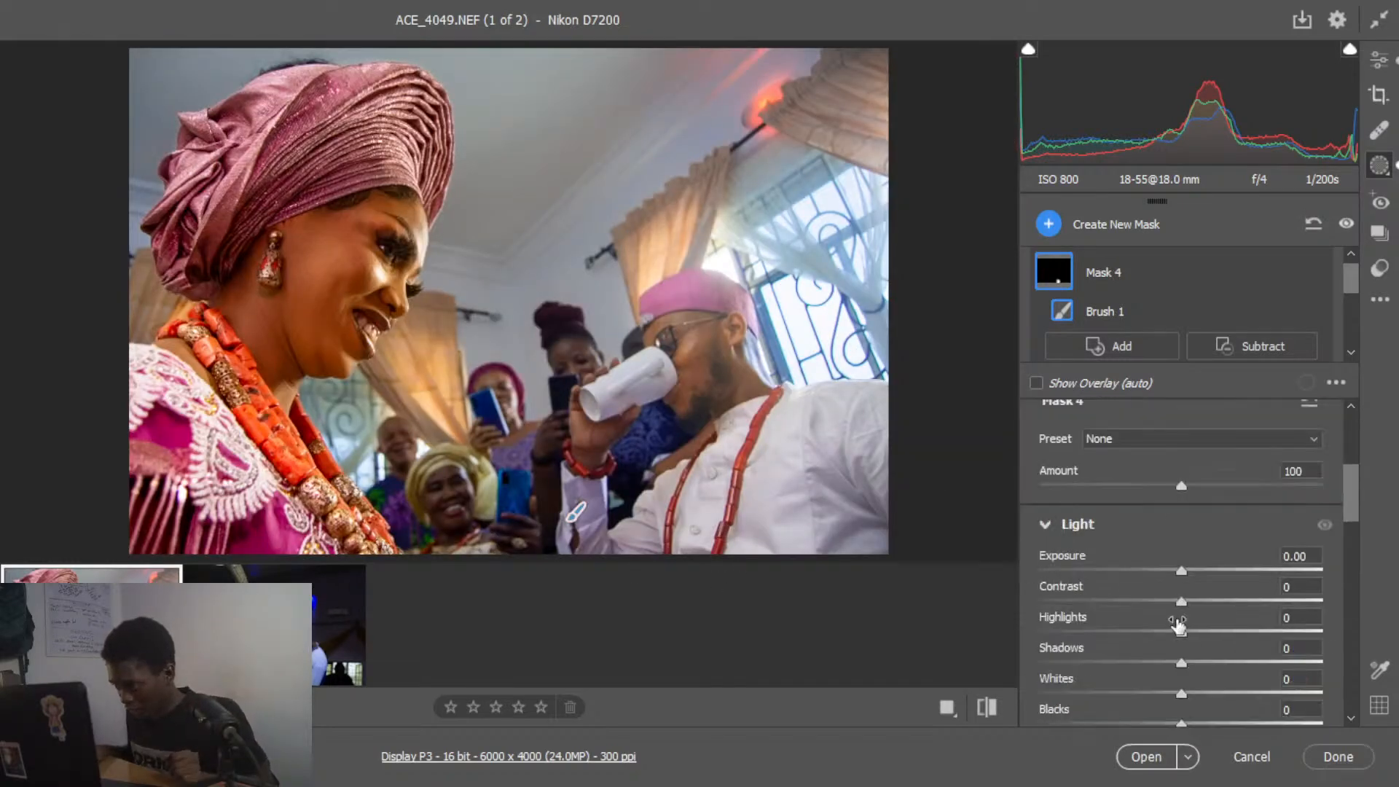
pyautogui.moveTo(1181, 485); pyautogui.dragTo(1214, 485)
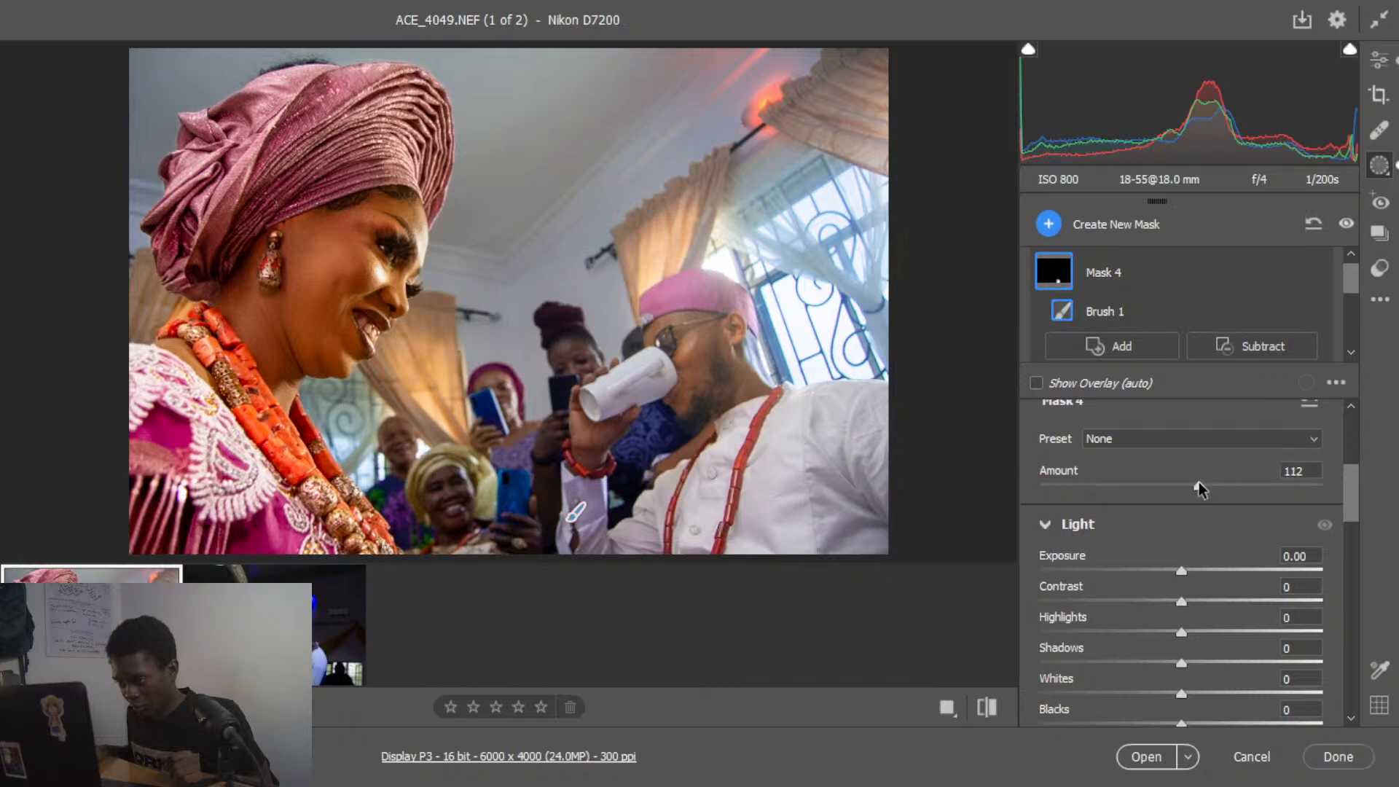
pyautogui.moveTo(1199, 482); pyautogui.dragTo(1184, 486)
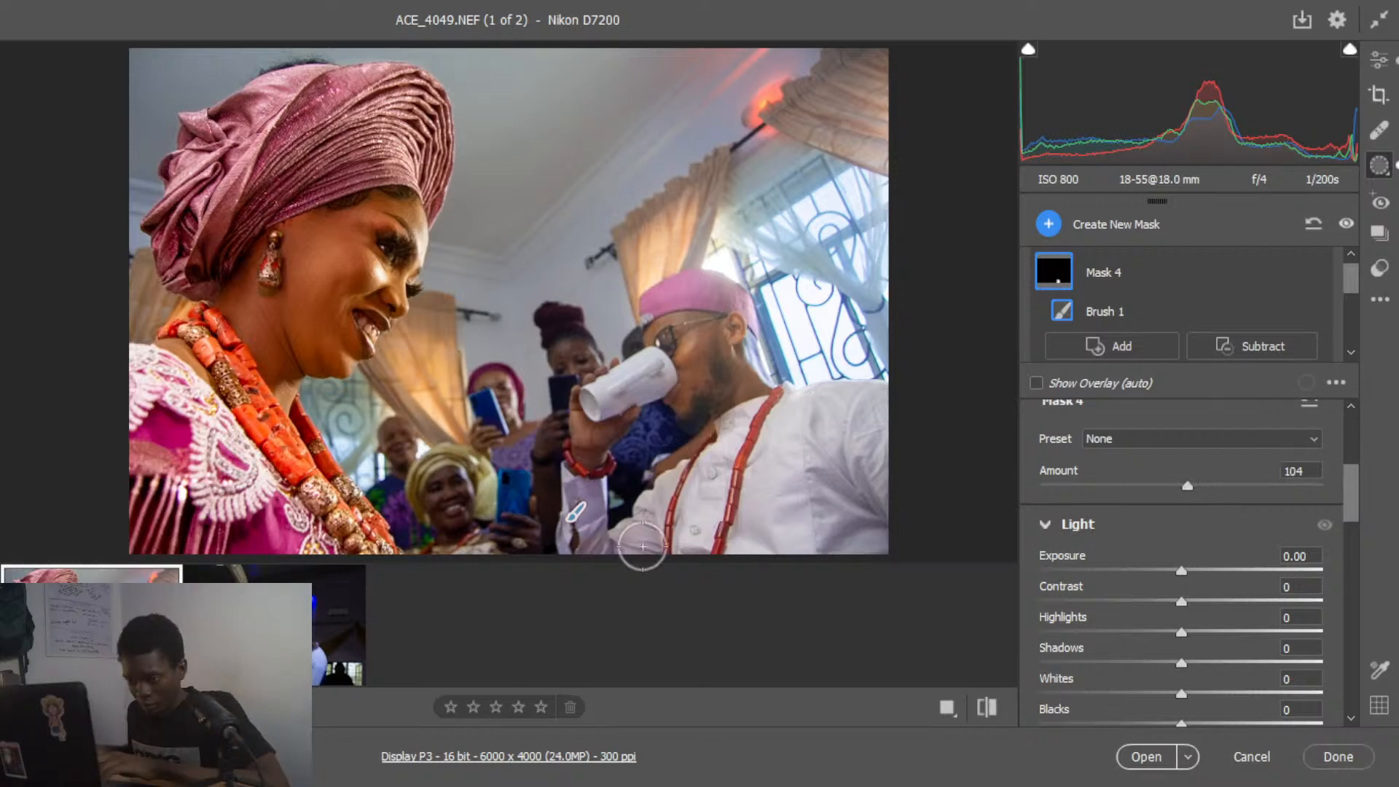
# - Set the brush size to 14 and Flow to 66 for more close-up work on the man's sleeve
pyautogui.hotkey('ctrl', '+')
pyautogui.hotkey('ctrl', '+')
pyautogui.hotkey('ctrl', '+')
pyautogui.moveTo(645, 545); pyautogui.dragTo(693, 184)
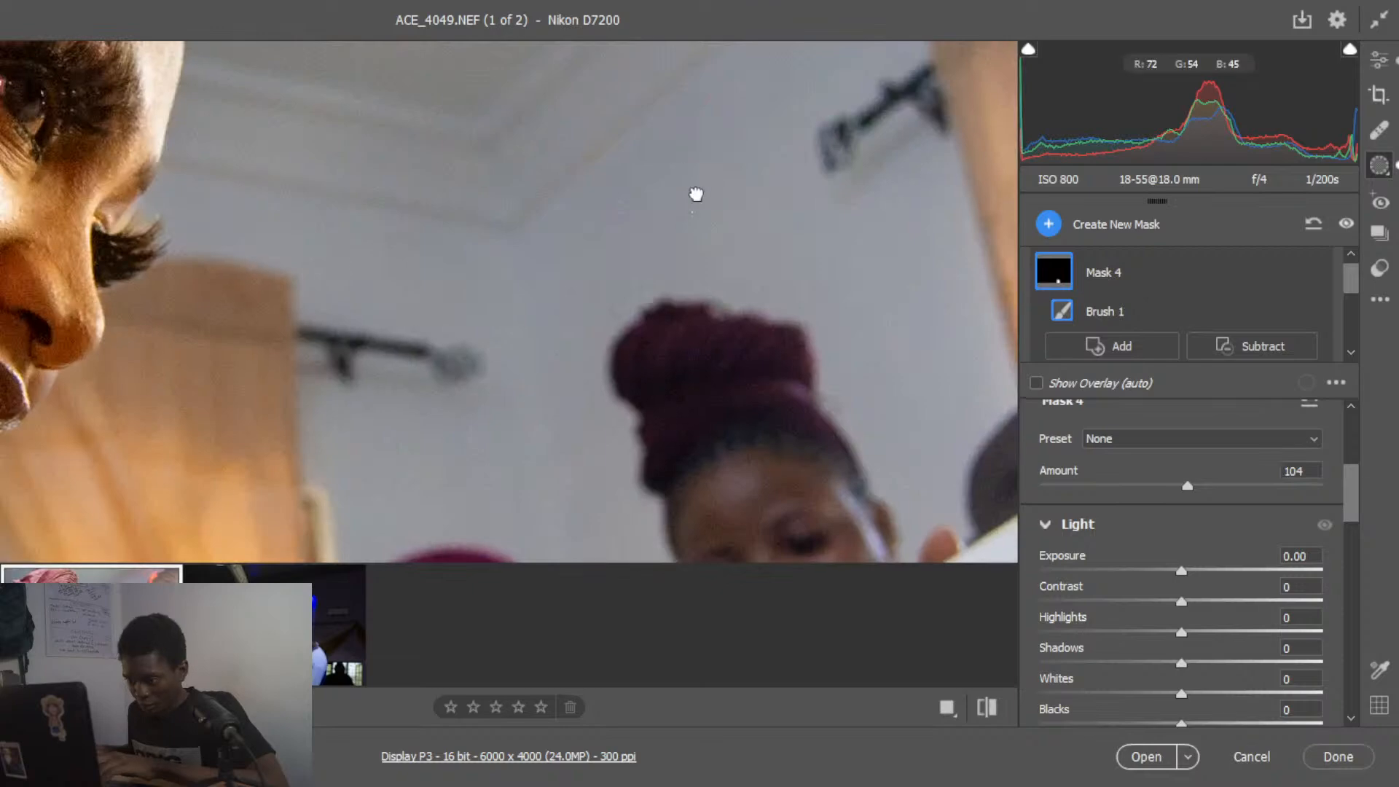
pyautogui.moveTo(784, 476)
pyautogui.mouseDown()
pyautogui.moveTo(749, 362)
pyautogui.moveTo(701, 46)
pyautogui.mouseUp()
pyautogui.moveTo(829, 532); pyautogui.dragTo(498, 6)
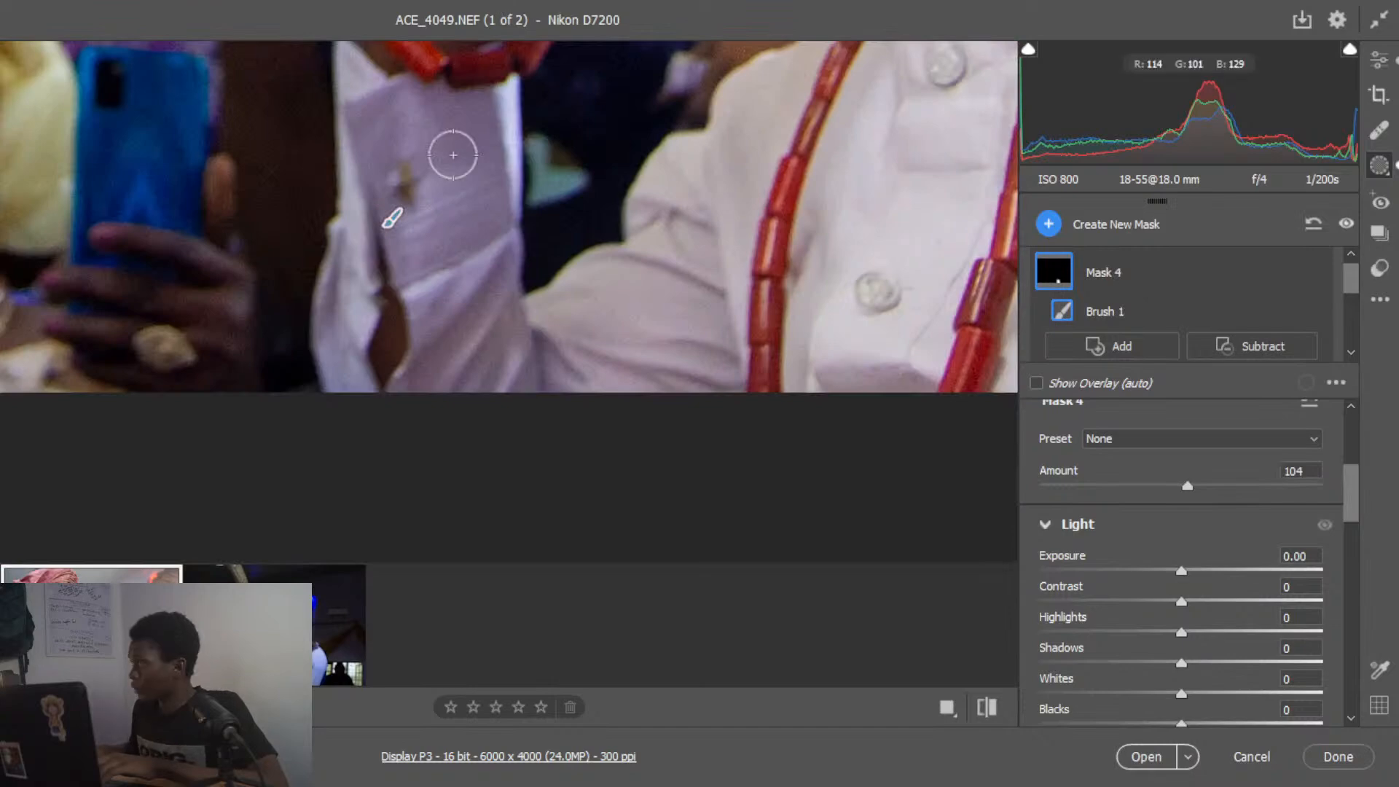
pyautogui.press(']')
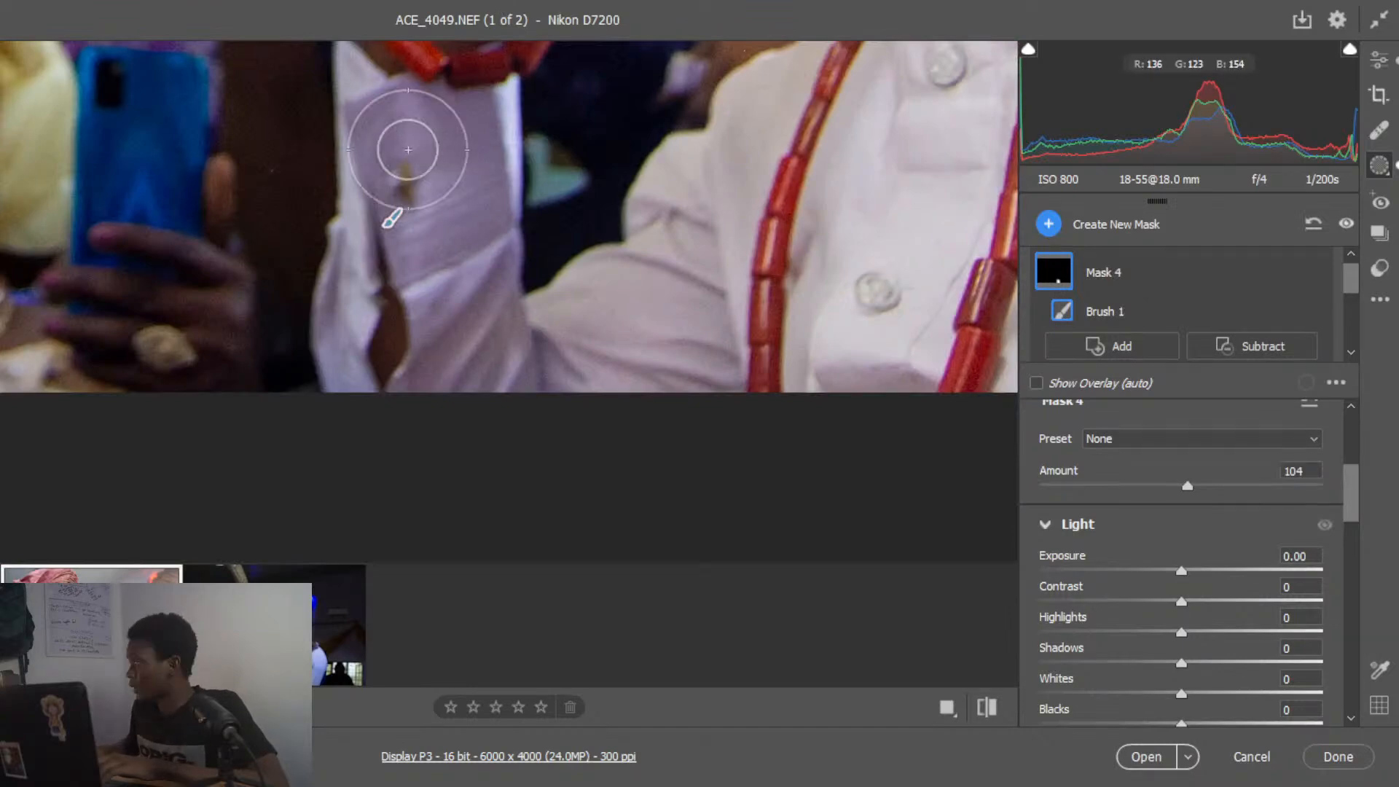
pyautogui.press(']')
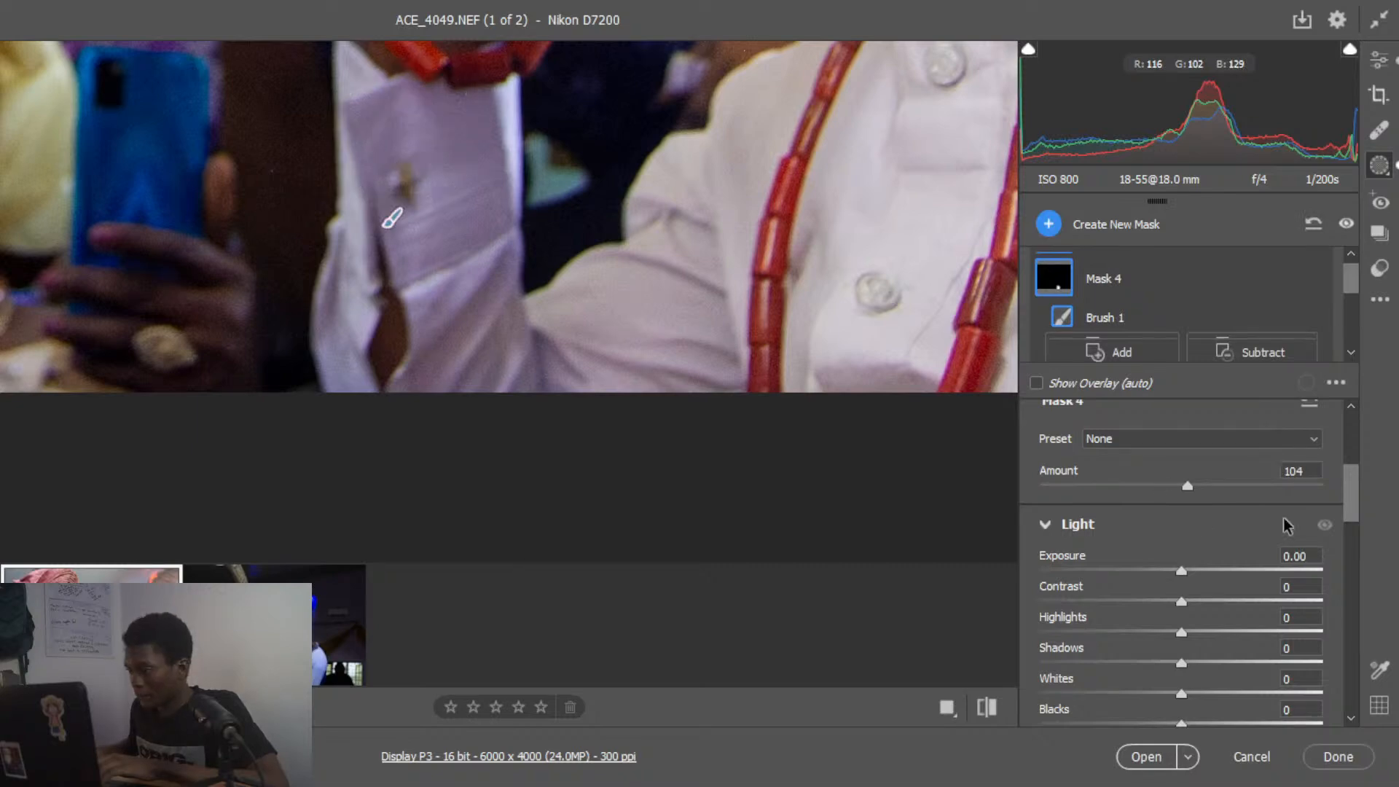
pyautogui.scroll(4, 1283, 518)
pyautogui.scroll(3, 1282, 522)
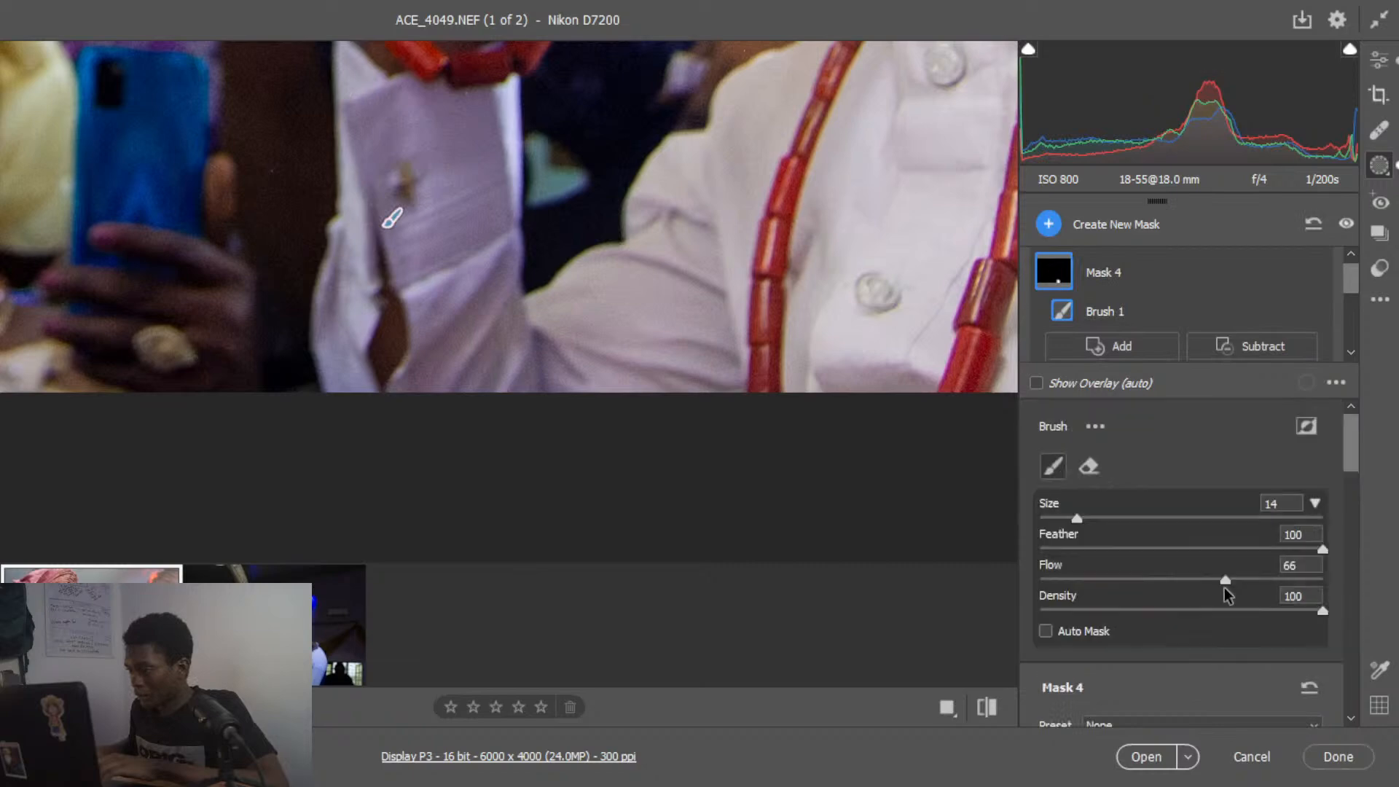
# - Paint over the man's cuff and forearm again with brush sizes 10 and 12 to strengthen the color correction
pyautogui.press(']')
pyautogui.press(']')
pyautogui.press(']')
pyautogui.press(']')
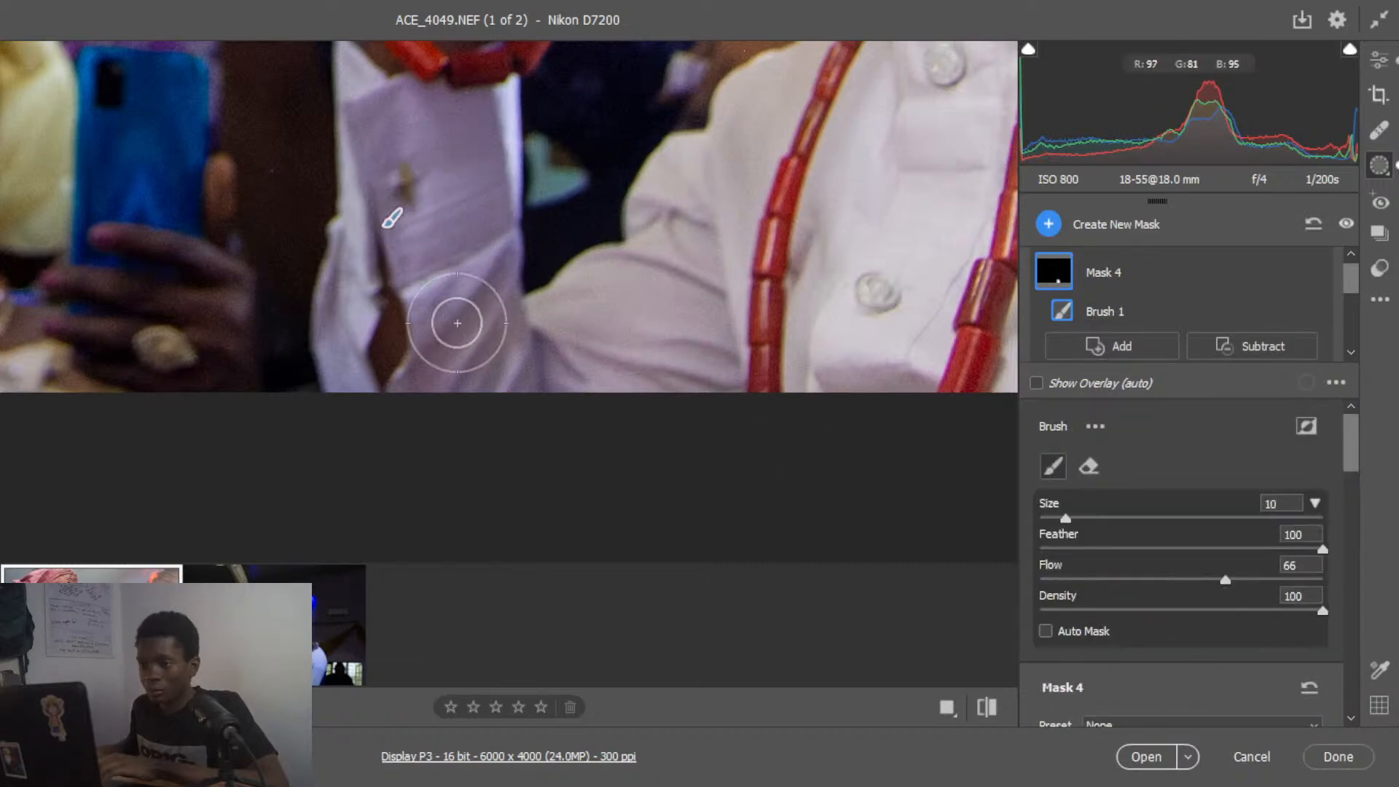
pyautogui.moveTo(457, 323)
pyautogui.mouseDown()
pyautogui.moveTo(421, 235)
pyautogui.moveTo(442, 282)
pyautogui.moveTo(377, 193)
pyautogui.moveTo(367, 95)
pyautogui.mouseUp()
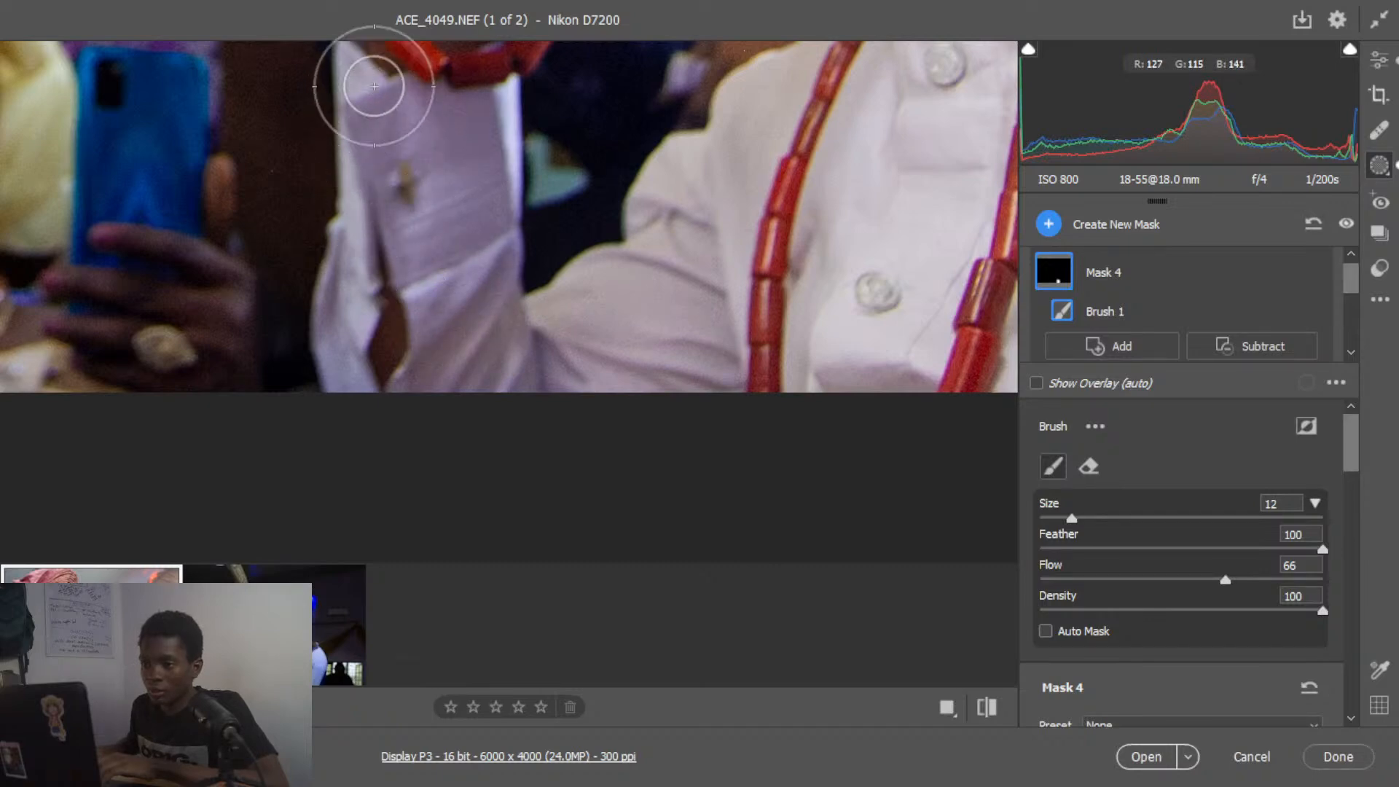
pyautogui.moveTo(397, 150)
pyautogui.mouseDown()
pyautogui.moveTo(411, 365)
pyautogui.moveTo(337, 334)
pyautogui.moveTo(386, 107)
pyautogui.moveTo(473, 232)
pyautogui.mouseUp()
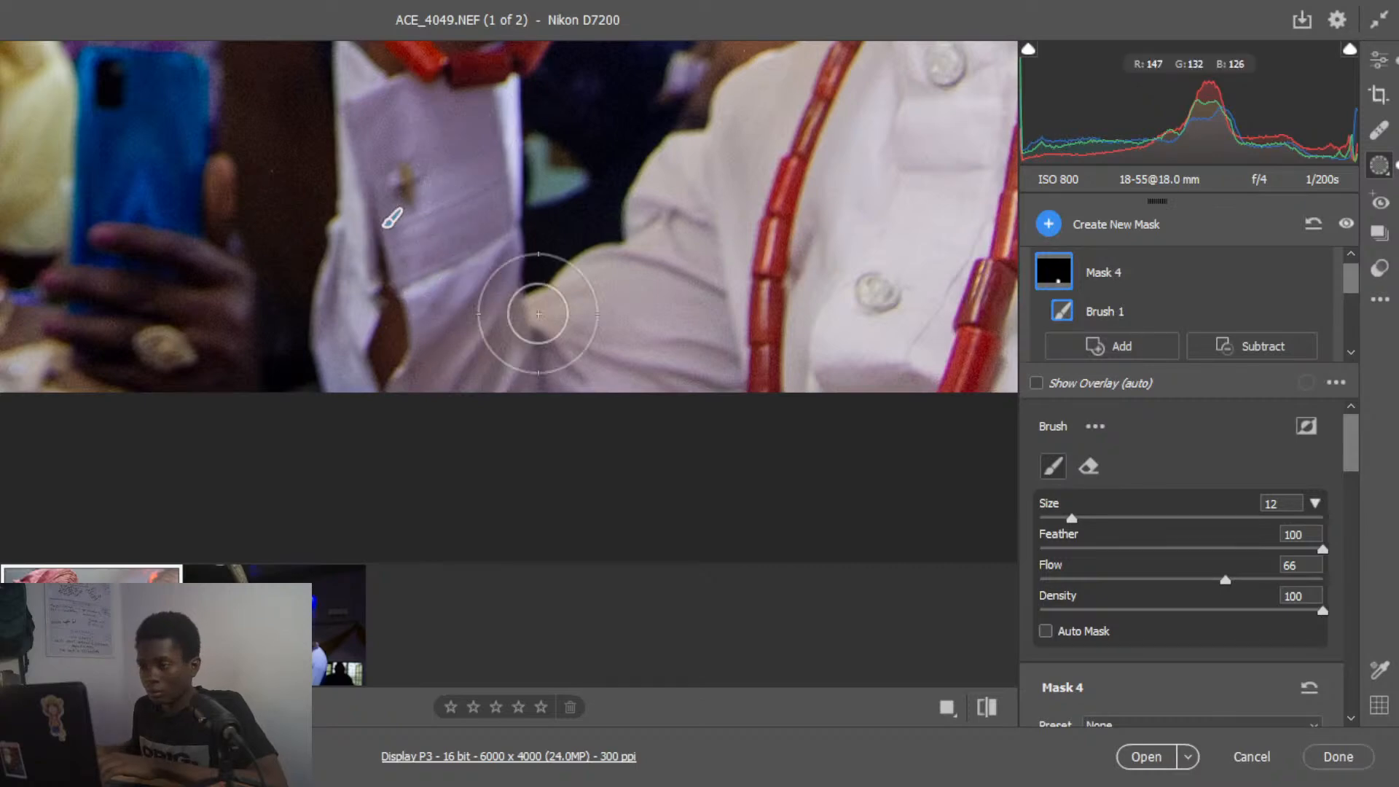
pyautogui.press('alt')
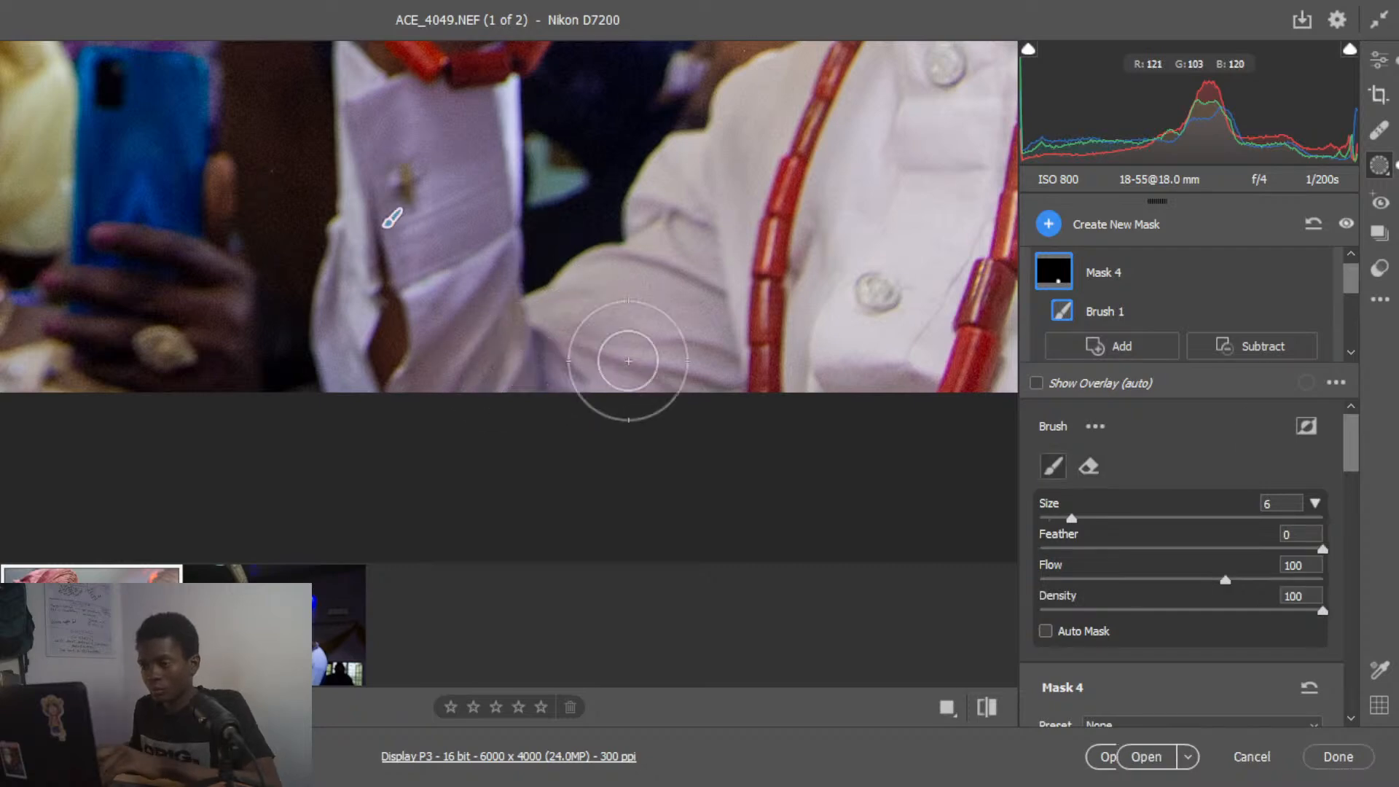
# - Set the sleeve mask's Saturation to -27
pyautogui.scroll(-5, 1299, 441)
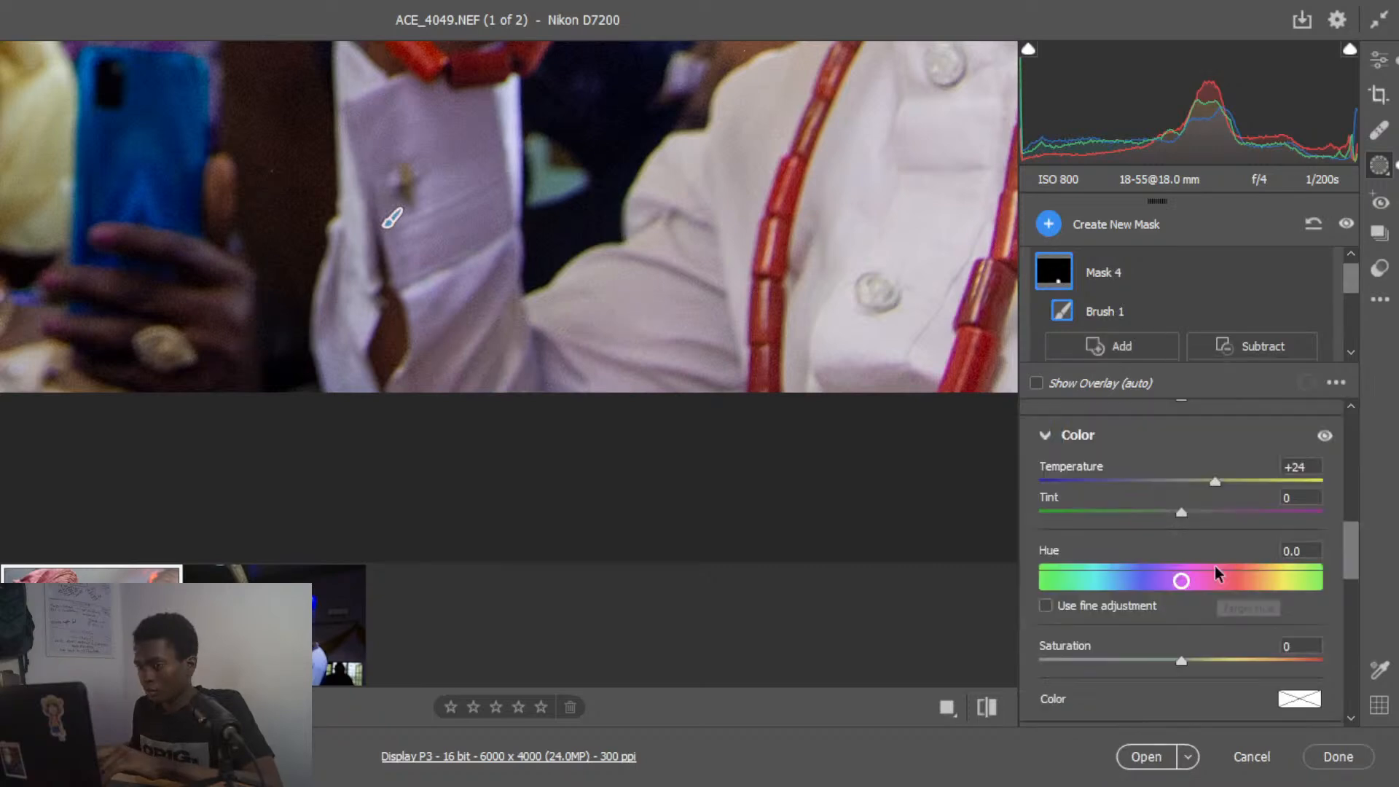
pyautogui.hotkey('ctrl', '0')
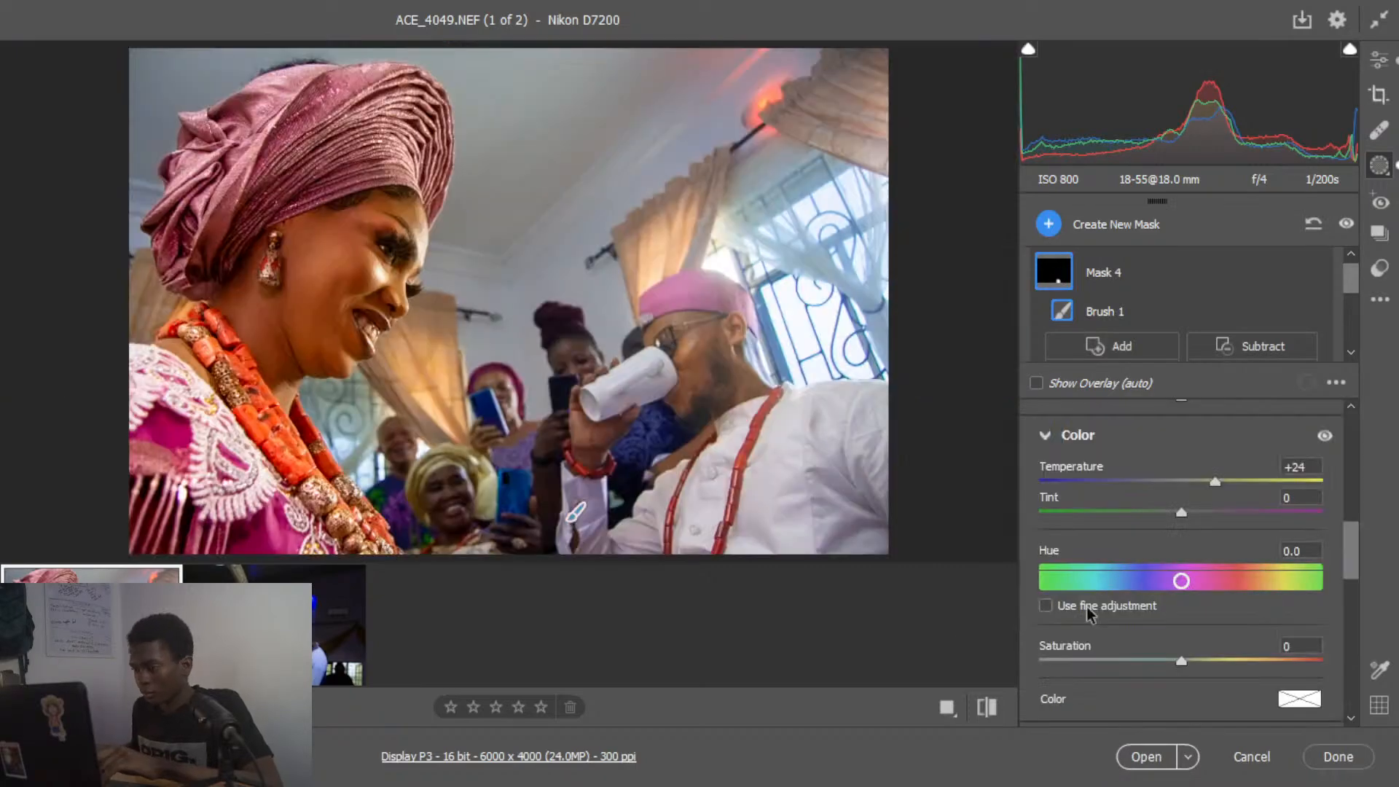
pyautogui.scroll(-2, 1173, 601)
pyautogui.scroll(-2, 1172, 601)
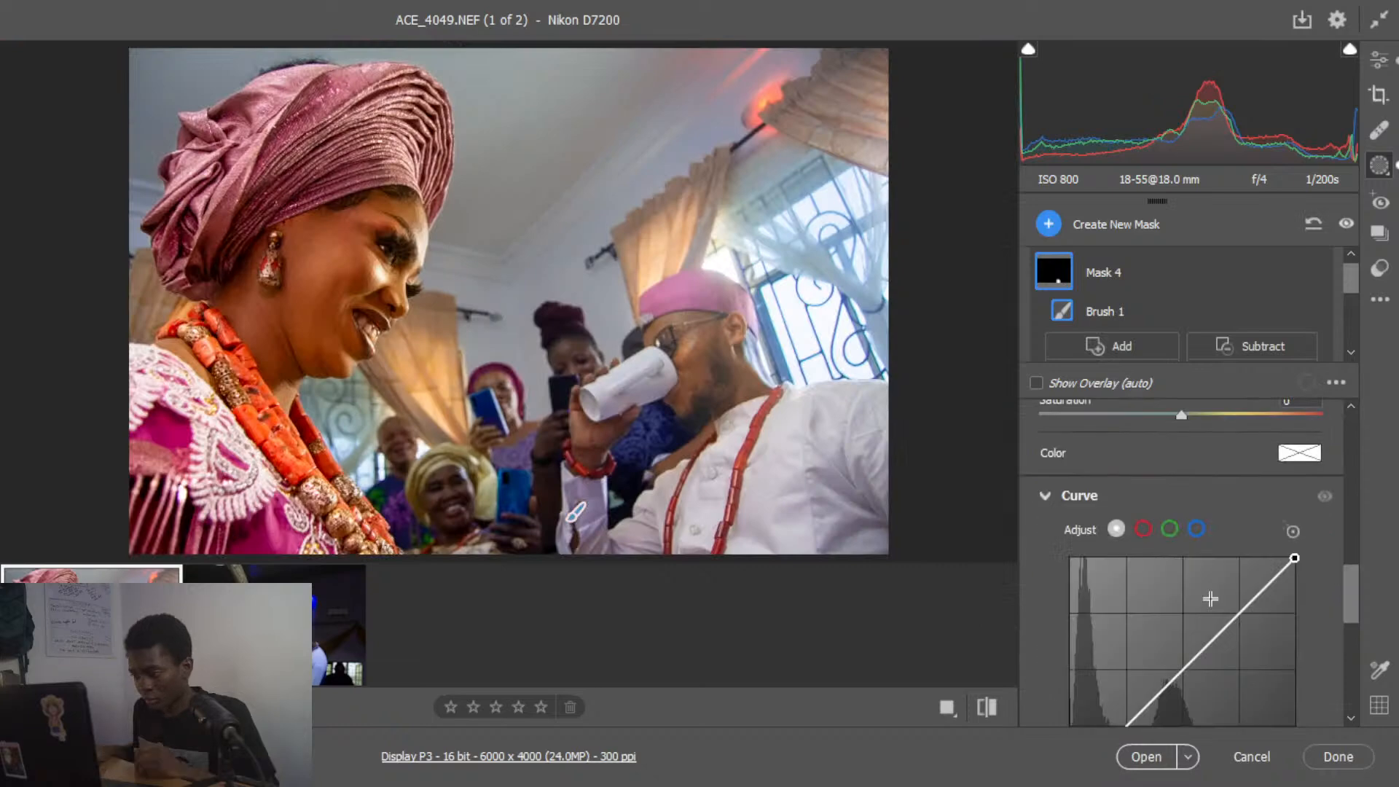
pyautogui.moveTo(1161, 418); pyautogui.dragTo(1151, 421)
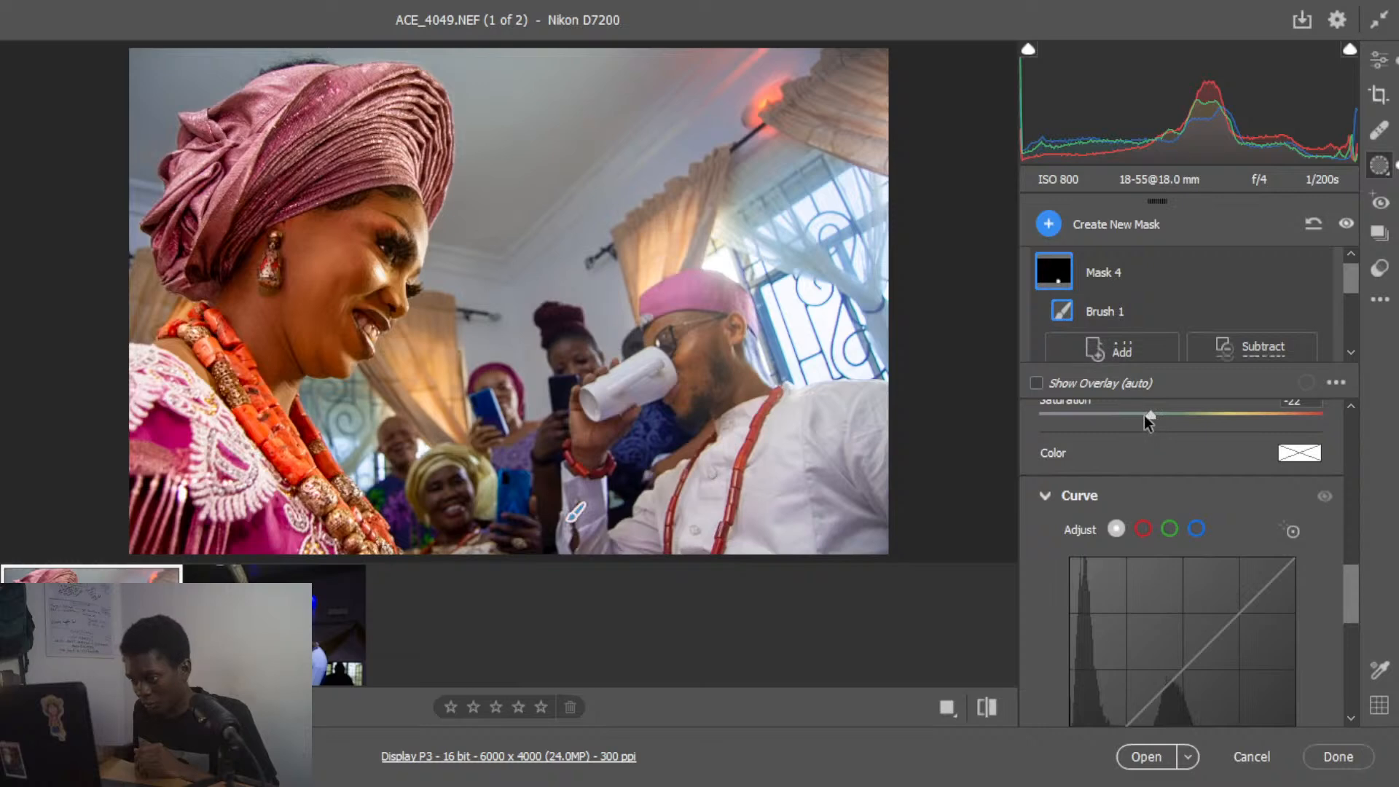
pyautogui.moveTo(1146, 421); pyautogui.dragTo(1143, 422)
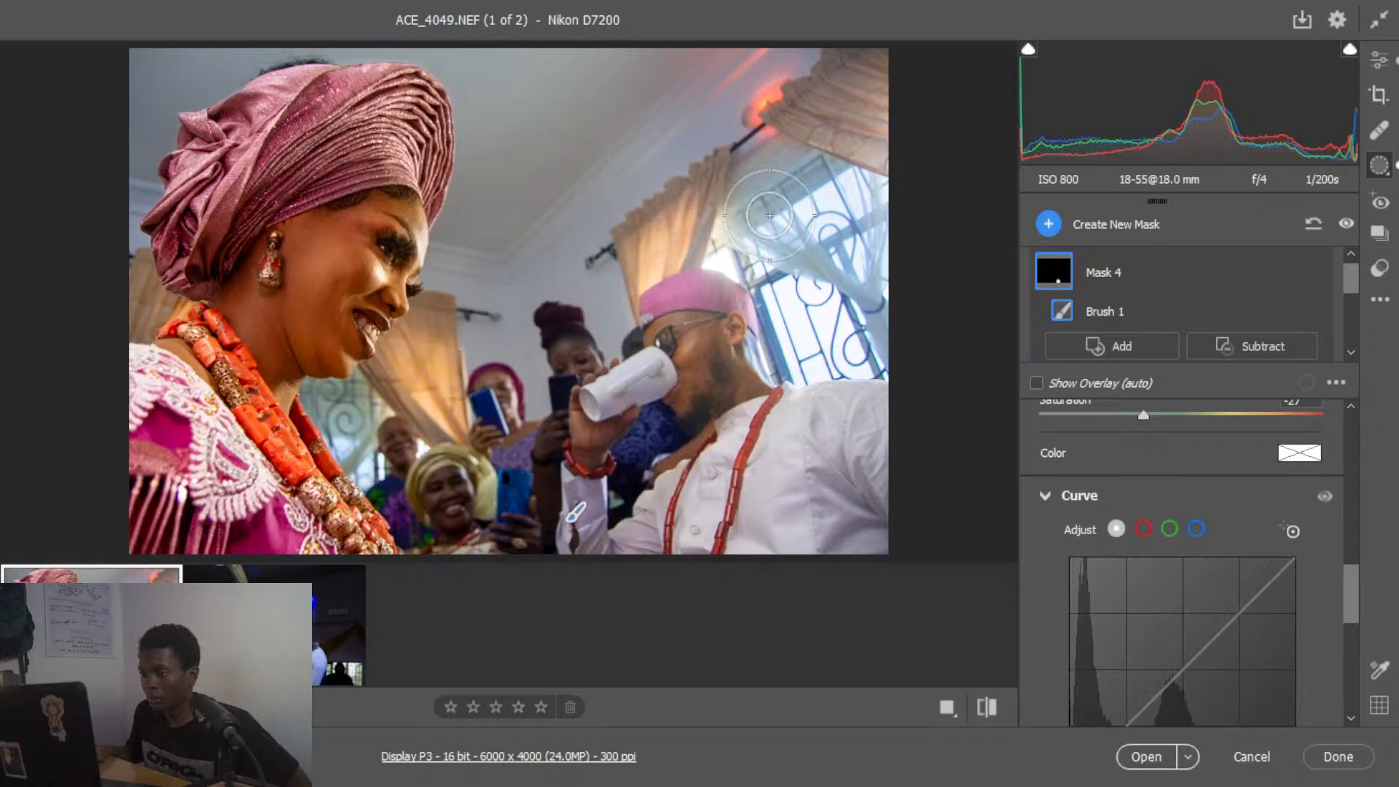
# - Create a new brush mask and paint over the bright window and sheer curtain behind the man
pyautogui.click(1049, 224)
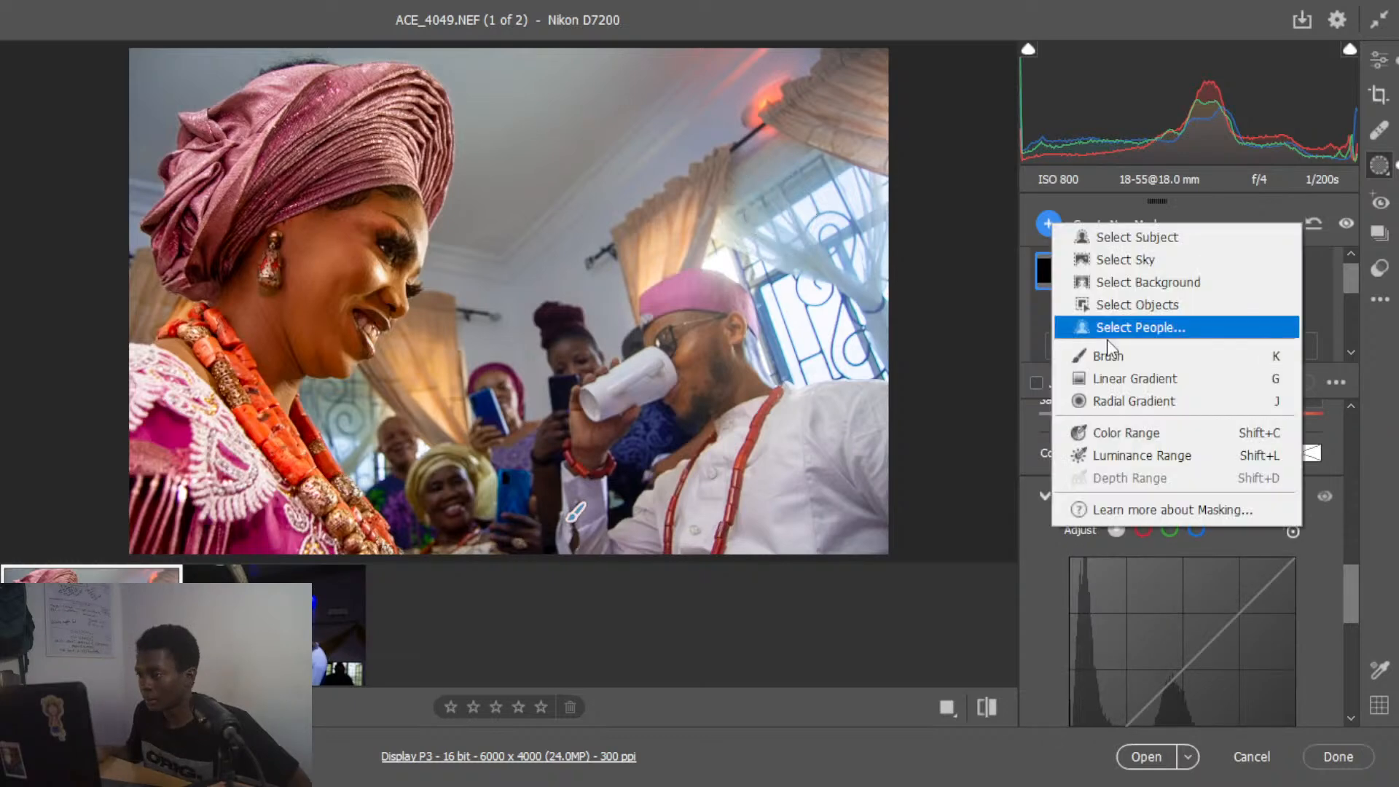
pyautogui.click(1108, 354)
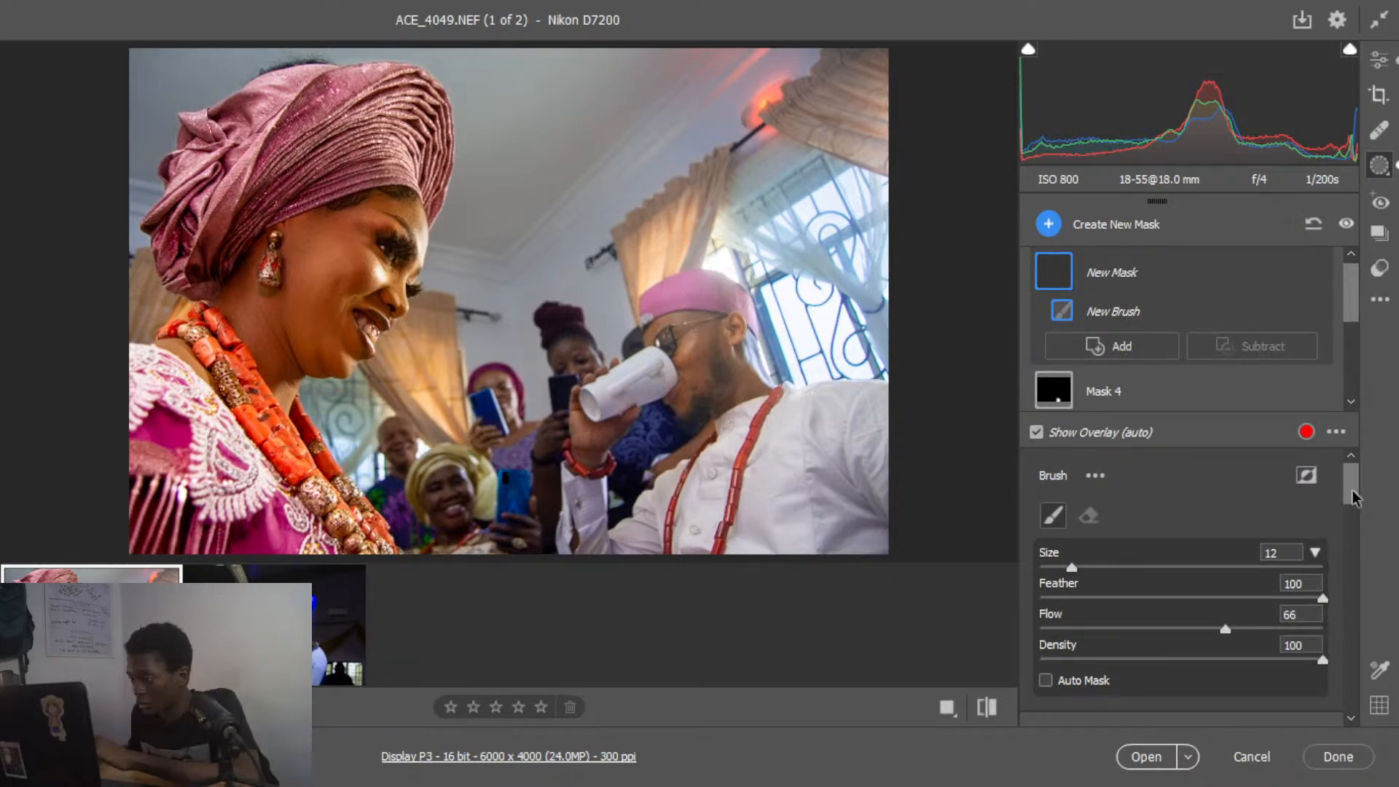
pyautogui.moveTo(1352, 490); pyautogui.dragTo(1347, 569)
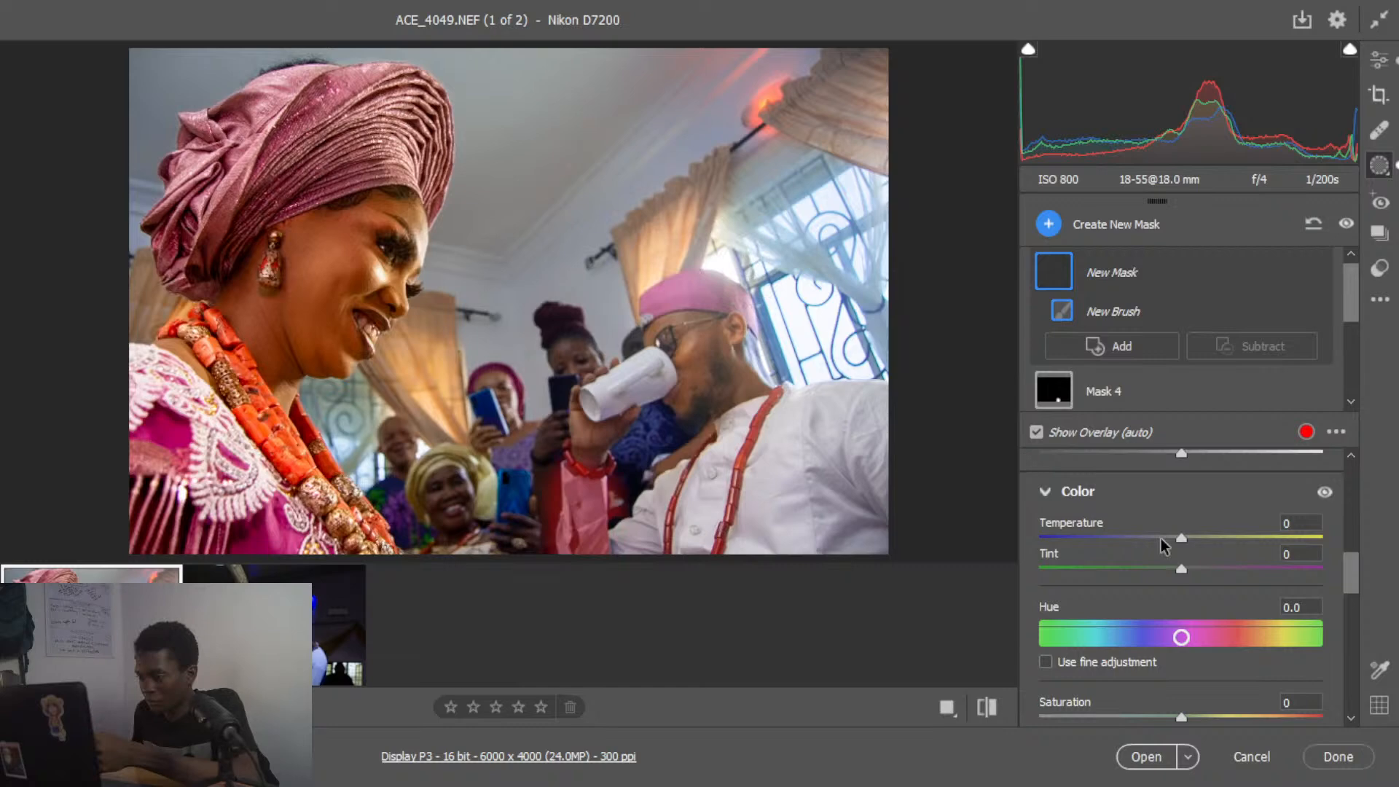
pyautogui.scroll(3, 1163, 545)
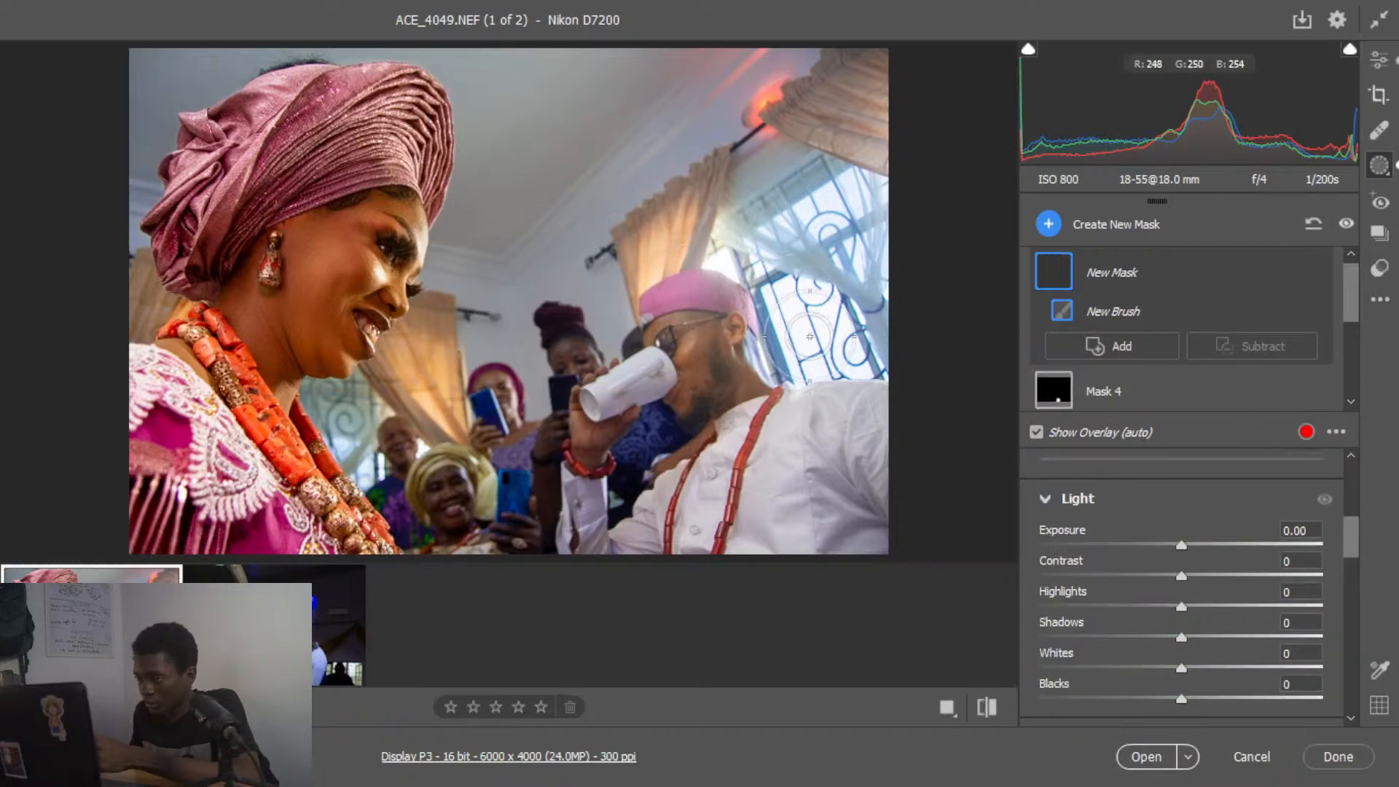
pyautogui.moveTo(810, 336); pyautogui.dragTo(830, 219)
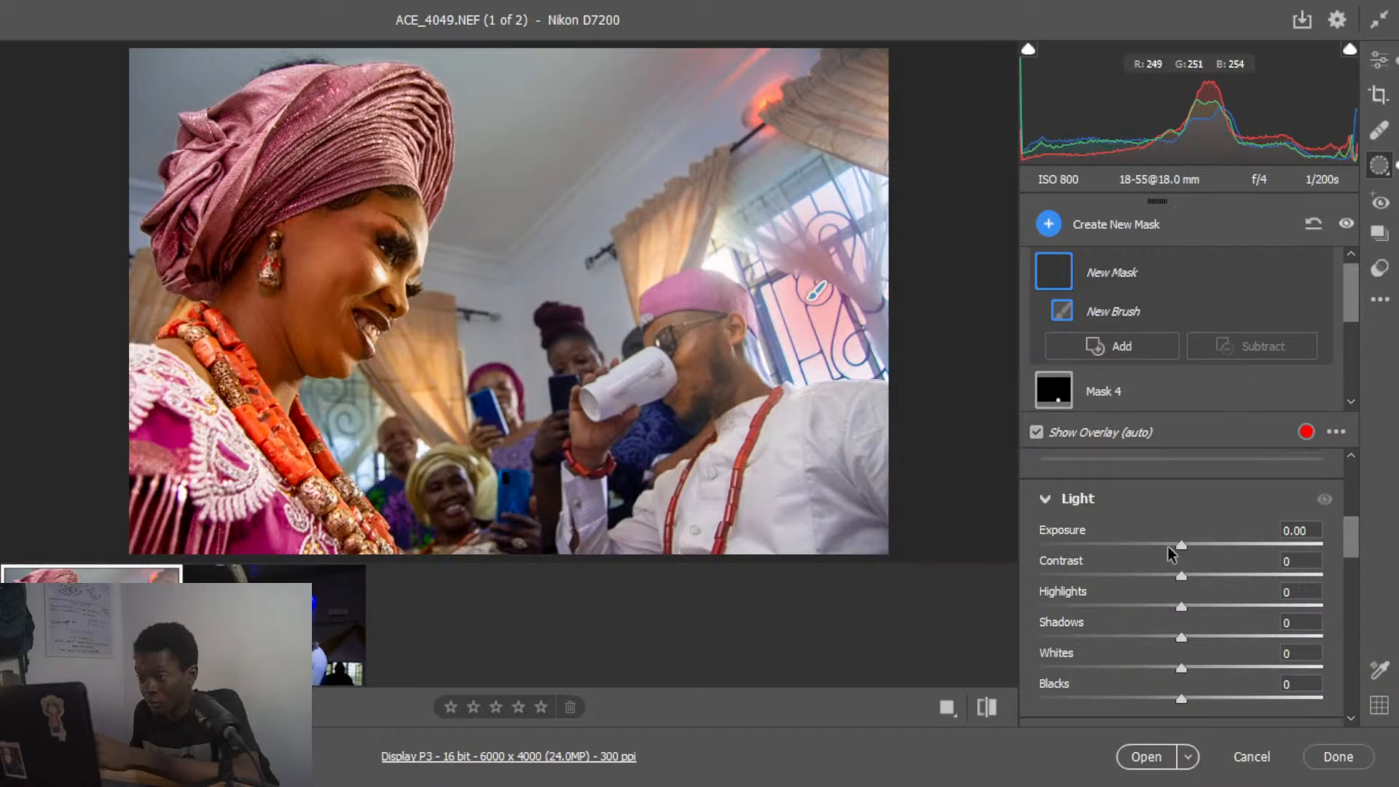
# - Darken the window mask by setting Exposure to -0.25 and Shadows to -33
pyautogui.moveTo(1167, 547); pyautogui.dragTo(1138, 549)
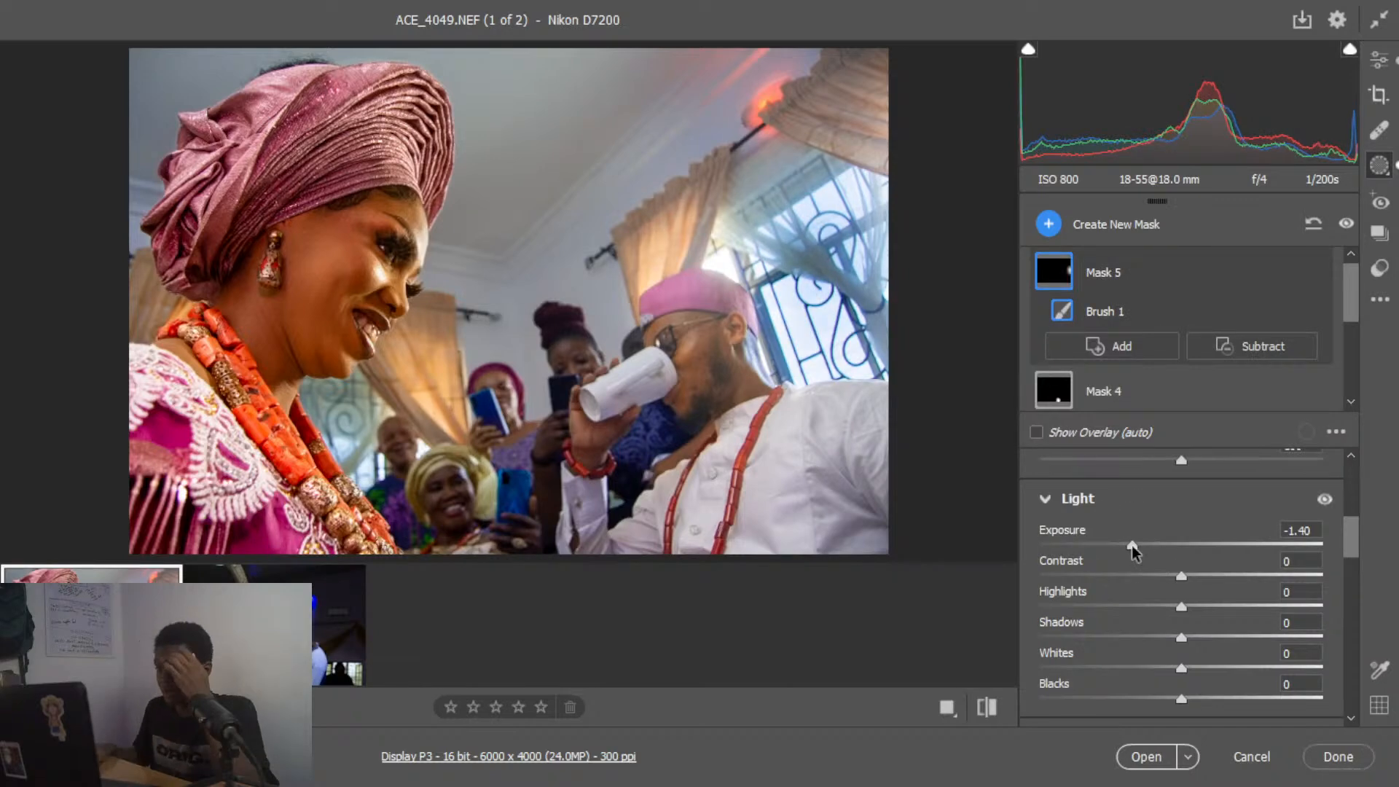
pyautogui.doubleClick(1131, 545)
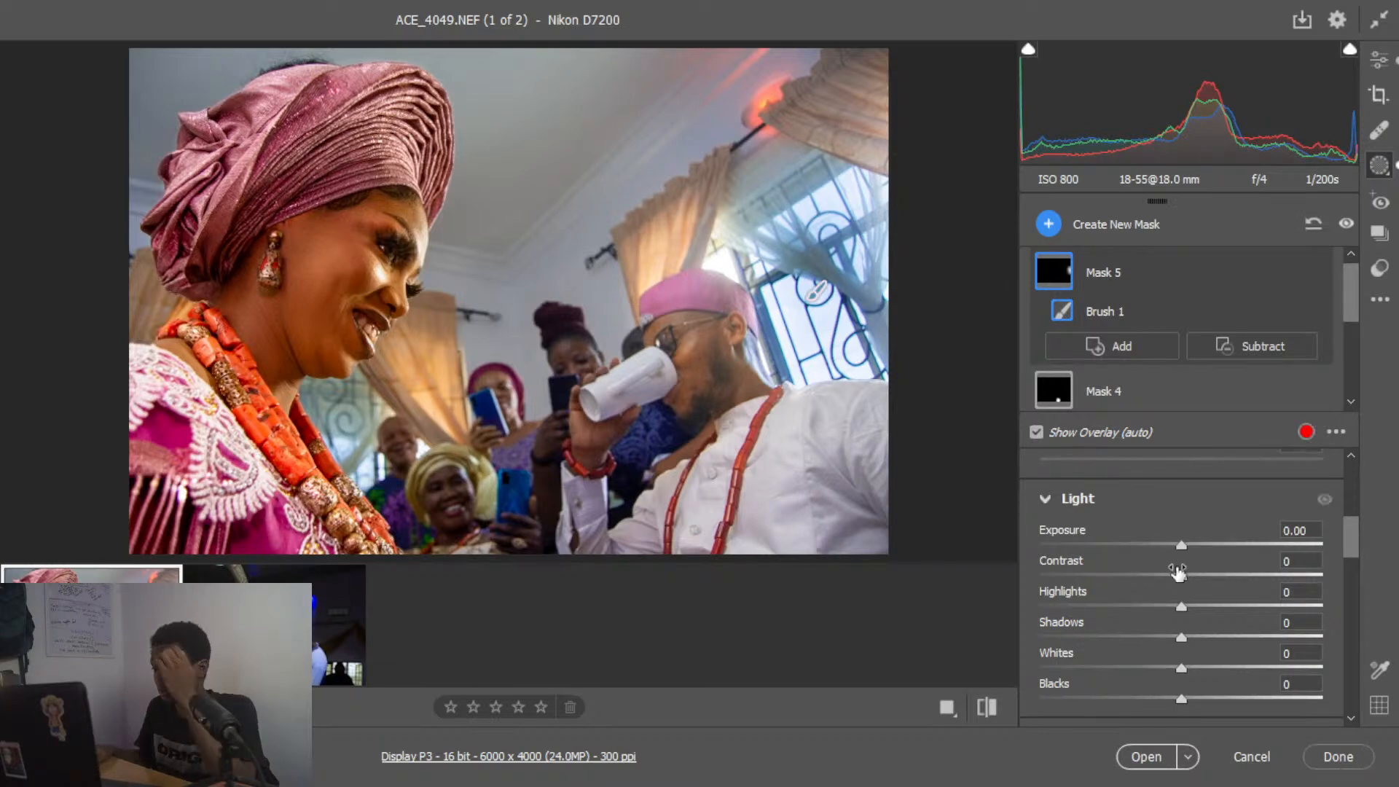
pyautogui.moveTo(1181, 547); pyautogui.dragTo(1171, 545)
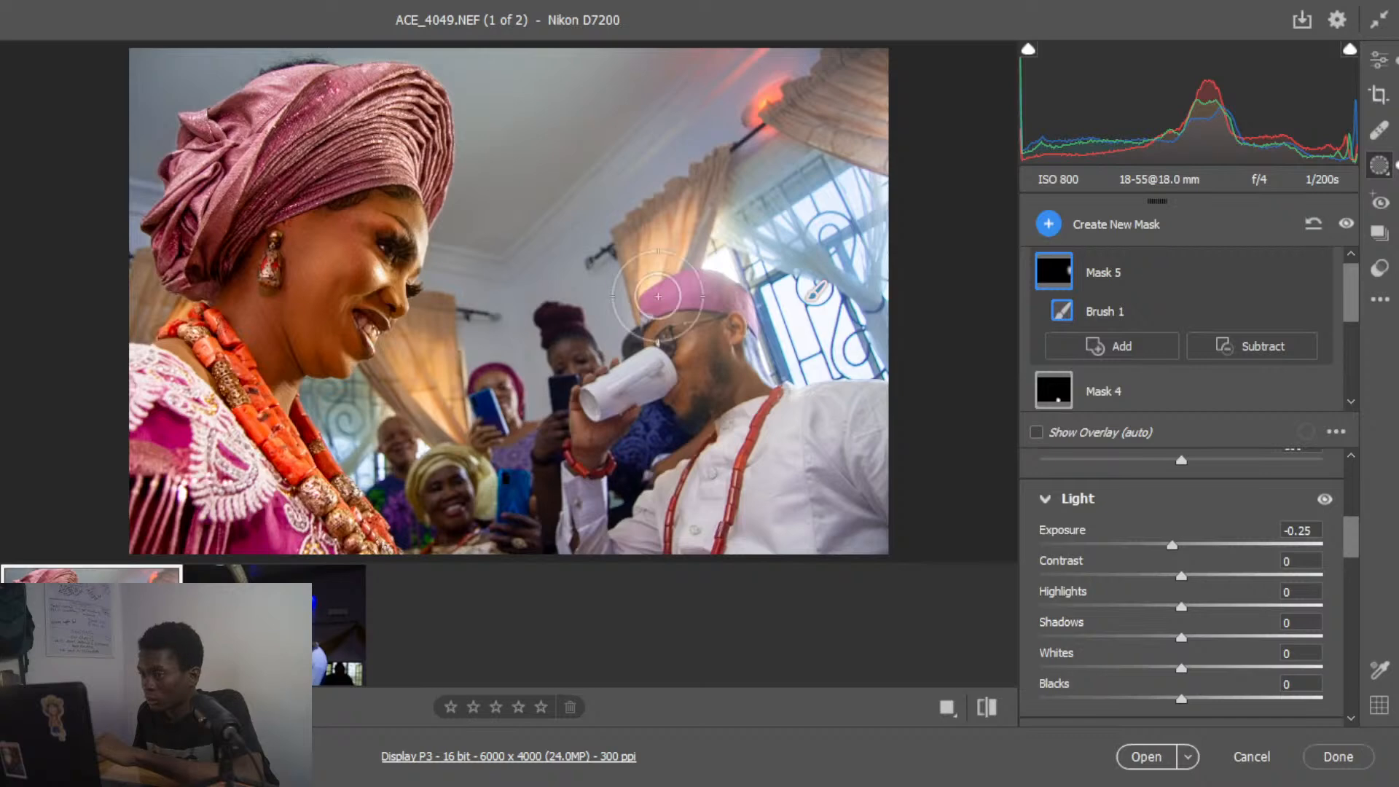
pyautogui.moveTo(812, 332)
pyautogui.mouseDown()
pyautogui.moveTo(795, 170)
pyautogui.moveTo(819, 237)
pyautogui.moveTo(816, 209)
pyautogui.moveTo(817, 335)
pyautogui.mouseUp()
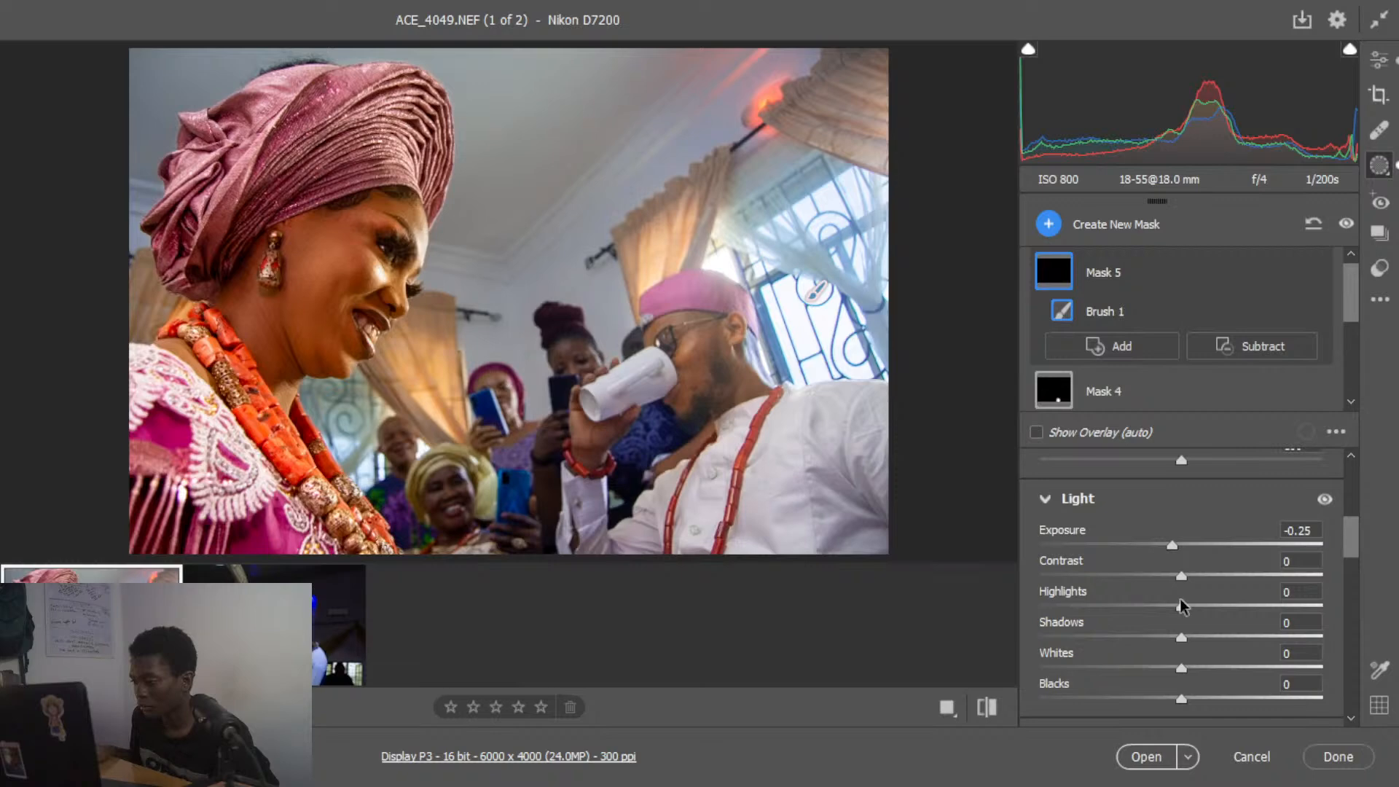
pyautogui.moveTo(1162, 631); pyautogui.dragTo(1147, 633)
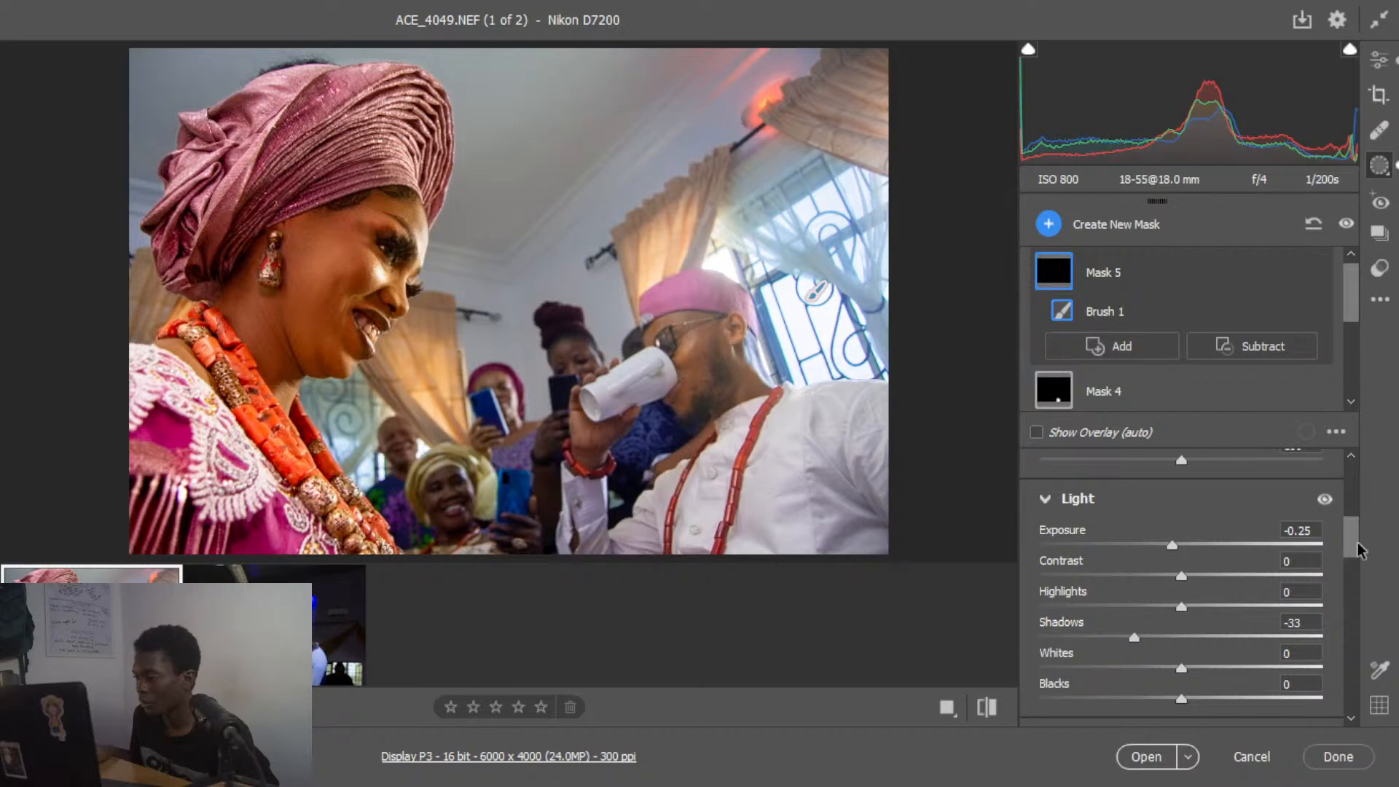
# - Set the window mask's Temperature to +1, then paint more of the window with brush size 14 and Flow 33
pyautogui.moveTo(1354, 542); pyautogui.dragTo(1345, 580)
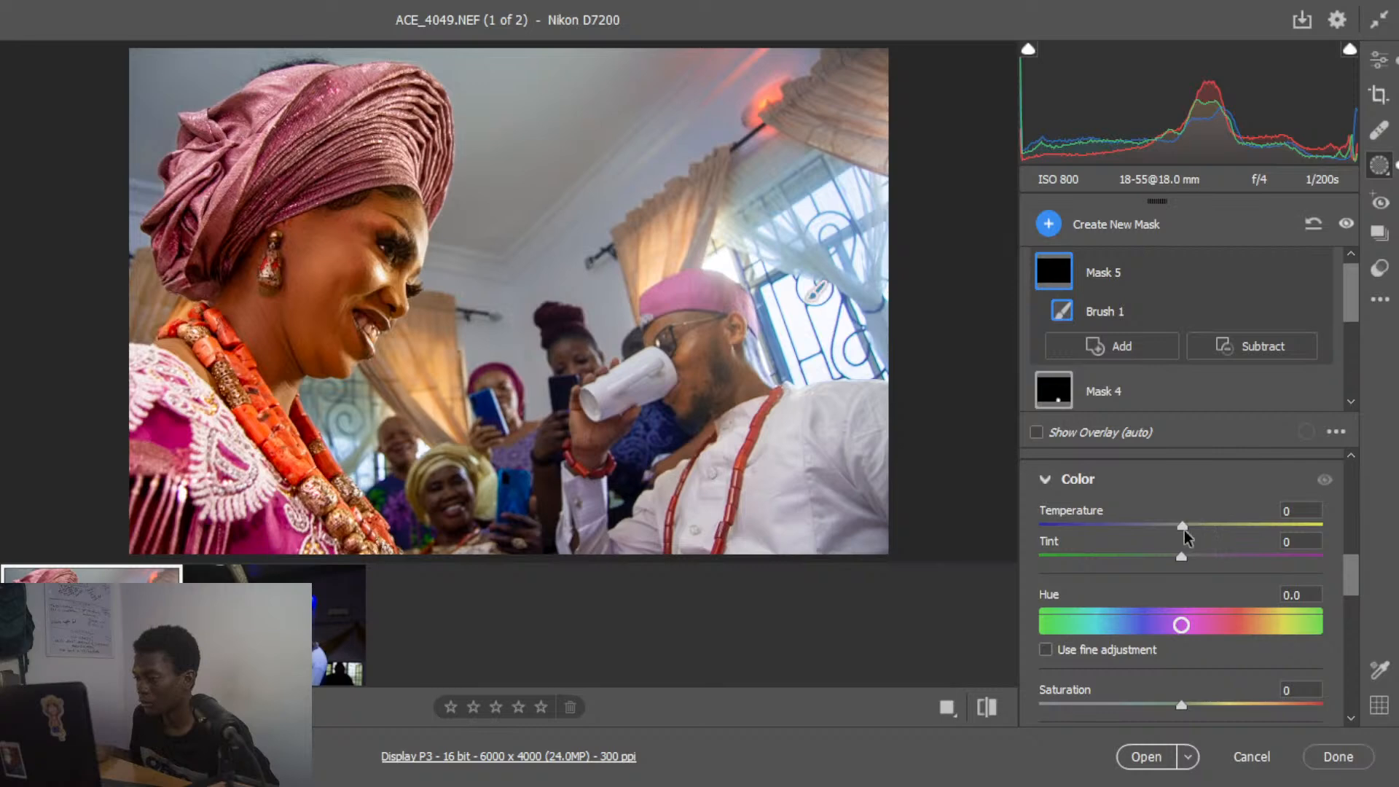
pyautogui.moveTo(1184, 532); pyautogui.dragTo(1191, 532)
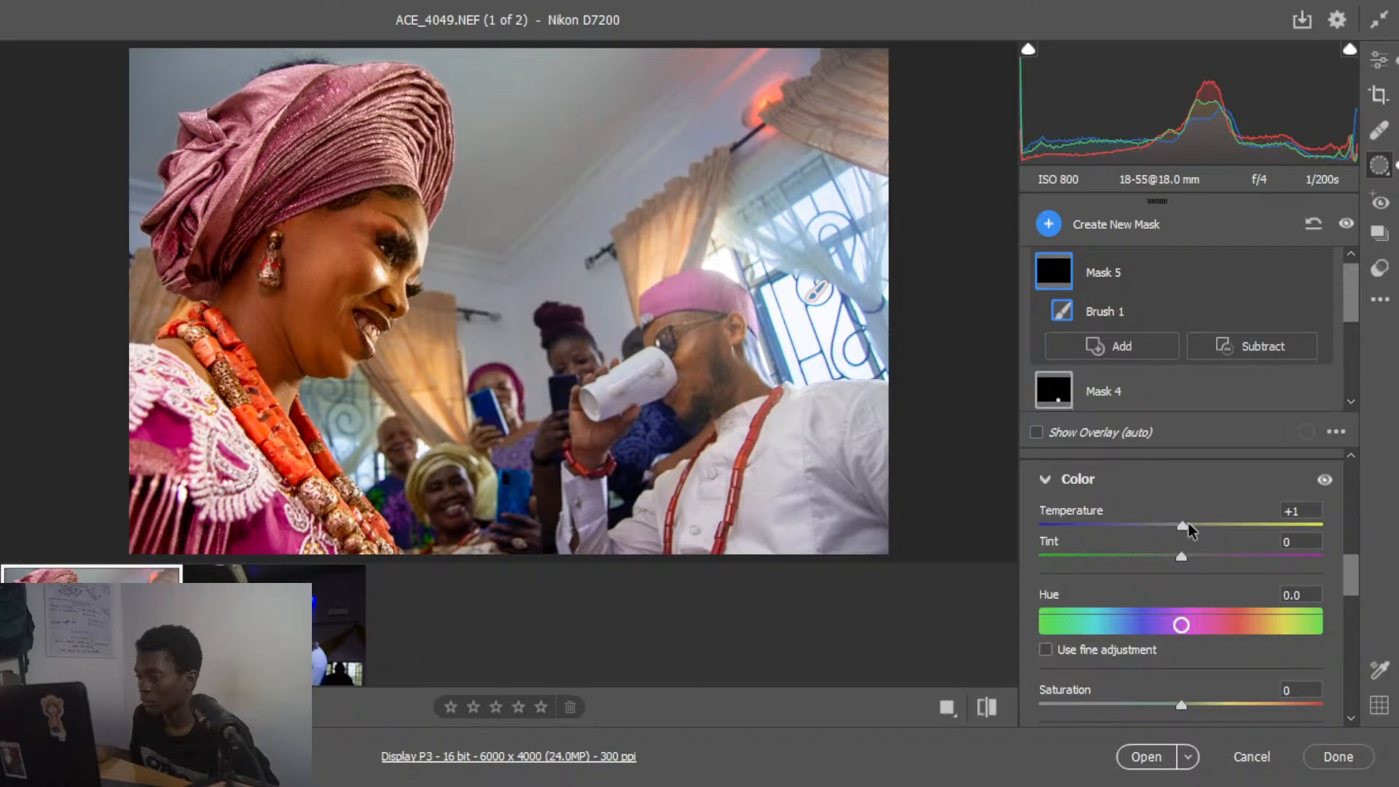
pyautogui.moveTo(1348, 558); pyautogui.dragTo(1353, 481)
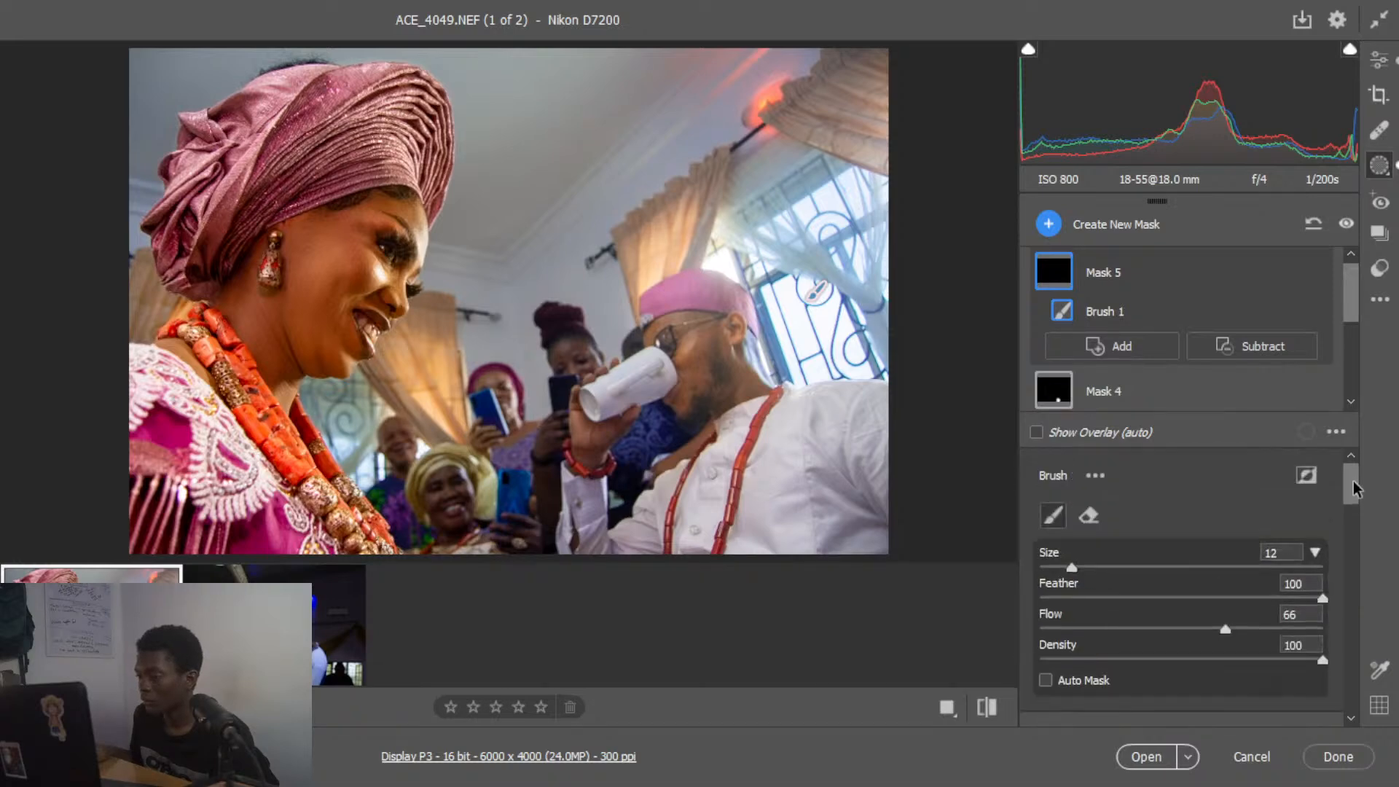
pyautogui.moveTo(1225, 629); pyautogui.dragTo(1131, 629)
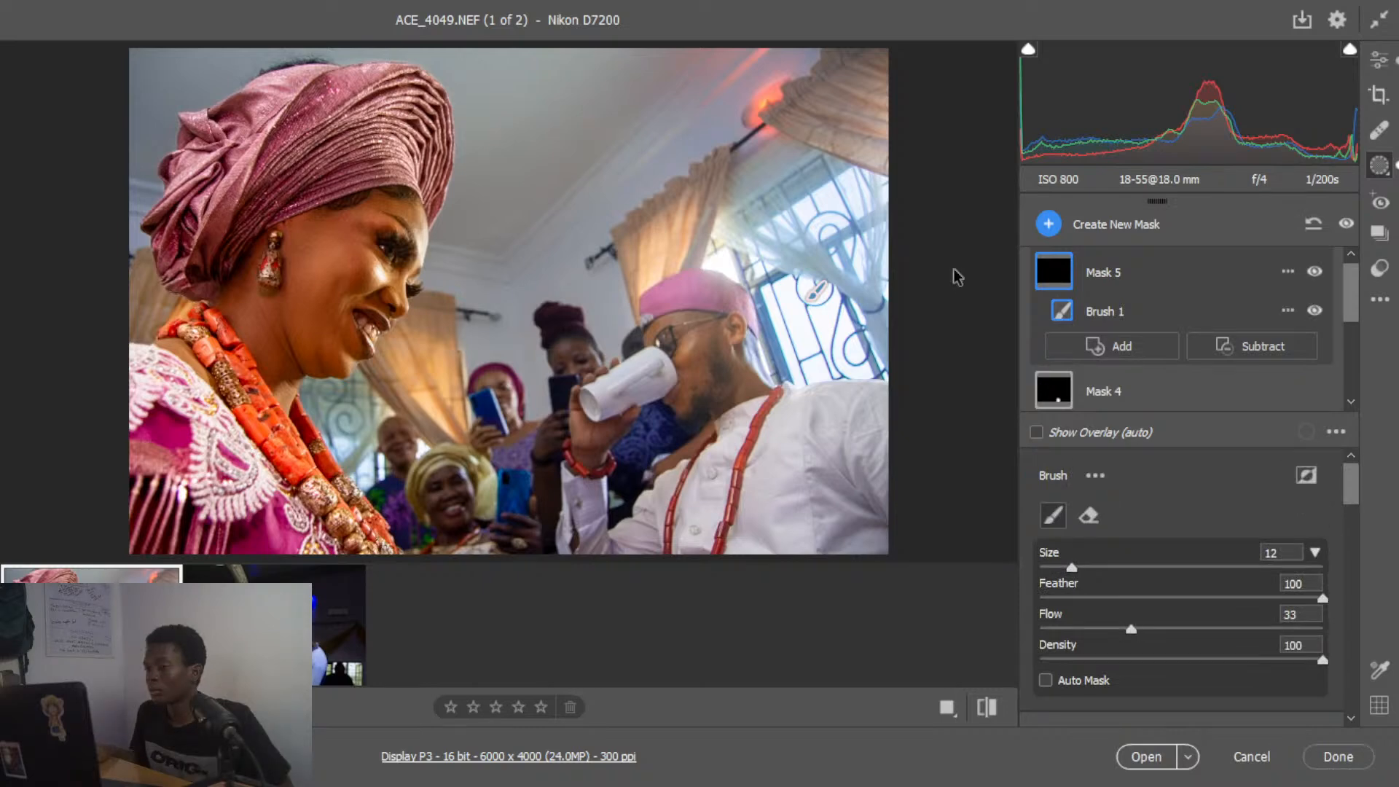
pyautogui.press(']')
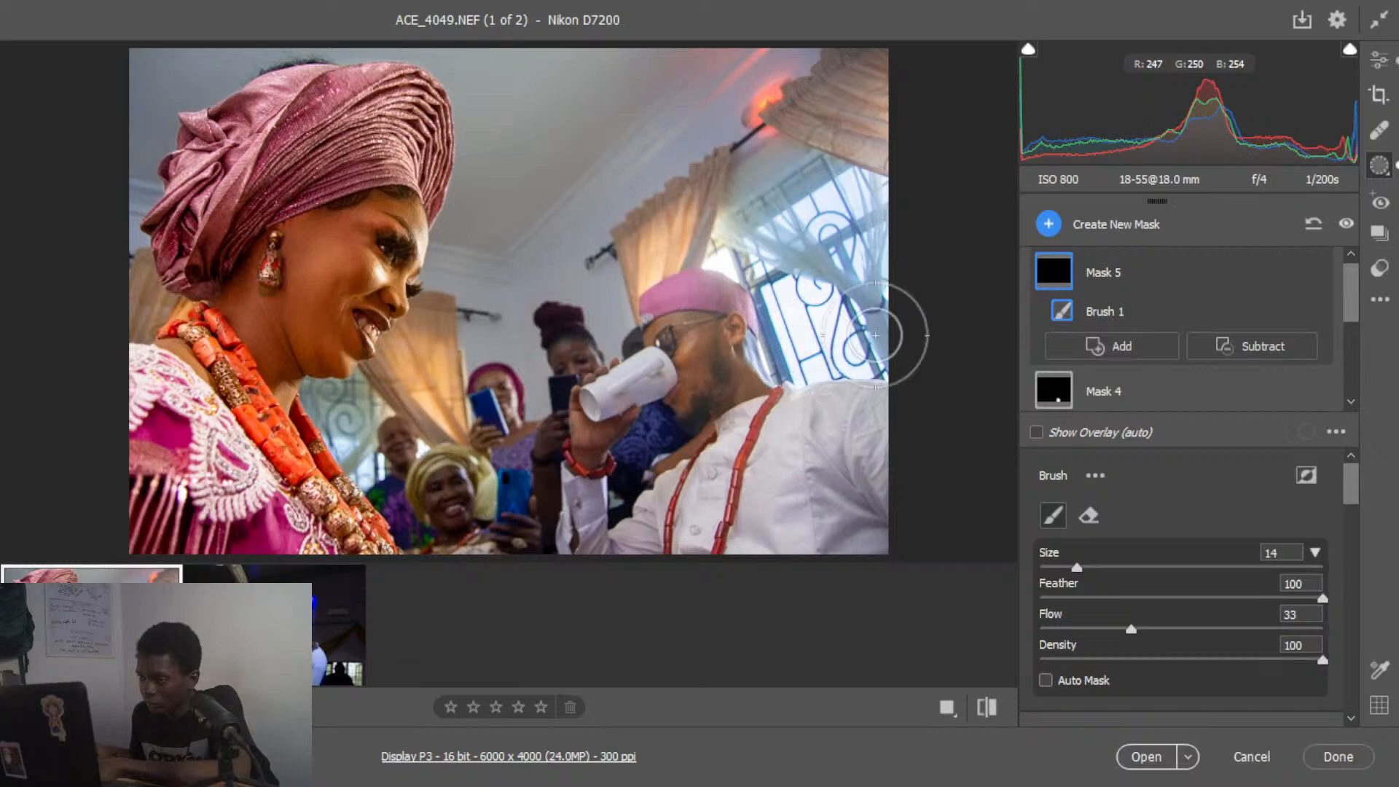
# - Set the window mask's Highlights to -28 and Temperature to +26
pyautogui.moveTo(1350, 481); pyautogui.dragTo(1349, 540)
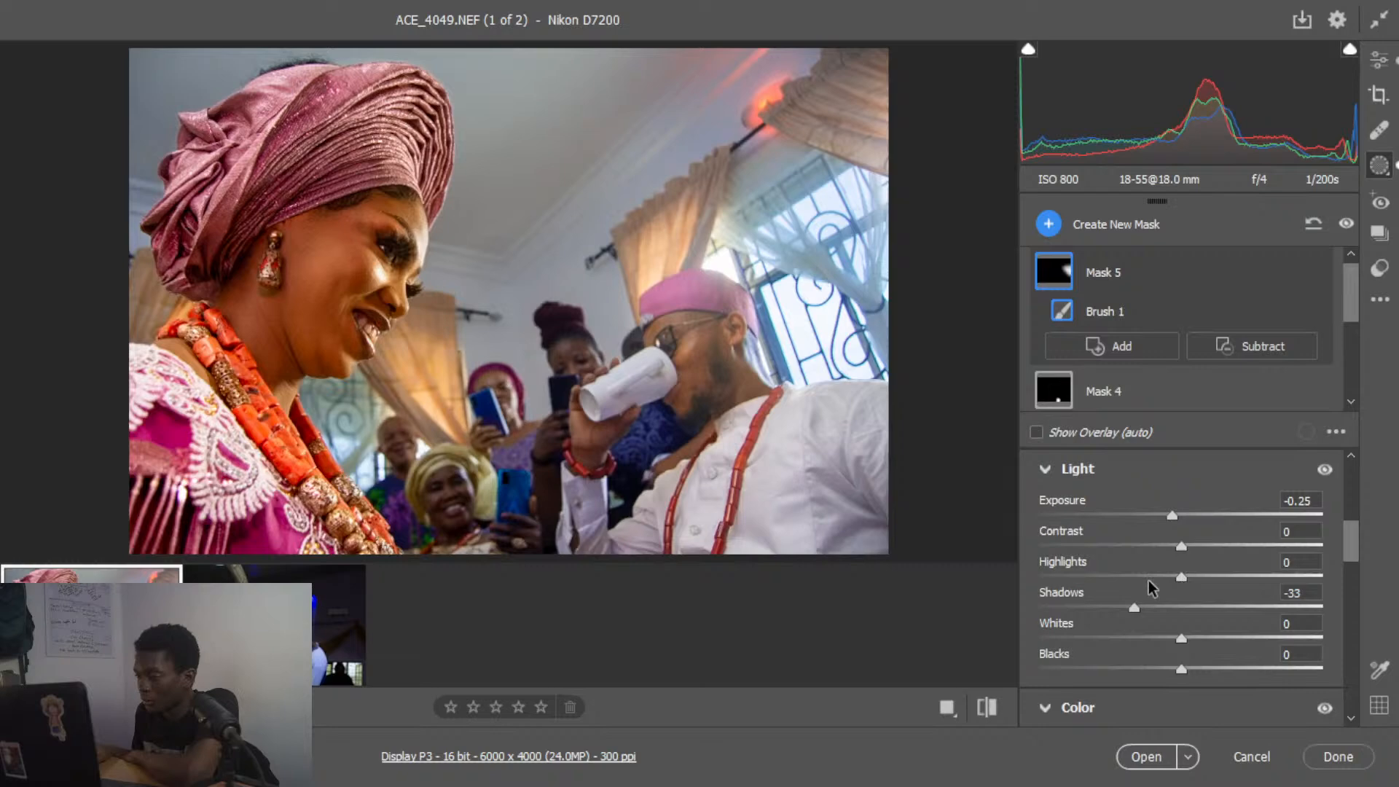
pyautogui.moveTo(1180, 577); pyautogui.dragTo(1143, 577)
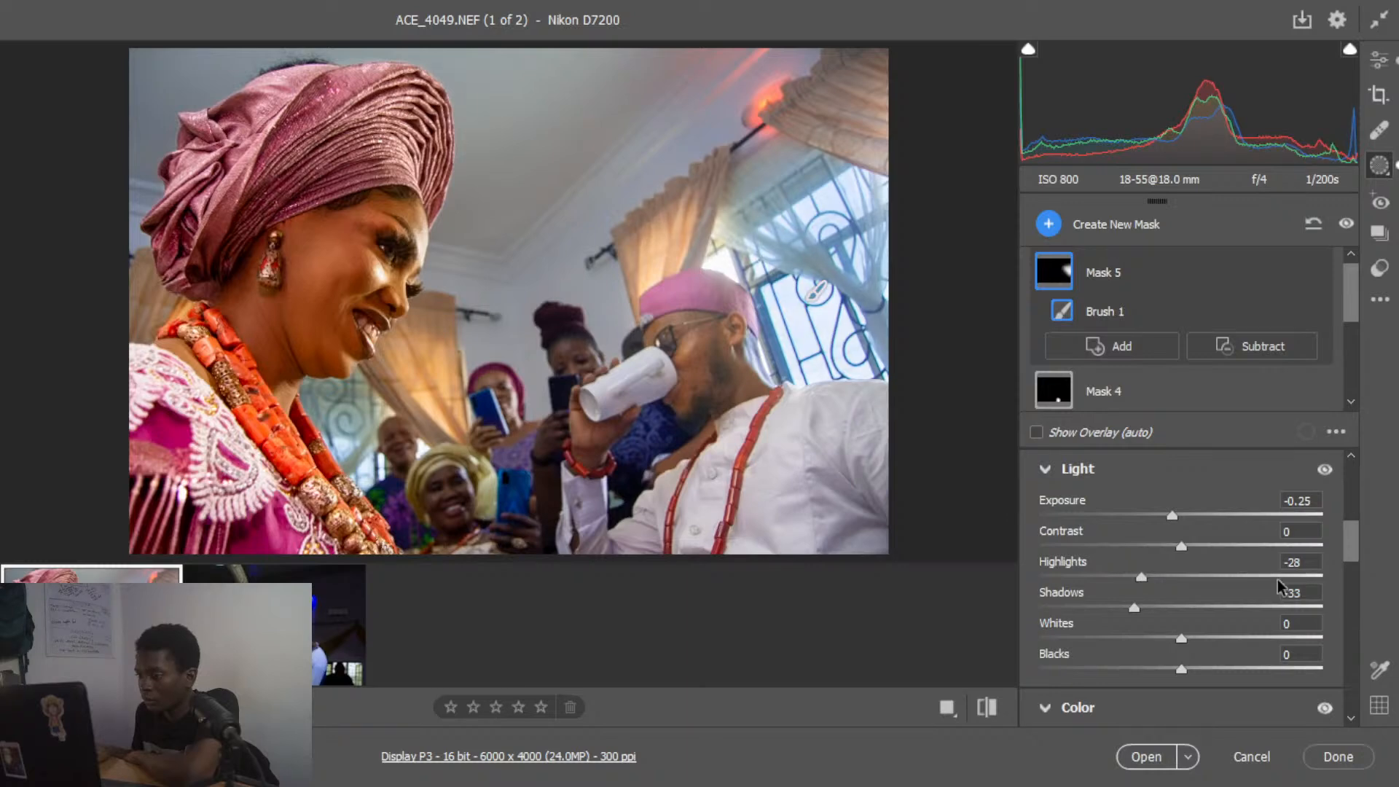
pyautogui.scroll(-3, 1349, 545)
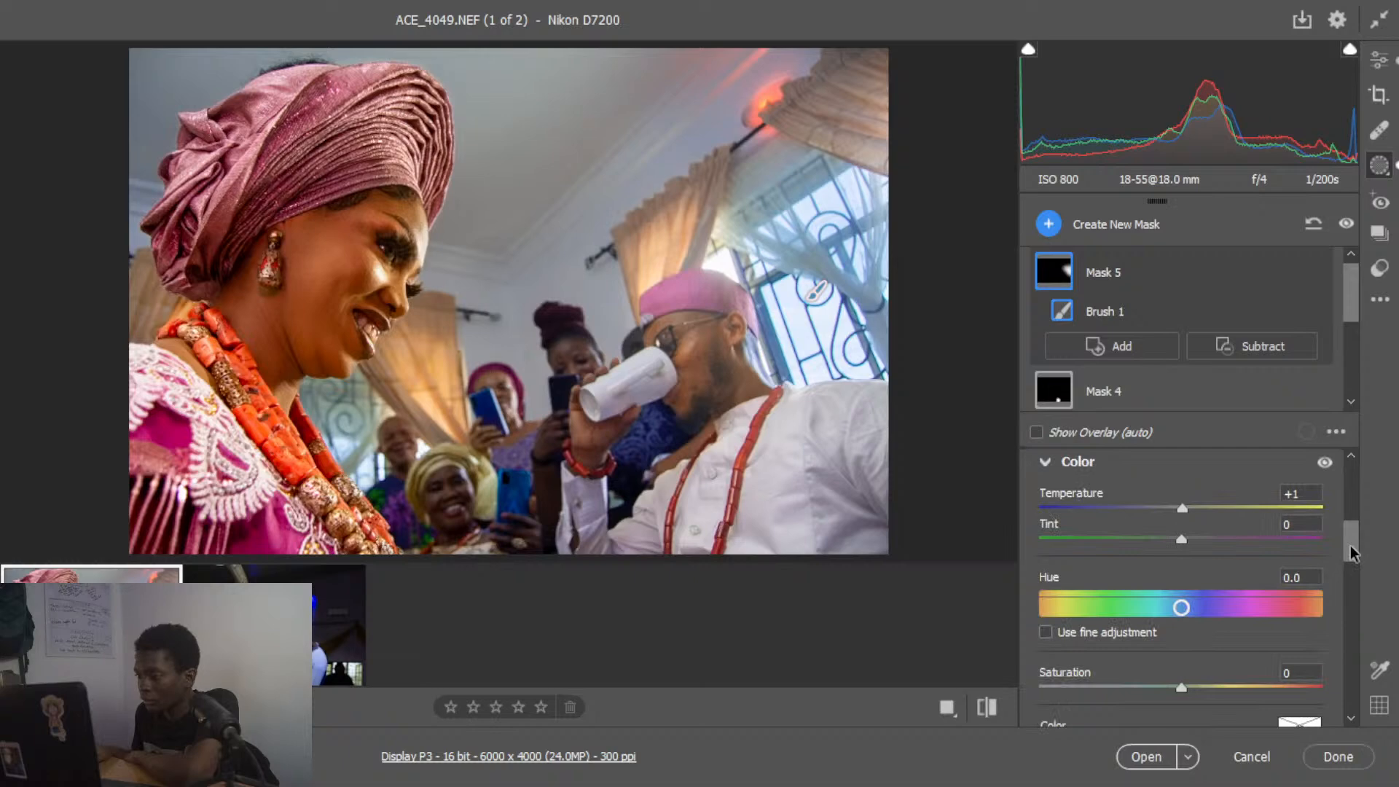
pyautogui.moveTo(1182, 509)
pyautogui.mouseDown()
pyautogui.moveTo(1227, 488)
pyautogui.moveTo(1203, 496)
pyautogui.mouseUp()
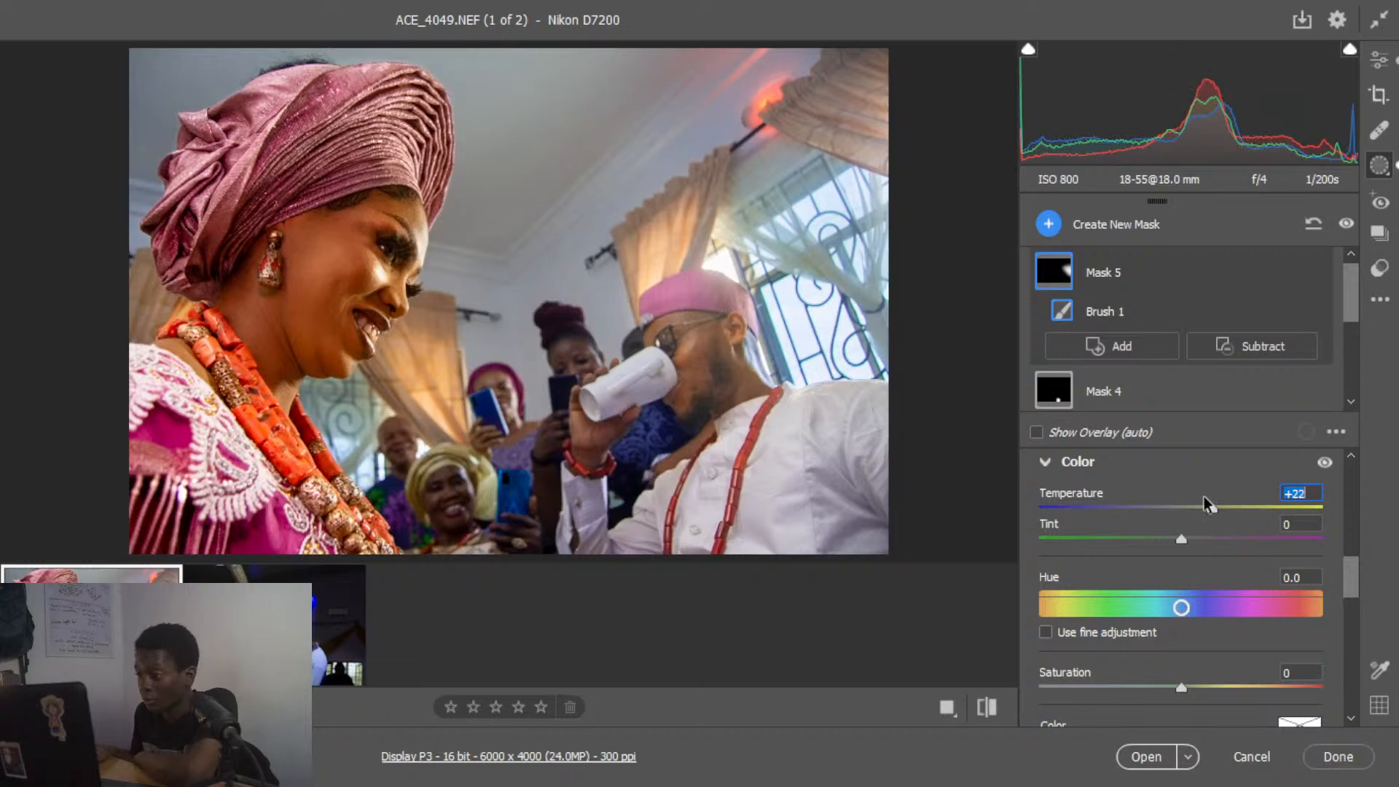
pyautogui.moveTo(1202, 495); pyautogui.dragTo(1208, 496)
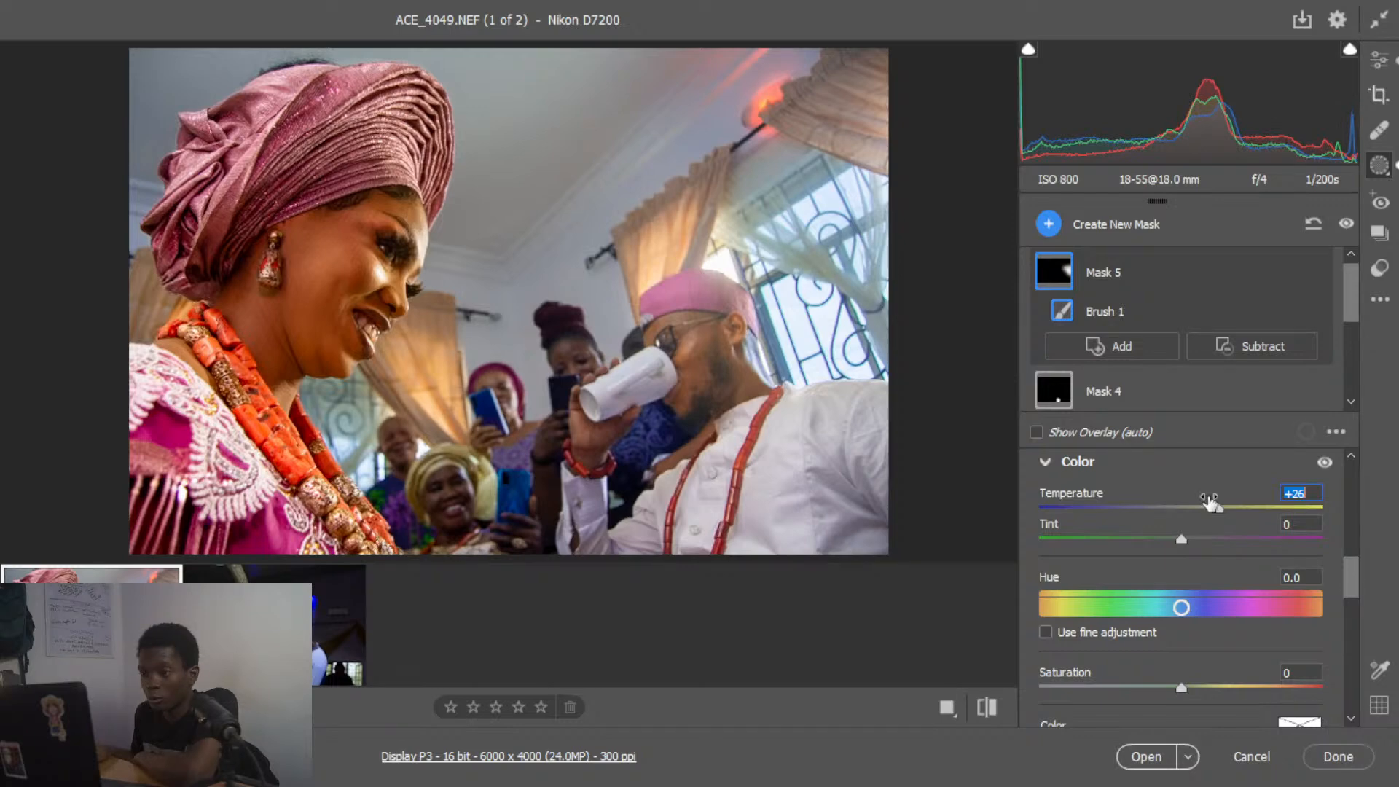
# - Select the background mask, Mask 1, and set its Temperature to -42
pyautogui.moveTo(1348, 579); pyautogui.dragTo(1345, 457)
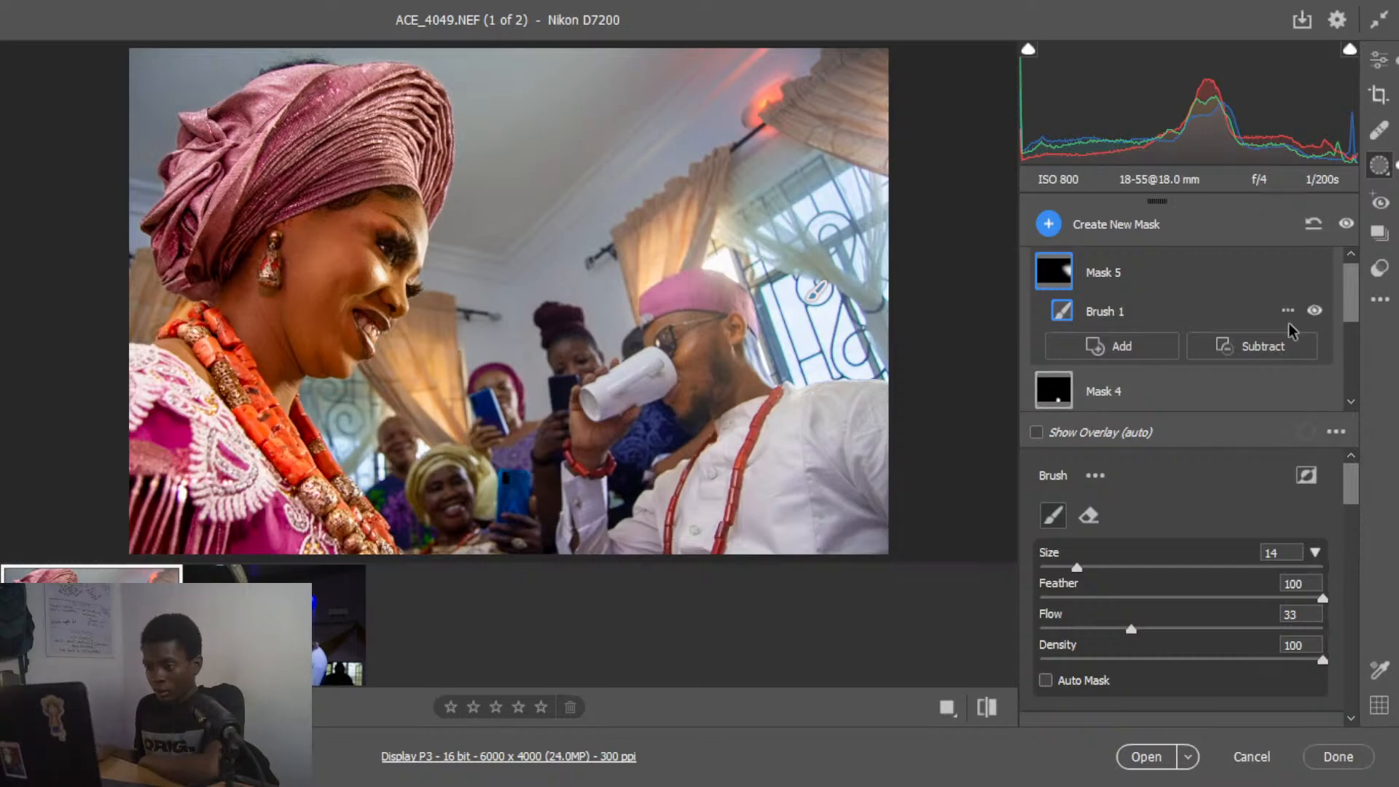
pyautogui.moveTo(1349, 315); pyautogui.dragTo(1356, 373)
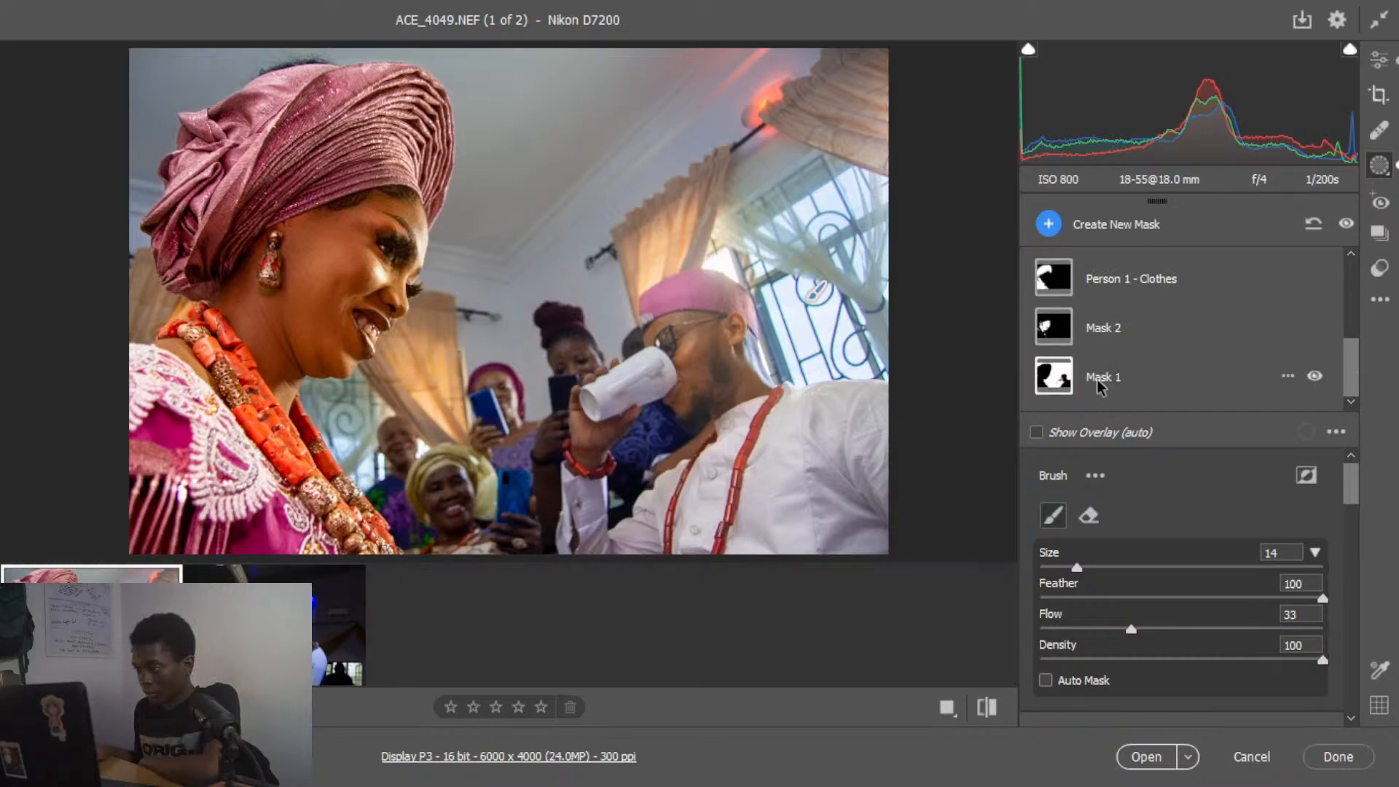
pyautogui.click(1119, 376)
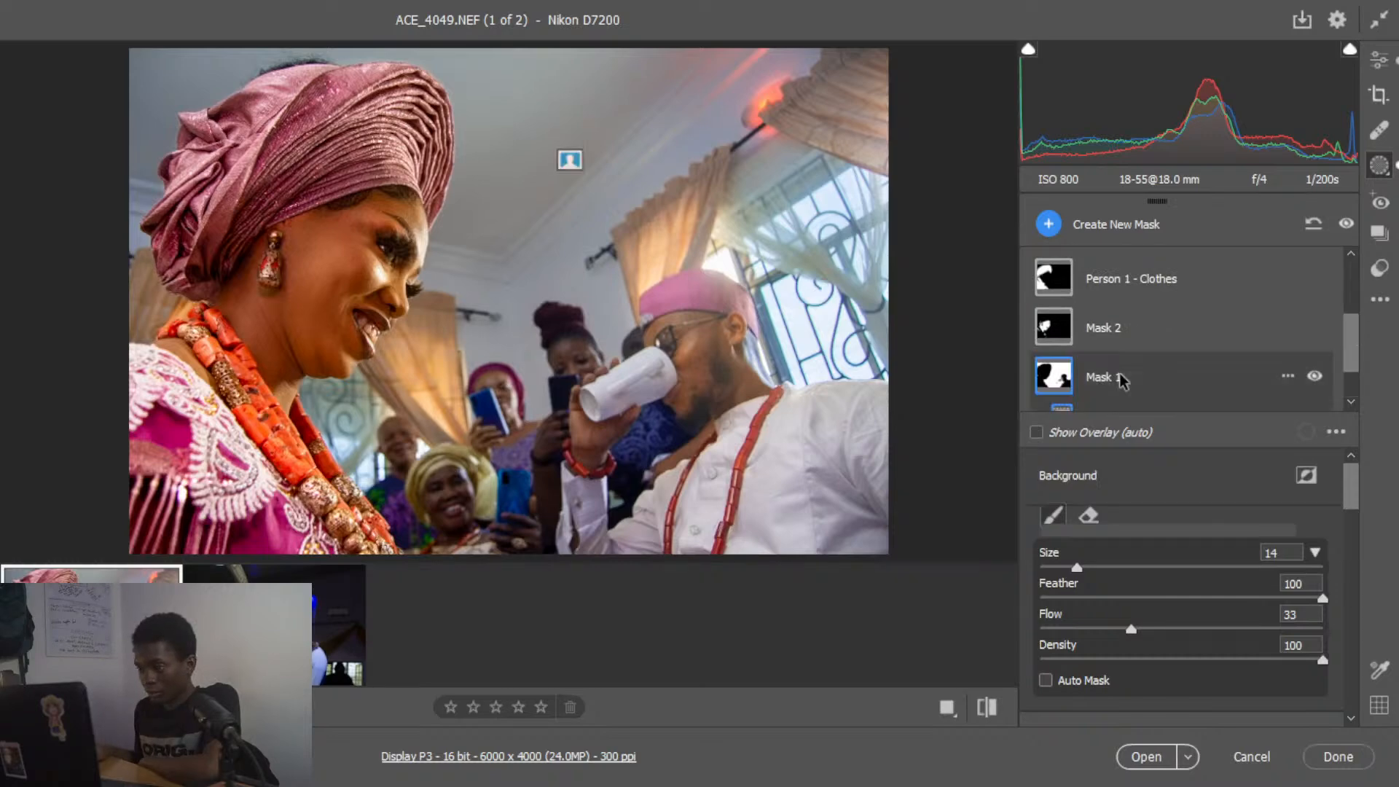
pyautogui.moveTo(1348, 481)
pyautogui.mouseDown()
pyautogui.moveTo(1349, 526)
pyautogui.moveTo(1350, 496)
pyautogui.mouseUp()
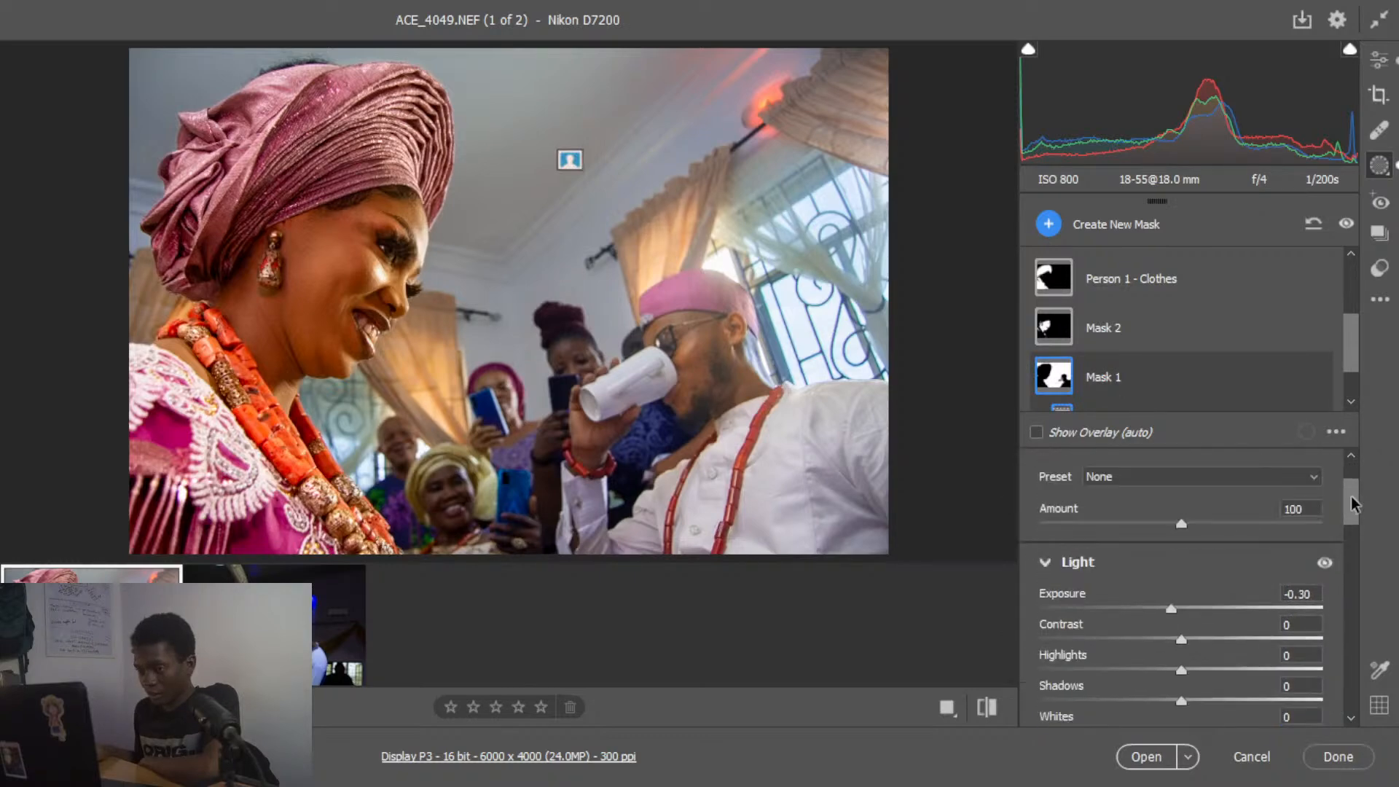
pyautogui.moveTo(1353, 495); pyautogui.dragTo(1352, 535)
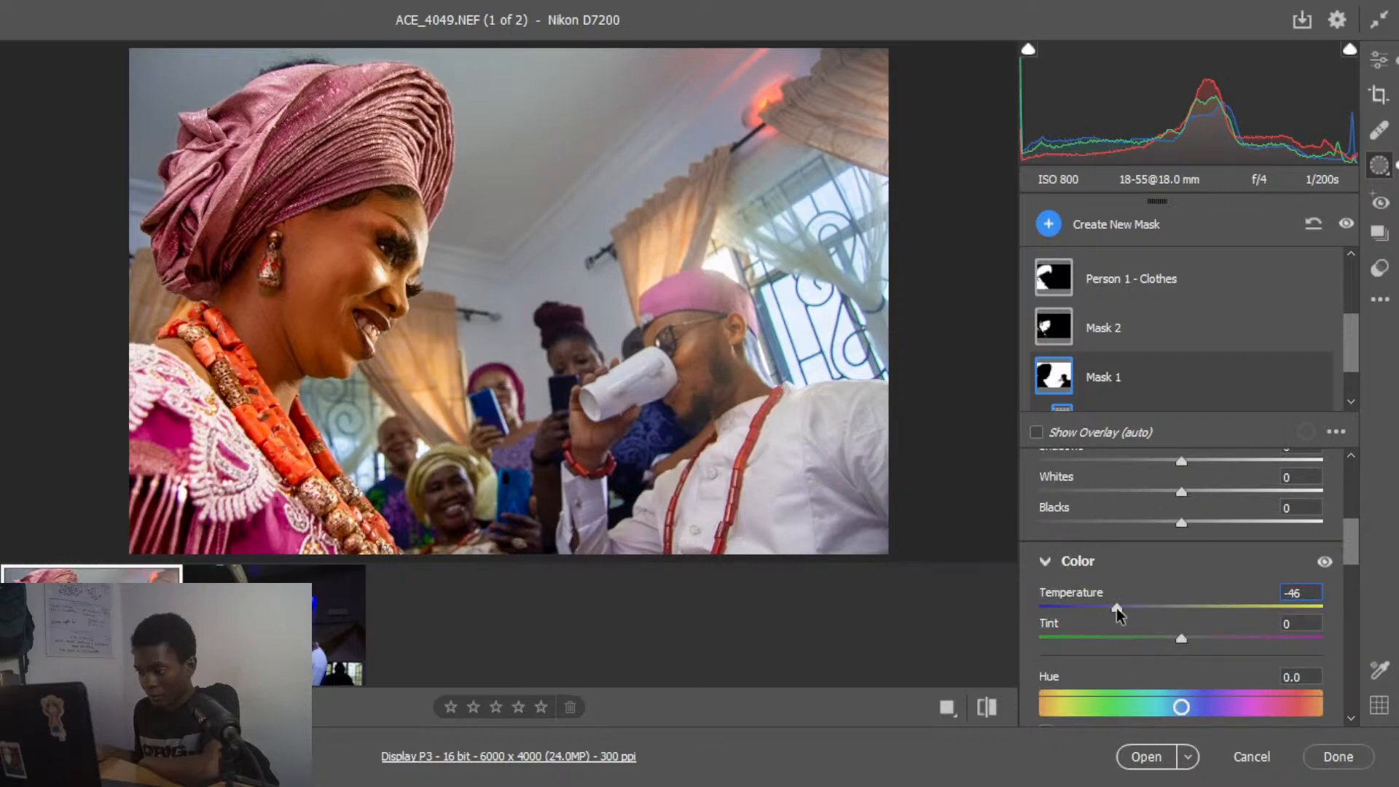
pyautogui.moveTo(1116, 607); pyautogui.dragTo(1156, 596)
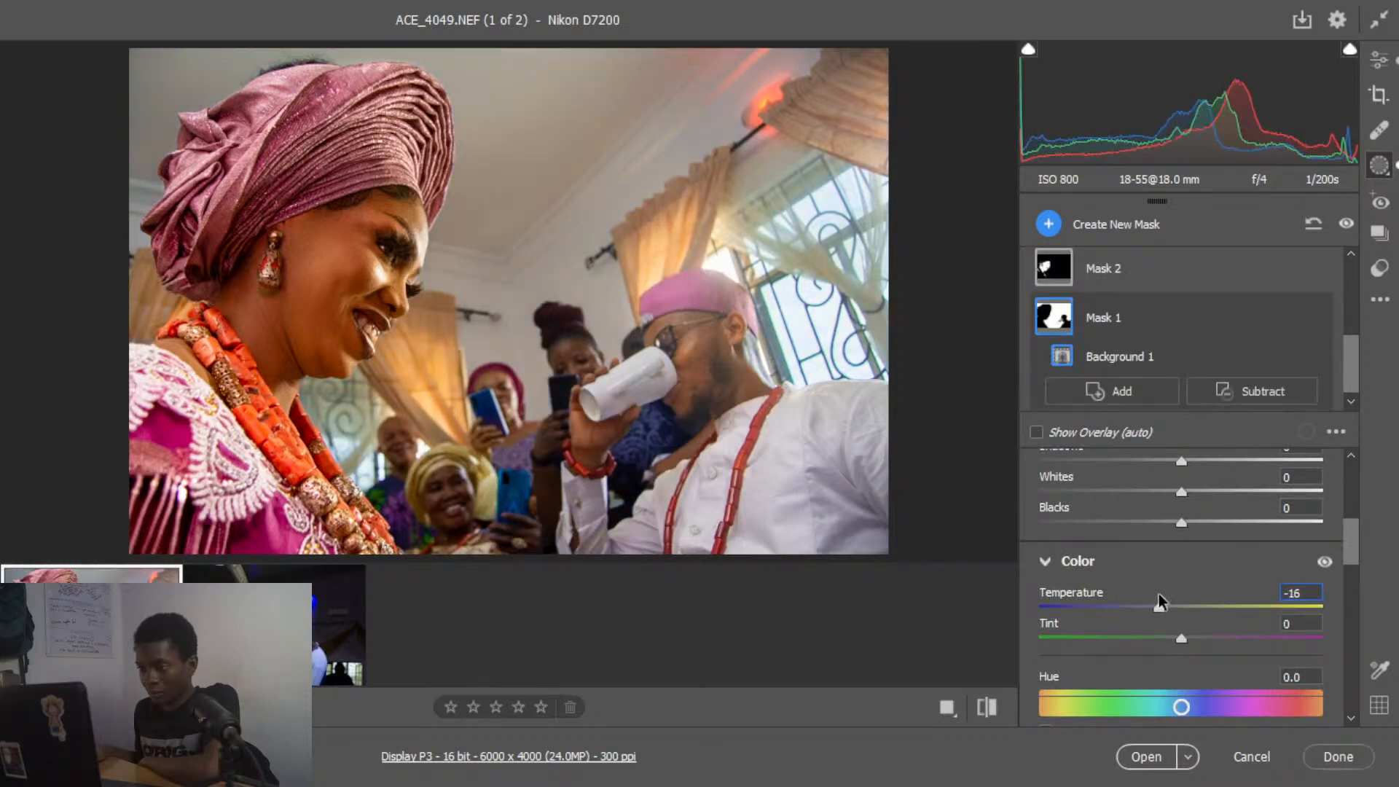
pyautogui.moveTo(1164, 602); pyautogui.dragTo(1121, 606)
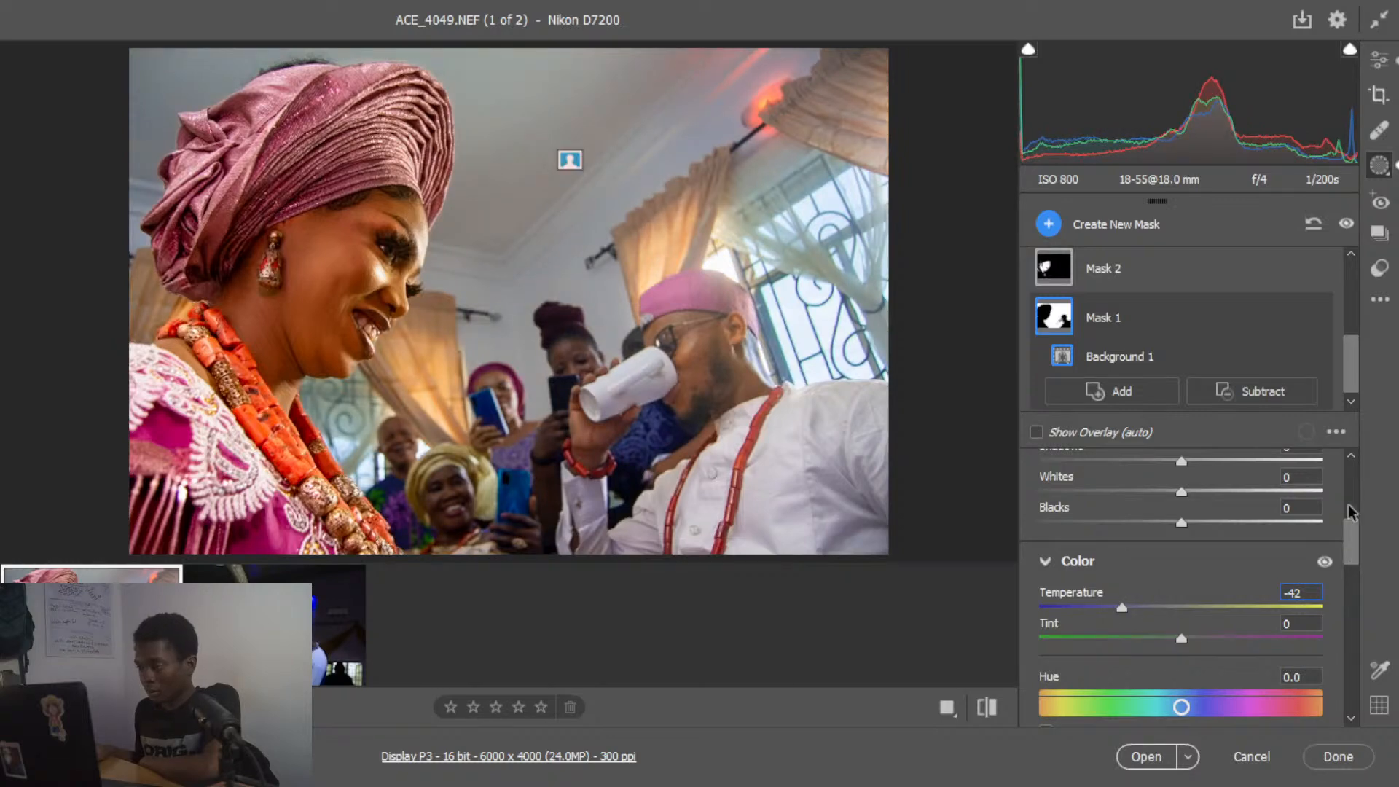
# - Set the background mask's Exposure to -0.35, Contrast to +9 and Shadows to -1
pyautogui.scroll(5, 1350, 502)
pyautogui.moveTo(1350, 498); pyautogui.dragTo(1349, 526)
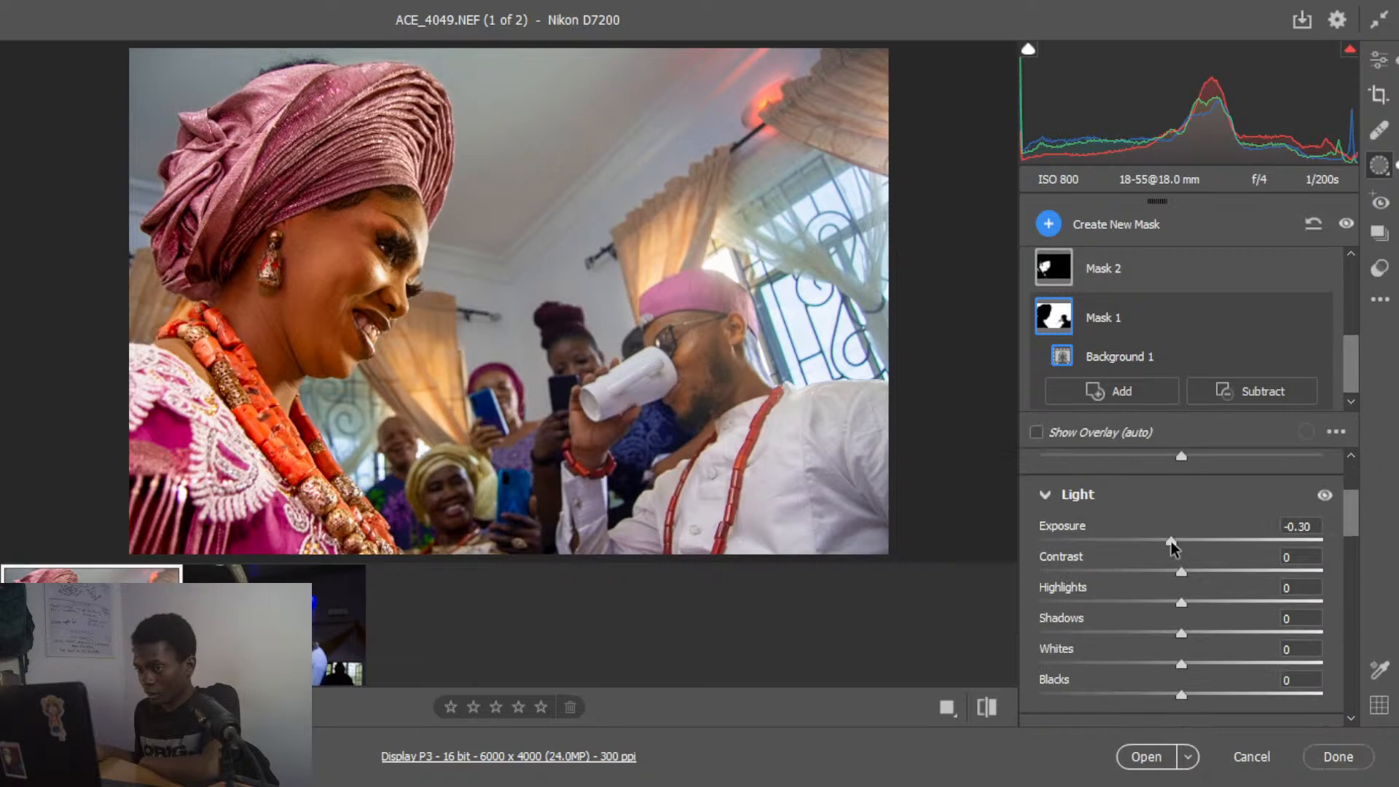
pyautogui.moveTo(1170, 542); pyautogui.dragTo(1170, 542)
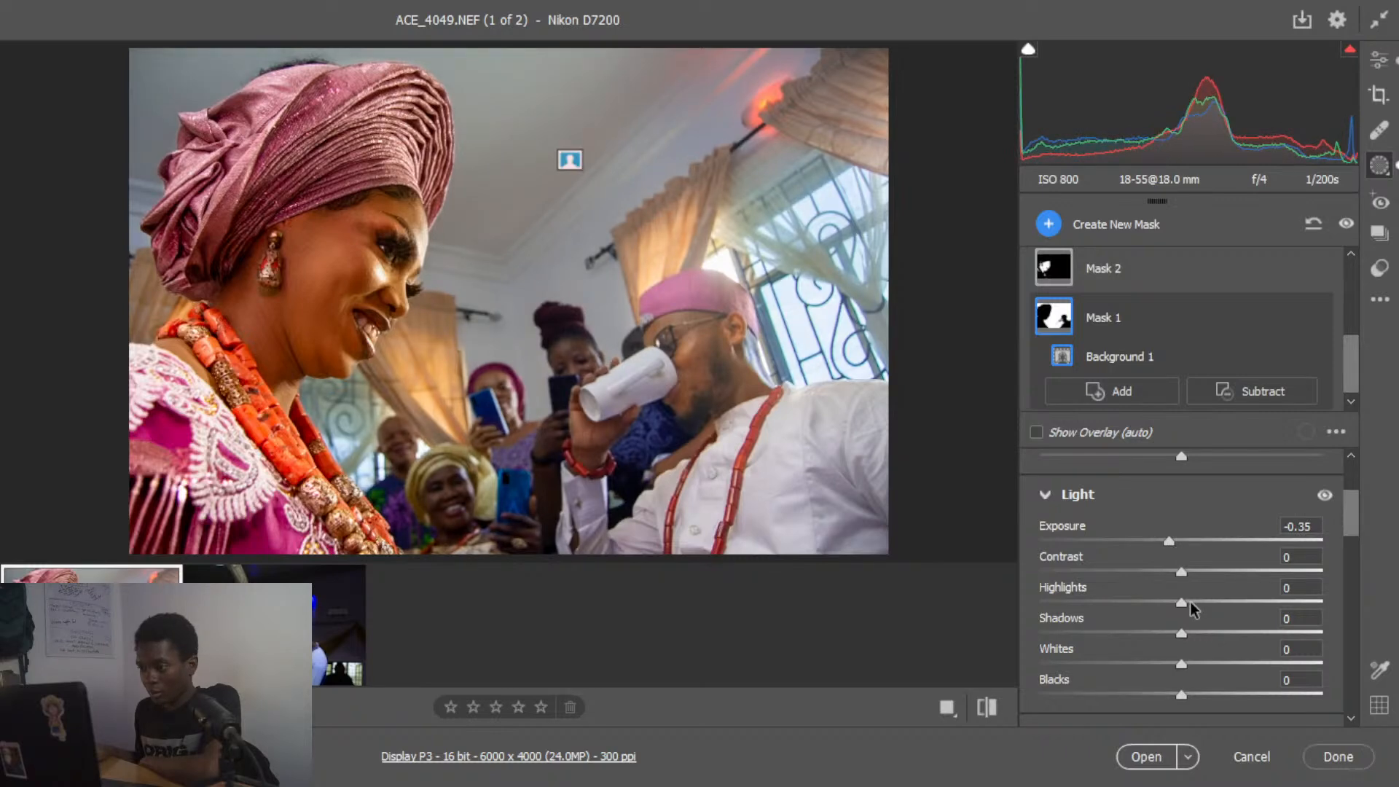
pyautogui.moveTo(1165, 636)
pyautogui.mouseDown()
pyautogui.moveTo(1187, 631)
pyautogui.moveTo(1170, 635)
pyautogui.mouseUp()
pyautogui.moveTo(1182, 566); pyautogui.dragTo(1195, 571)
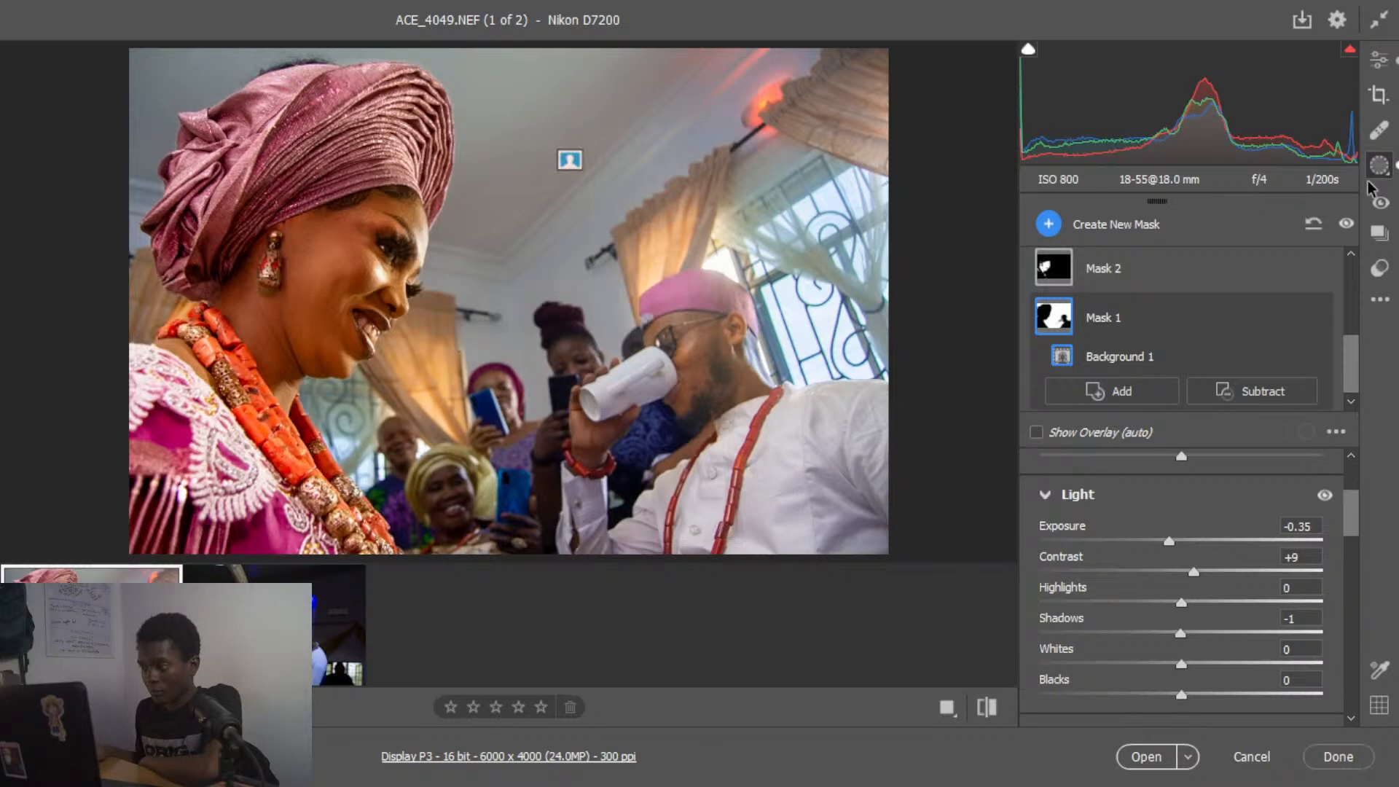
# - Return to the global adjustments and compare the photo before and after editing side by side, then restore the single view
pyautogui.click(1381, 62)
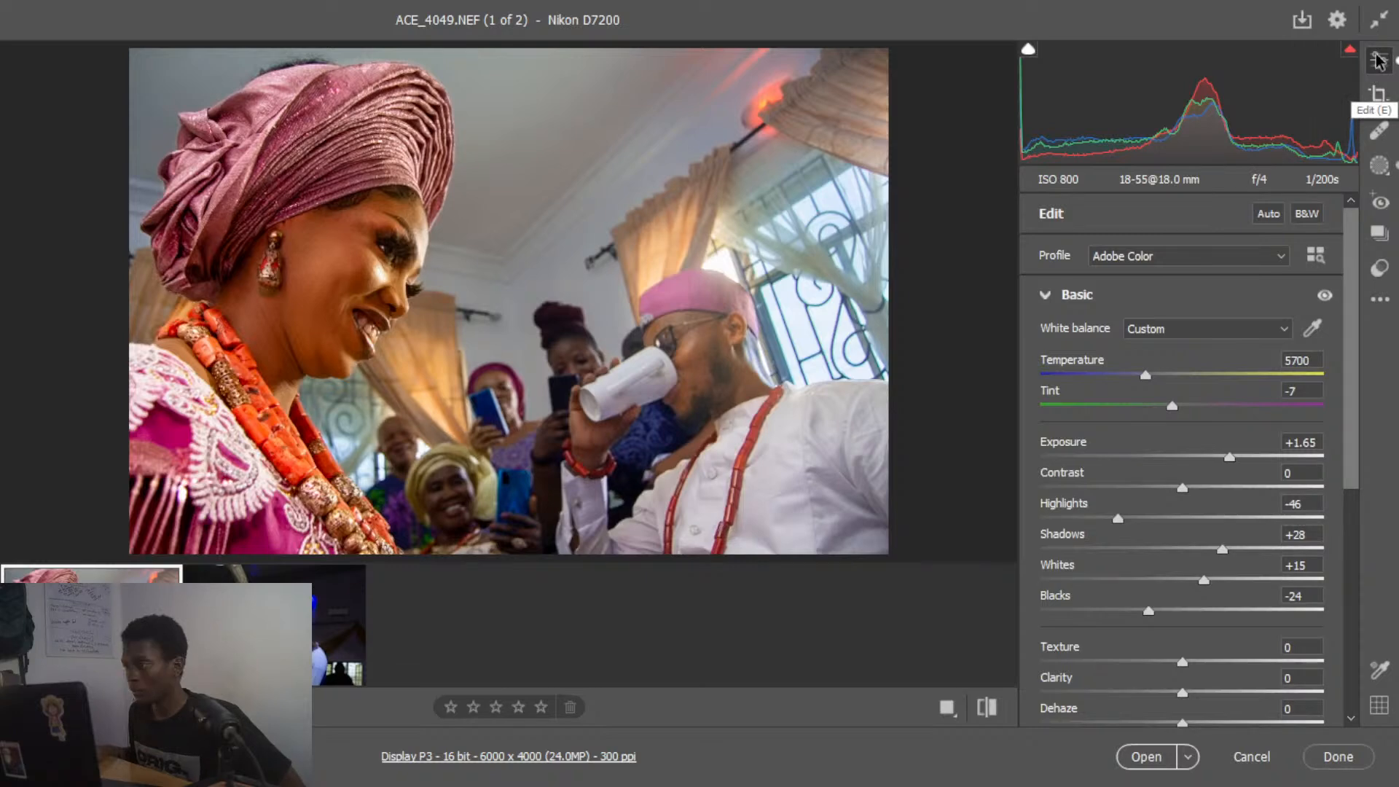
pyautogui.scroll(-3, 1183, 437)
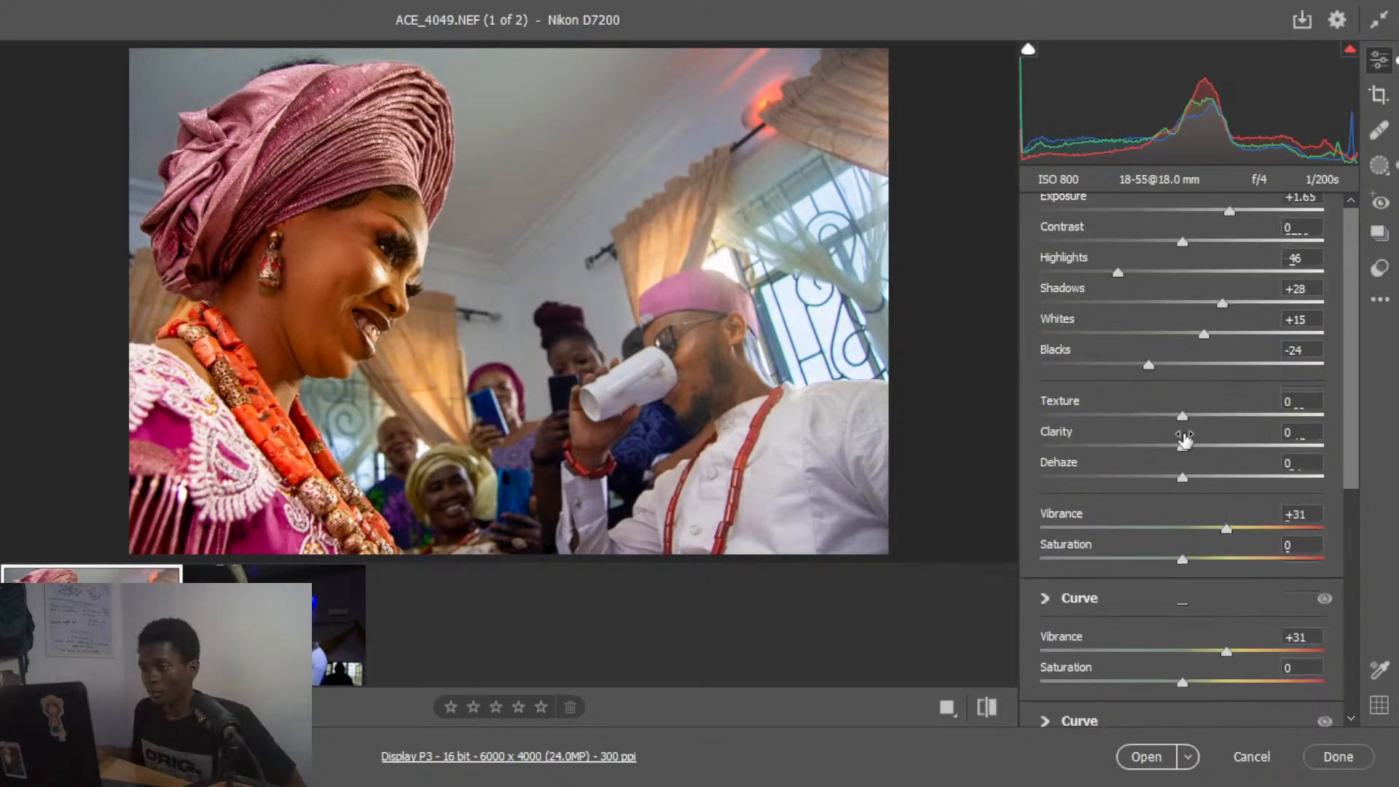
pyautogui.scroll(-2, 1183, 437)
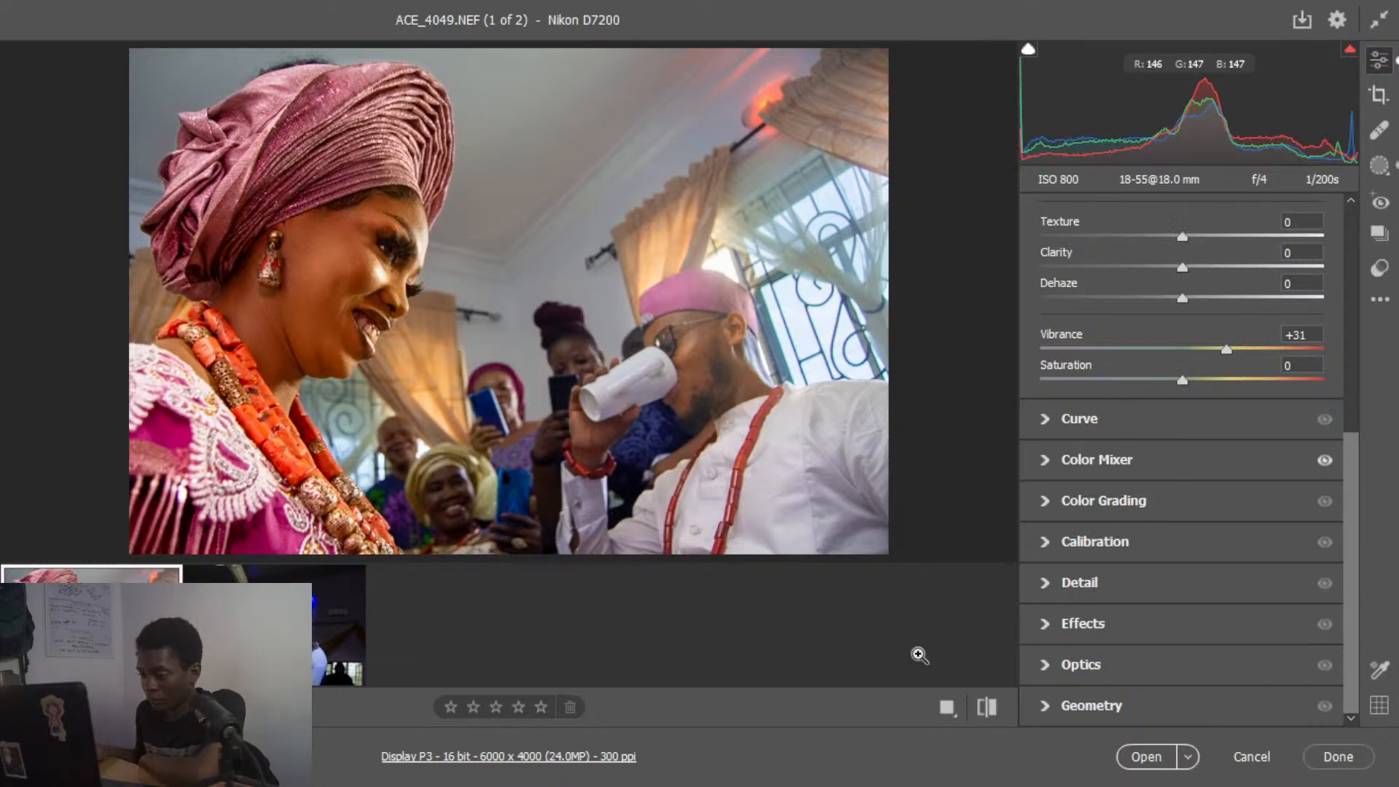
pyautogui.click(944, 710)
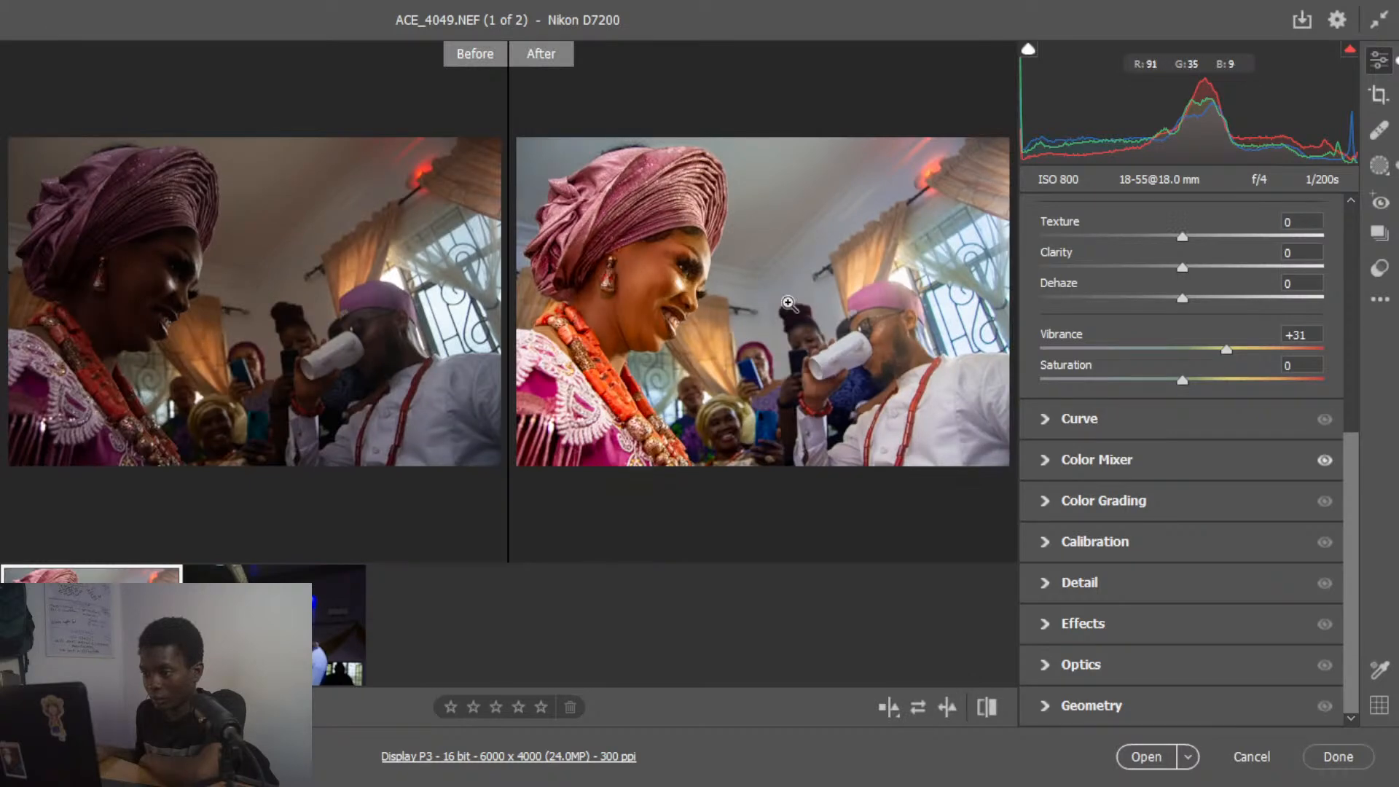
pyautogui.click(886, 708)
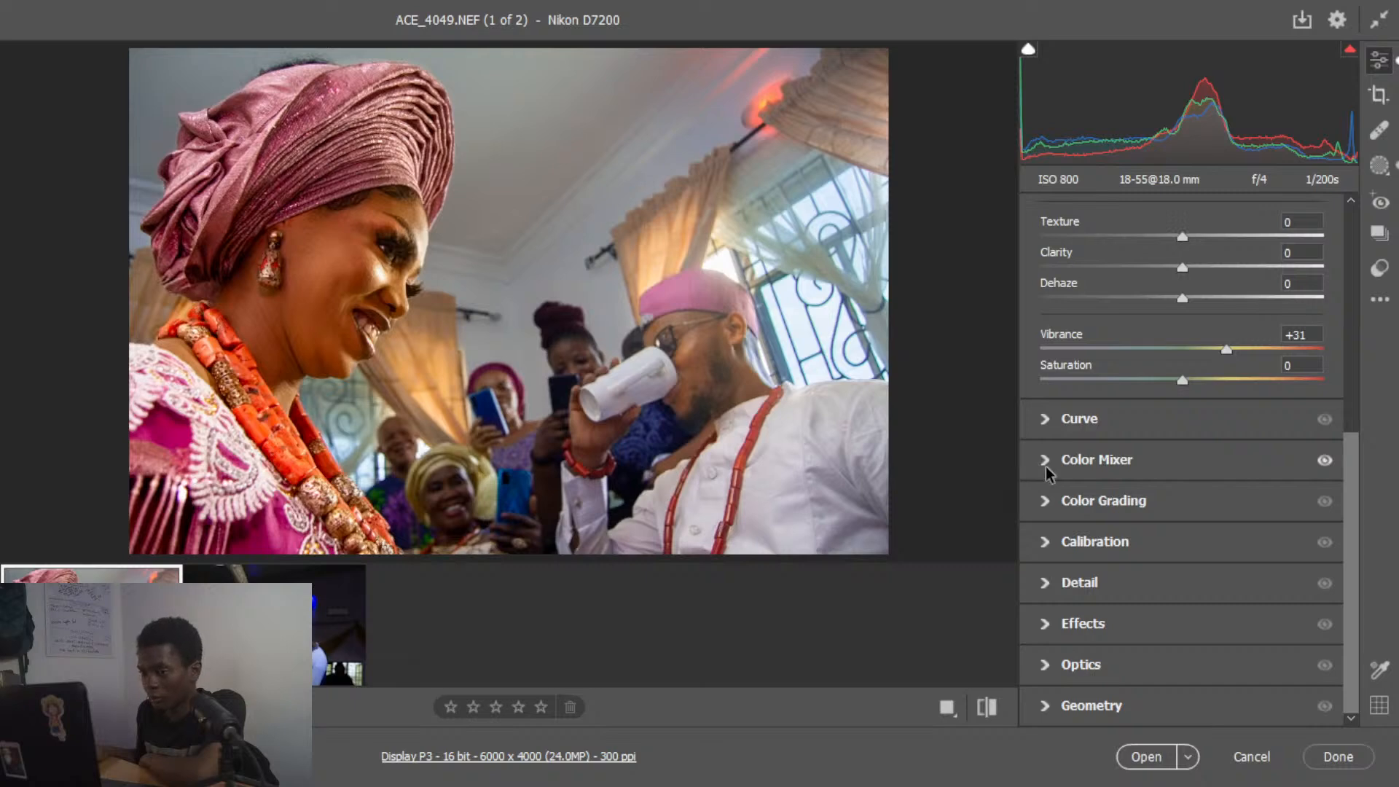
# - Set the Oranges saturation in the Color Mixer to +7
pyautogui.click(1046, 468)
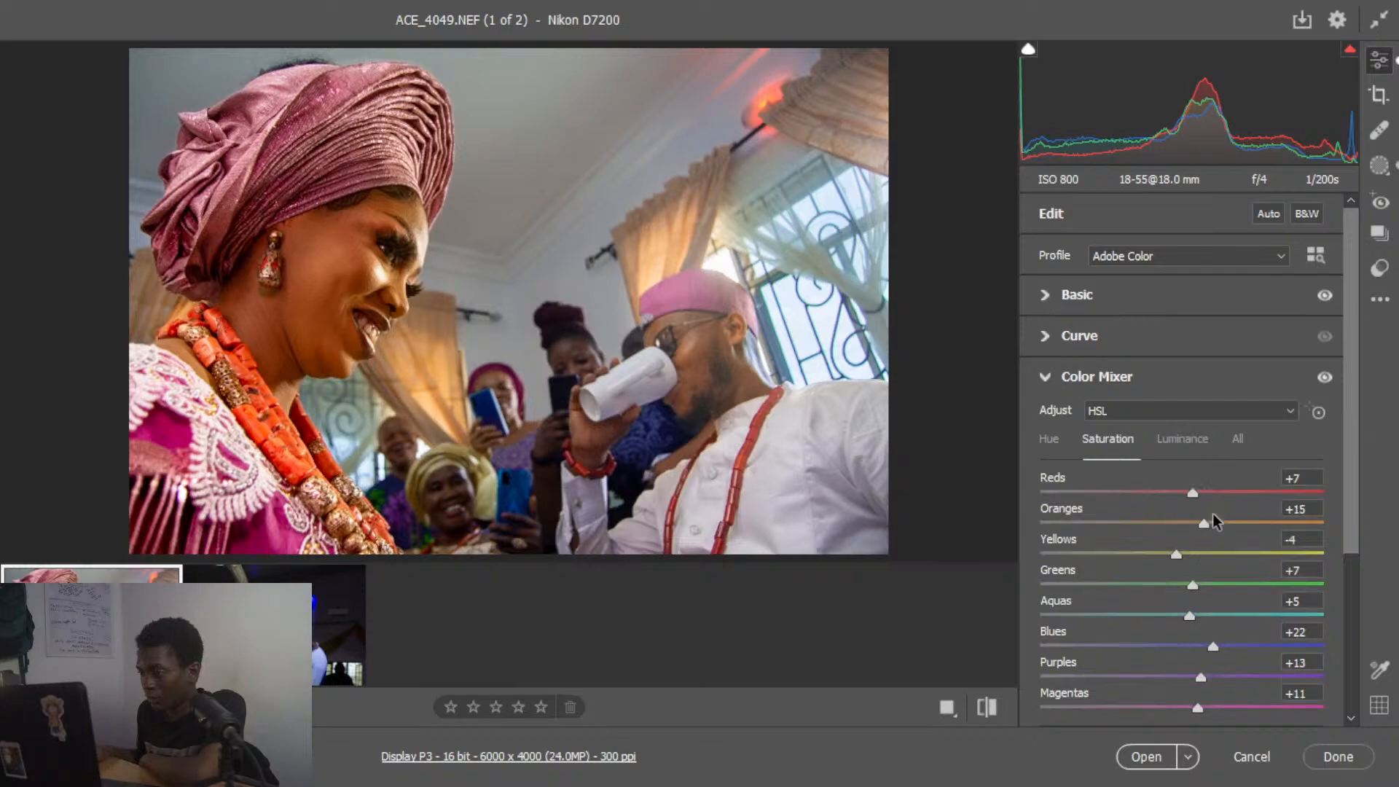
pyautogui.moveTo(1215, 523); pyautogui.dragTo(1185, 535)
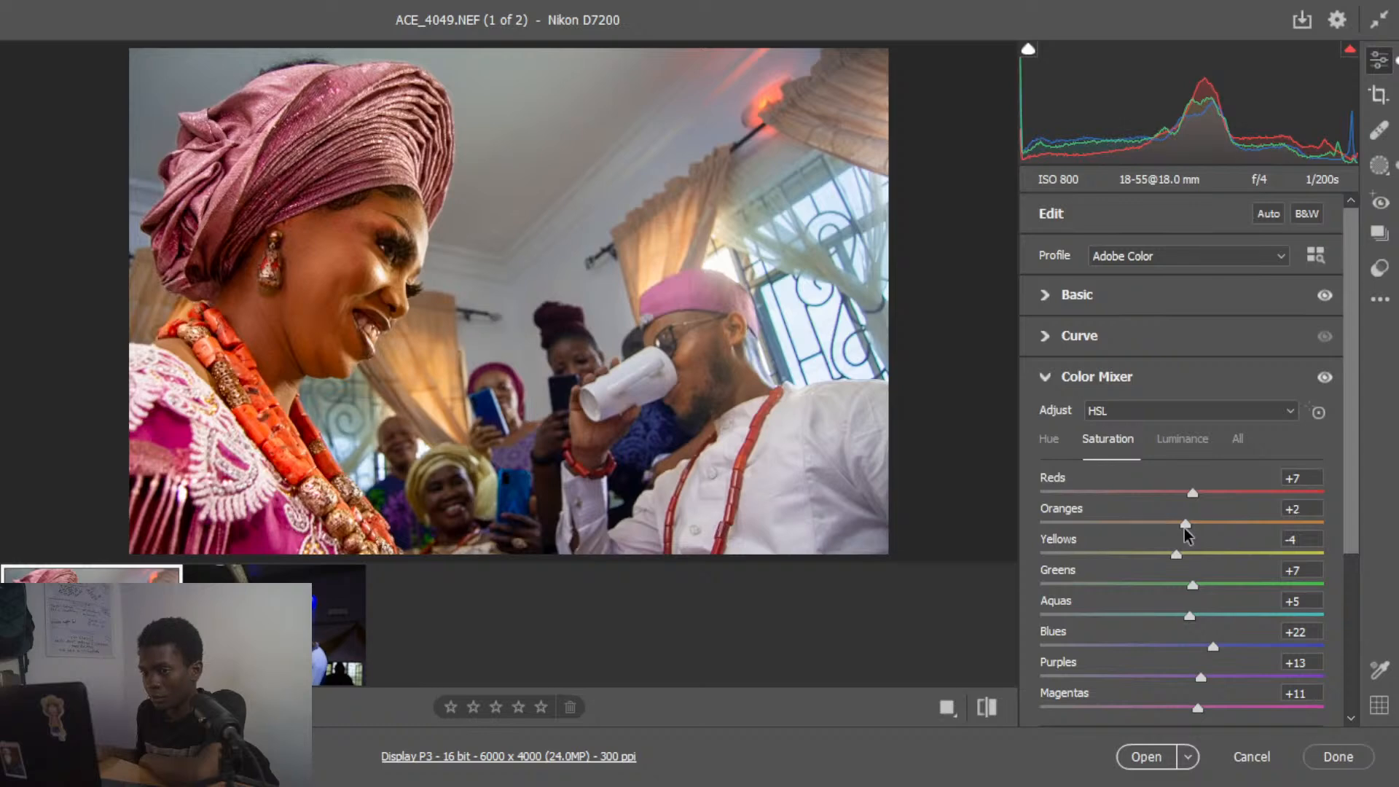
pyautogui.moveTo(1186, 535); pyautogui.dragTo(1193, 532)
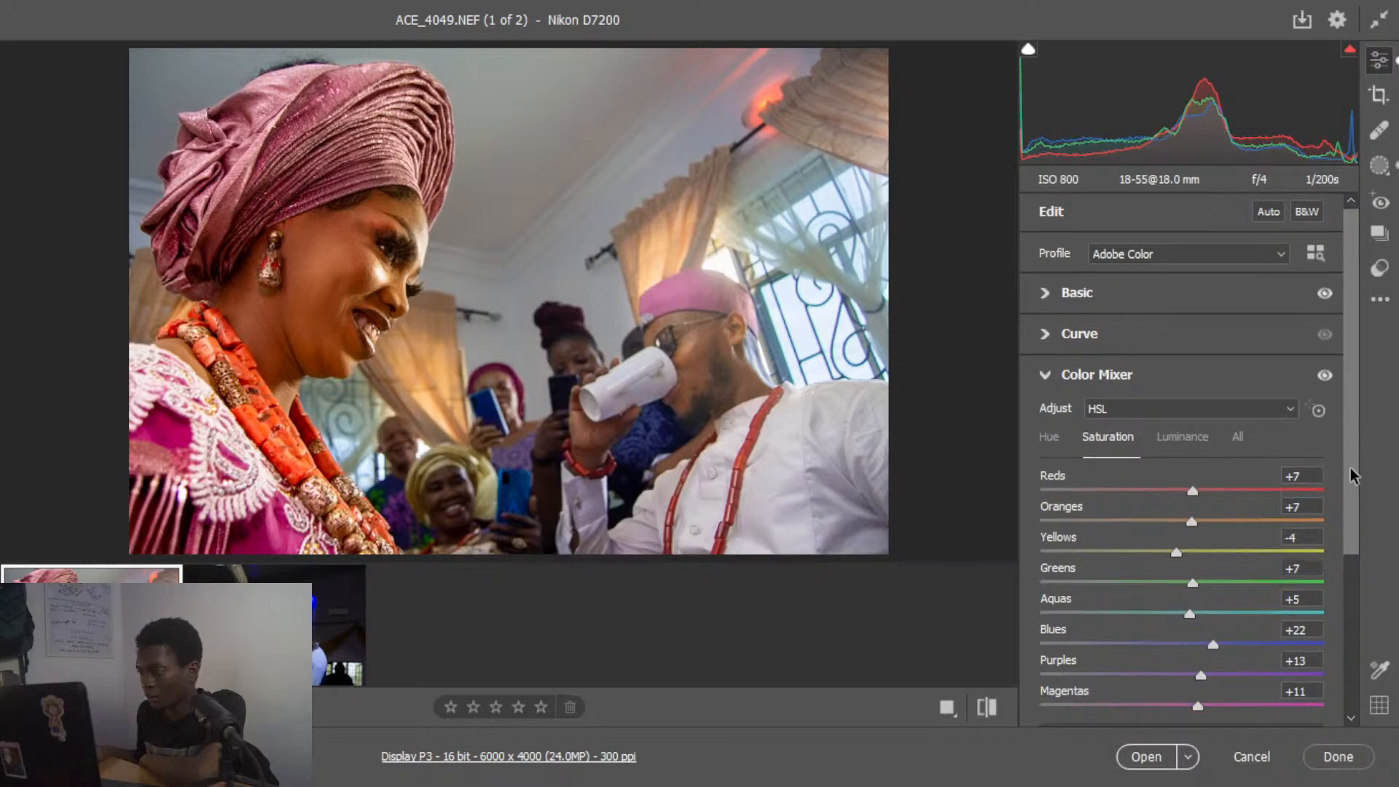
# - Set the Blue Primary Saturation in the Calibration settings to +22
pyautogui.moveTo(1349, 466); pyautogui.dragTo(1349, 583)
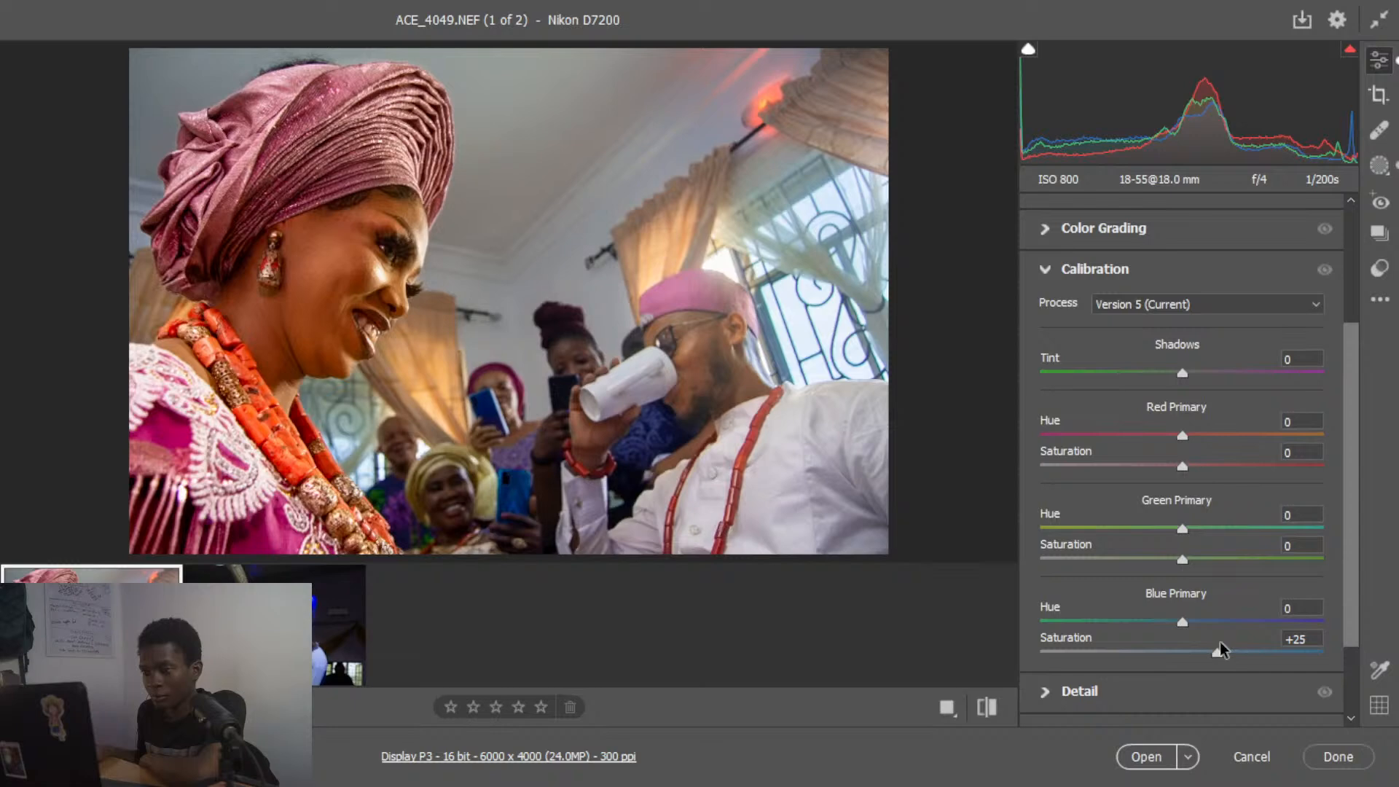
pyautogui.moveTo(1221, 650); pyautogui.dragTo(1148, 674)
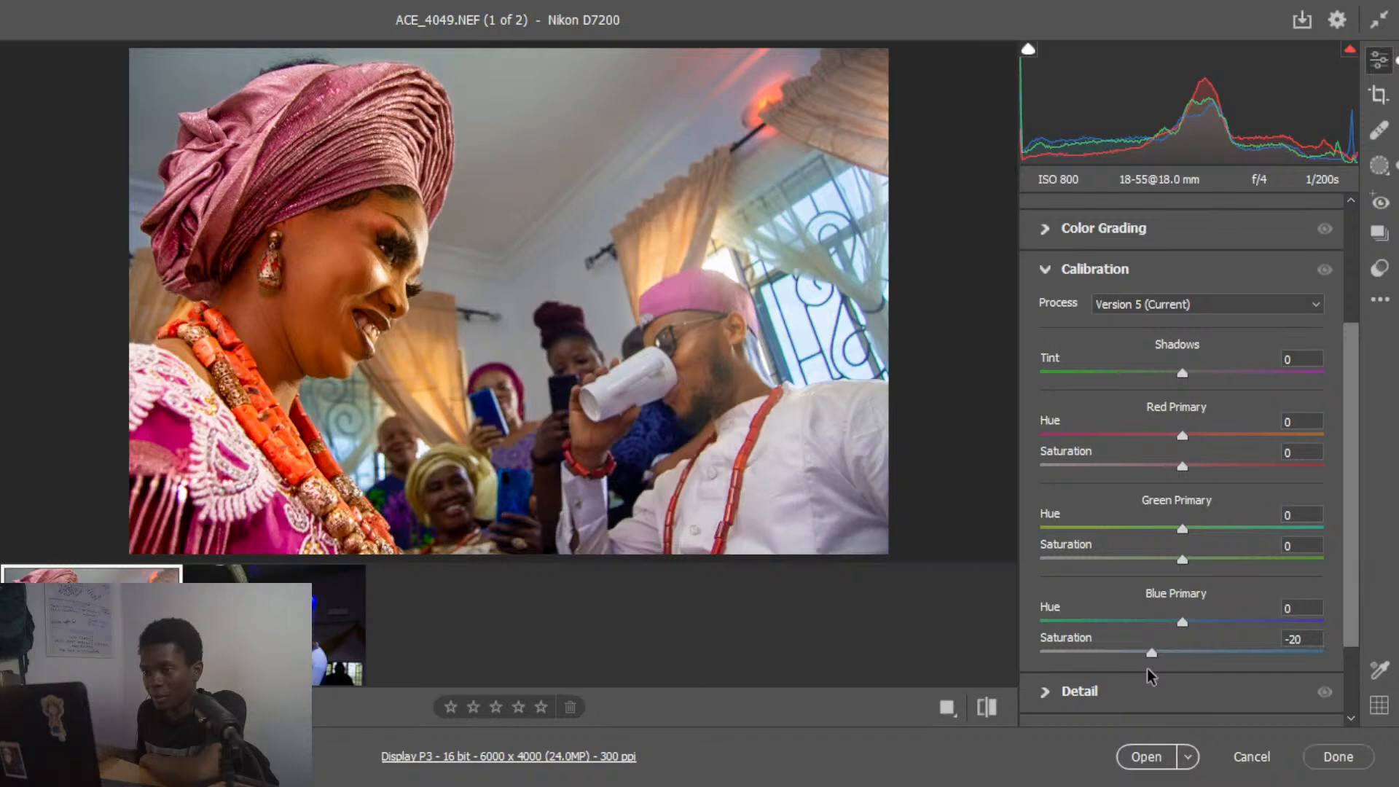
pyautogui.moveTo(1151, 653); pyautogui.dragTo(1215, 640)
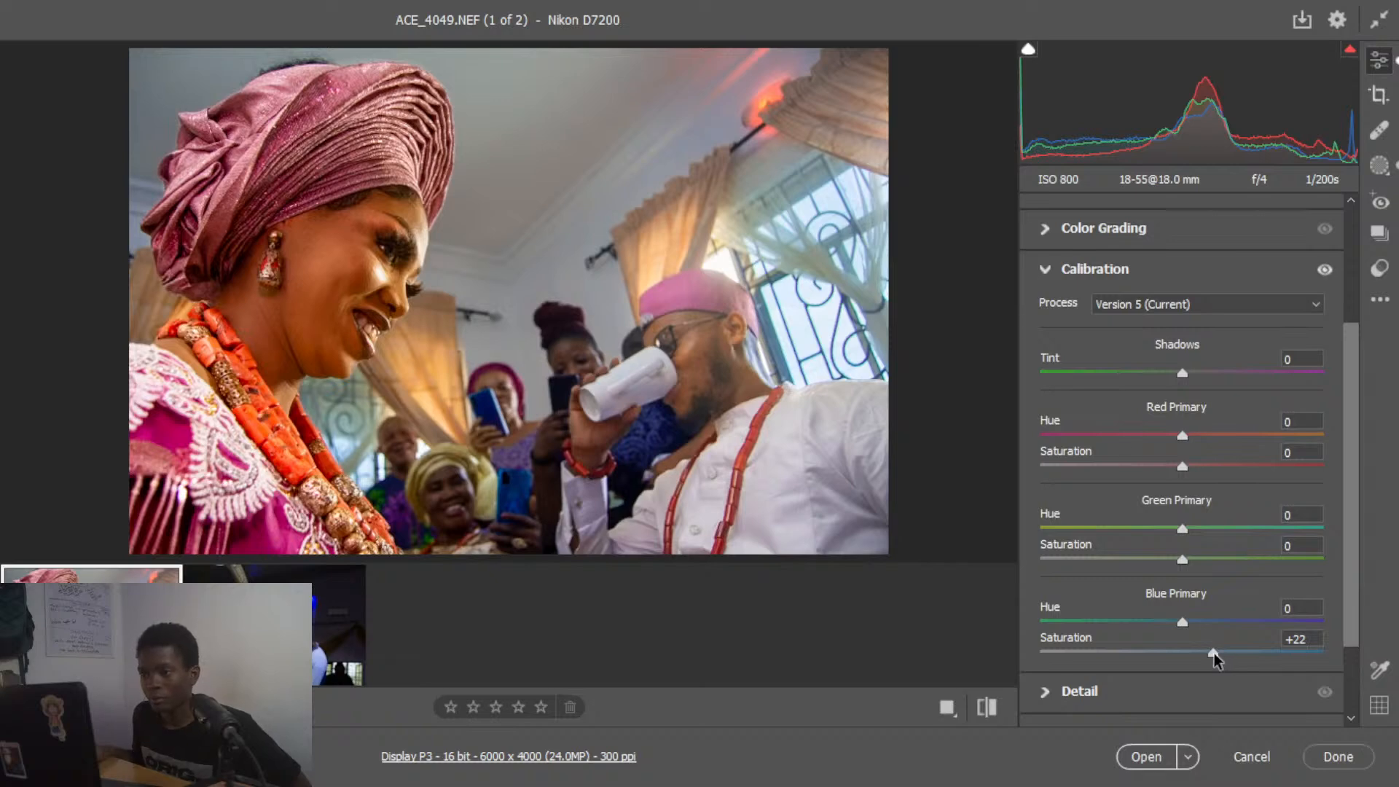
pyautogui.scroll(3, 1351, 353)
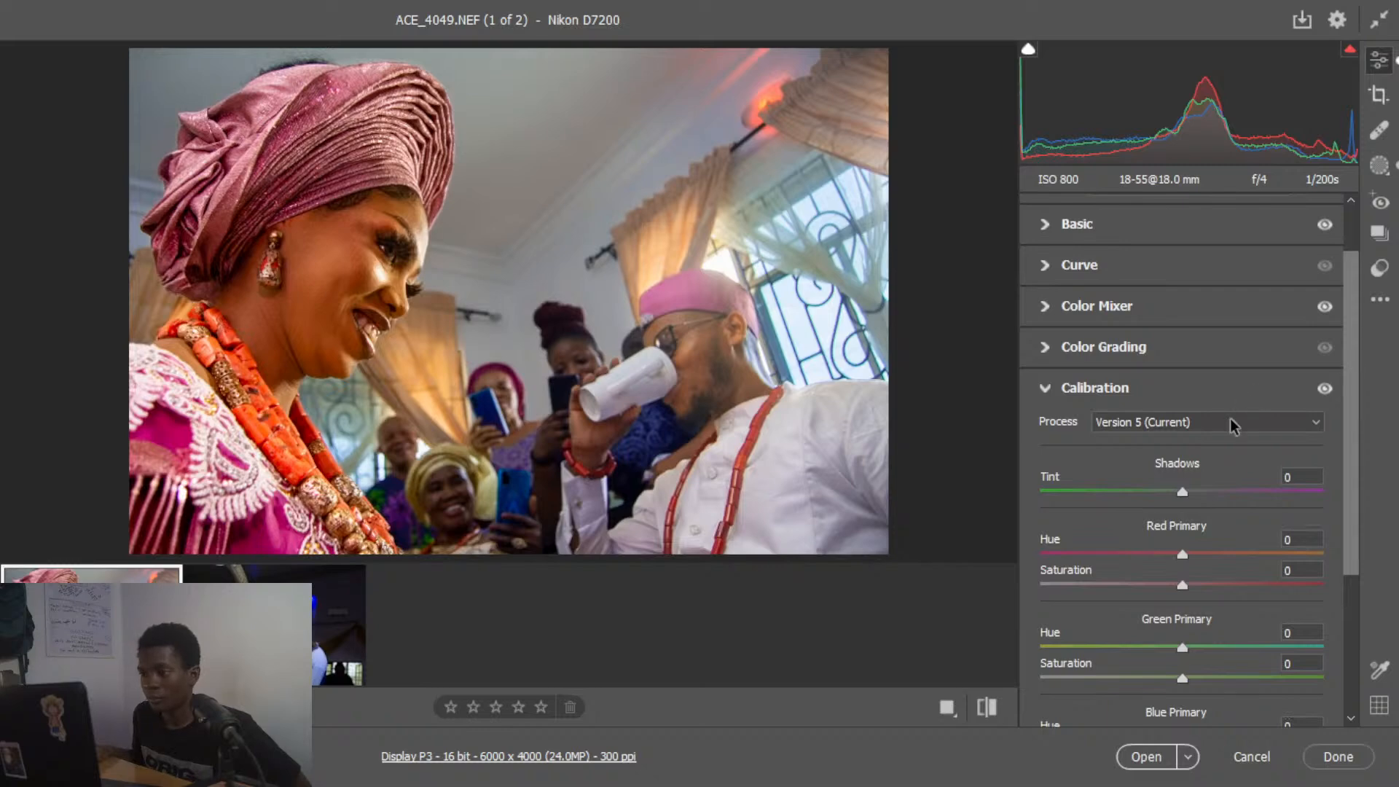
# - Reduce the Oranges saturation in the Color Mixer to +2
pyautogui.click(1052, 266)
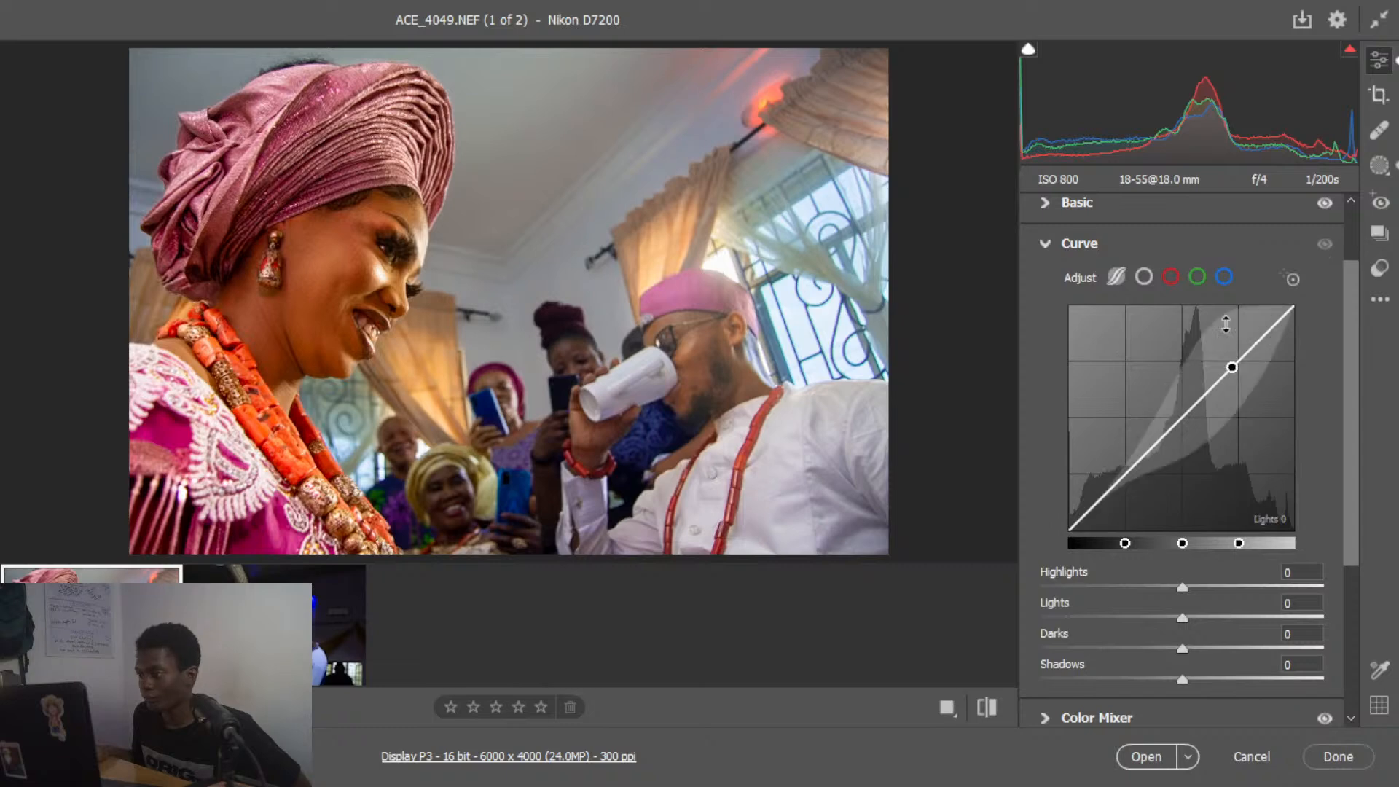
pyautogui.click(1046, 243)
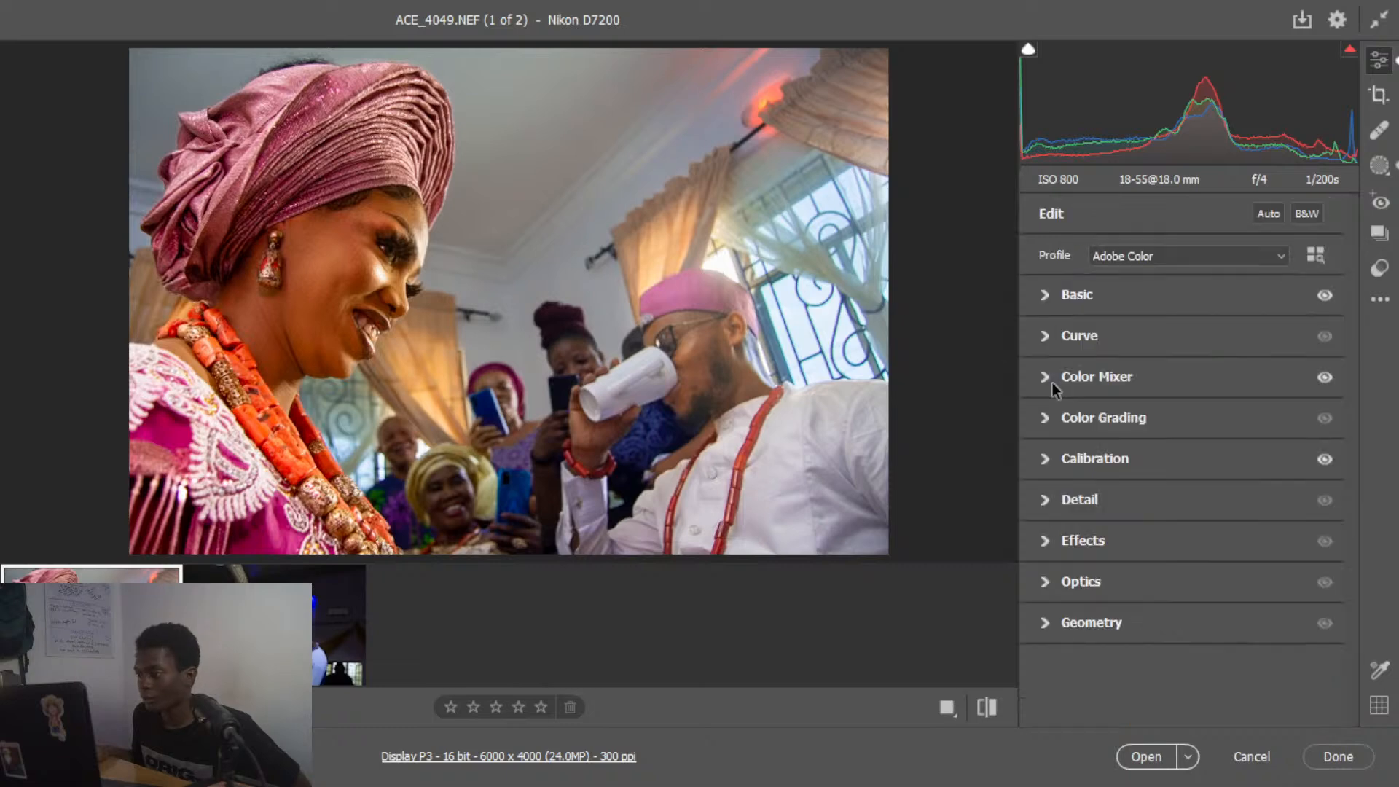
pyautogui.click(1052, 382)
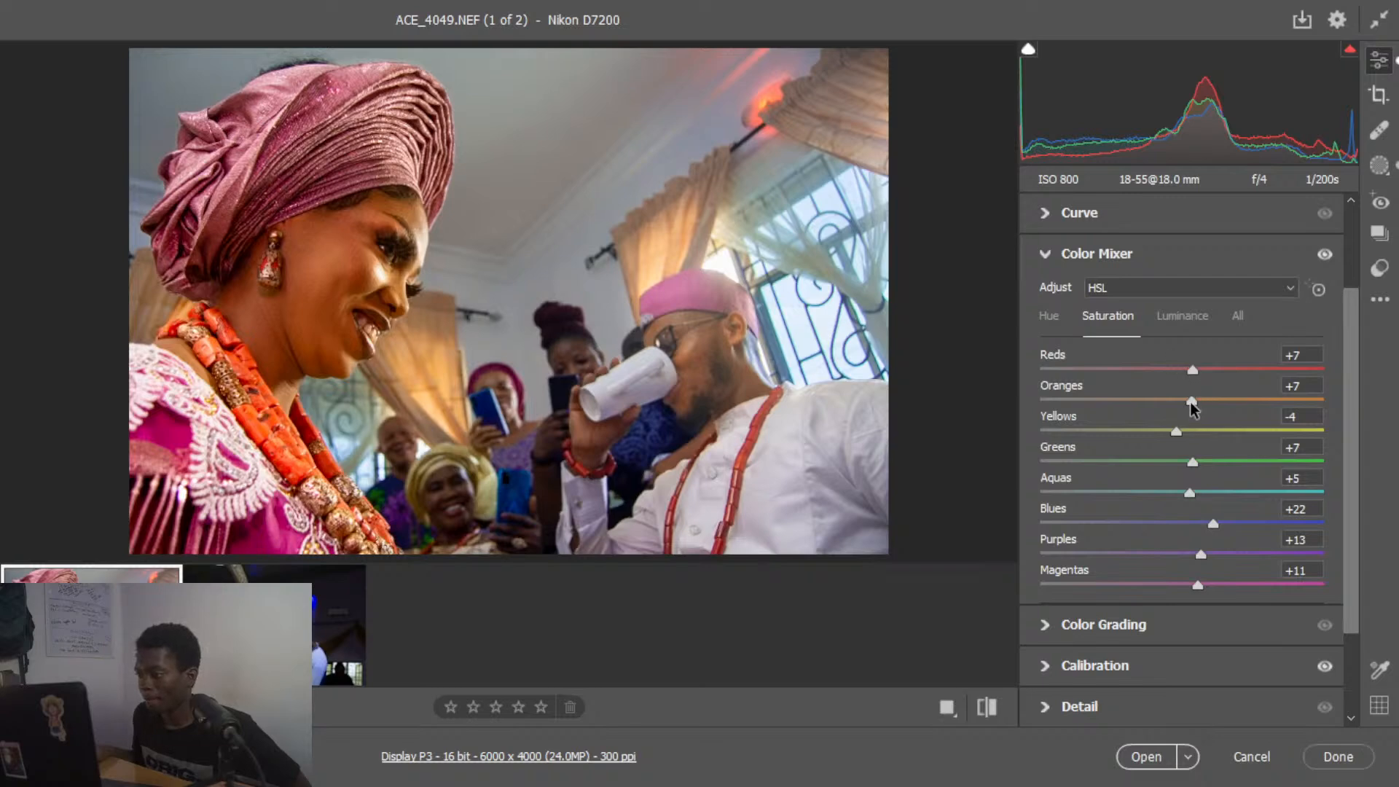
pyautogui.moveTo(1190, 401); pyautogui.dragTo(1184, 402)
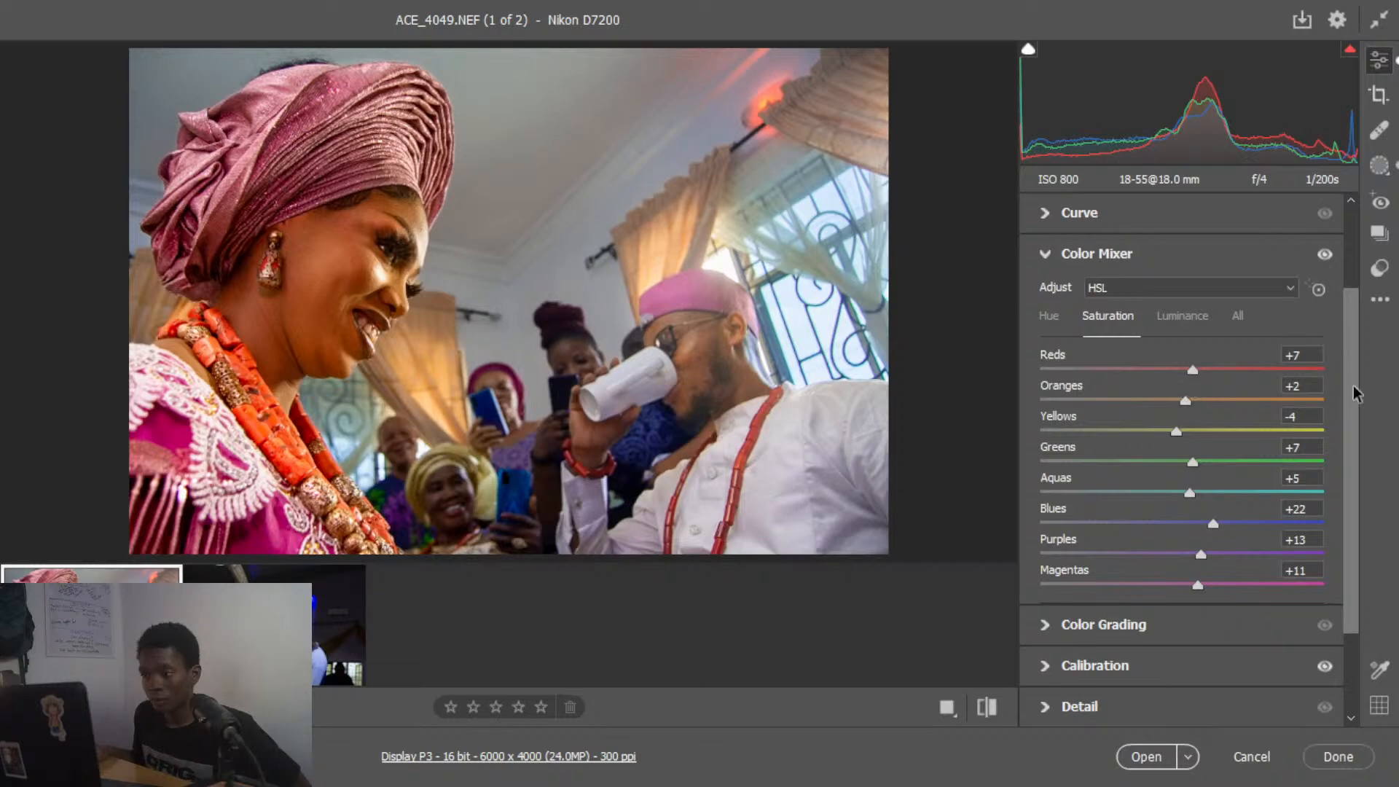
# - Set the Vignetting effect to -13, compare the photo before and after side by side, and restore the single view
pyautogui.moveTo(1353, 386); pyautogui.dragTo(1348, 490)
pyautogui.click(1048, 622)
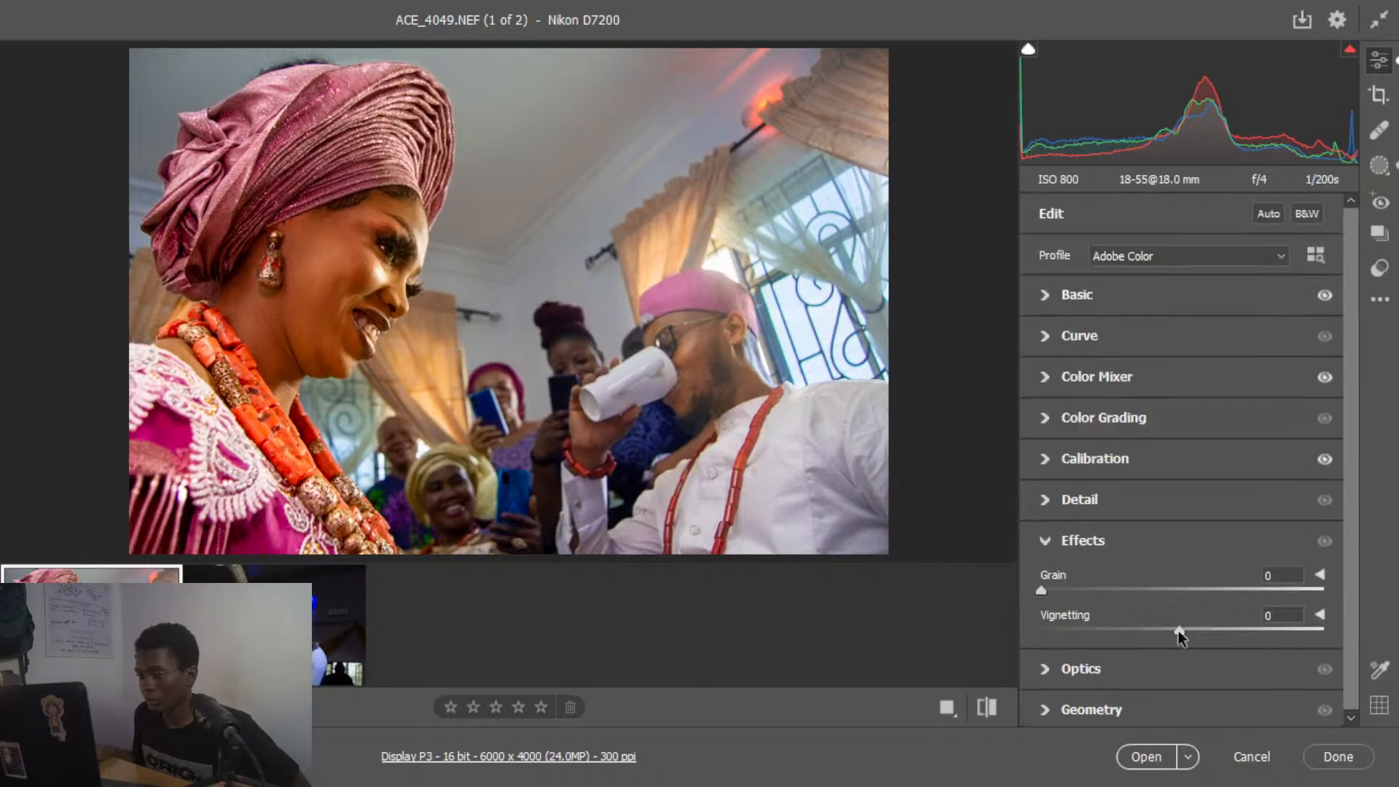
pyautogui.moveTo(1177, 631); pyautogui.dragTo(1164, 637)
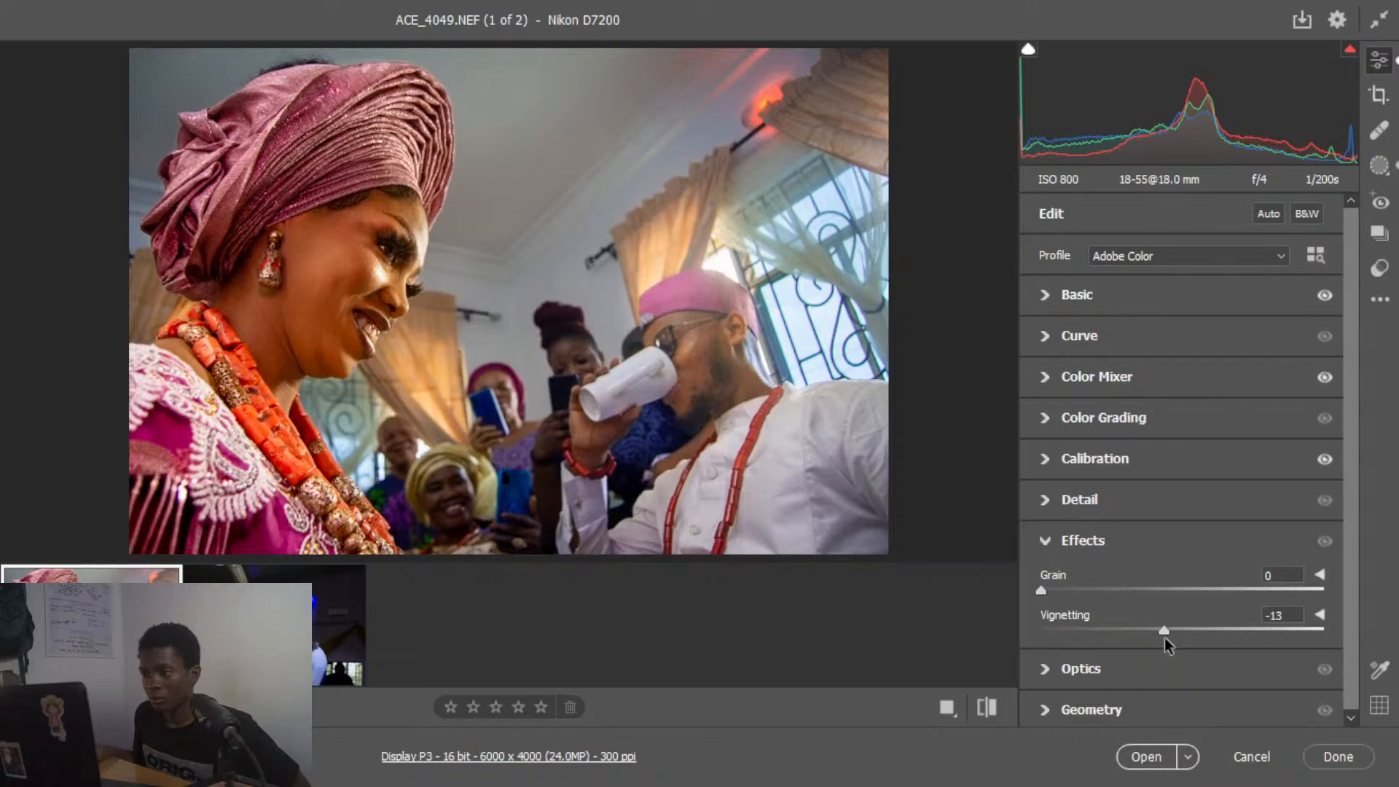
pyautogui.click(945, 710)
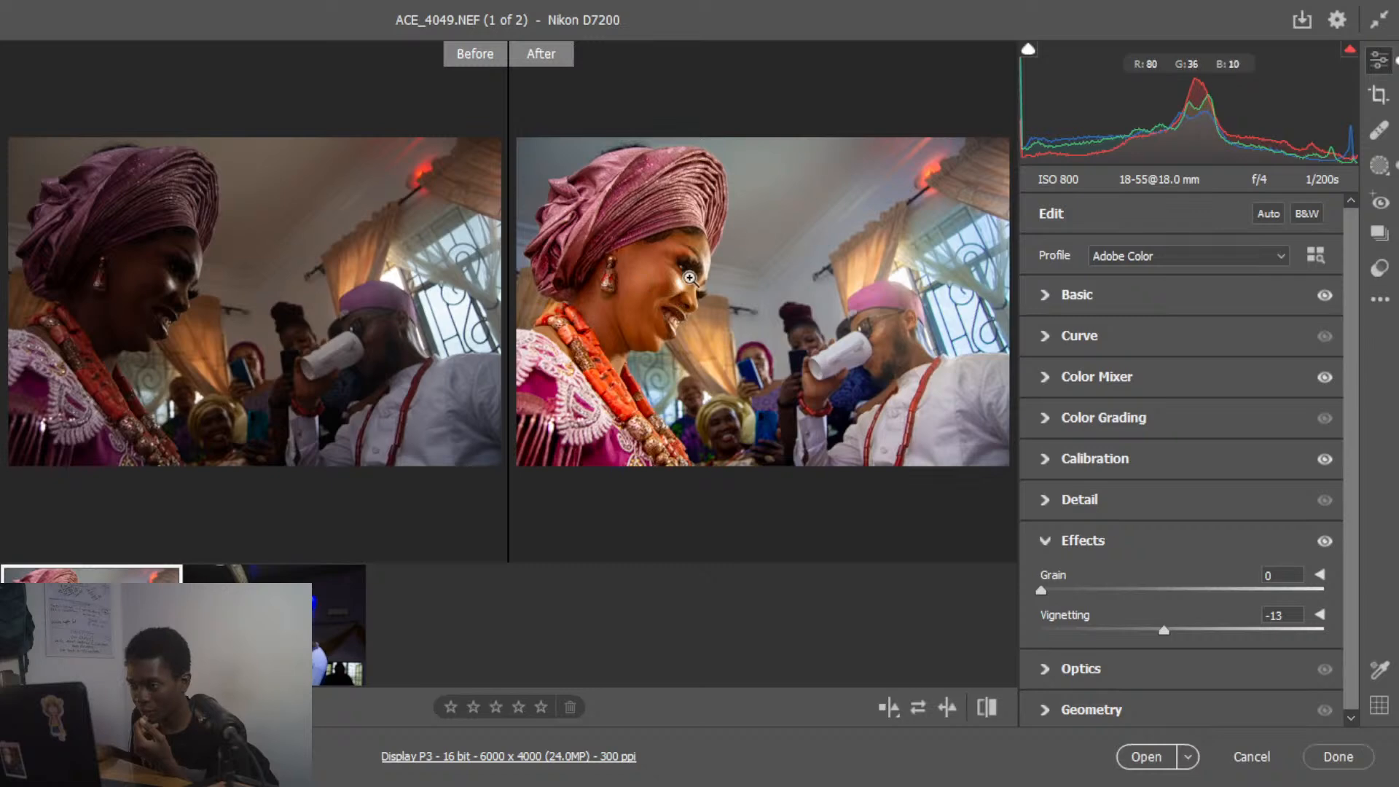
pyautogui.click(888, 705)
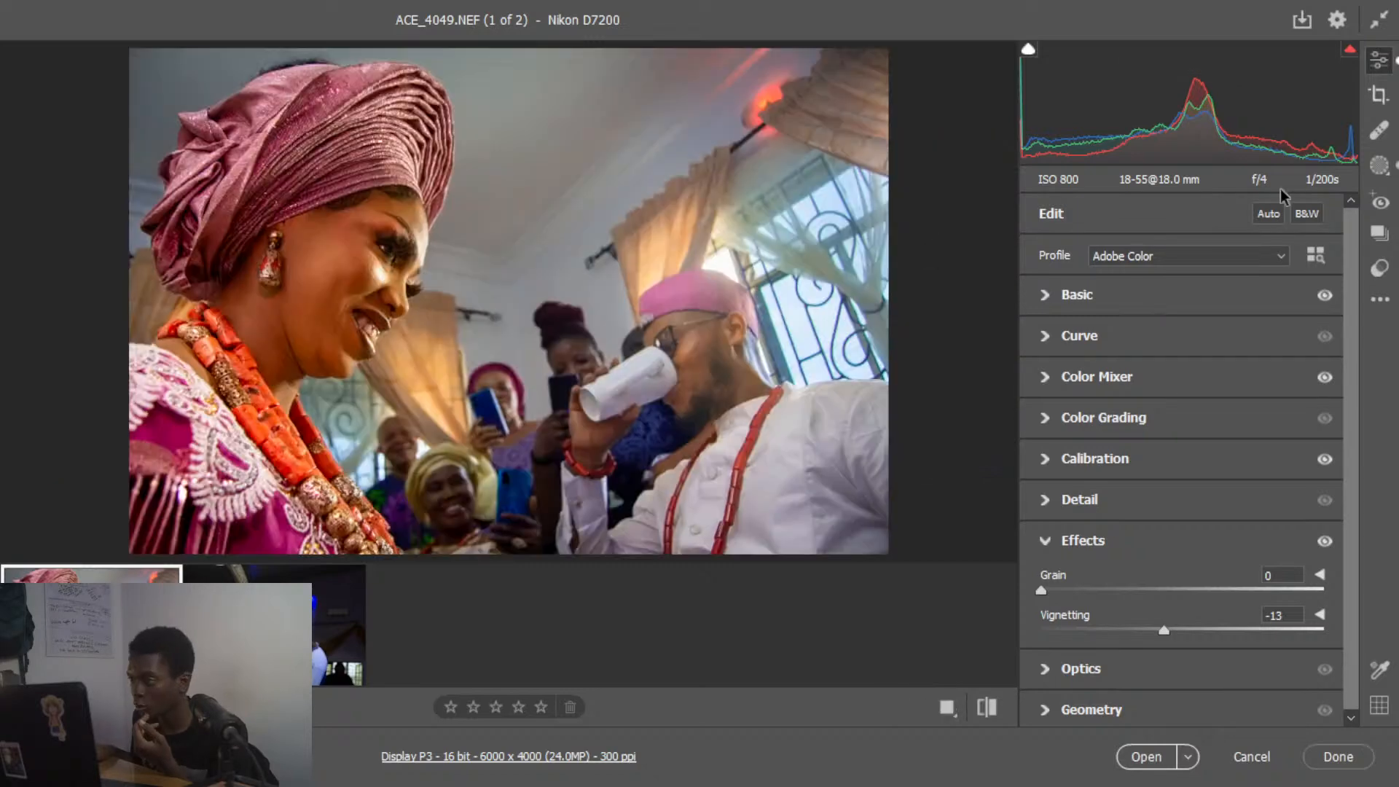
# - Start a new brush mask and set its Highlights to -27
pyautogui.click(1374, 170)
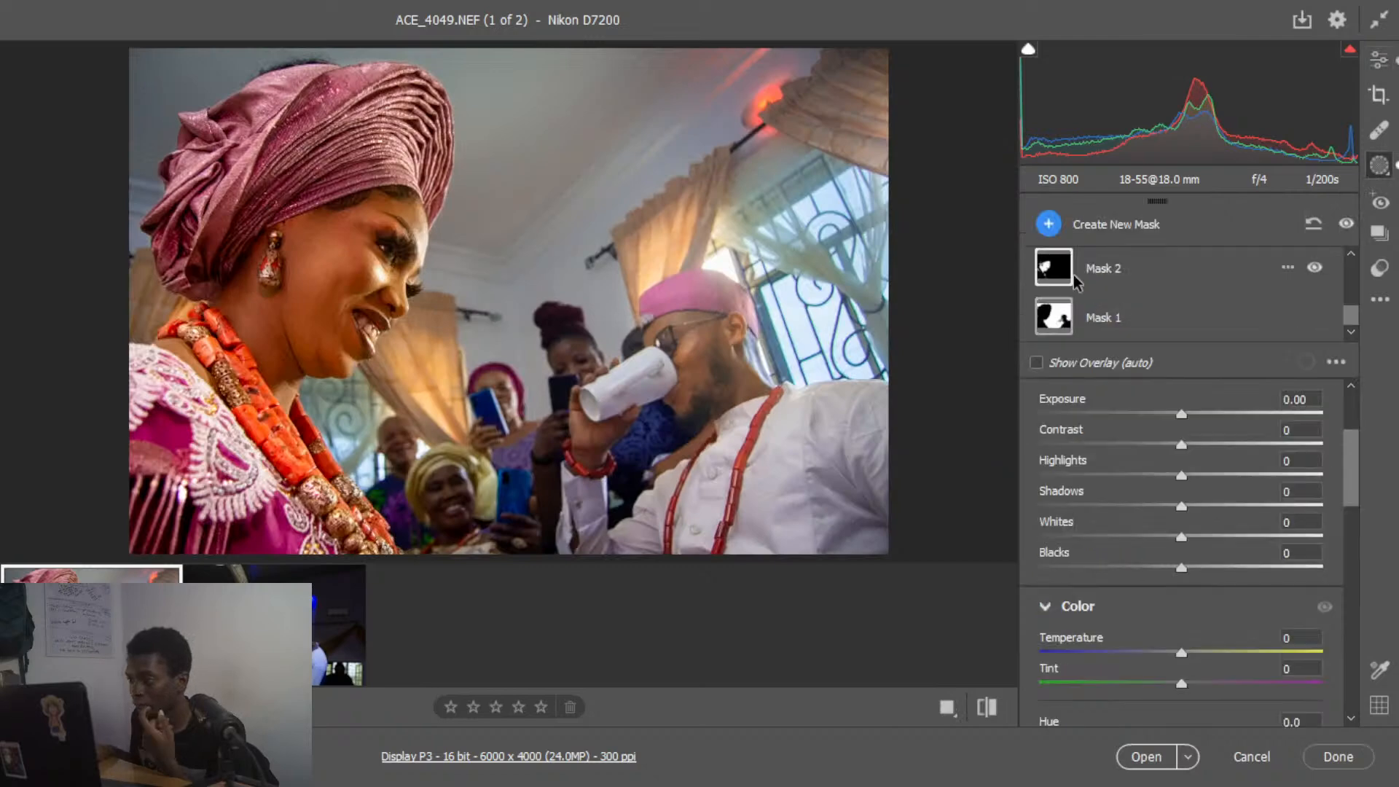
pyautogui.click(1047, 223)
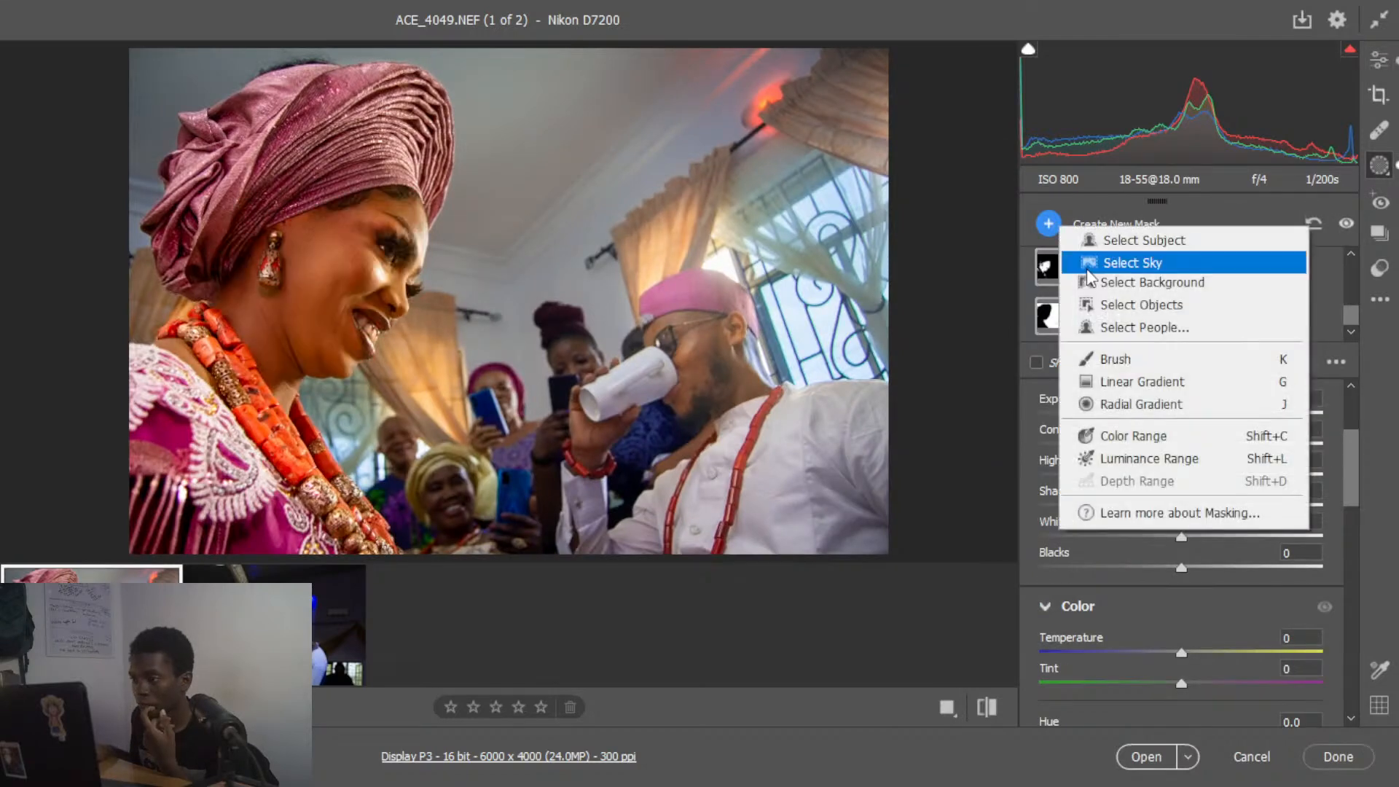
pyautogui.click(1132, 359)
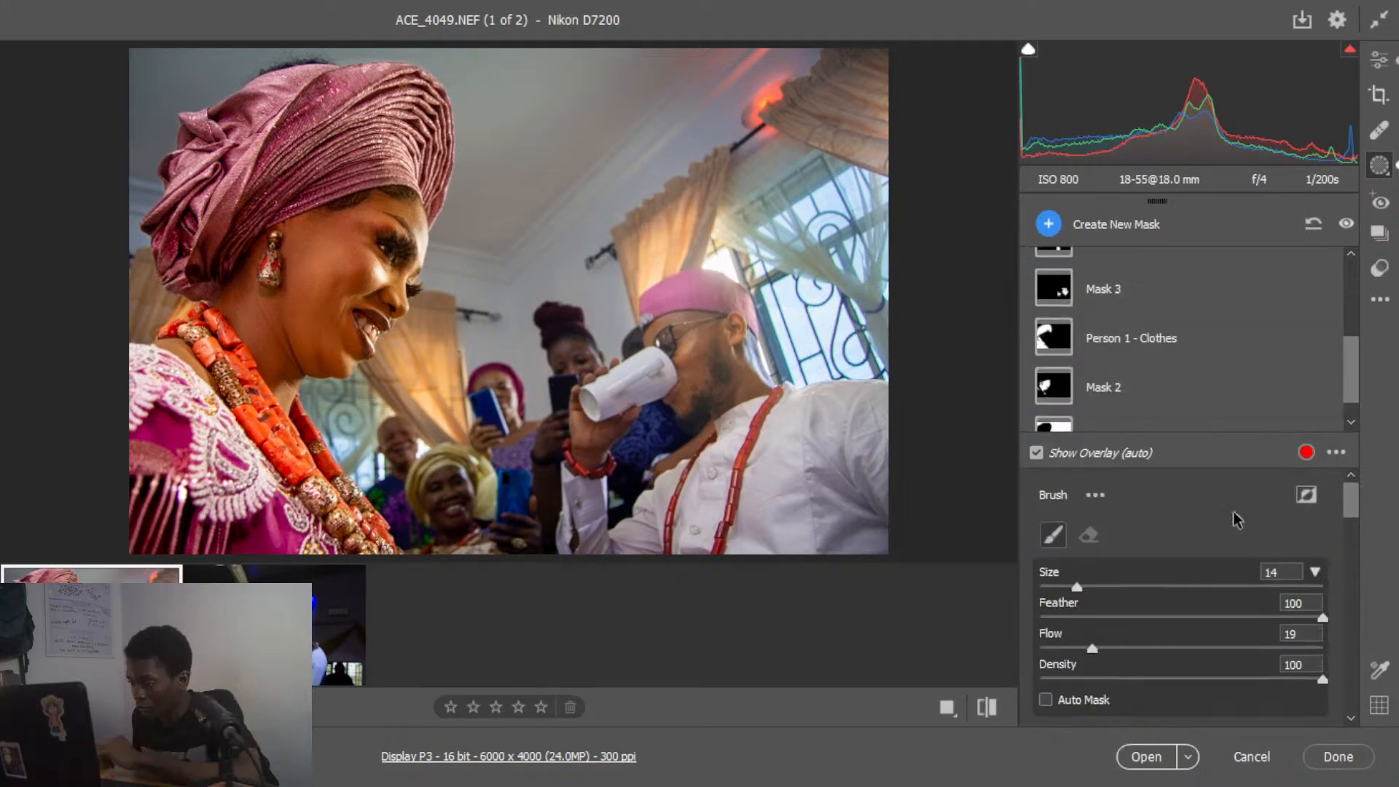
pyautogui.scroll(-5, 1242, 521)
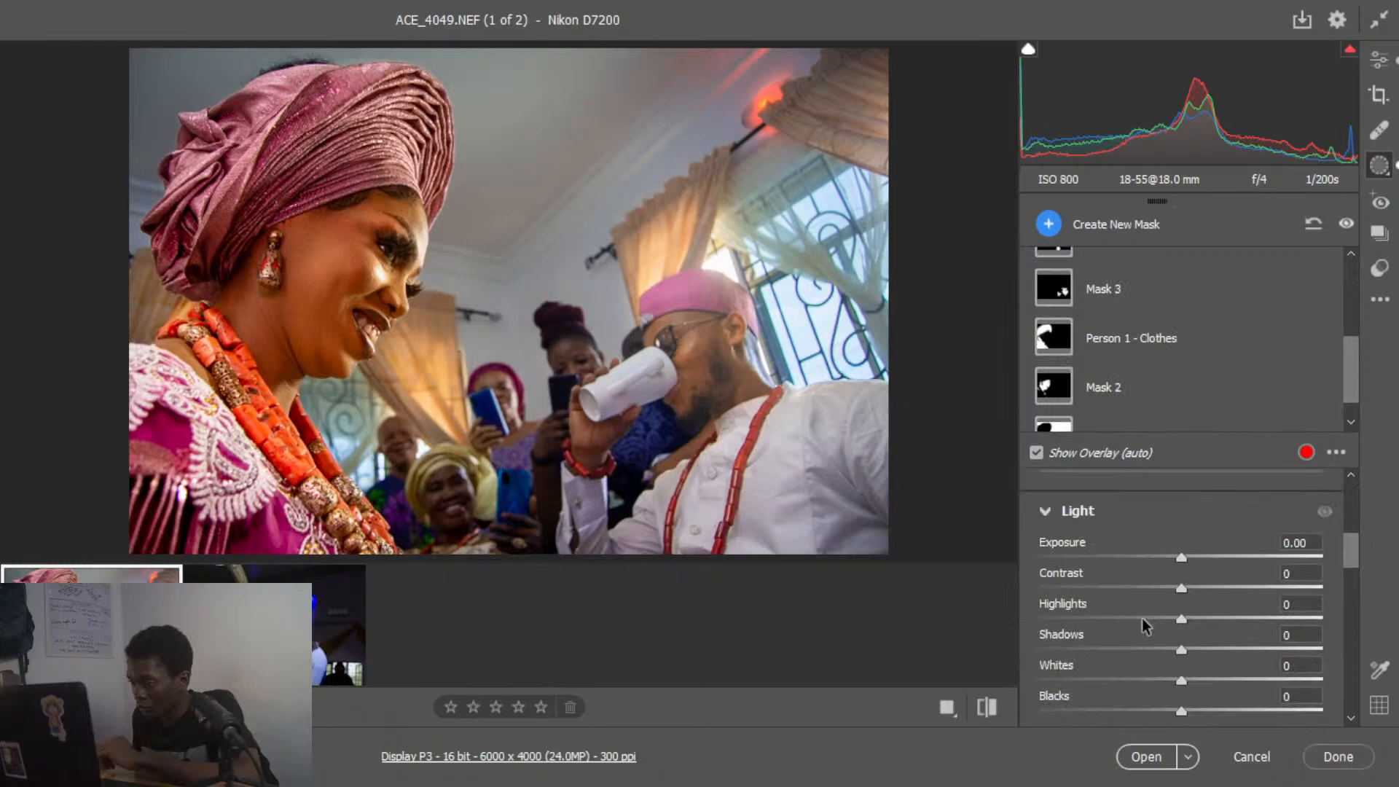
pyautogui.click(1143, 619)
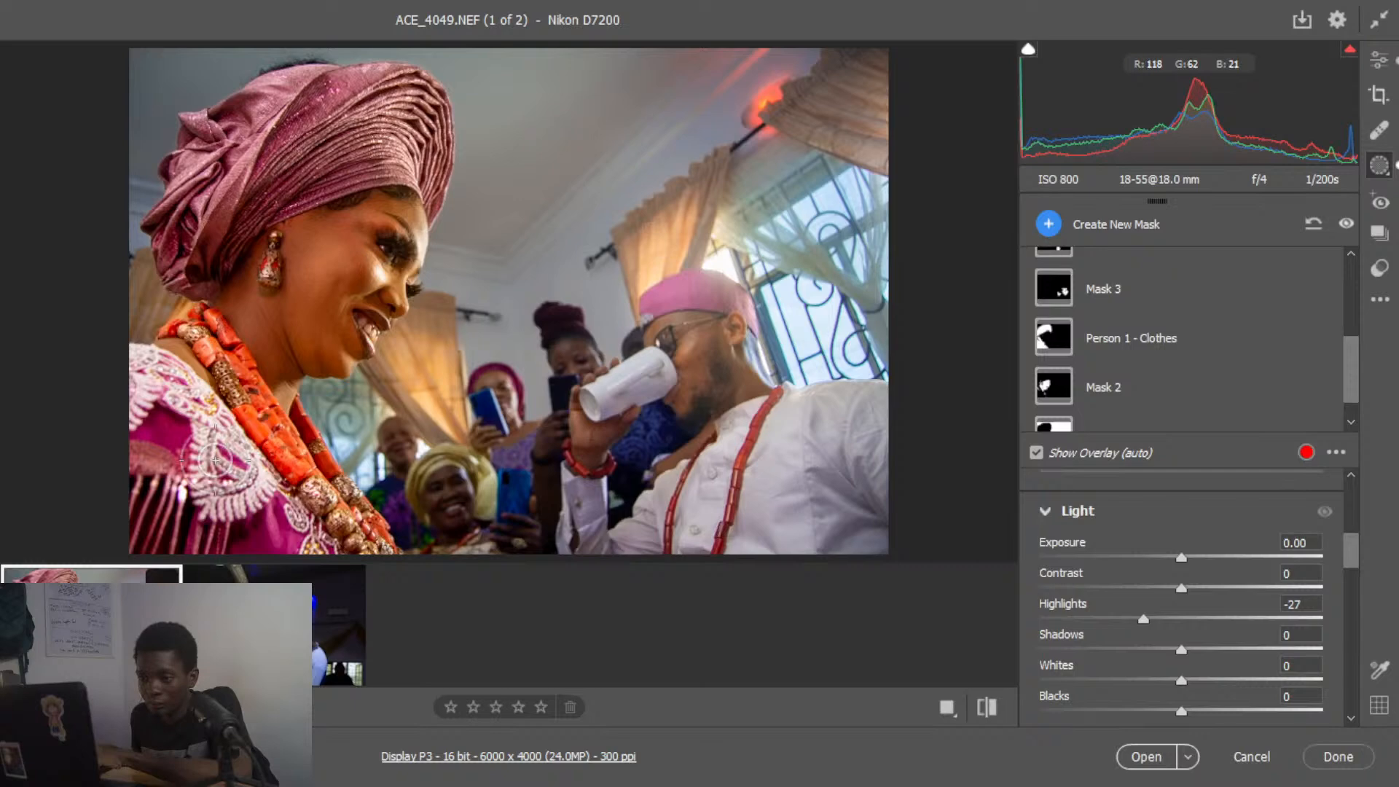
# - Paint the brush mask over the shiny highlights on the woman's face at 25% zoom, then fit the whole photo in view
pyautogui.hotkey('ctrl', 'alt', '0')
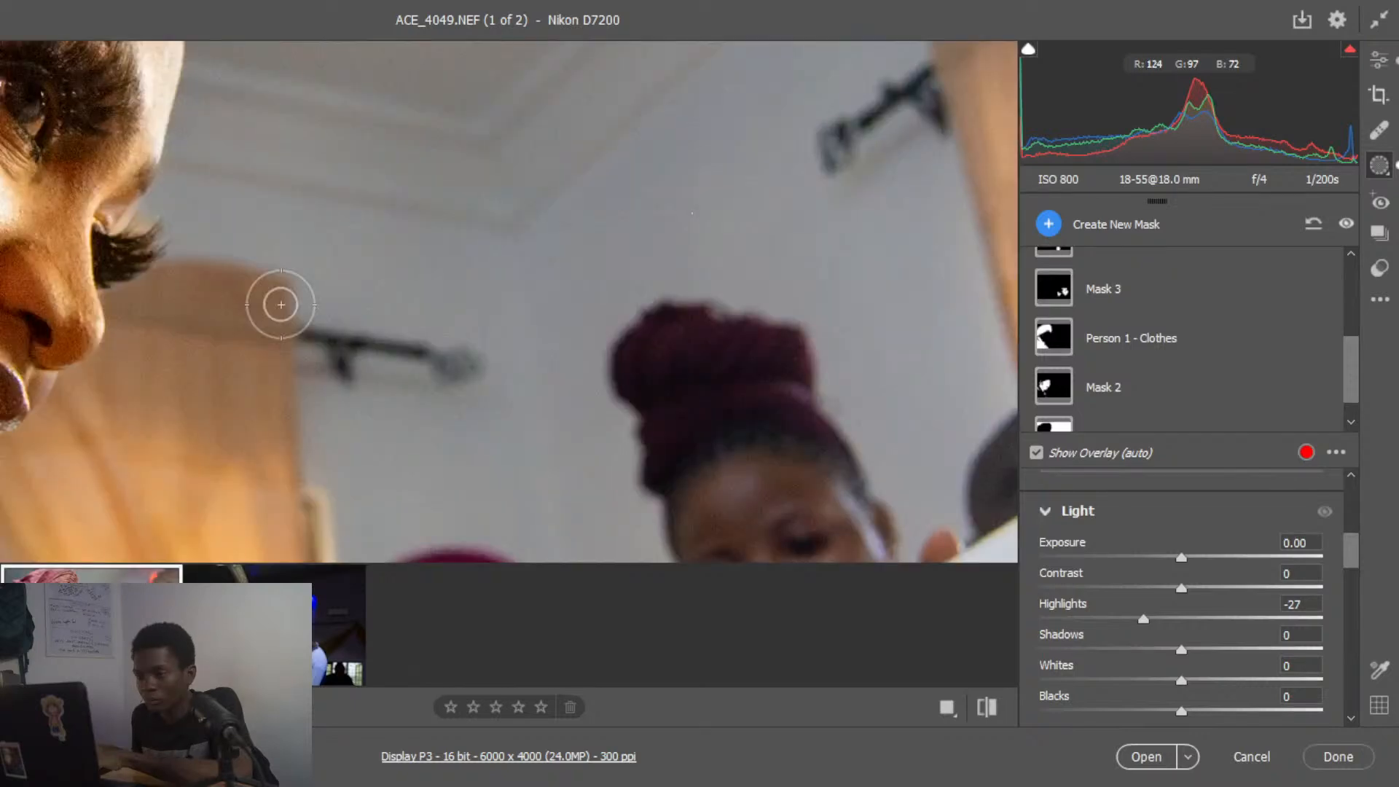
pyautogui.moveTo(597, 293); pyautogui.dragTo(709, 292)
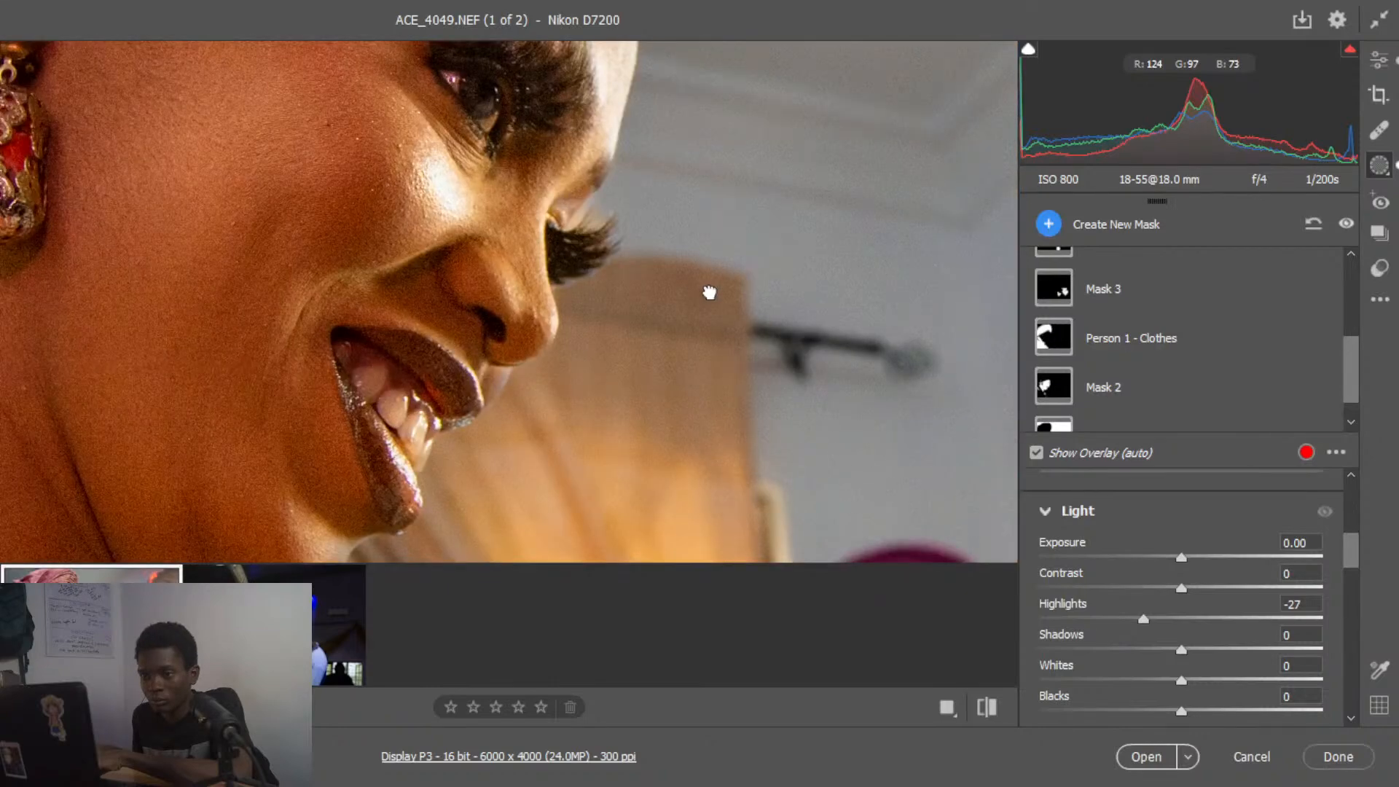
pyautogui.click(174, 706)
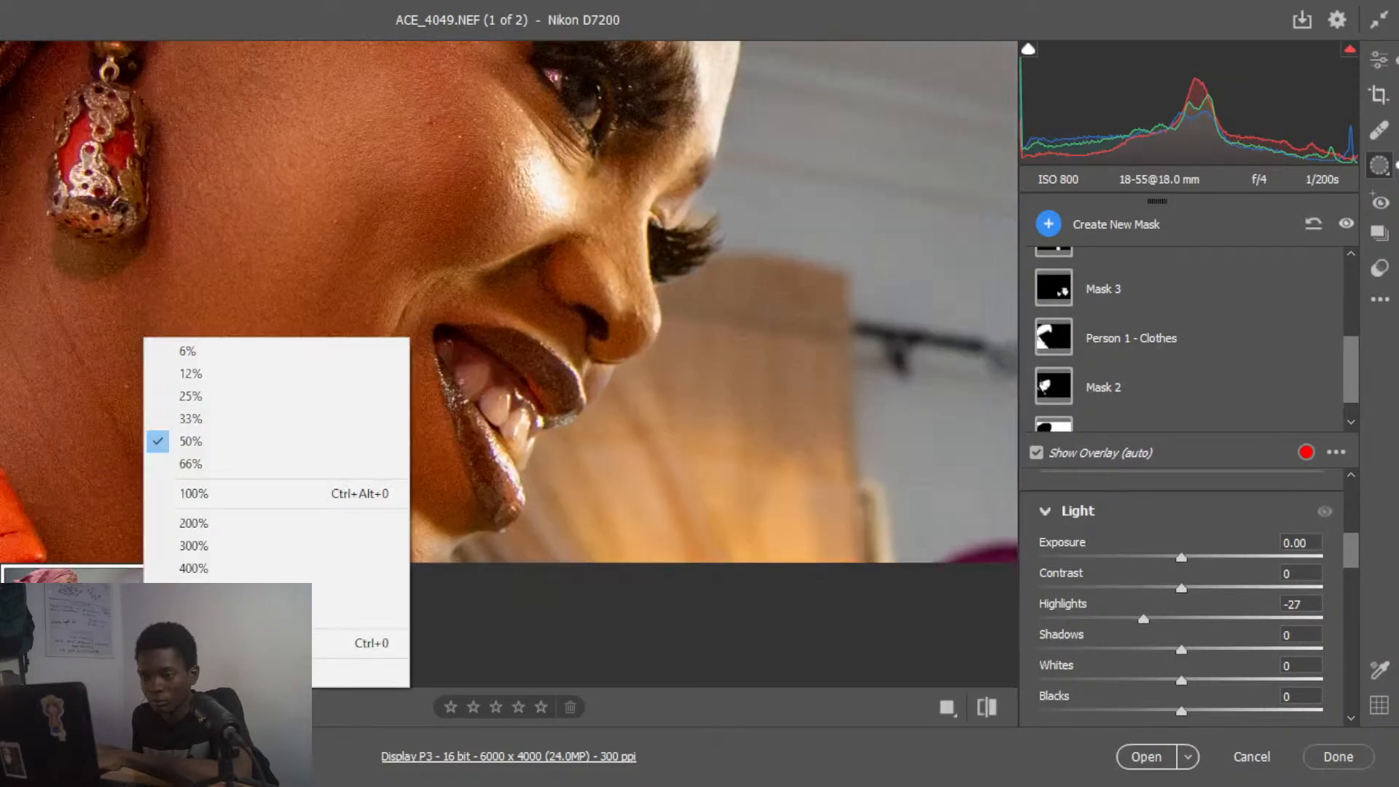
pyautogui.click(229, 439)
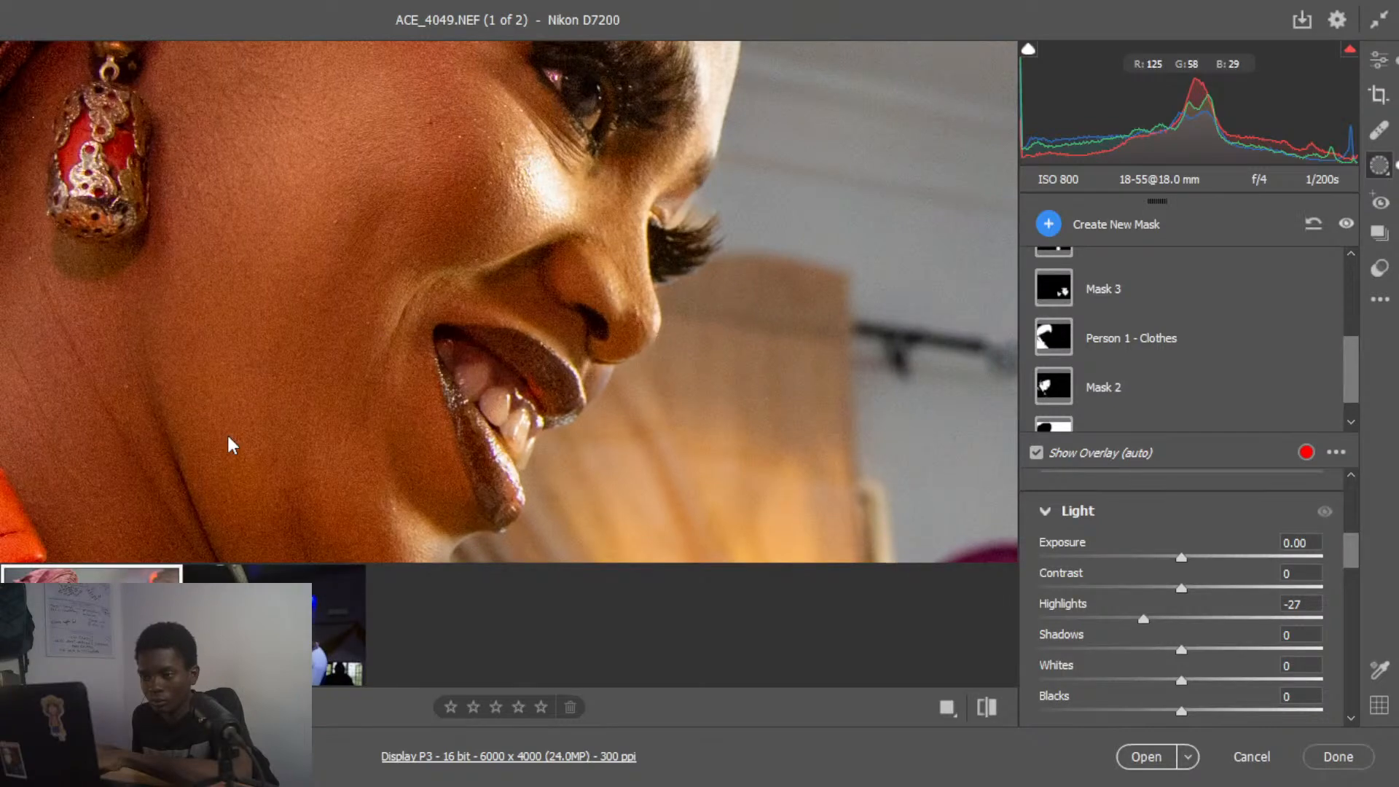
pyautogui.click(174, 707)
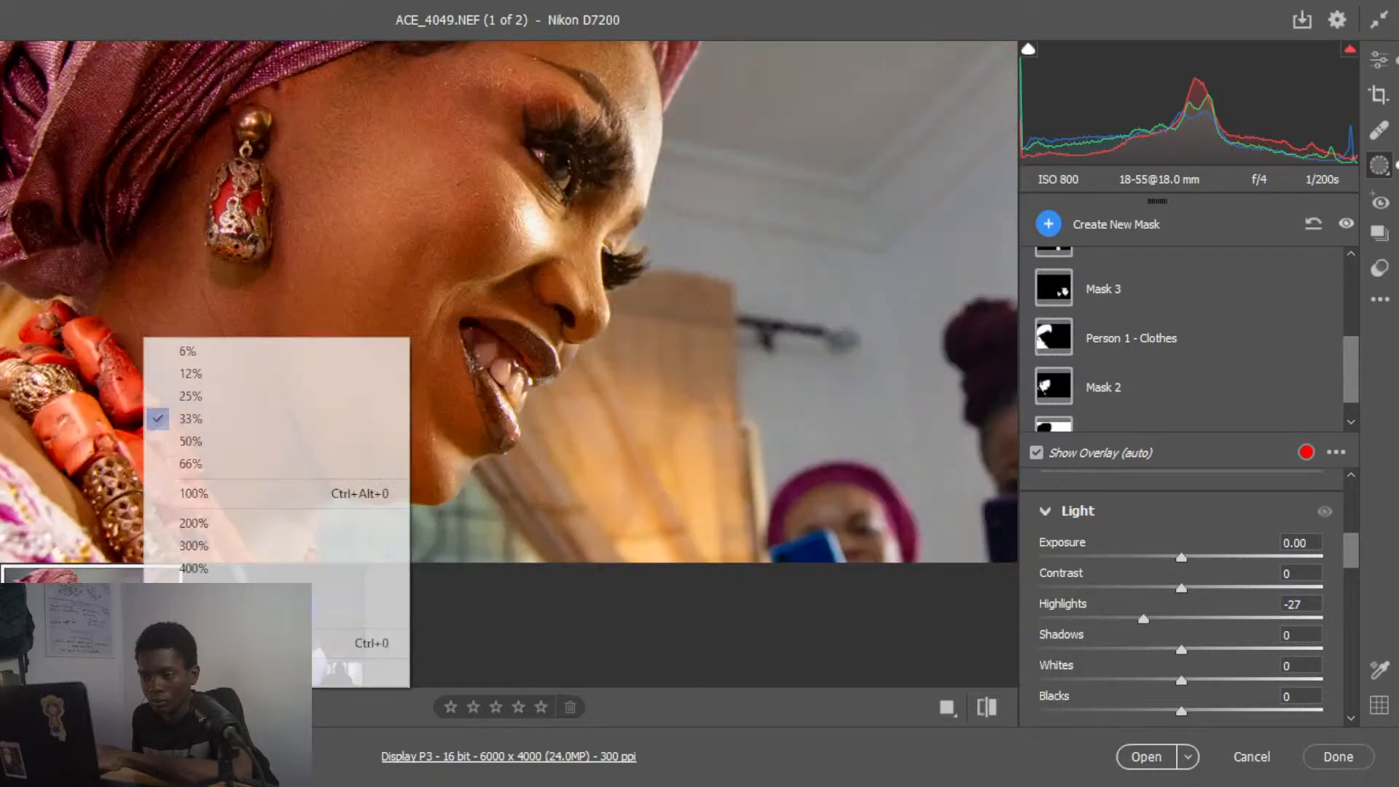
pyautogui.click(212, 396)
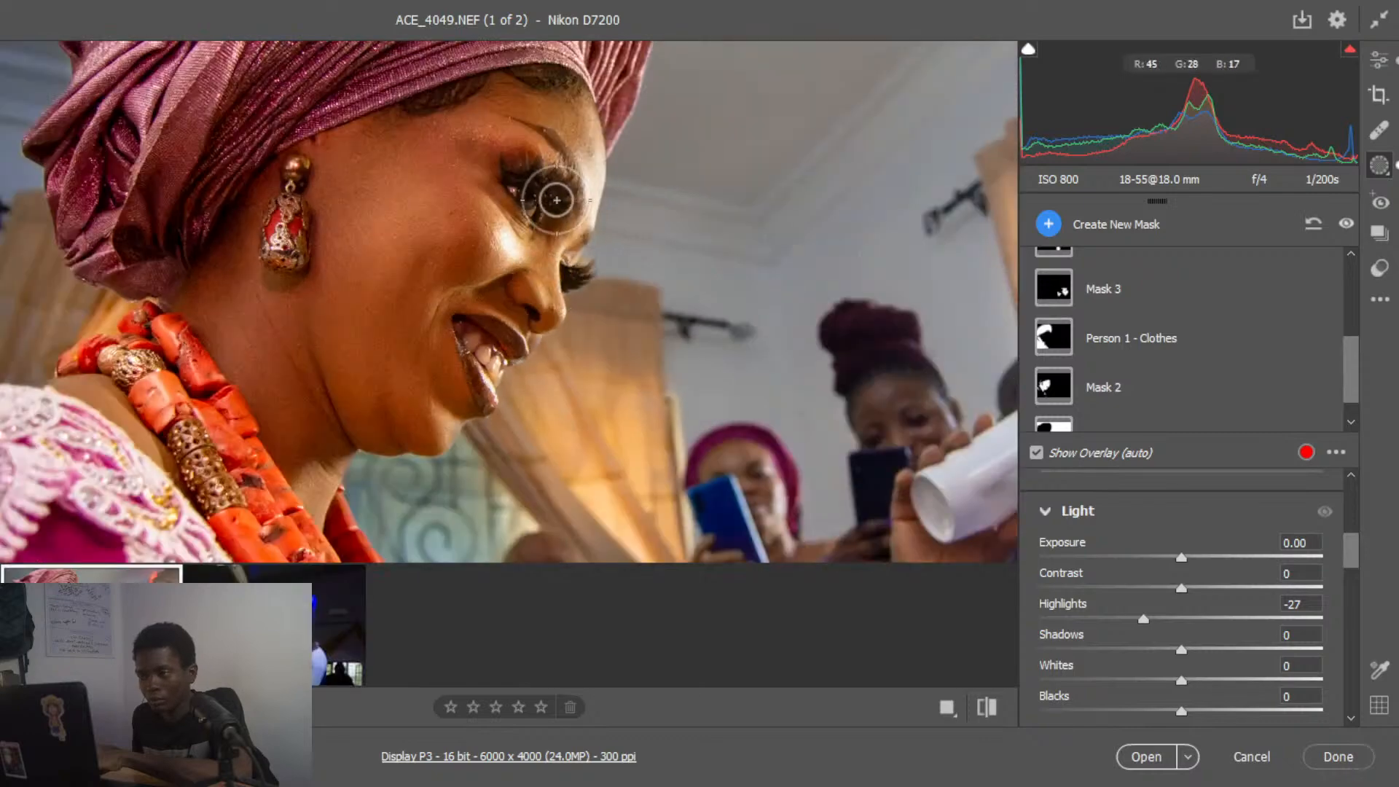
pyautogui.press('[')
pyautogui.press('[')
pyautogui.press('[')
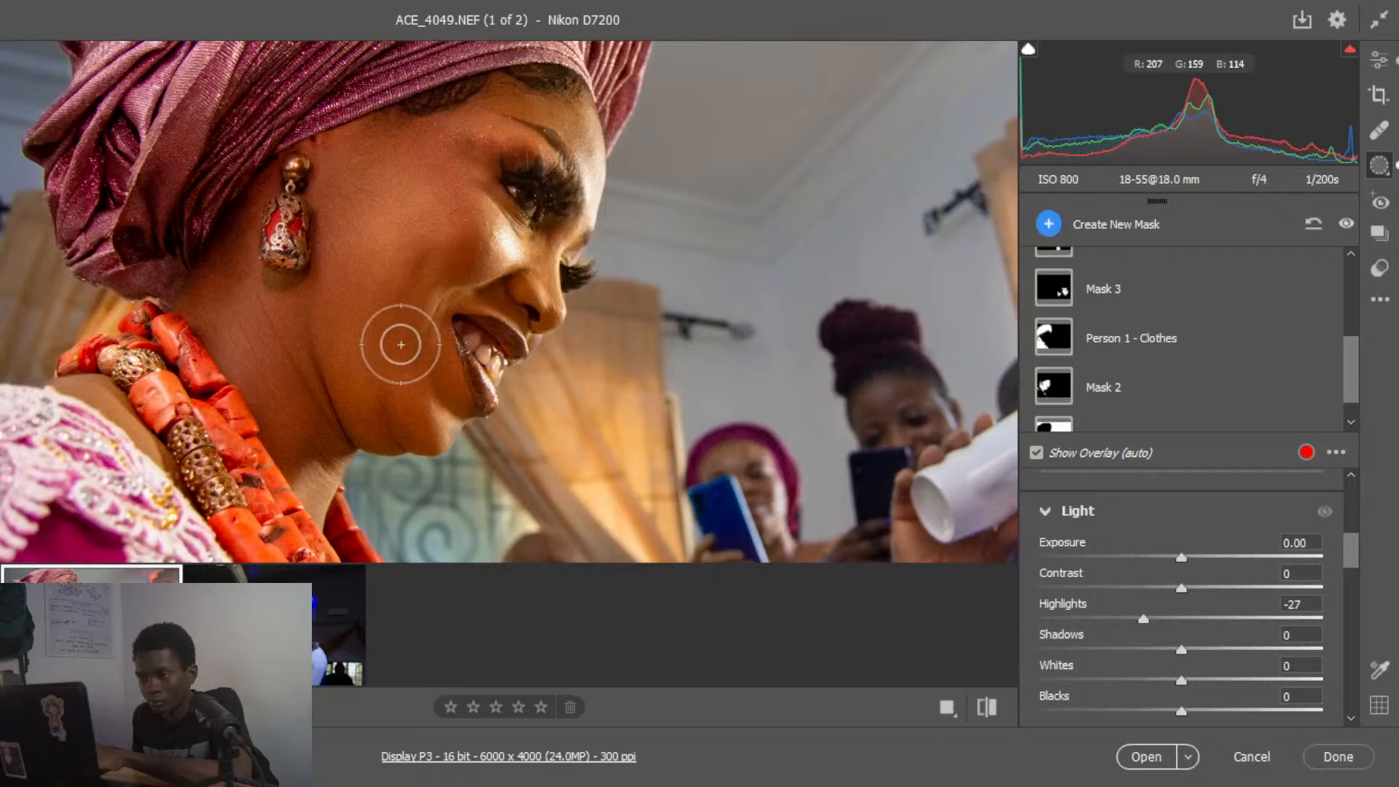
pyautogui.press('y')
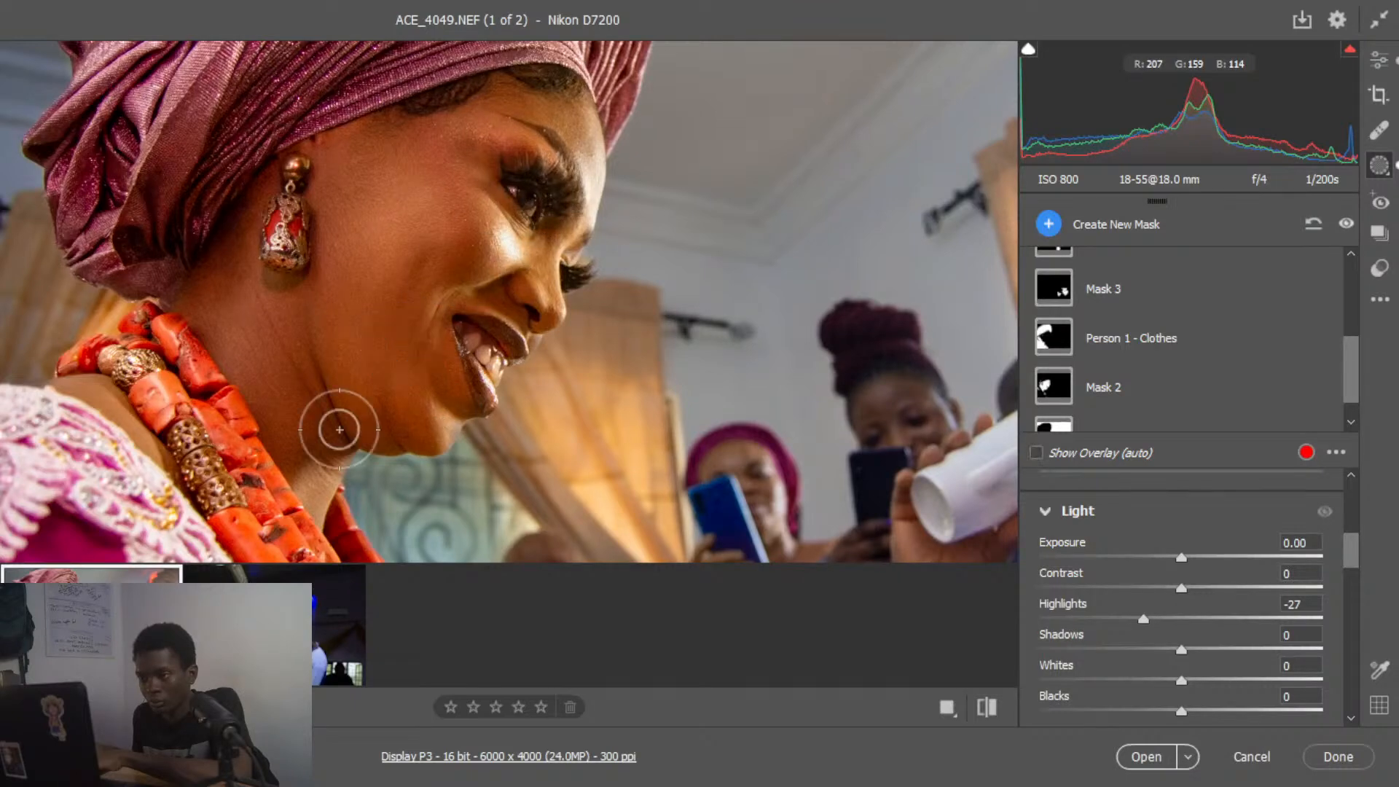
pyautogui.moveTo(339, 430); pyautogui.dragTo(335, 437)
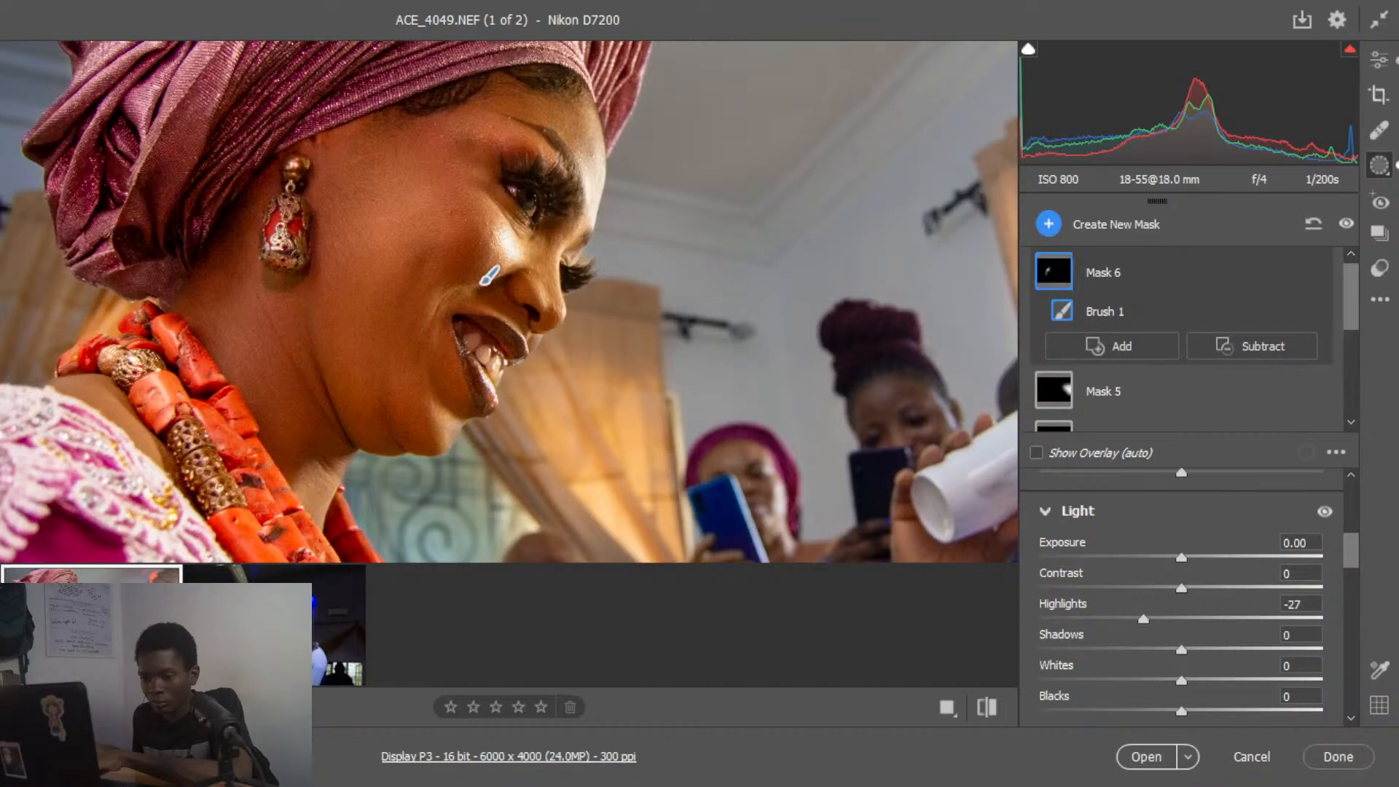
pyautogui.hotkey('ctrl', '0')
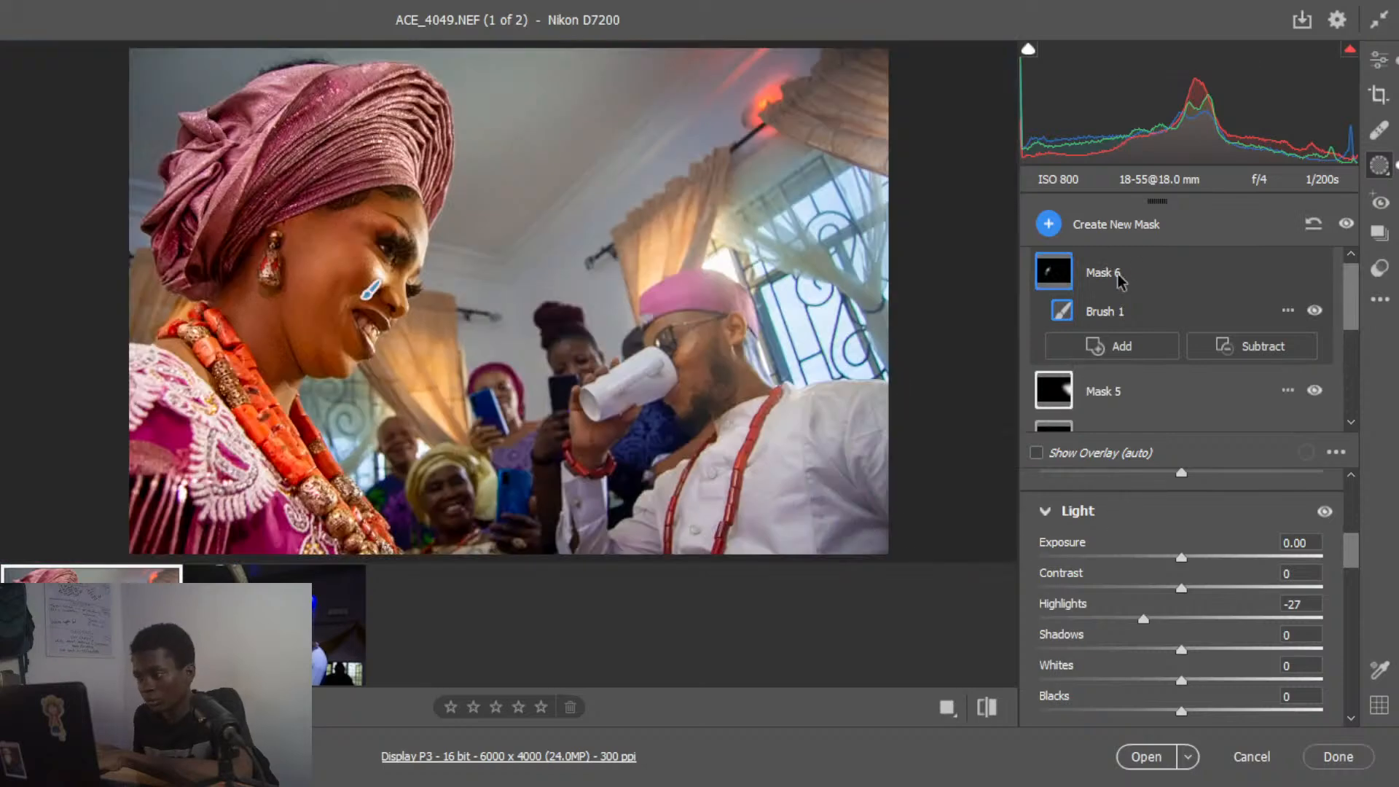
# - Reduce the Temperature of Mask 2, the woman's skin mask, to +1
pyautogui.moveTo(1120, 280)
pyautogui.scroll(-4, 1122, 393)
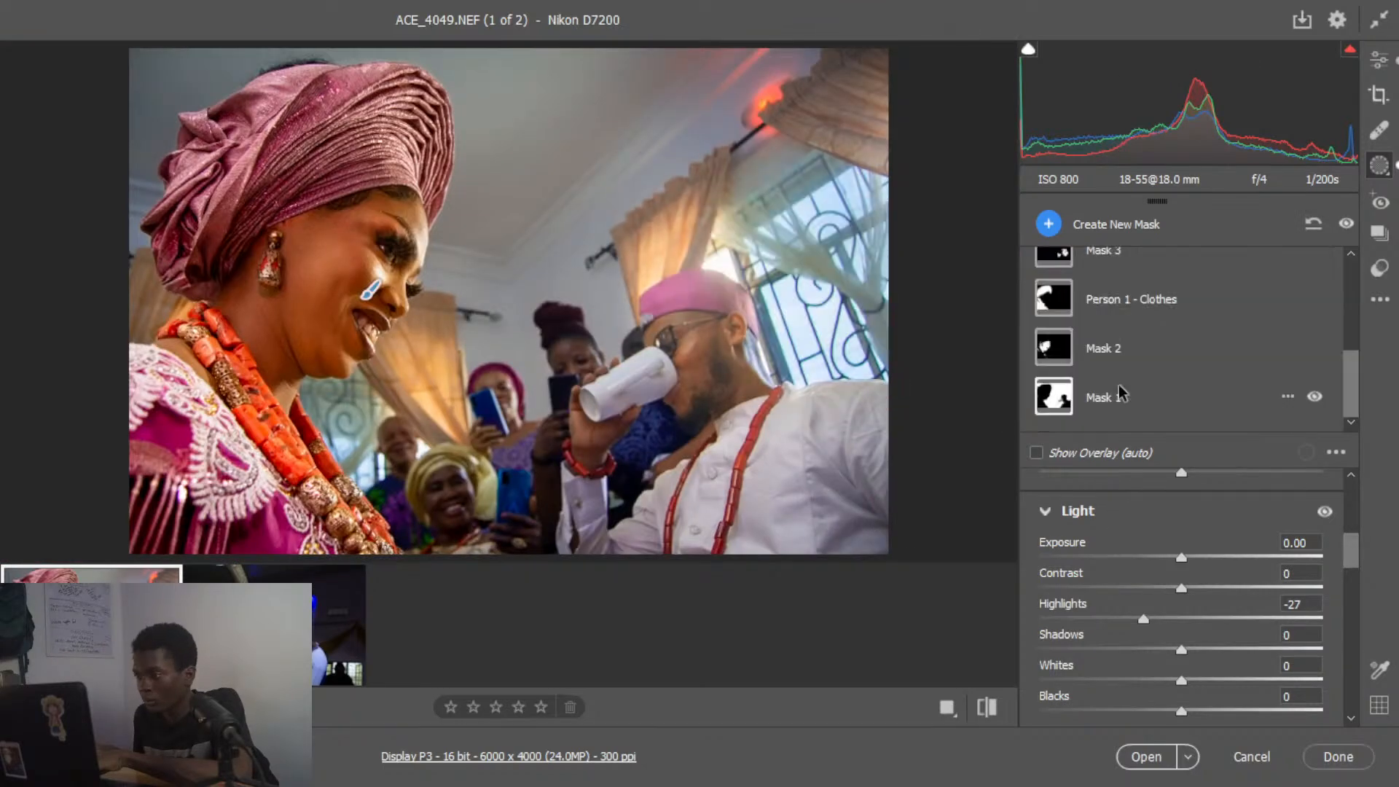
pyautogui.scroll(2, 1118, 378)
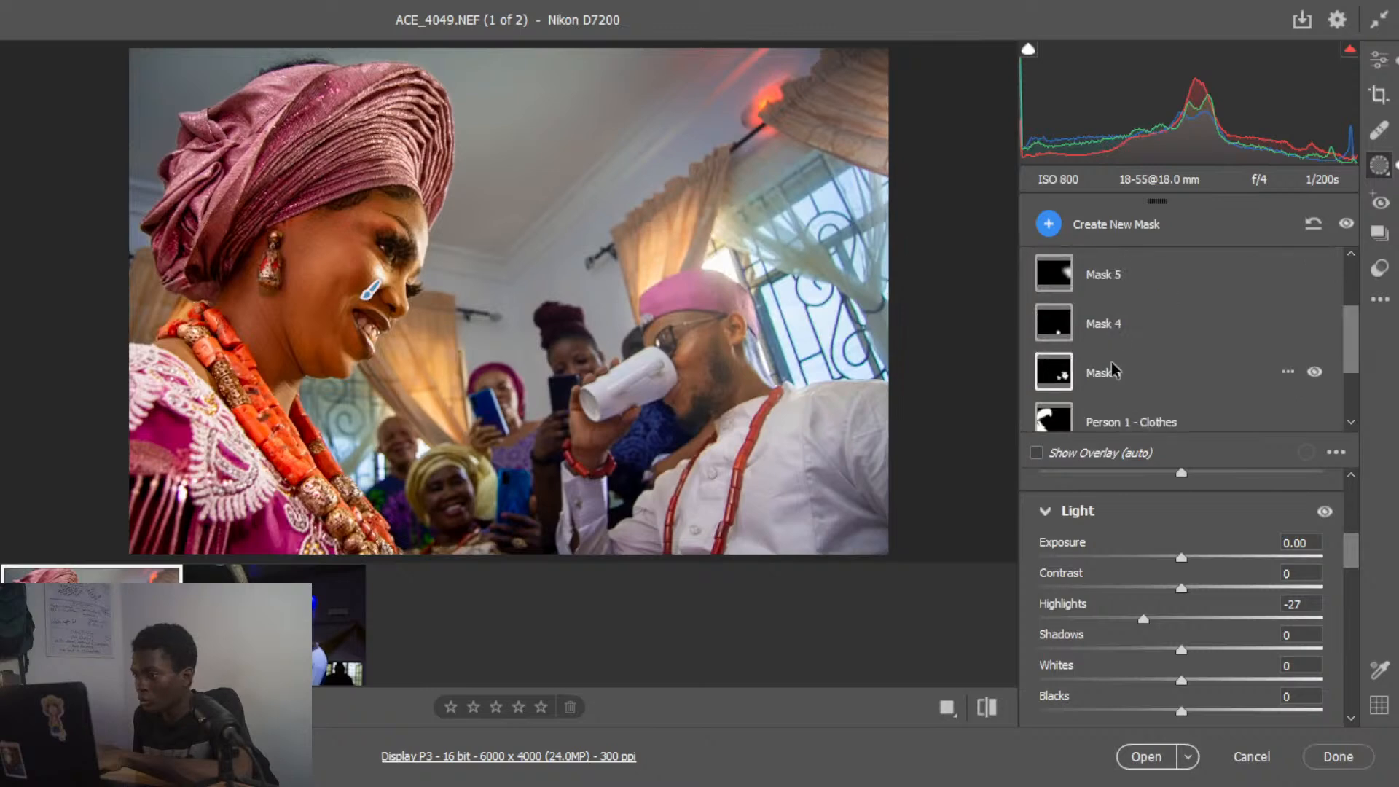
pyautogui.scroll(-2, 1112, 370)
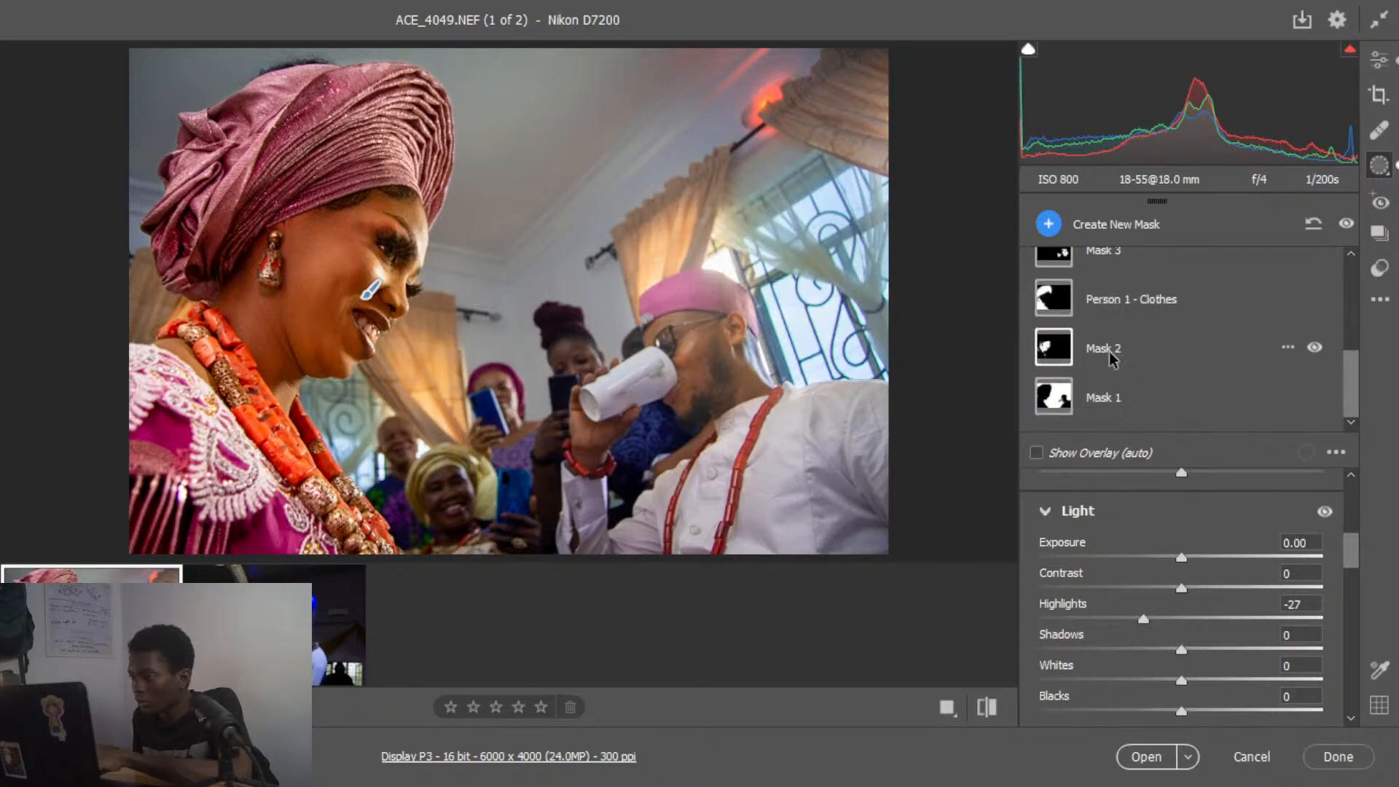
pyautogui.click(1110, 354)
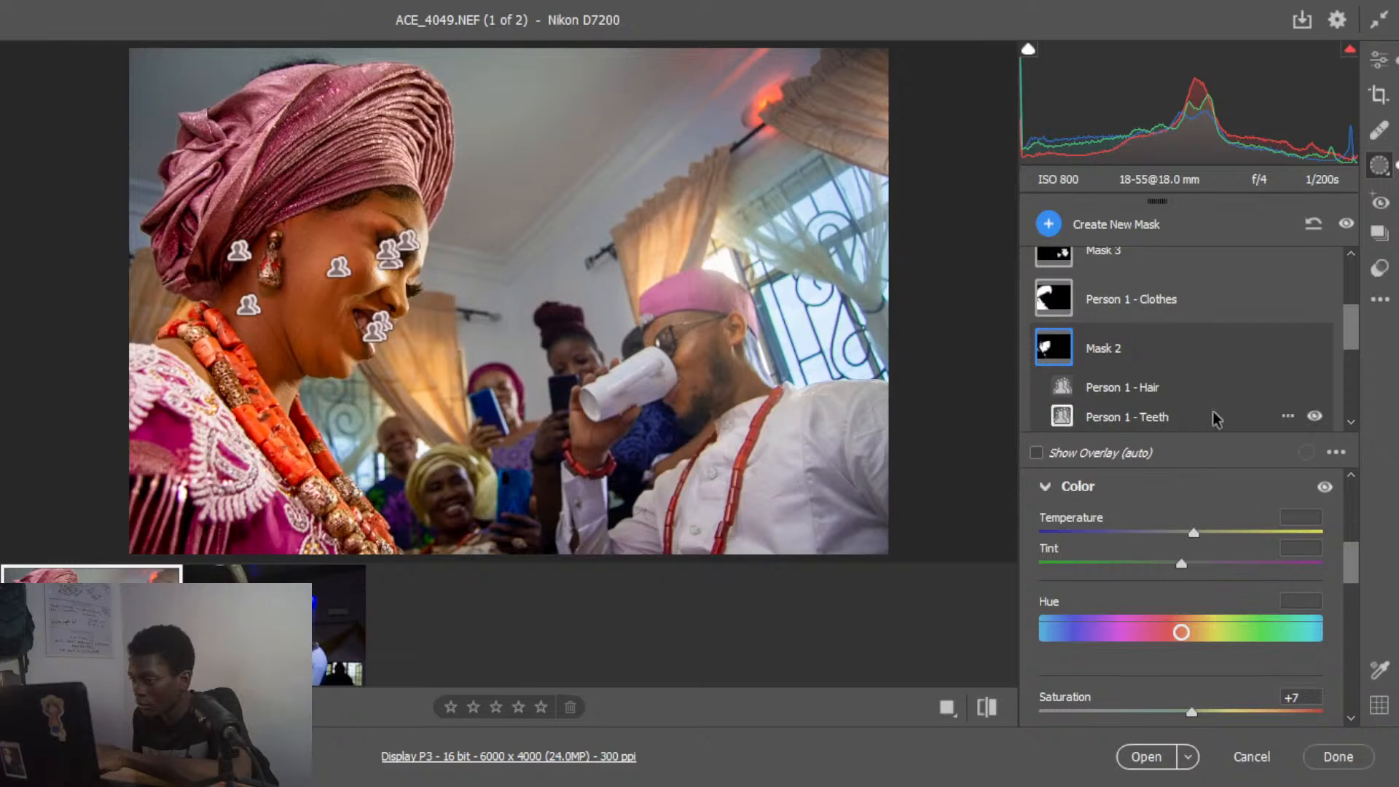
pyautogui.moveTo(1352, 573); pyautogui.dragTo(1352, 575)
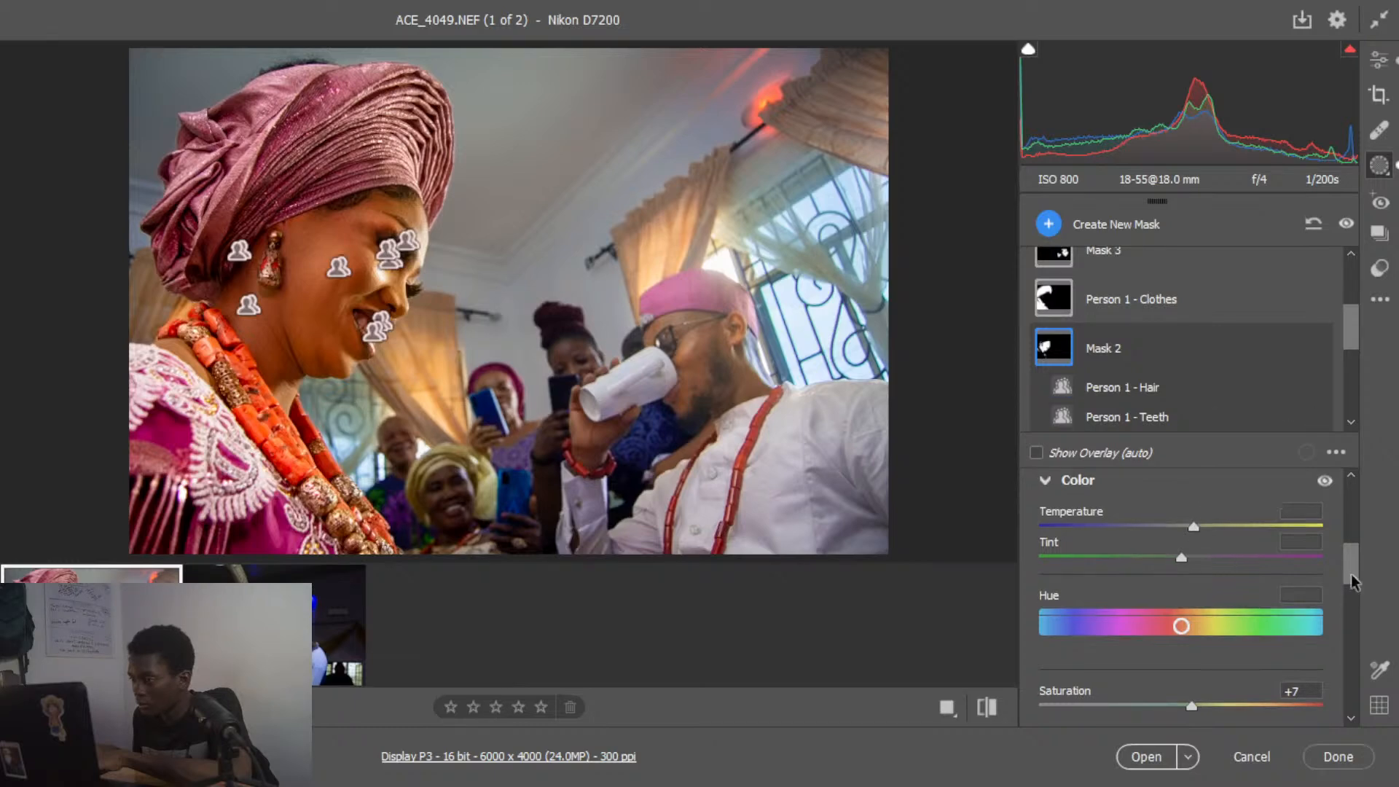
pyautogui.scroll(3, 1260, 594)
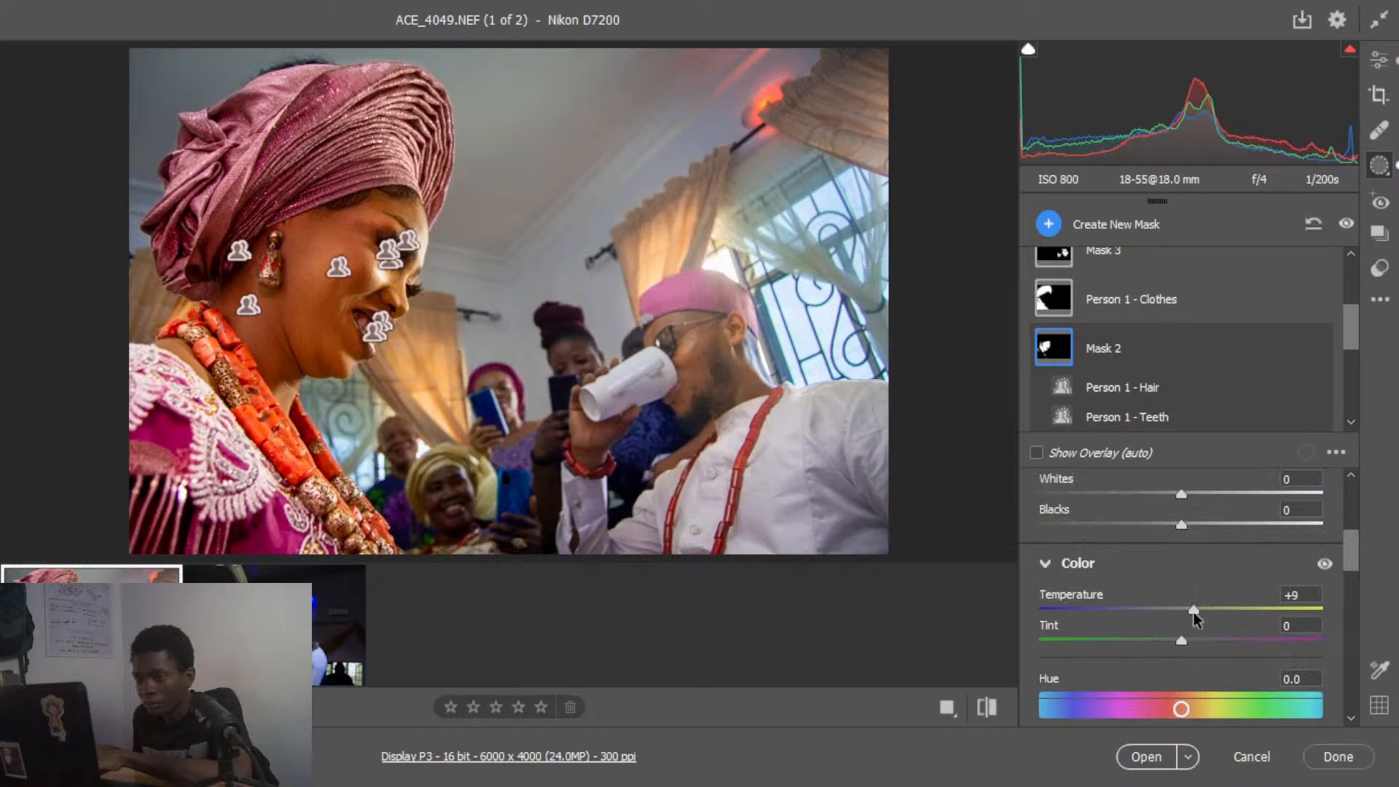
pyautogui.moveTo(1193, 611); pyautogui.dragTo(1189, 612)
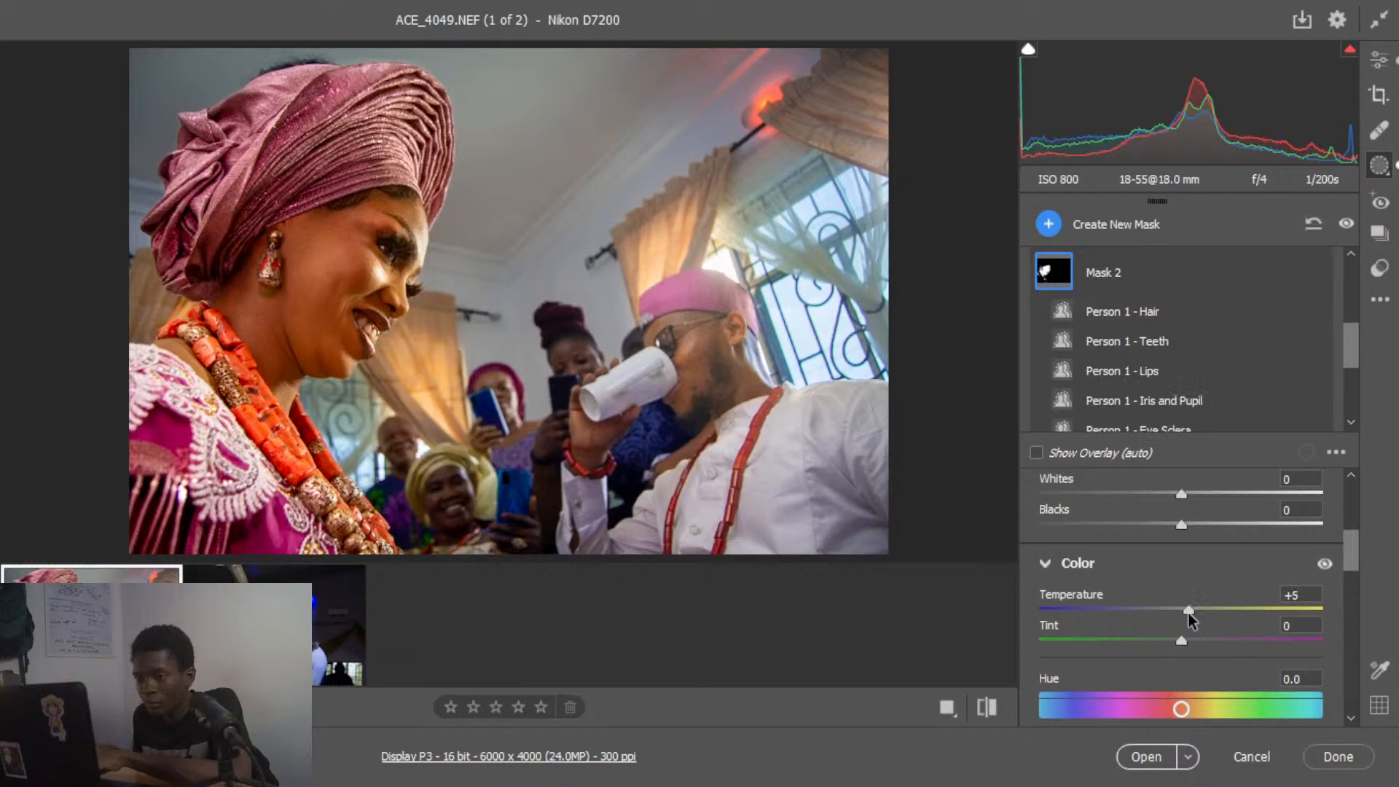
pyautogui.moveTo(1188, 613); pyautogui.dragTo(1183, 615)
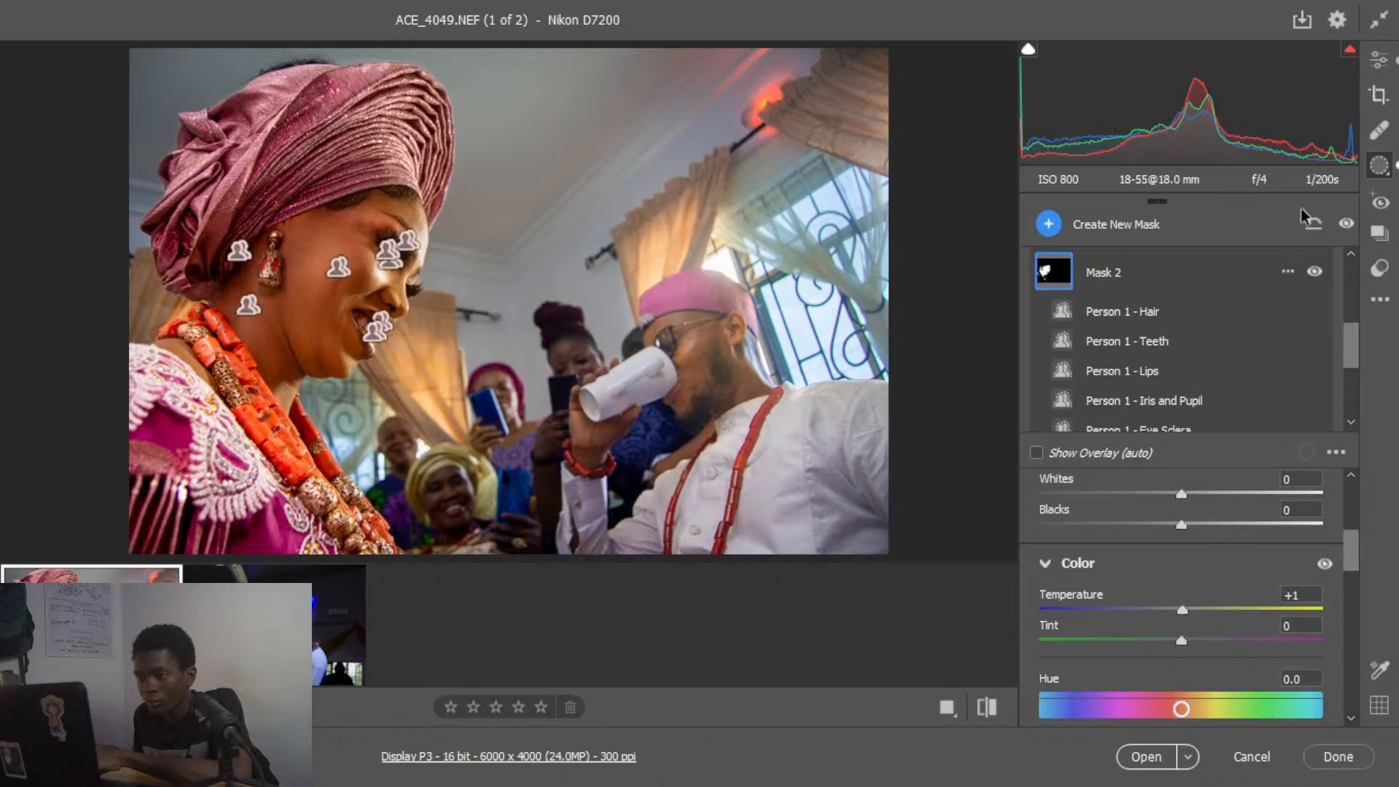
# - Return to the global edit settings and compare the photo before and after side by side
pyautogui.click(1381, 62)
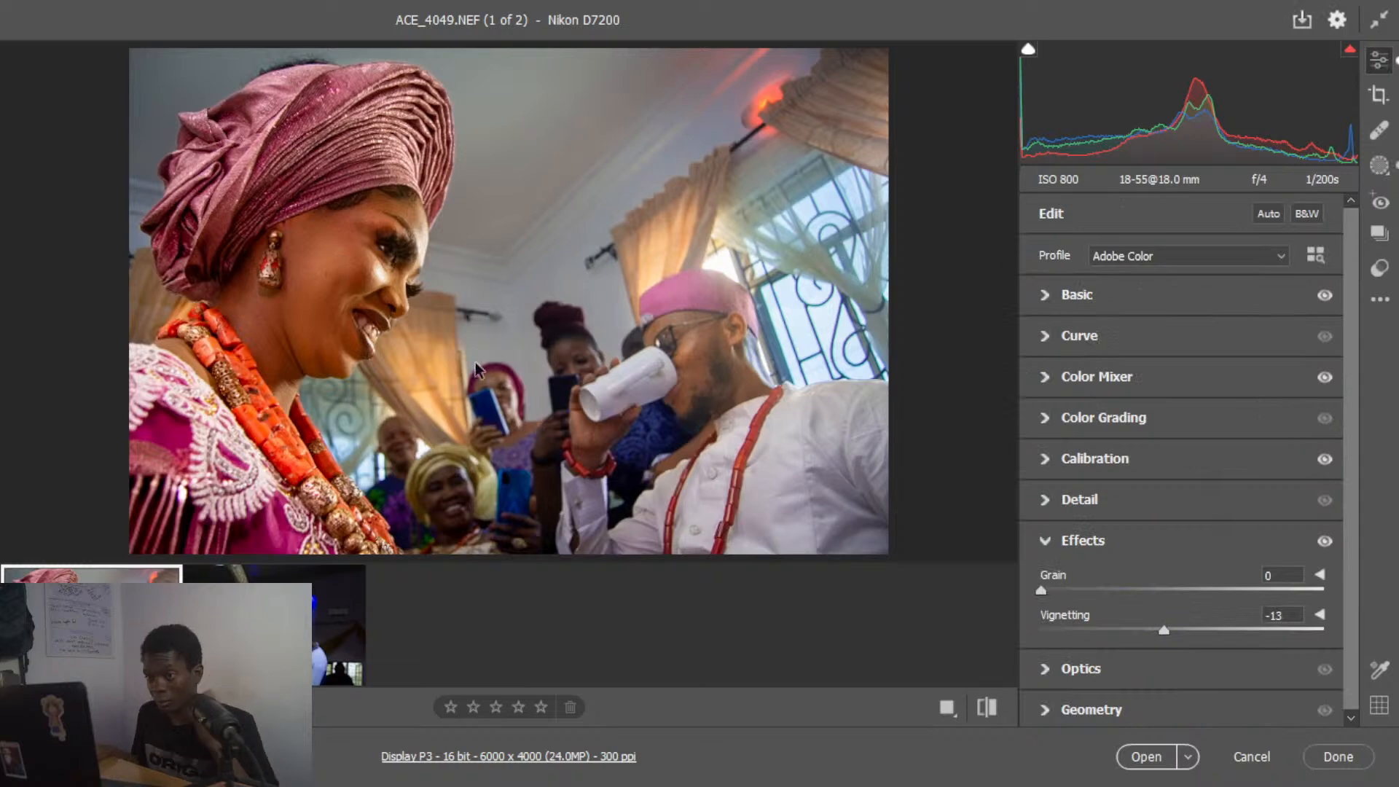
pyautogui.click(945, 707)
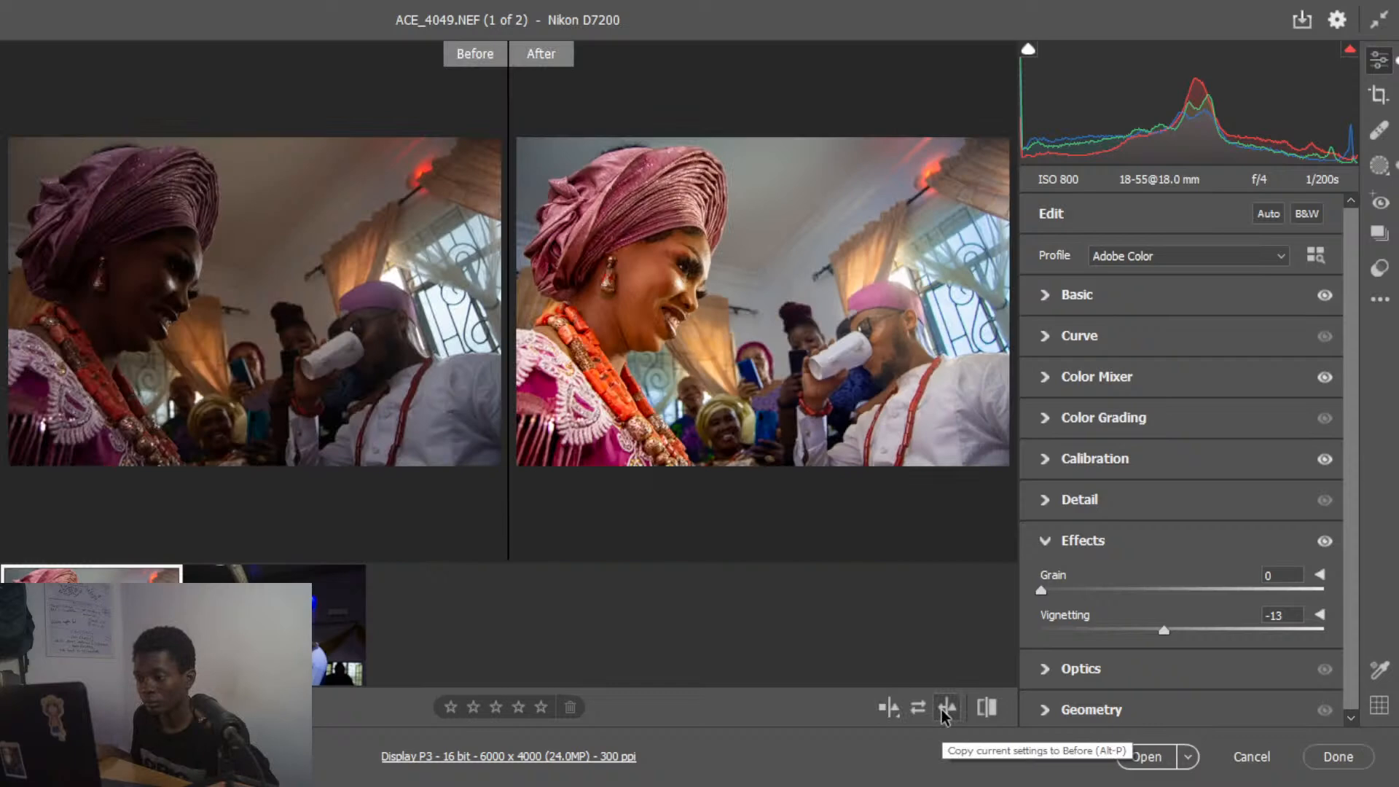
pyautogui.click(881, 710)
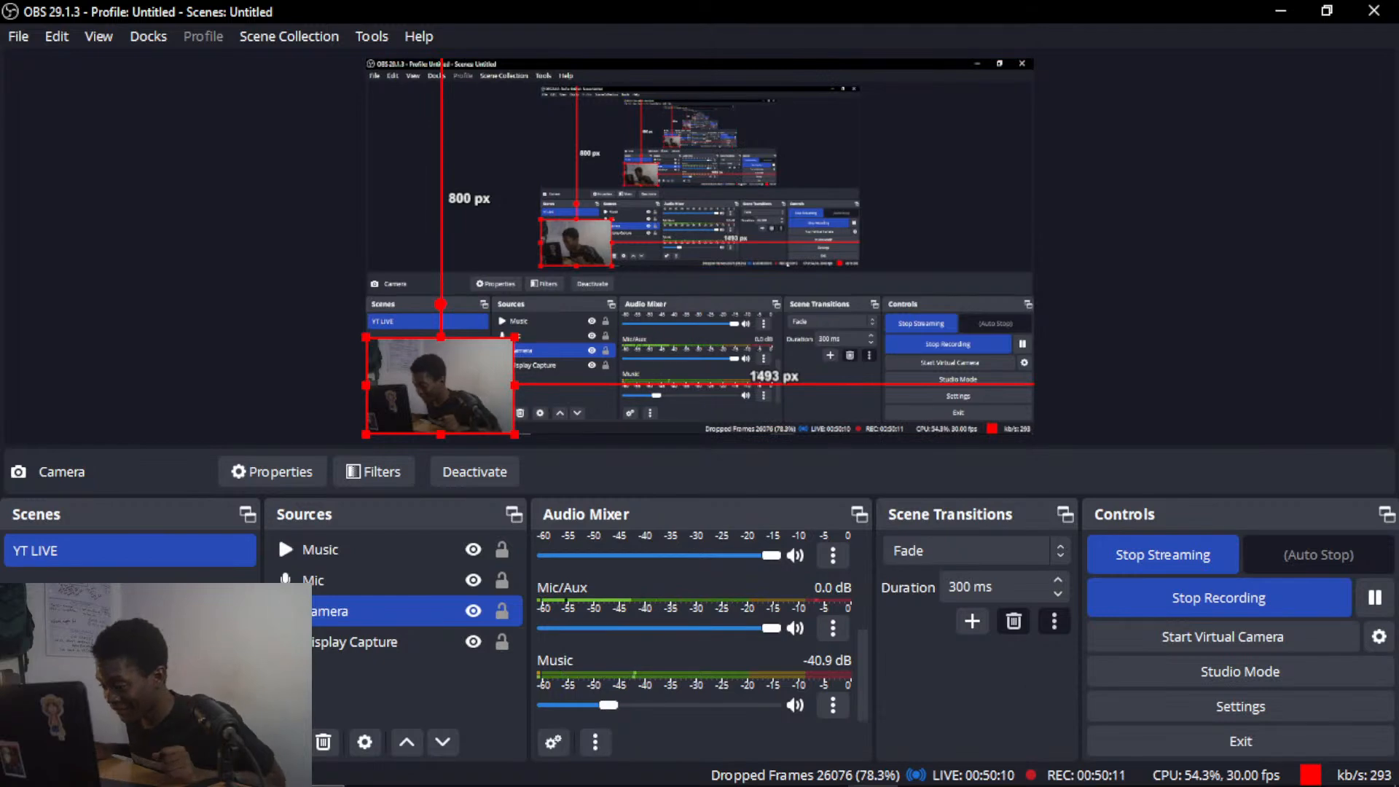
# - Switch from OBS back to Photoshop and expand the Camera Raw window to full screen
pyautogui.moveTo(1082, 785)
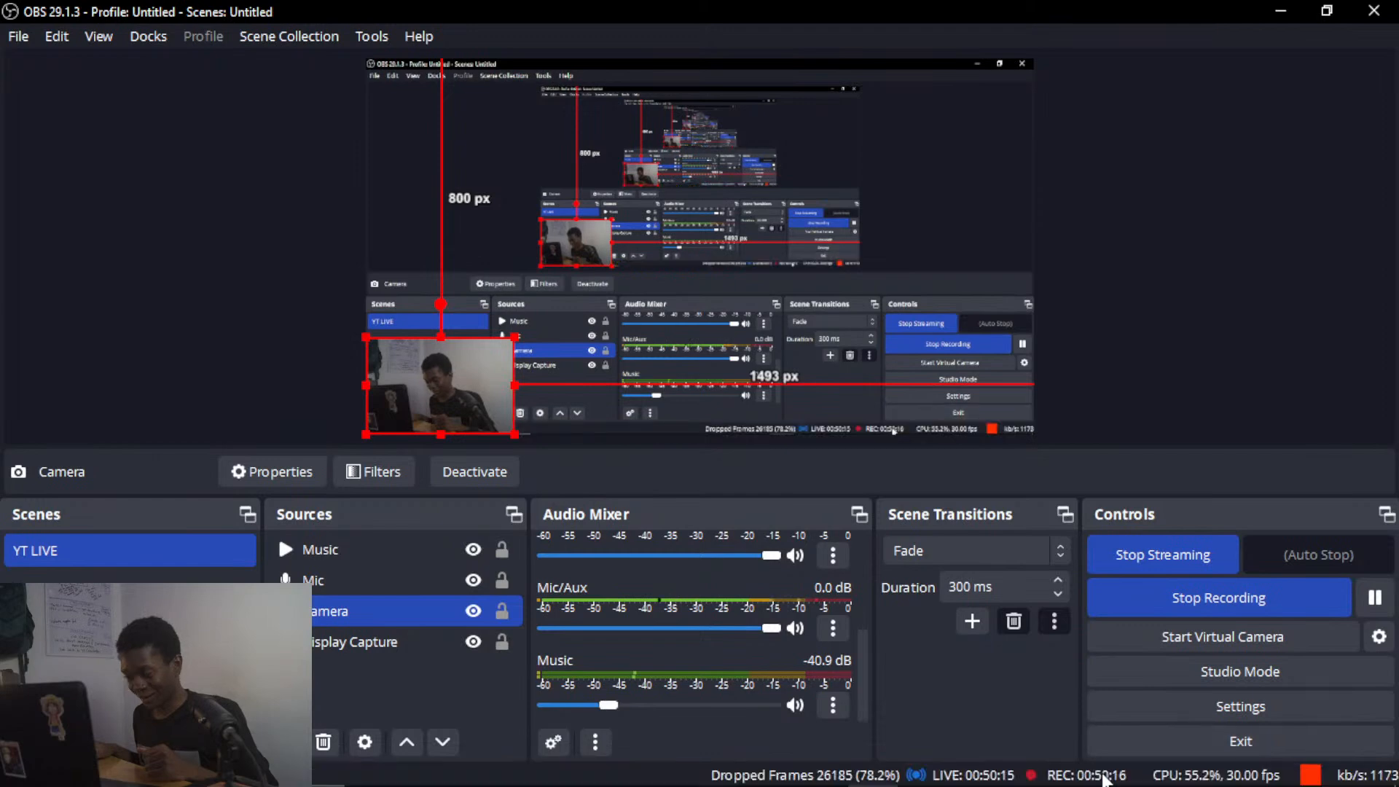
pyautogui.moveTo(885, 755)
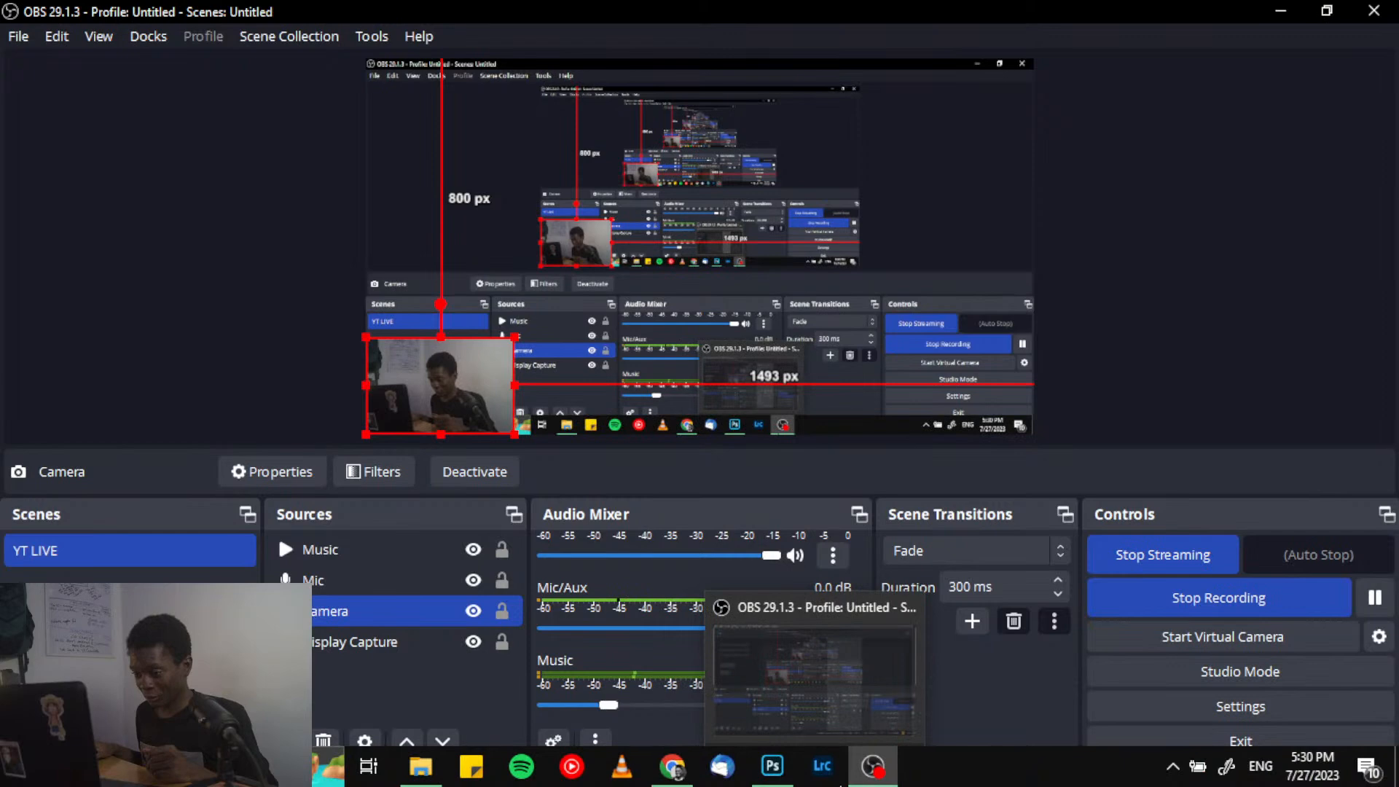
pyautogui.click(786, 775)
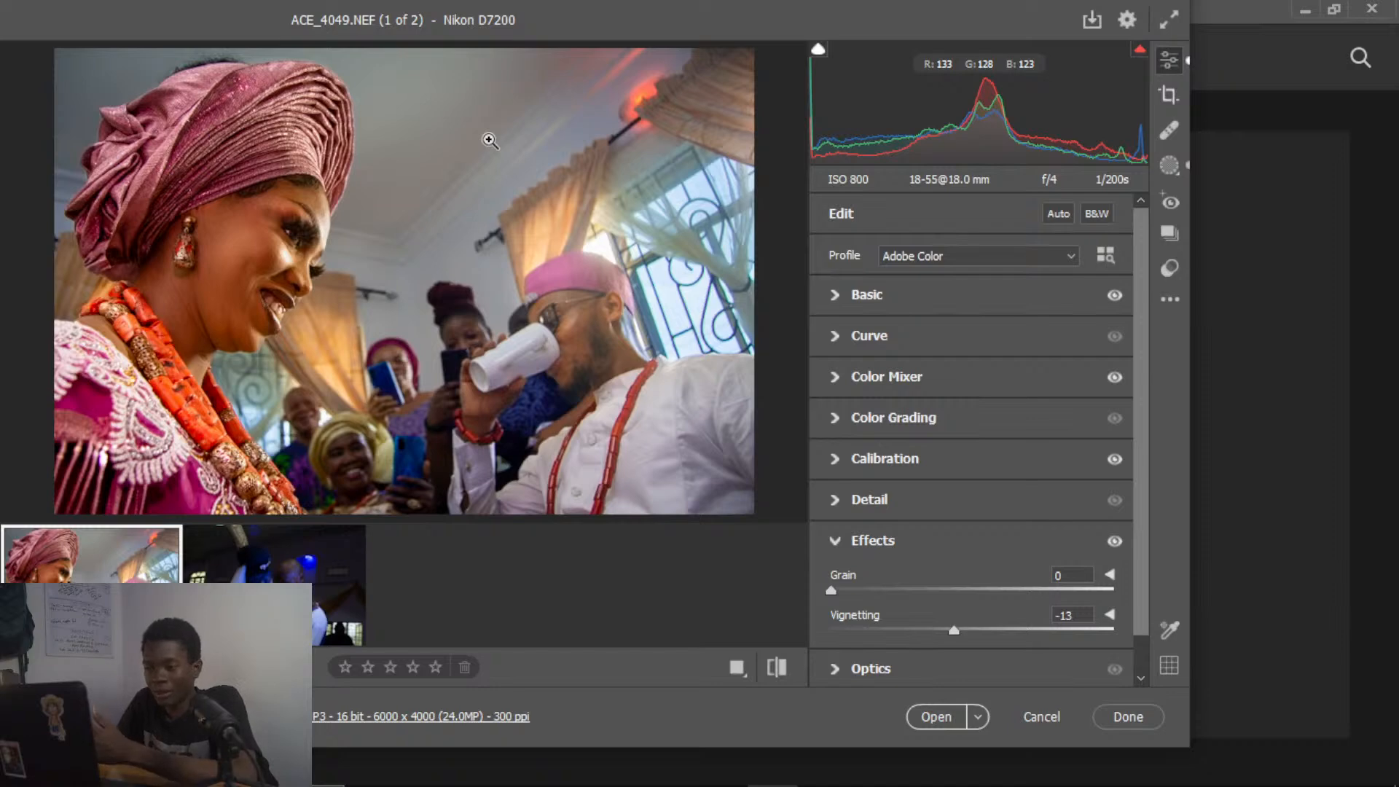
pyautogui.click(1169, 19)
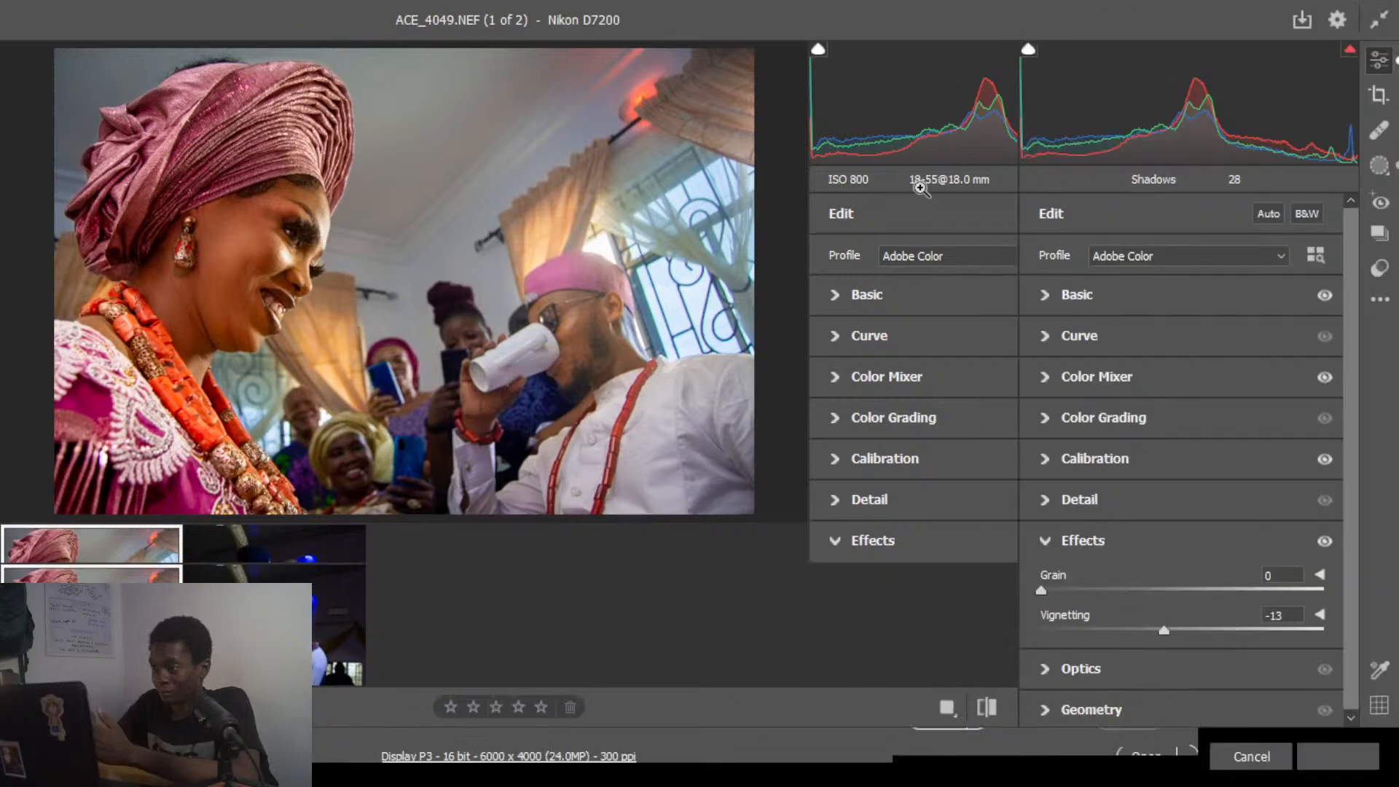
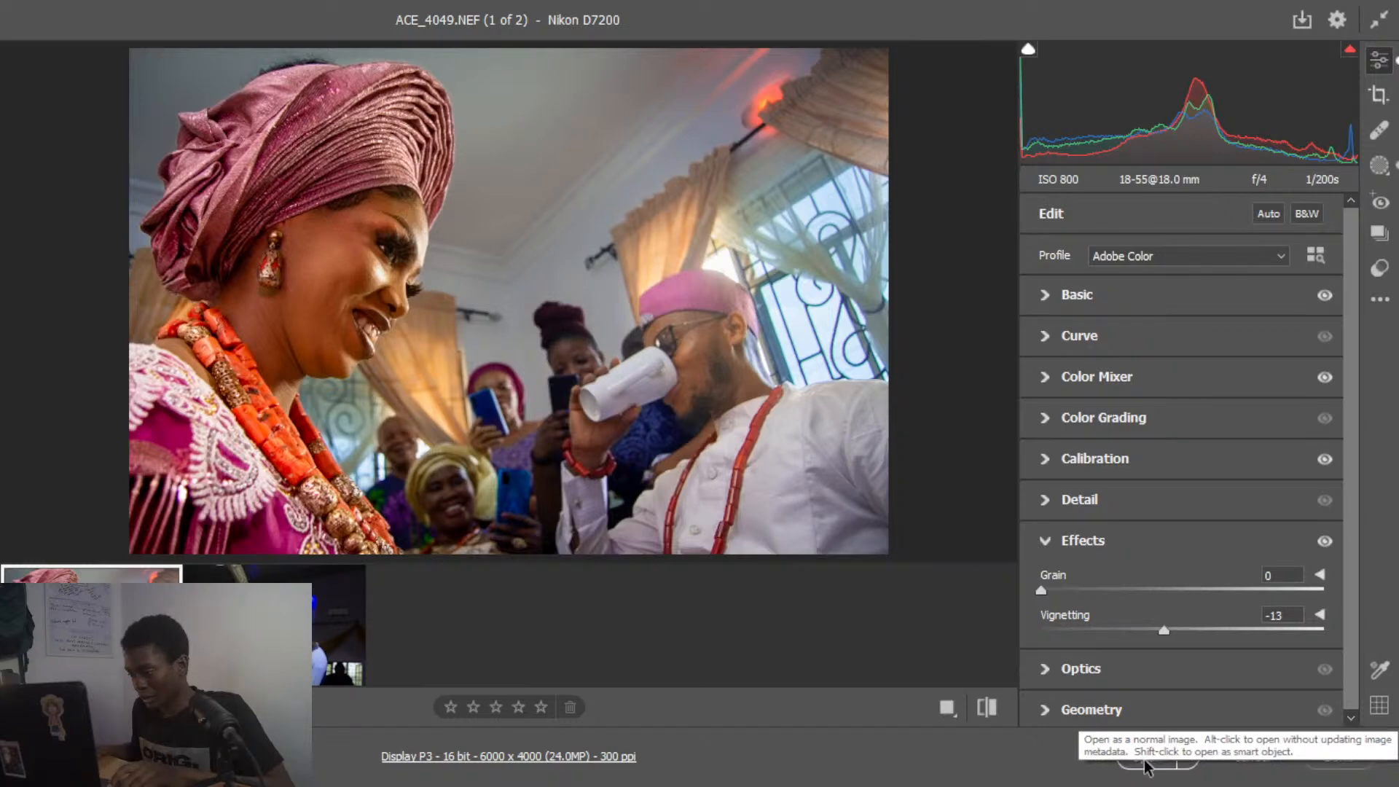
# - Open the edited ACE_4049.NEF photo in Photoshop as a smart object
pyautogui.press('shift')
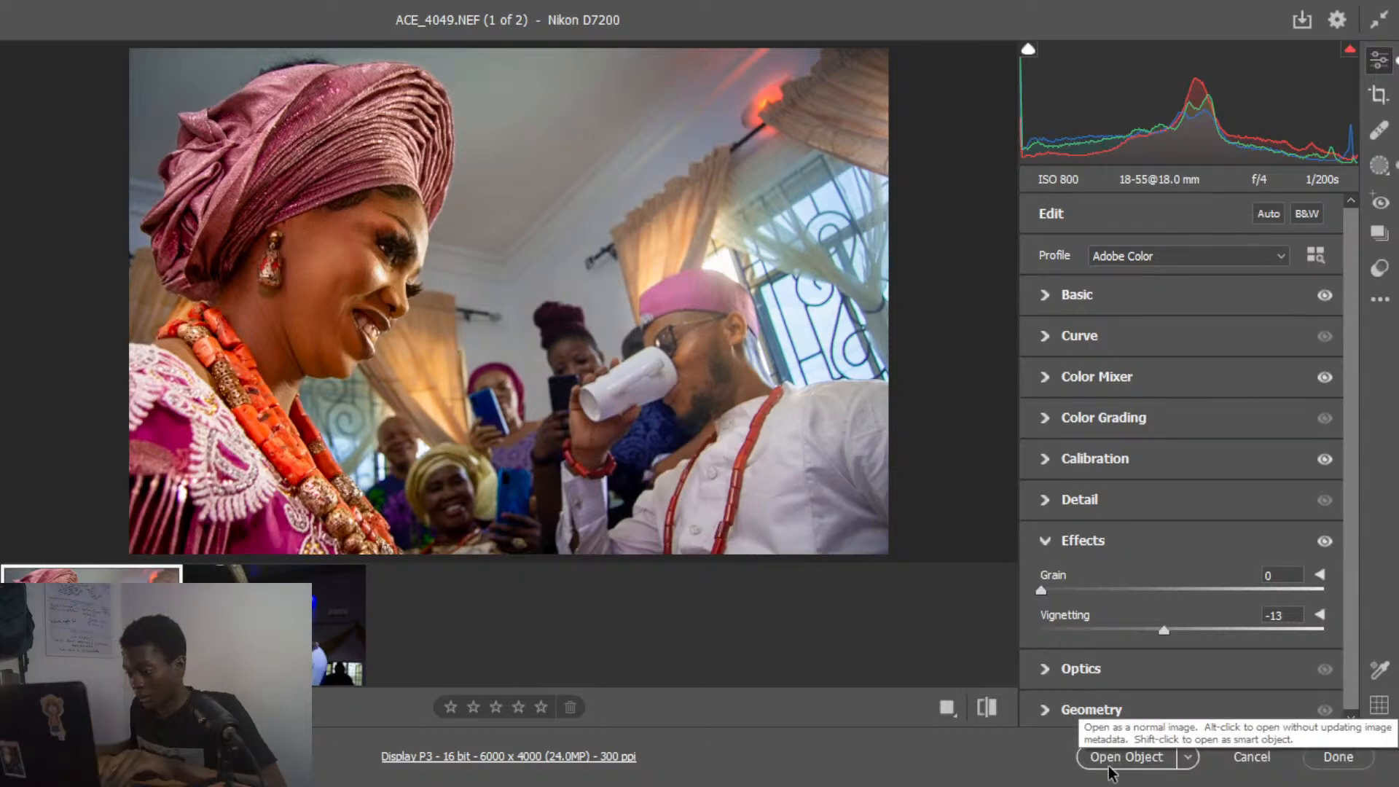
pyautogui.click(1147, 760)
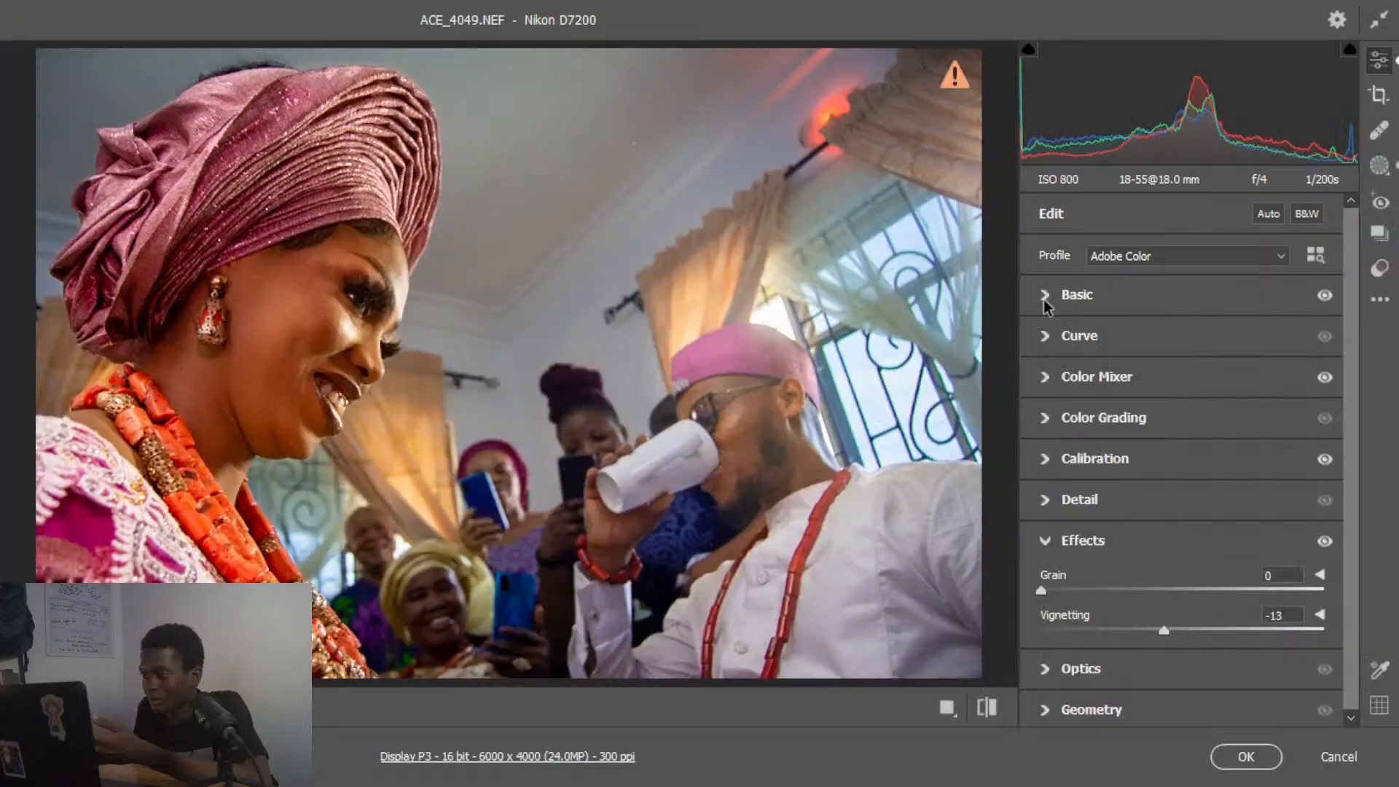
# - Review the smart object's Basic settings and masks in Camera Raw, and close it without keeping changes
pyautogui.click(1044, 297)
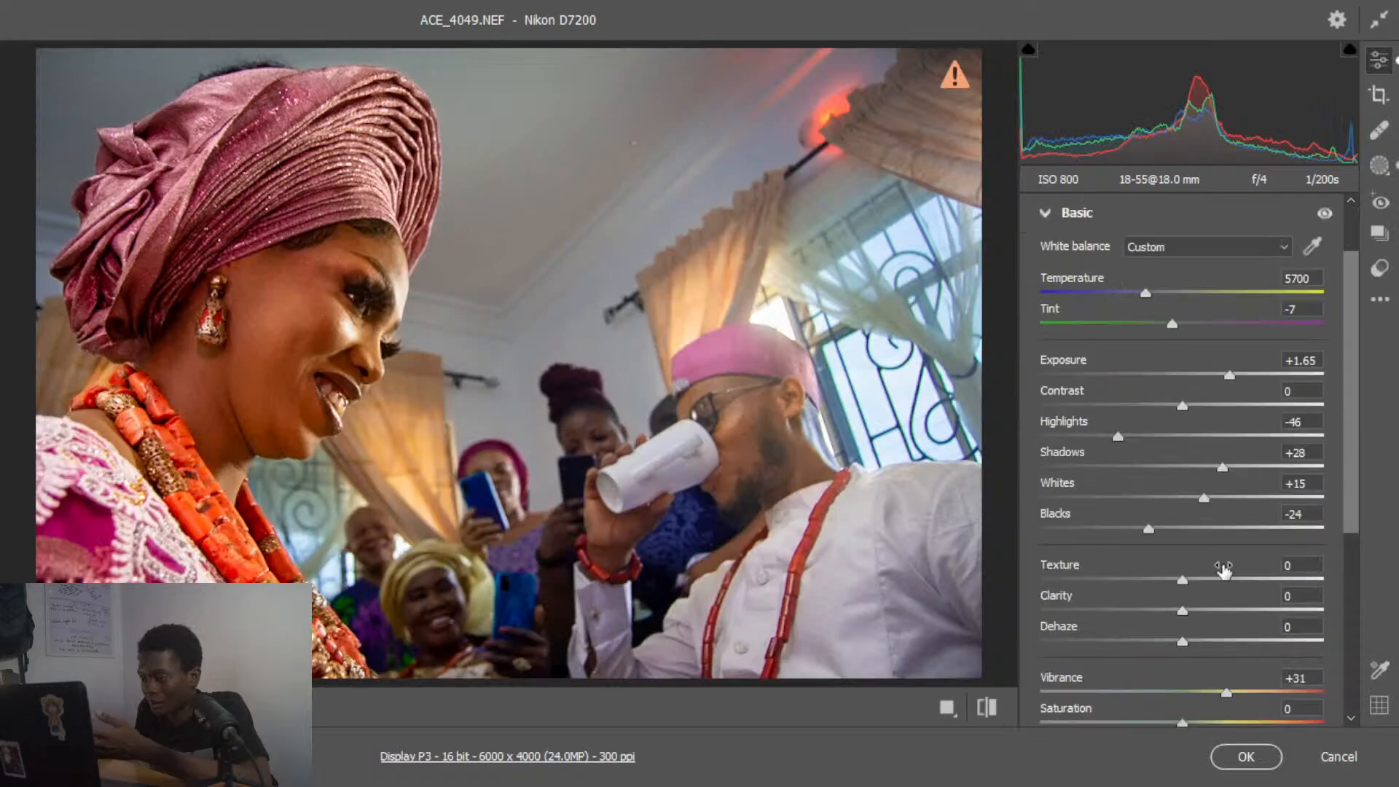
pyautogui.click(1378, 169)
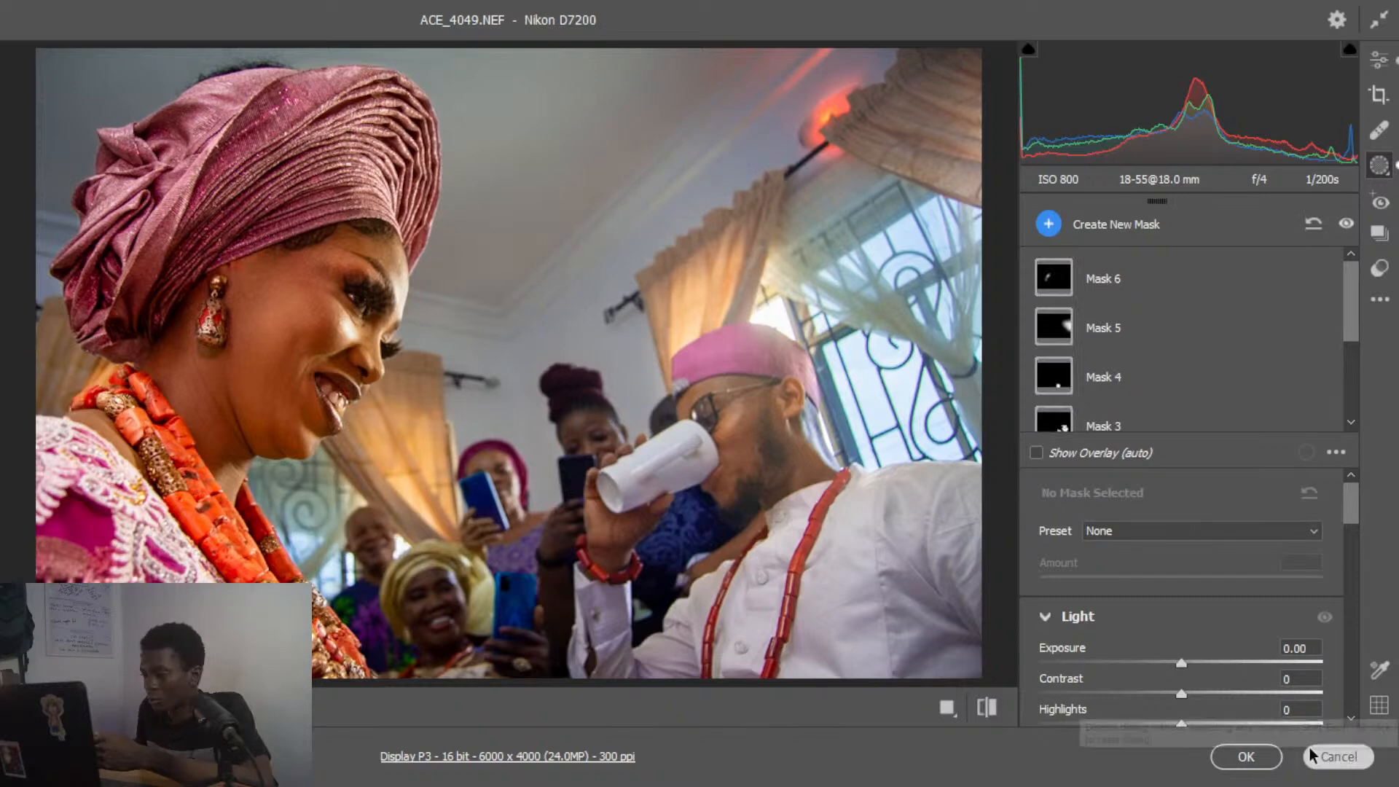
pyautogui.click(1333, 756)
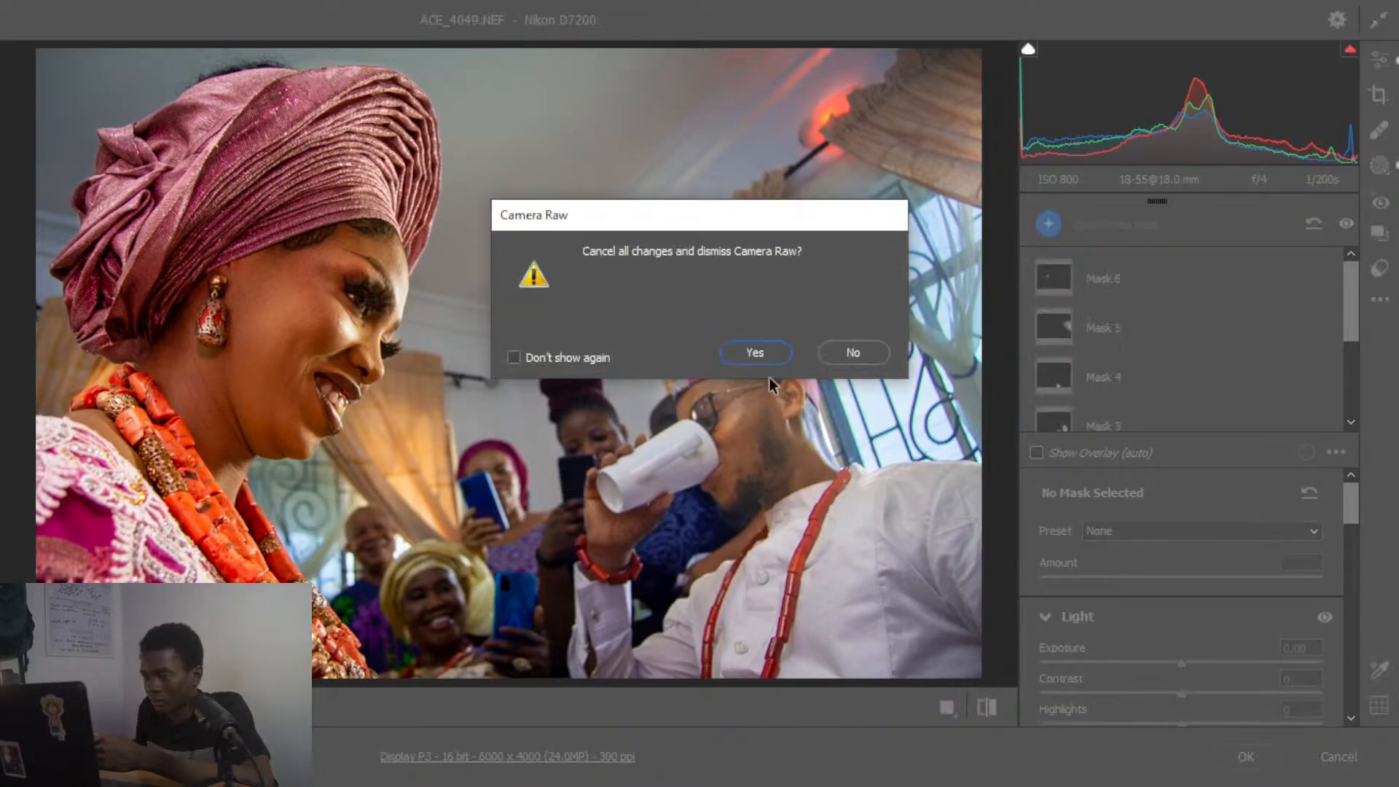
pyautogui.click(755, 352)
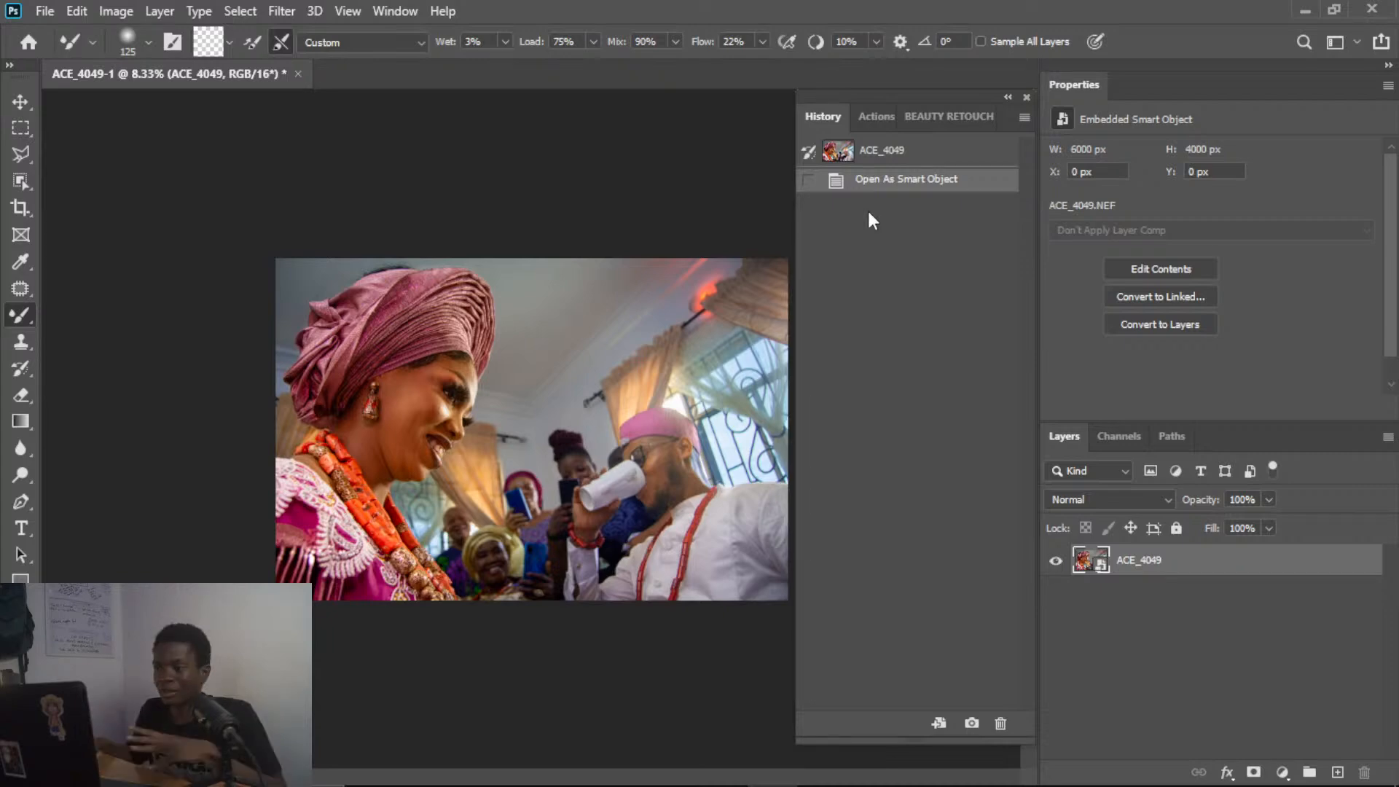
# - Try to patch a small wall area between the couple directly on the smart object, and clear the selection
pyautogui.hotkey('shift', 'b')
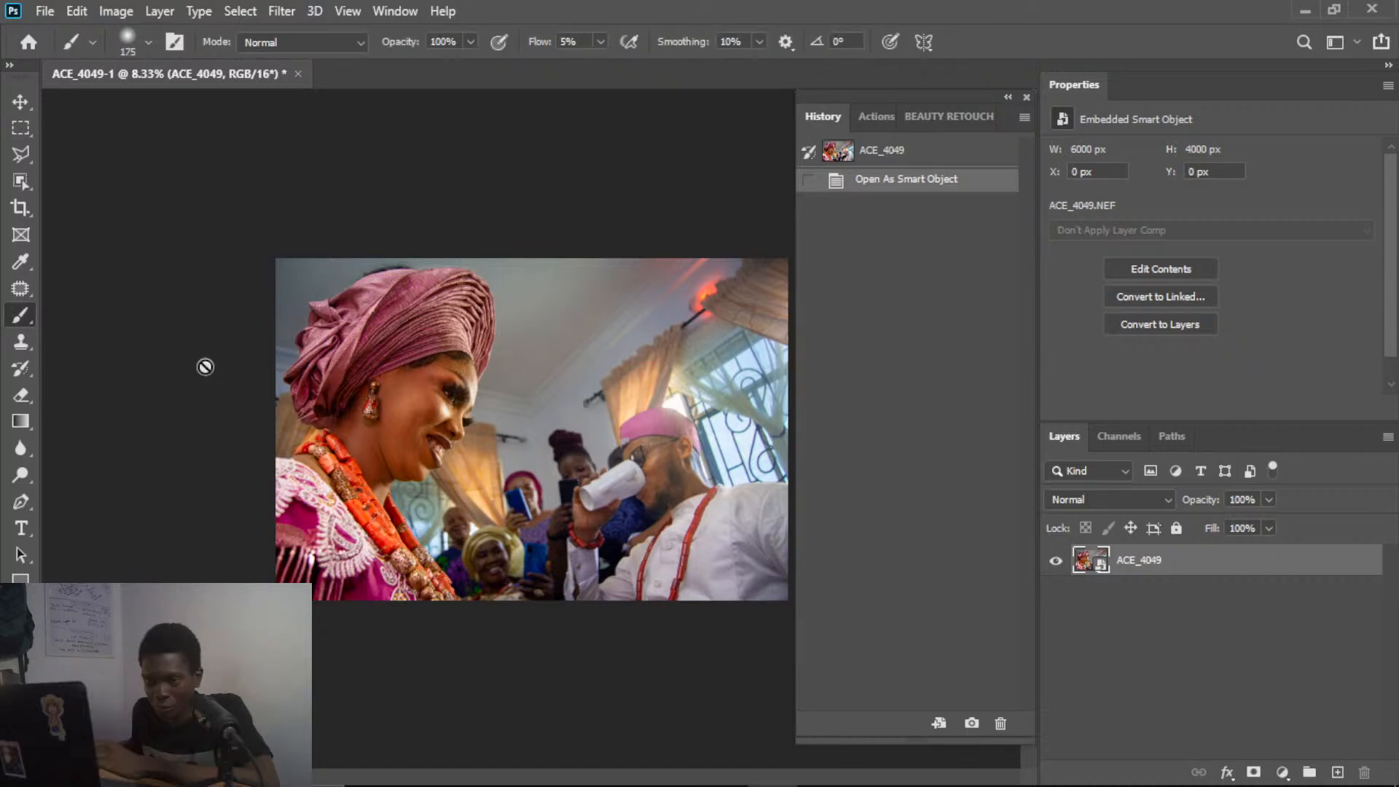
pyautogui.press('j')
pyautogui.moveTo(525, 403)
pyautogui.mouseDown()
pyautogui.moveTo(506, 412)
pyautogui.moveTo(526, 398)
pyautogui.moveTo(519, 421)
pyautogui.mouseUp()
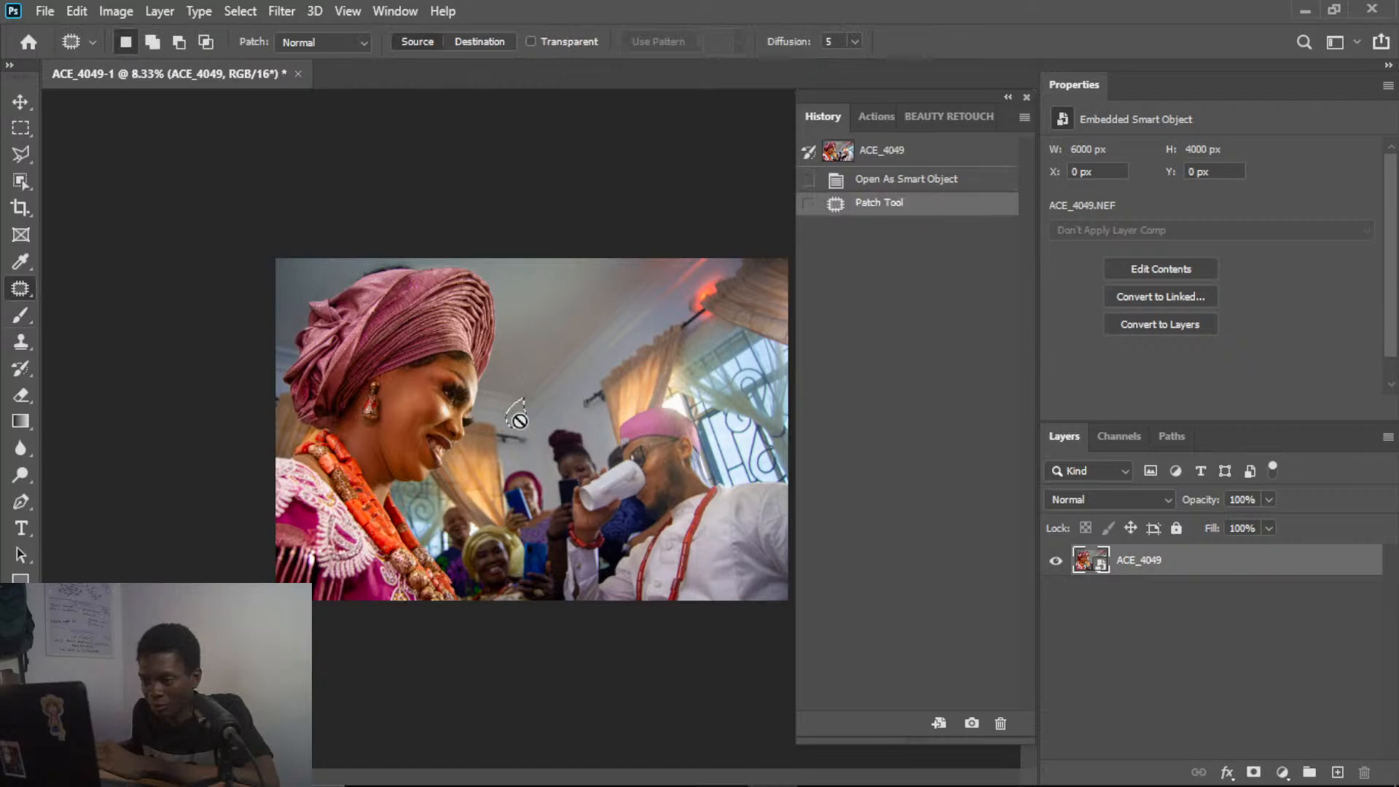
pyautogui.click(517, 418)
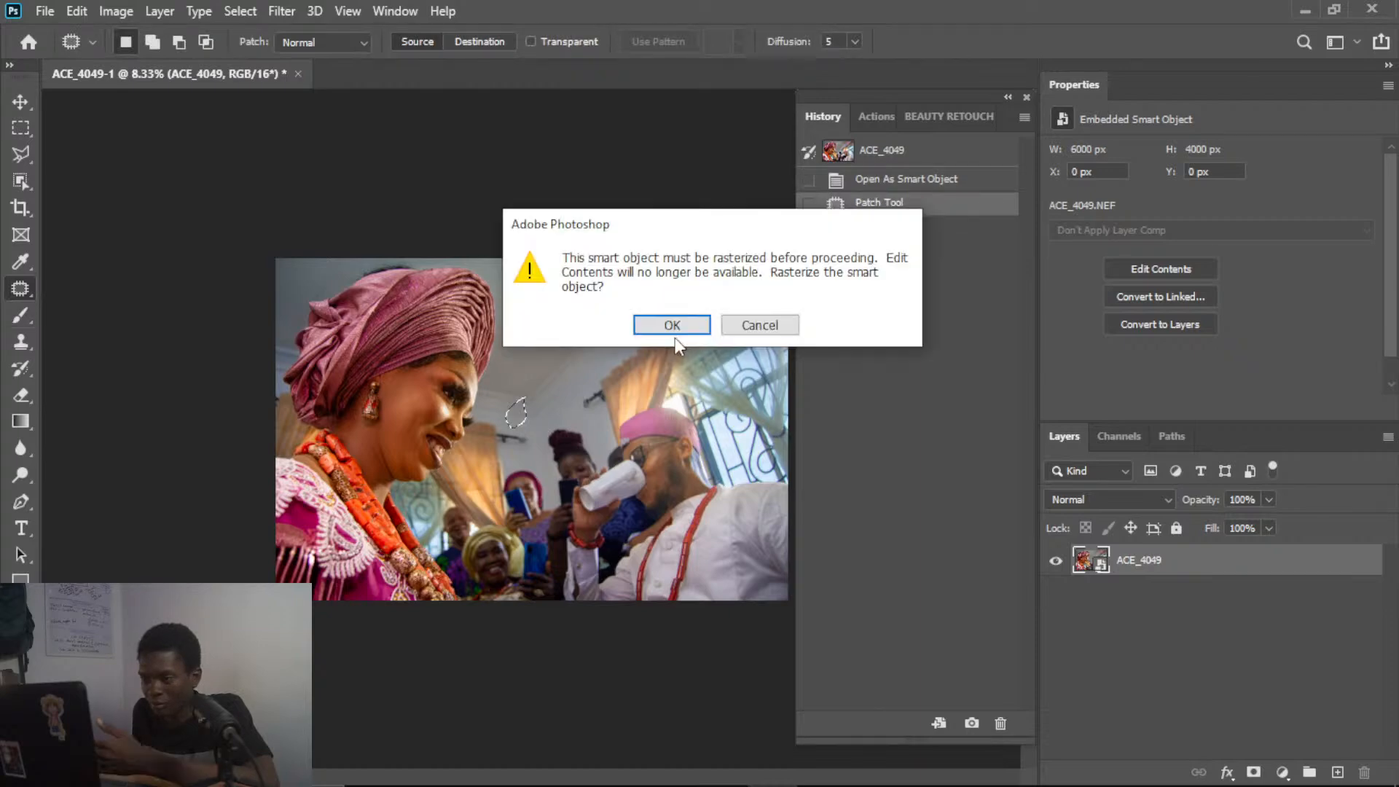
pyautogui.click(674, 333)
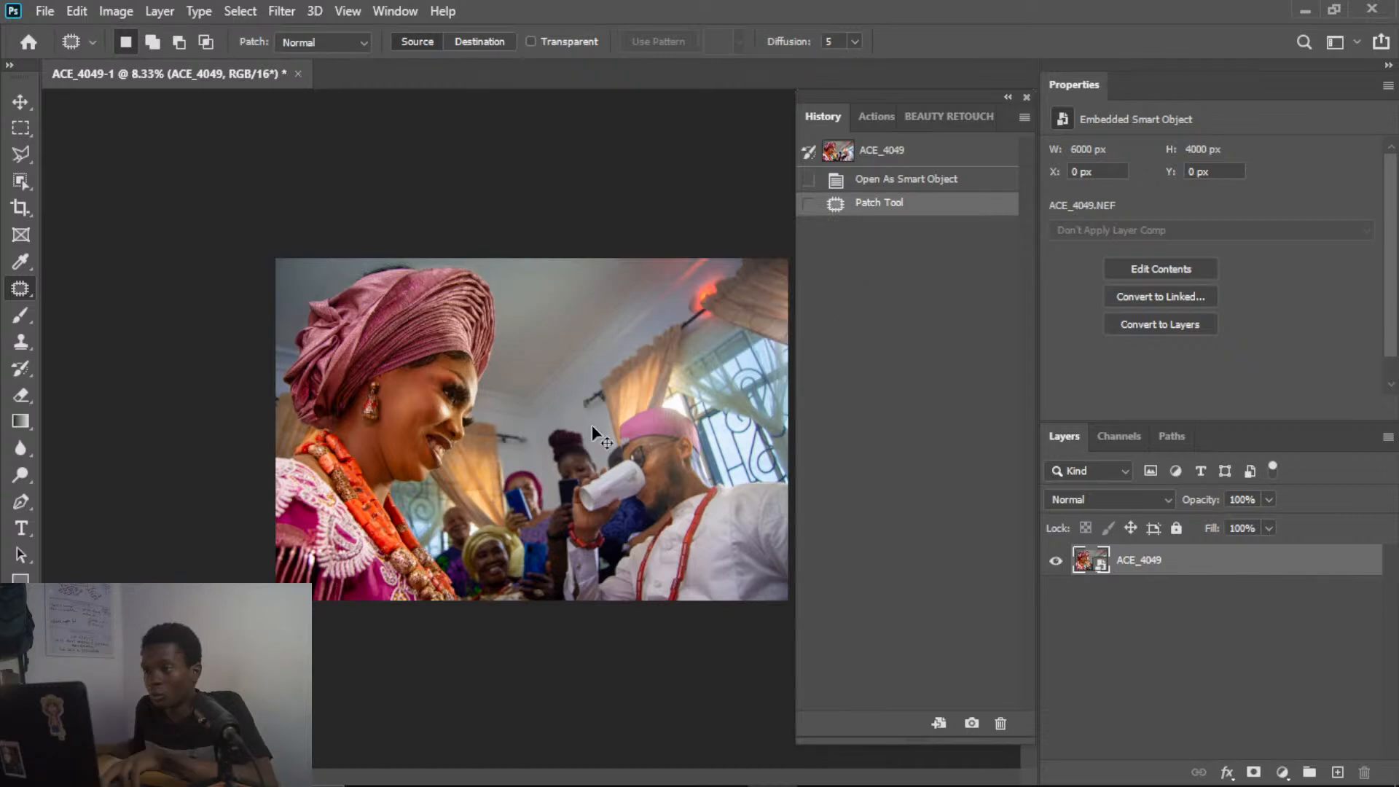
pyautogui.hotkey('ctrl', 'd')
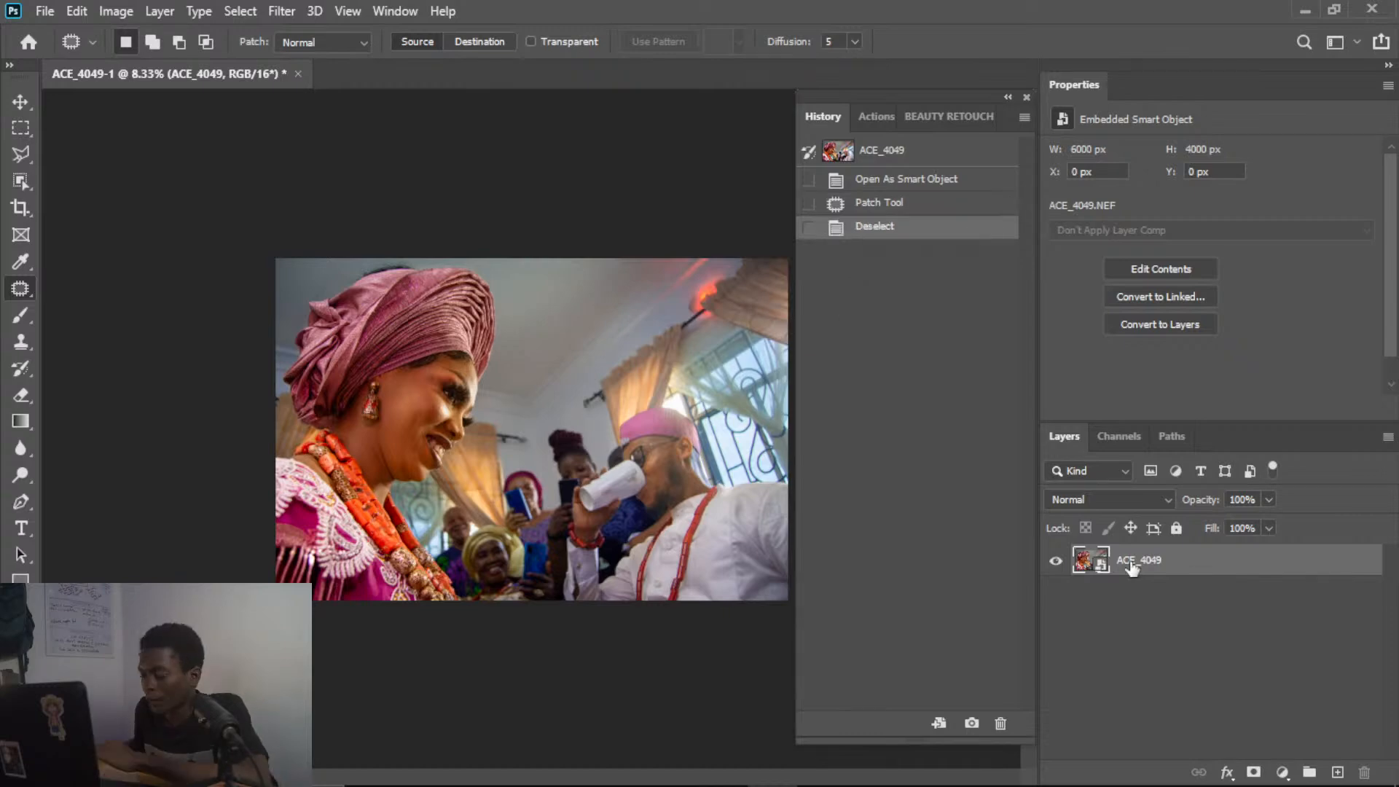
# - Duplicate the ACE_4049 smart object layer and rasterize the copy
pyautogui.hotkey('ctrl', 'j')
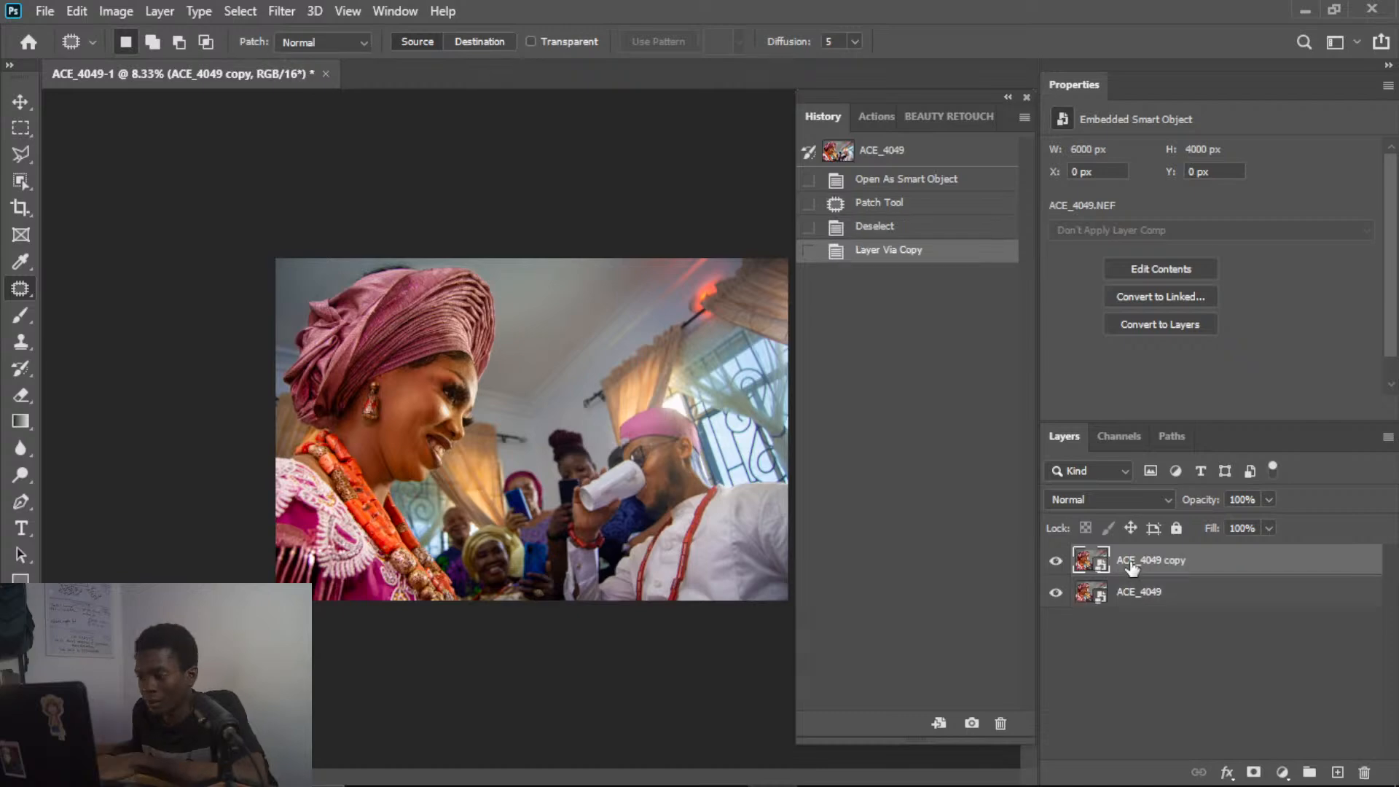
pyautogui.rightClick(1130, 567)
pyautogui.click(907, 394)
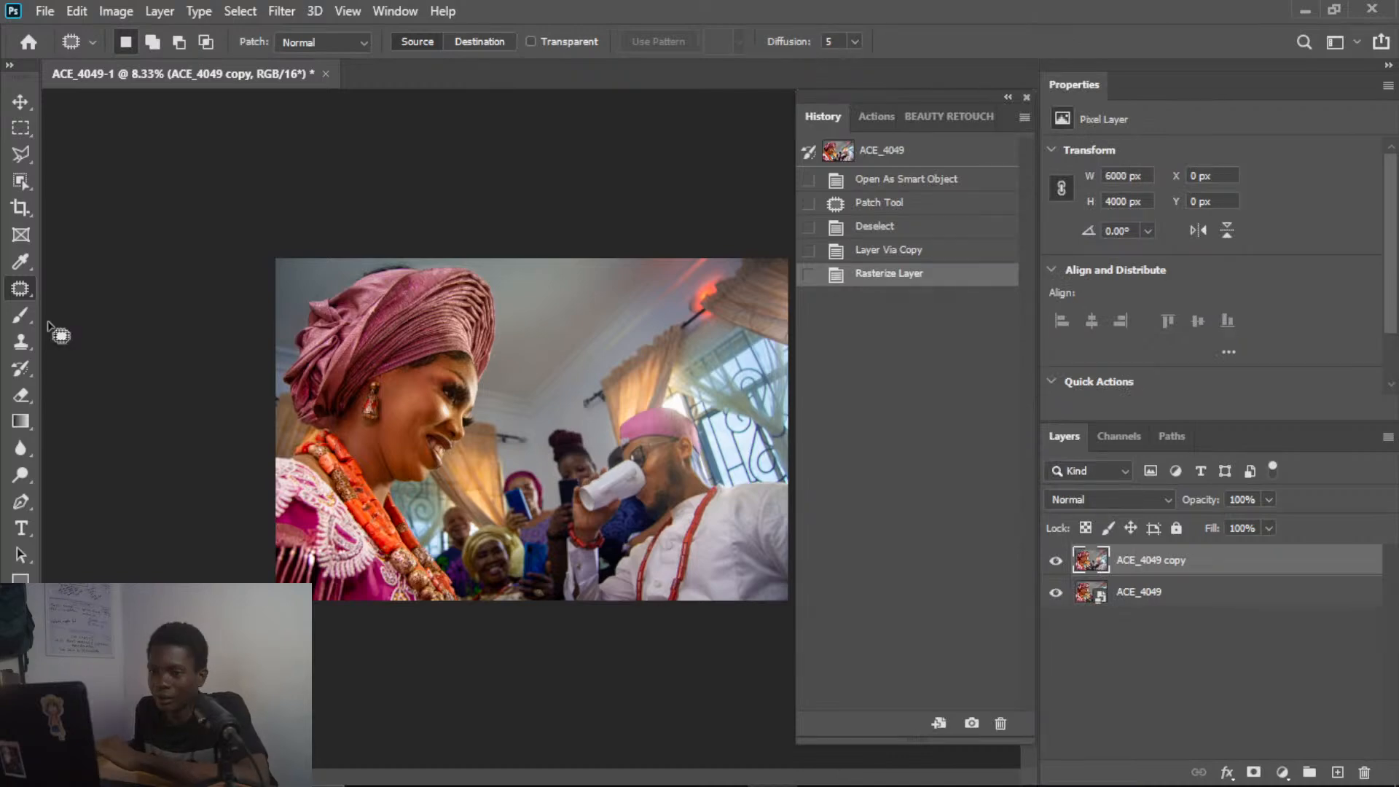
# - Add a Curves adjustment layer above the copy, with the white point input at 250 and the black point input at 5
pyautogui.press('b')
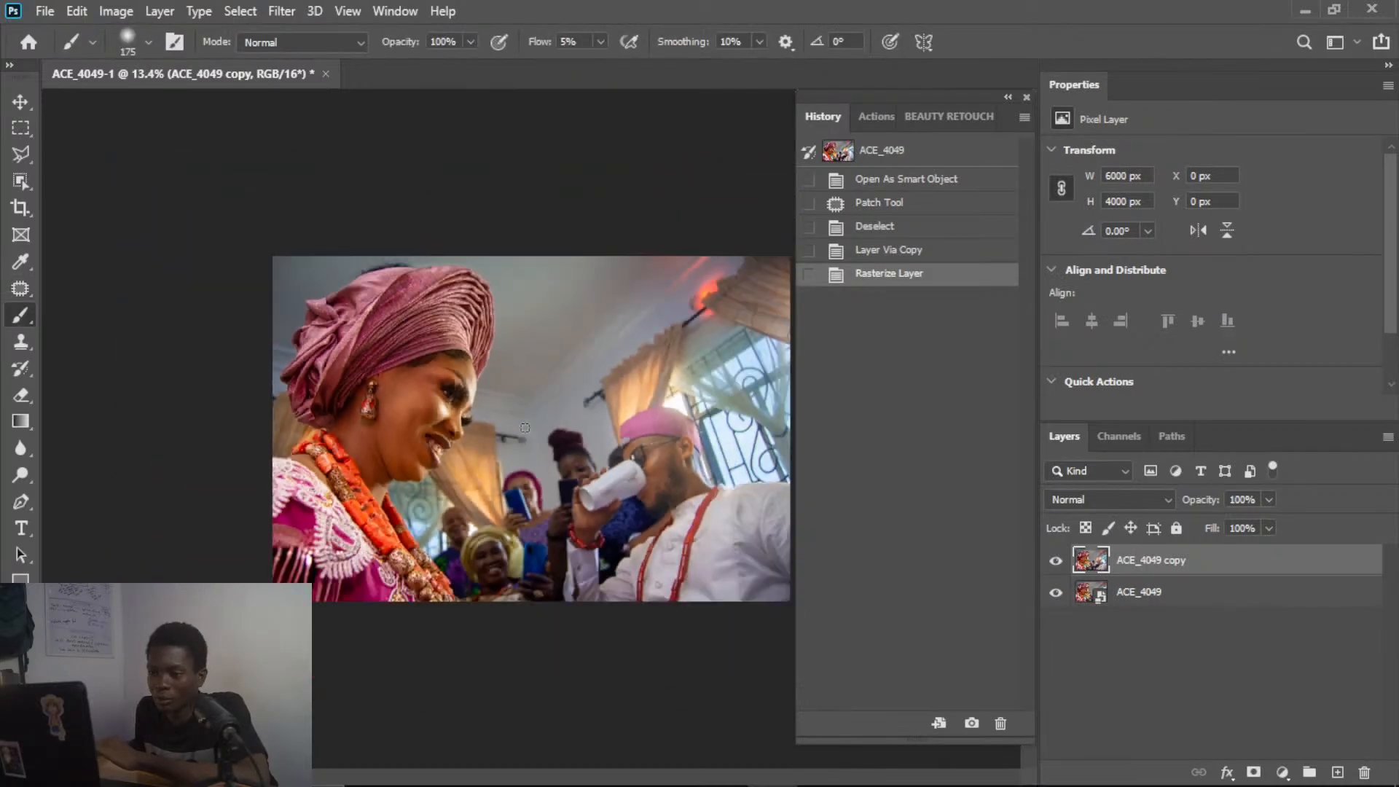
pyautogui.scroll(-1, 524, 428)
pyautogui.scroll(-1, 524, 428)
pyautogui.click(1281, 771)
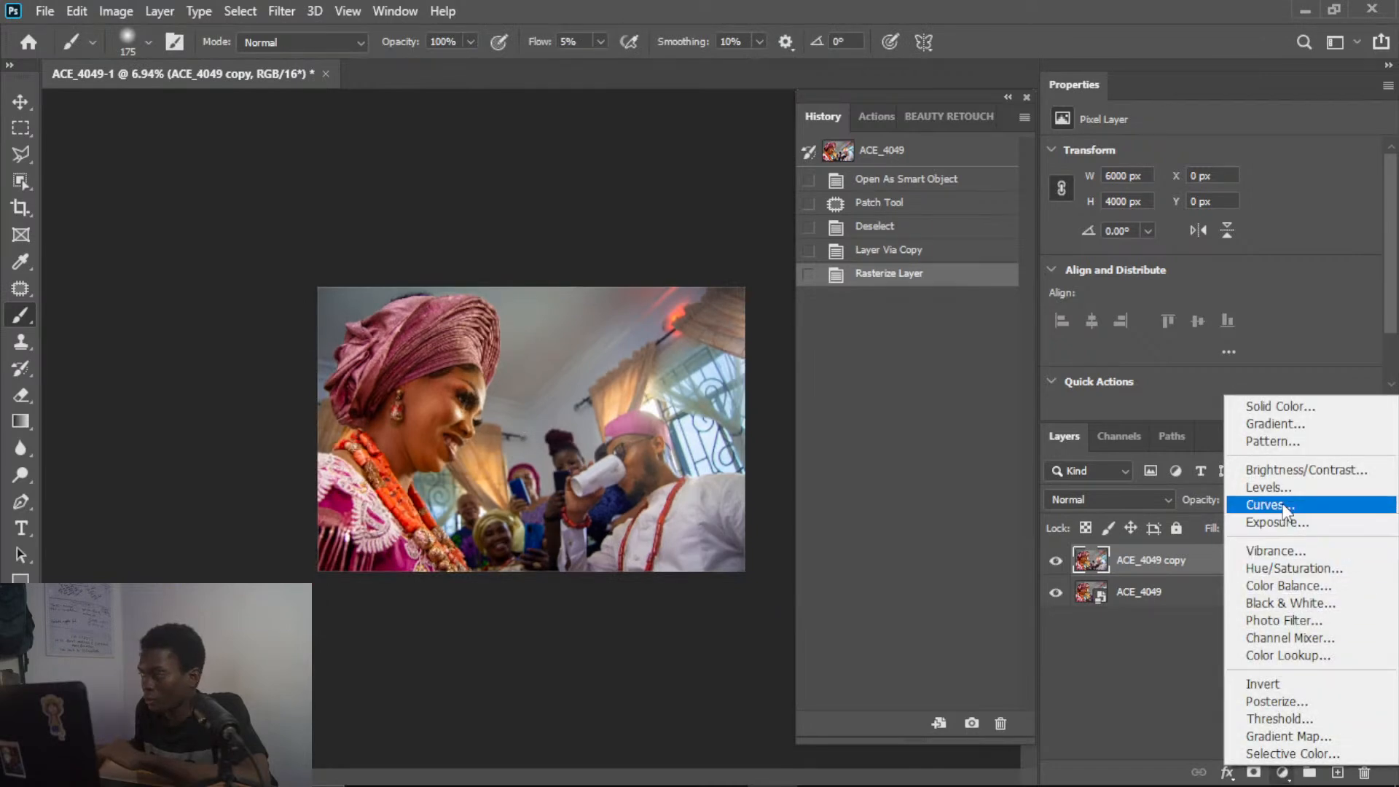
pyautogui.click(1283, 506)
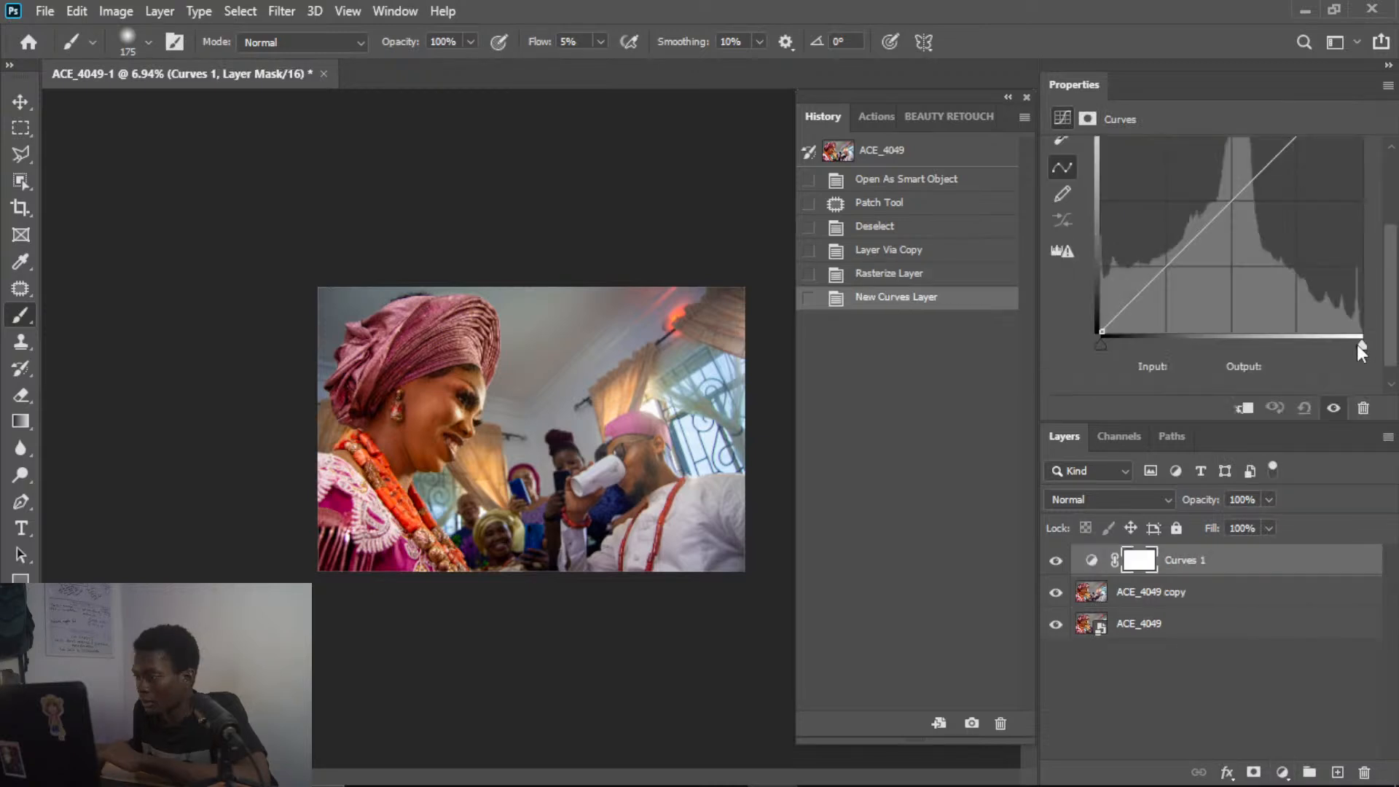
pyautogui.moveTo(1359, 346); pyautogui.dragTo(1354, 345)
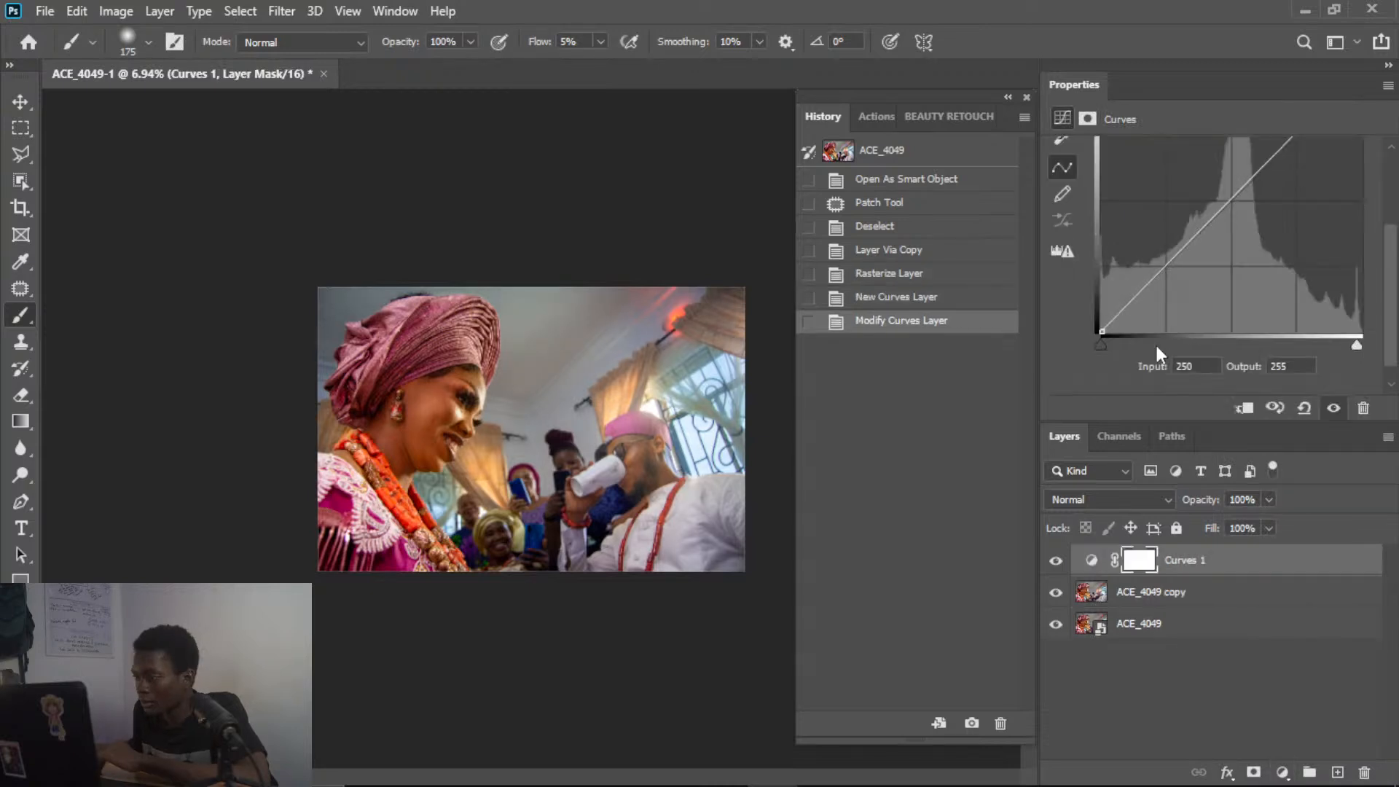
pyautogui.moveTo(1101, 345); pyautogui.dragTo(1106, 348)
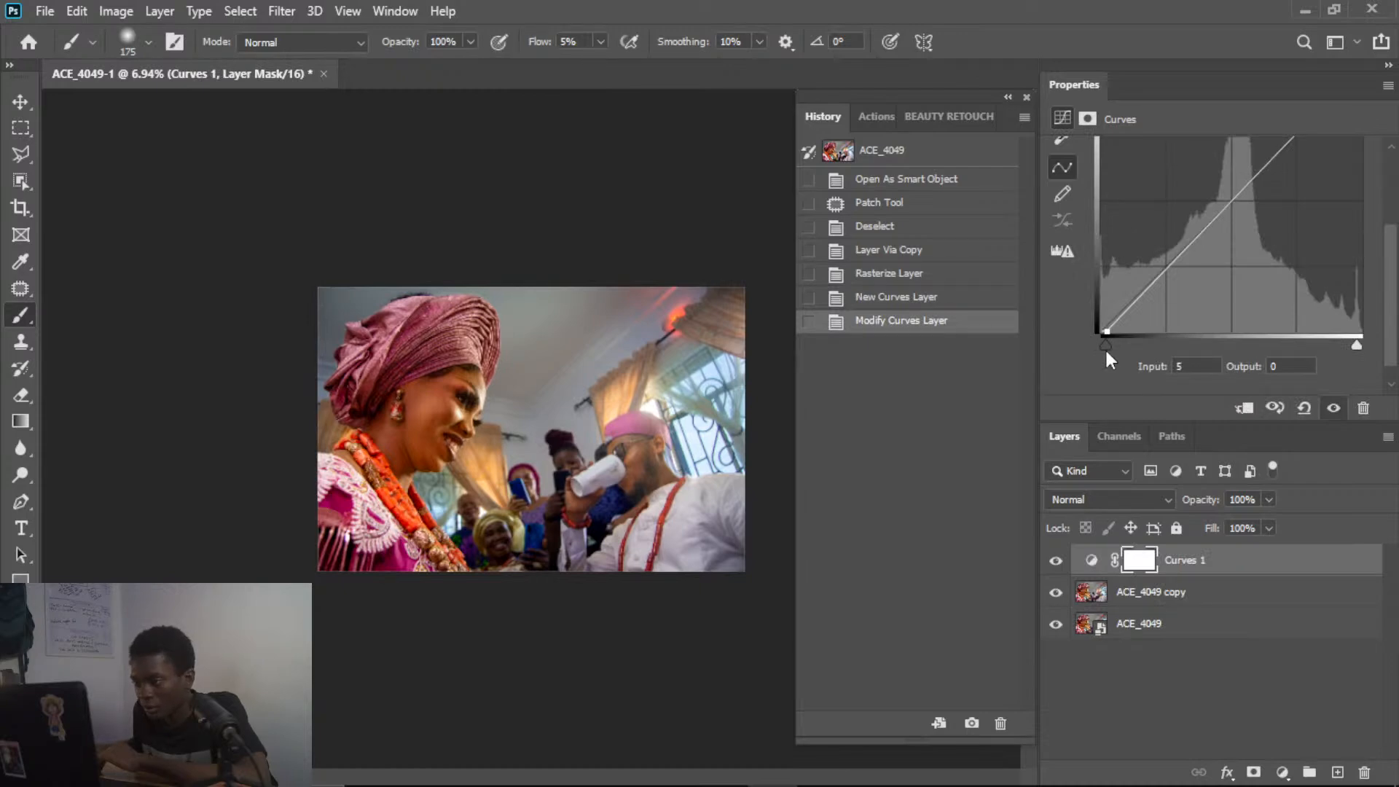
pyautogui.scroll(6, 492, 445)
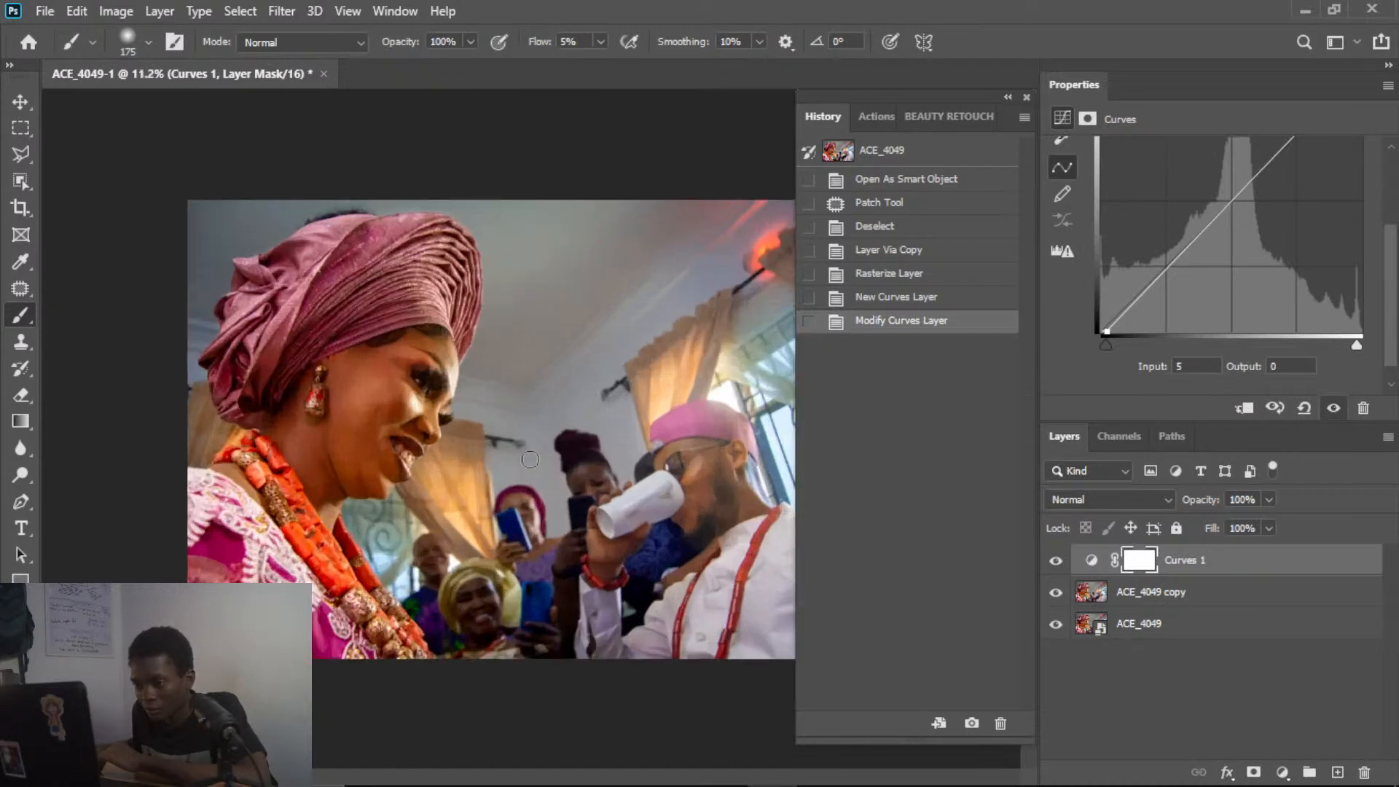
# - Compare the whole photo with and without the Curves 1 adjustment layer
pyautogui.scroll(-5, 431, 412)
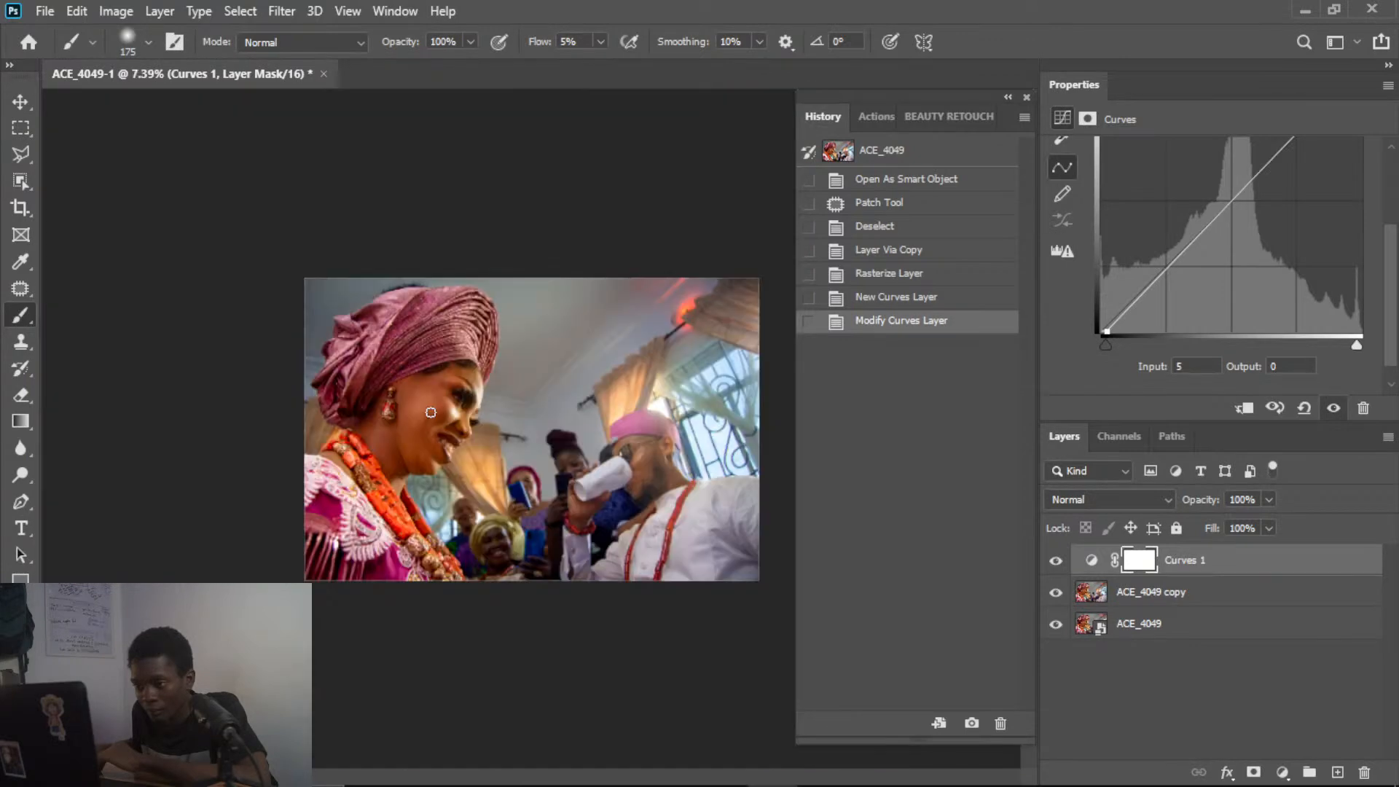
pyautogui.click(1055, 561)
pyautogui.click(1055, 560)
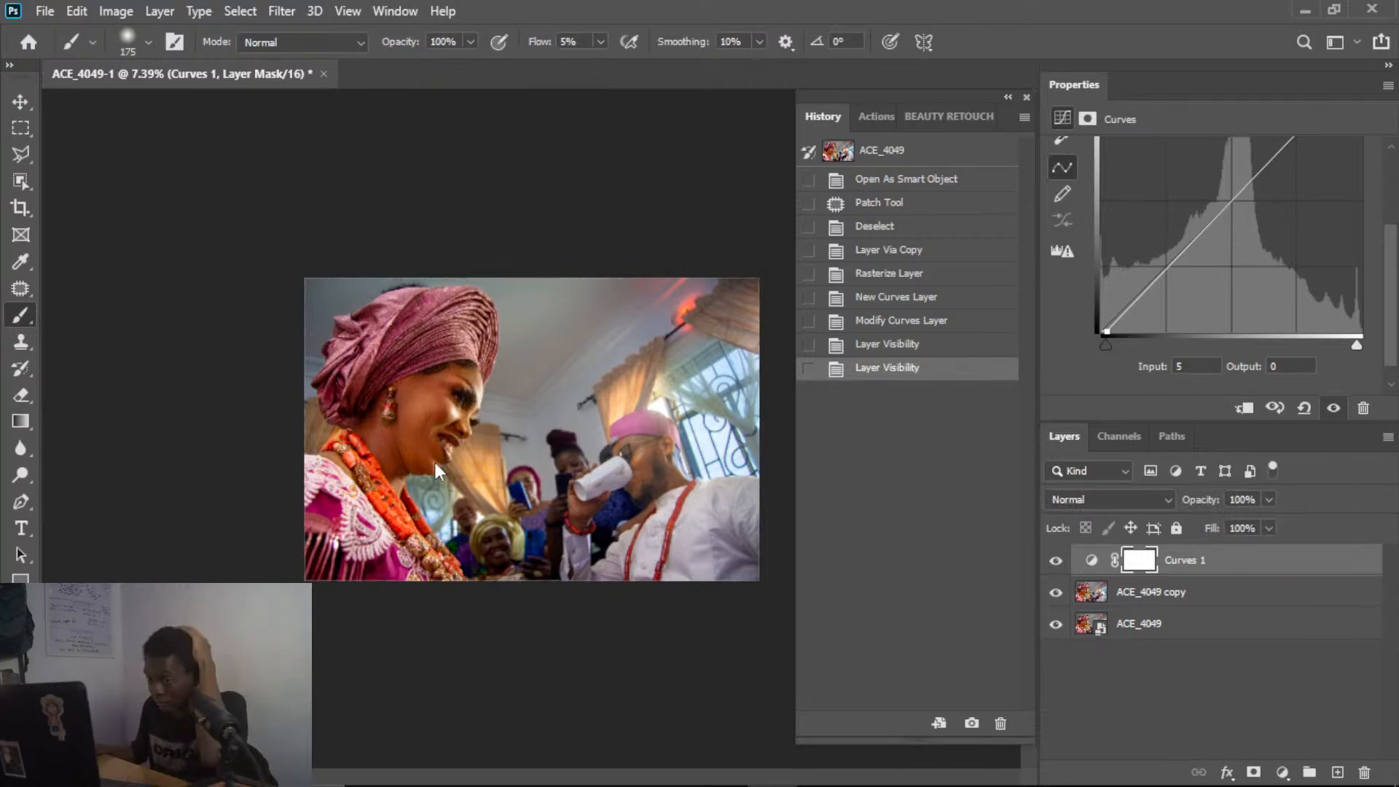
# - Start saving a copy of the document and choose New folder inside Desktop's wedding edit folder as the destination
pyautogui.hotkey('ctrl', 'shift', 's')
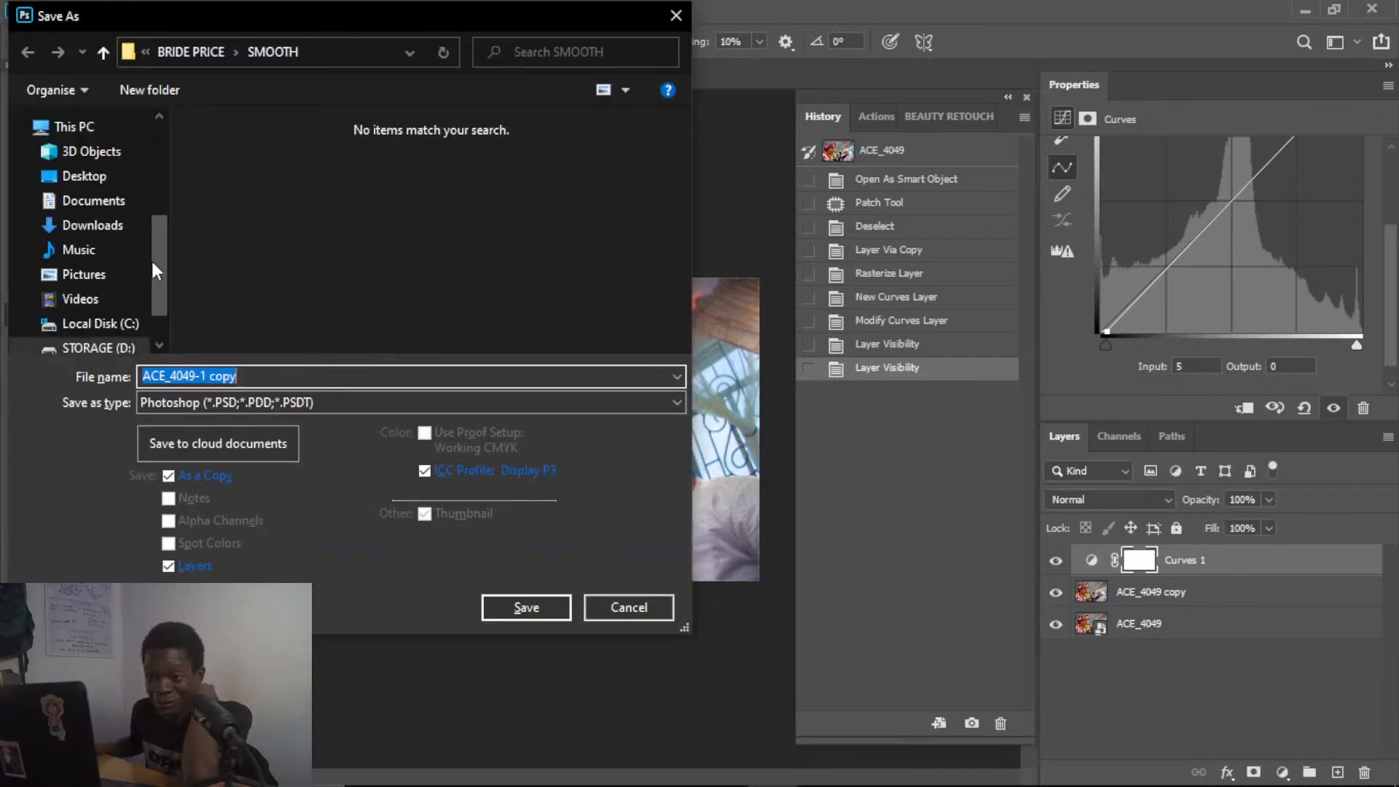
pyautogui.moveTo(159, 261); pyautogui.dragTo(161, 121)
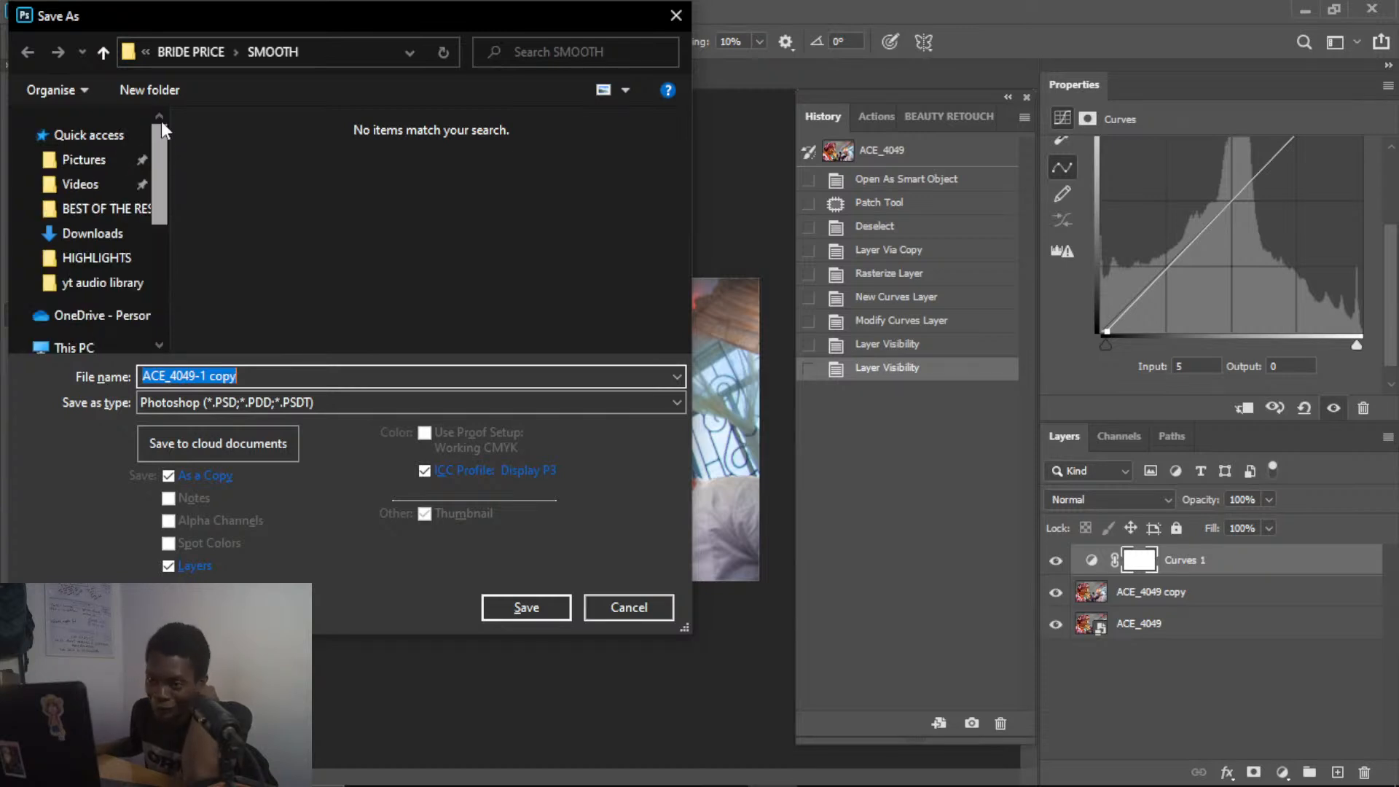
pyautogui.click(110, 233)
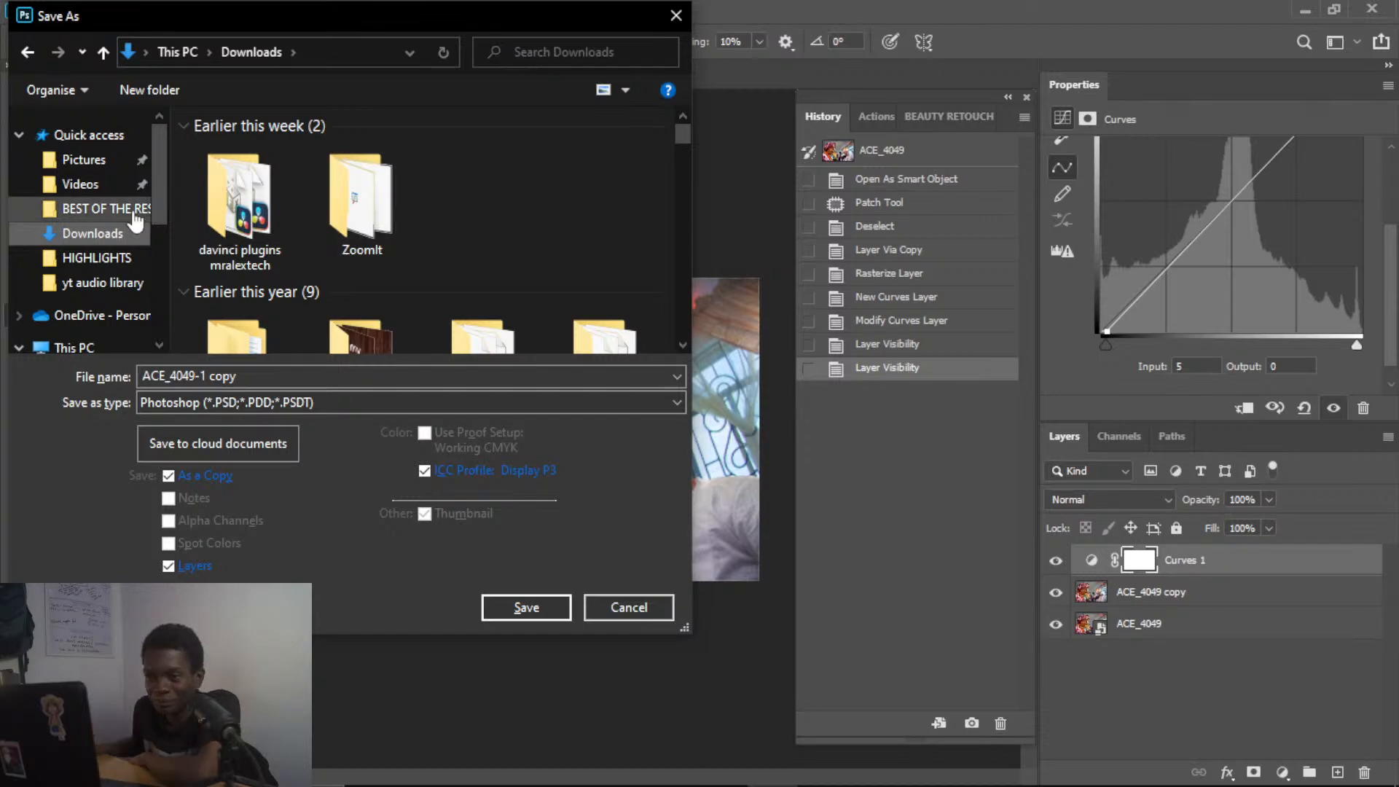
pyautogui.scroll(-2, 487, 217)
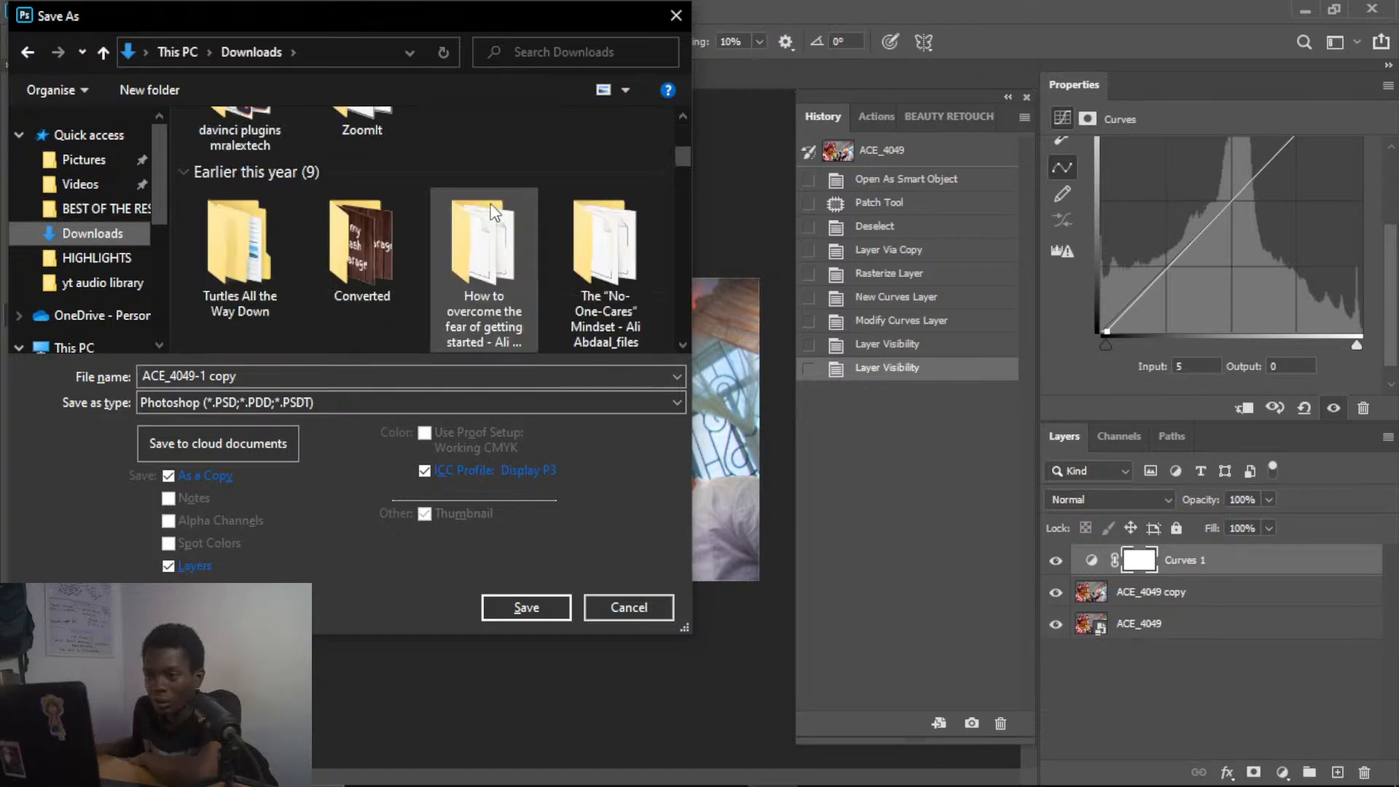
pyautogui.click(80, 160)
pyautogui.scroll(-3, 95, 236)
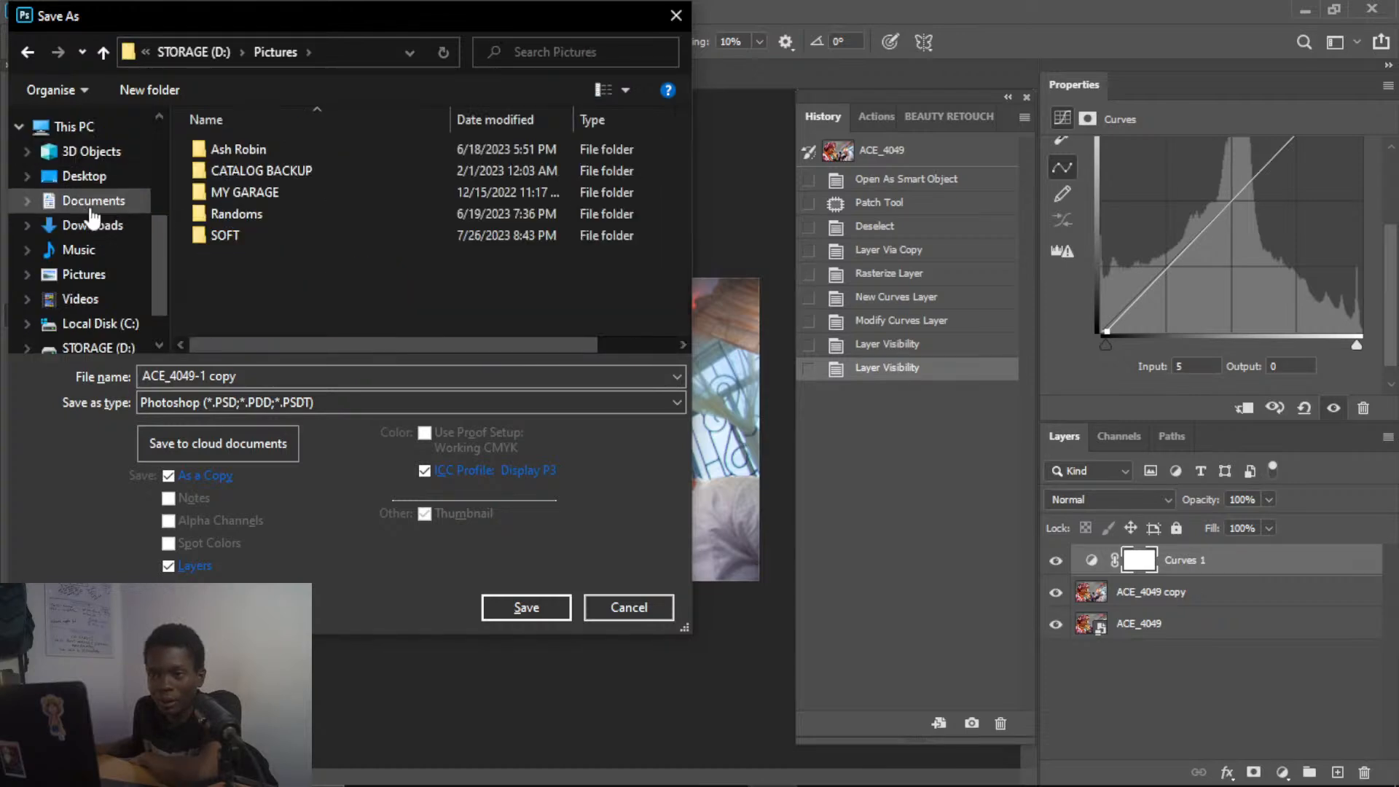
pyautogui.click(83, 176)
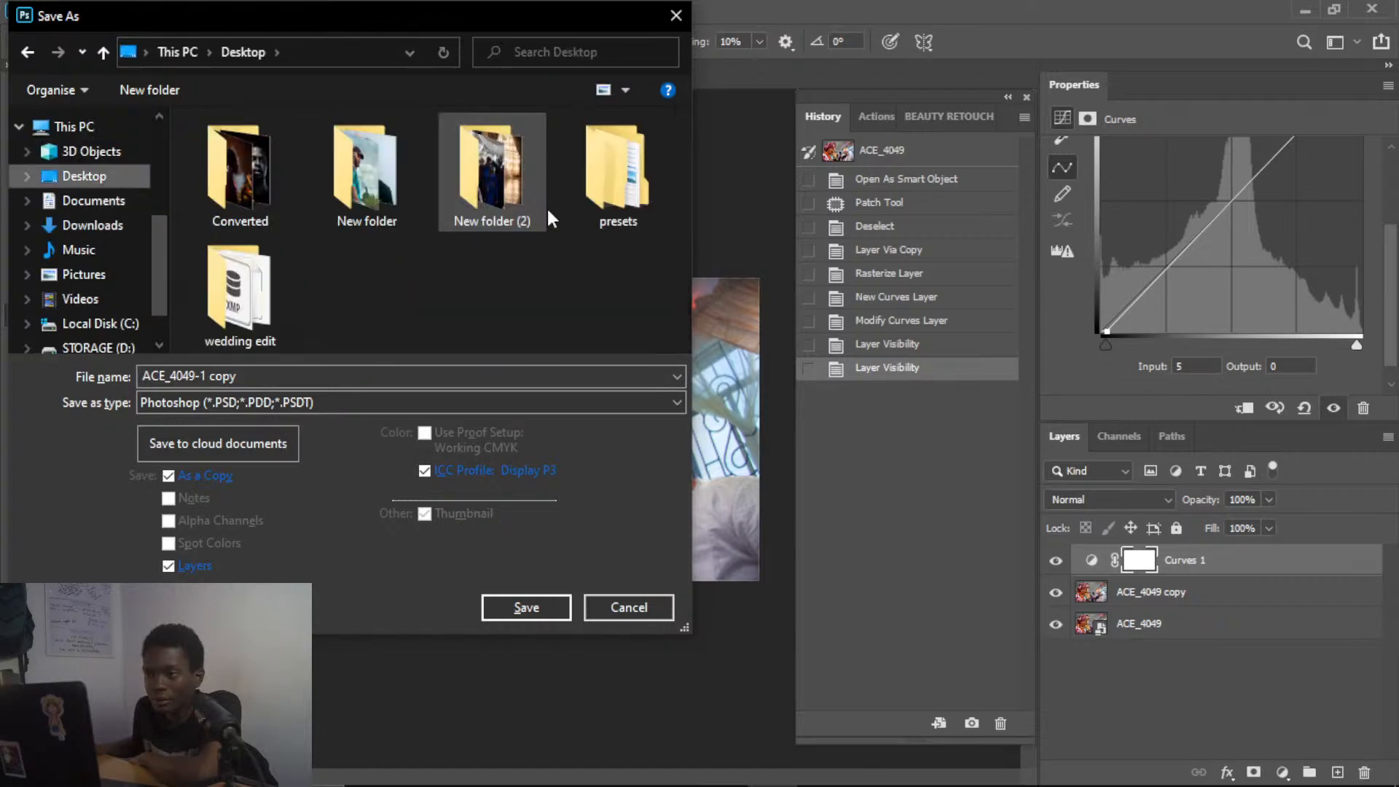
pyautogui.doubleClick(240, 288)
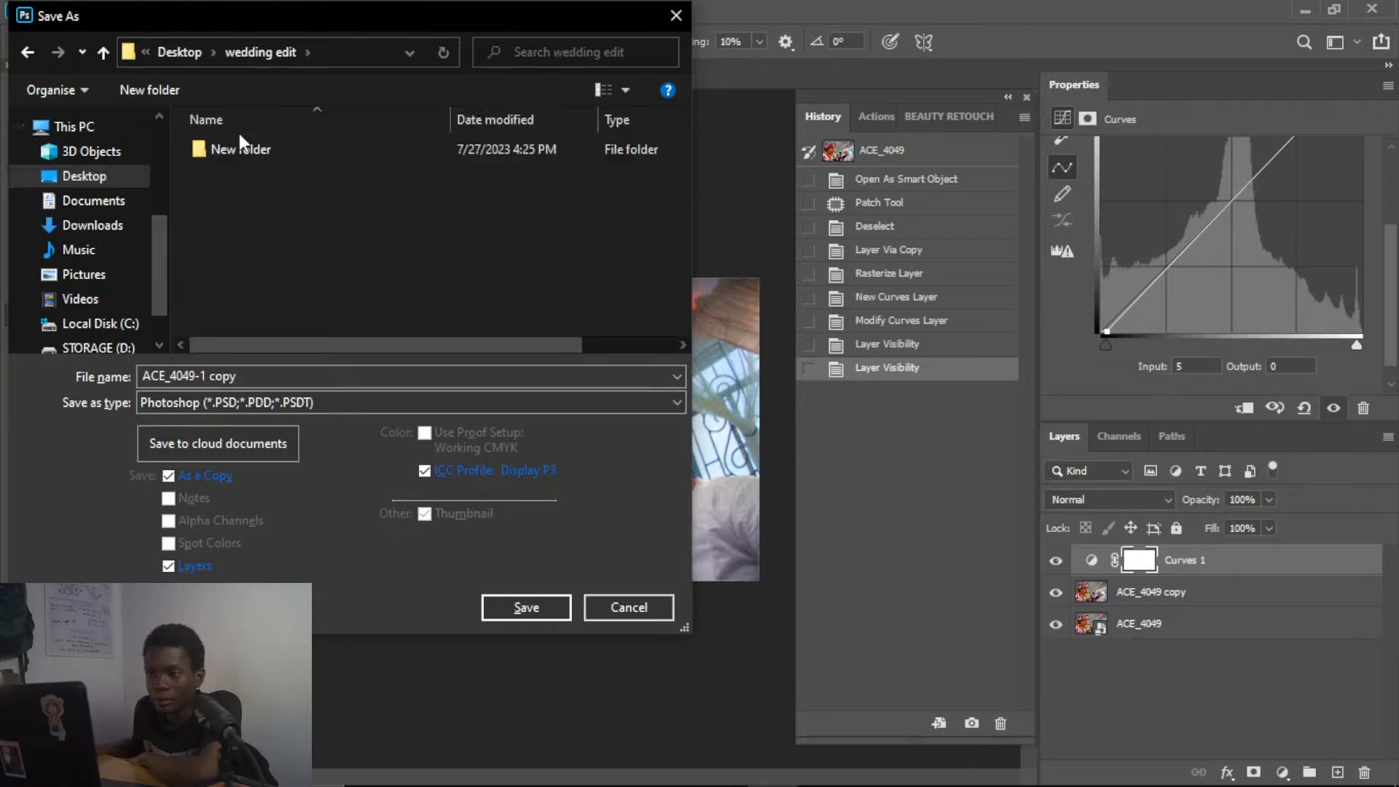
pyautogui.doubleClick(240, 142)
# - Save the copy as a JPEG named ACE_4049-1 copy with quality 12
pyautogui.click(277, 402)
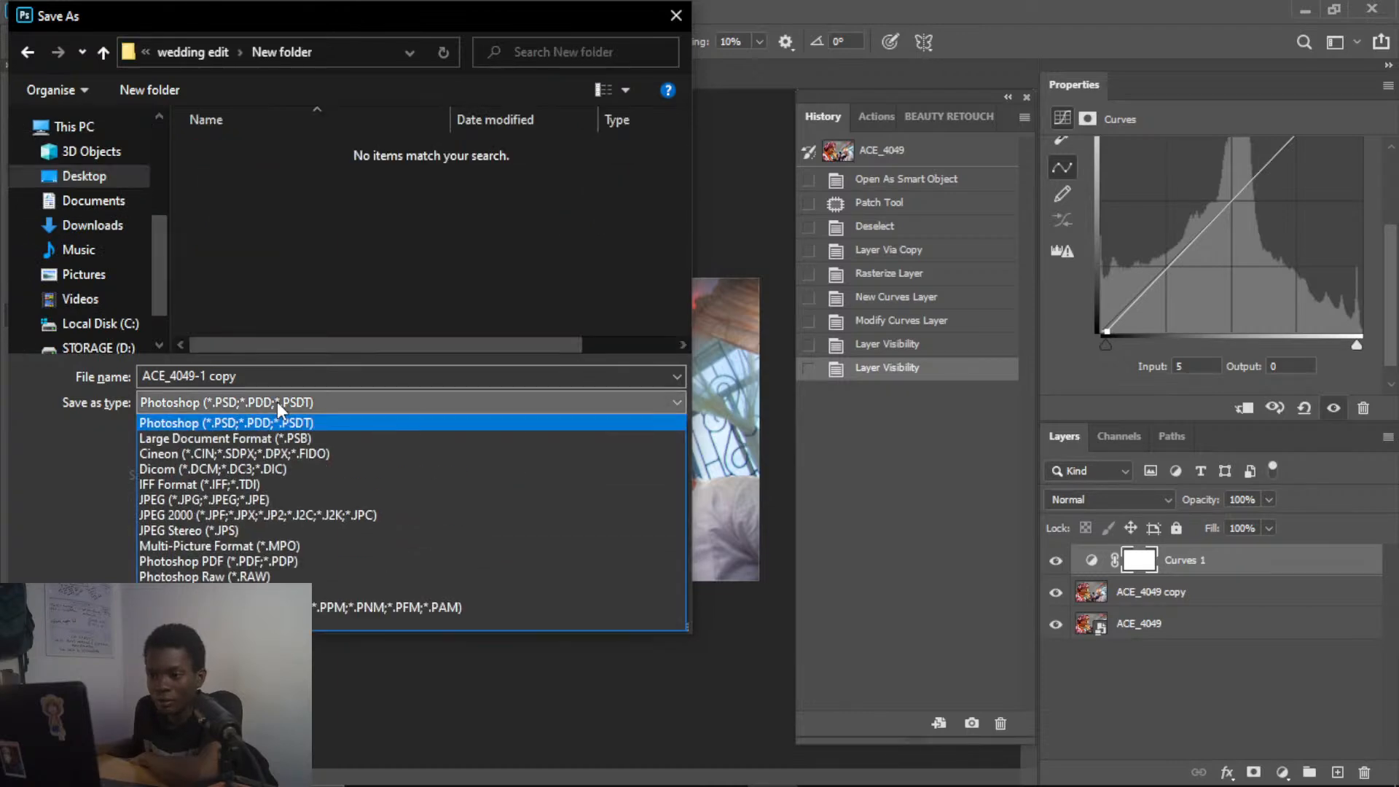
pyautogui.click(208, 501)
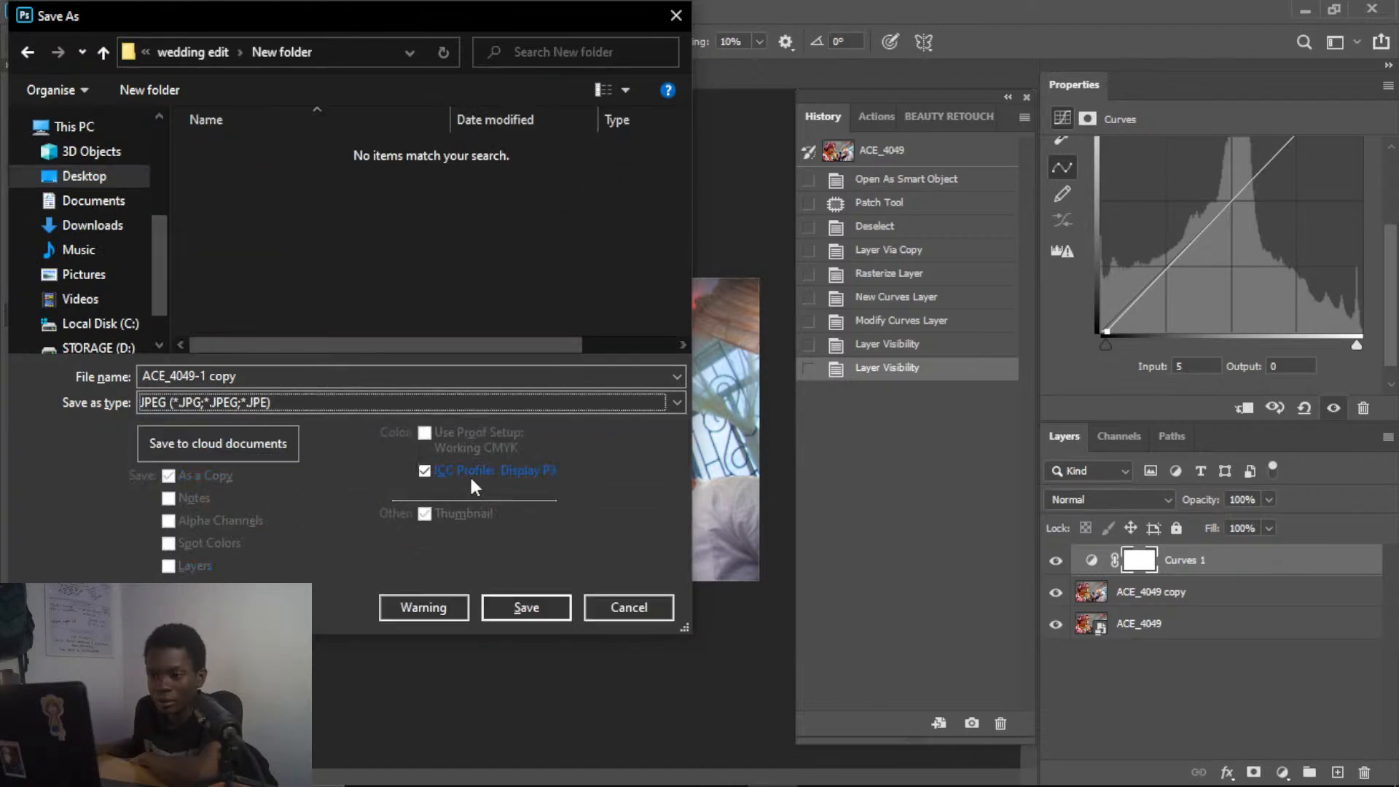
pyautogui.click(512, 608)
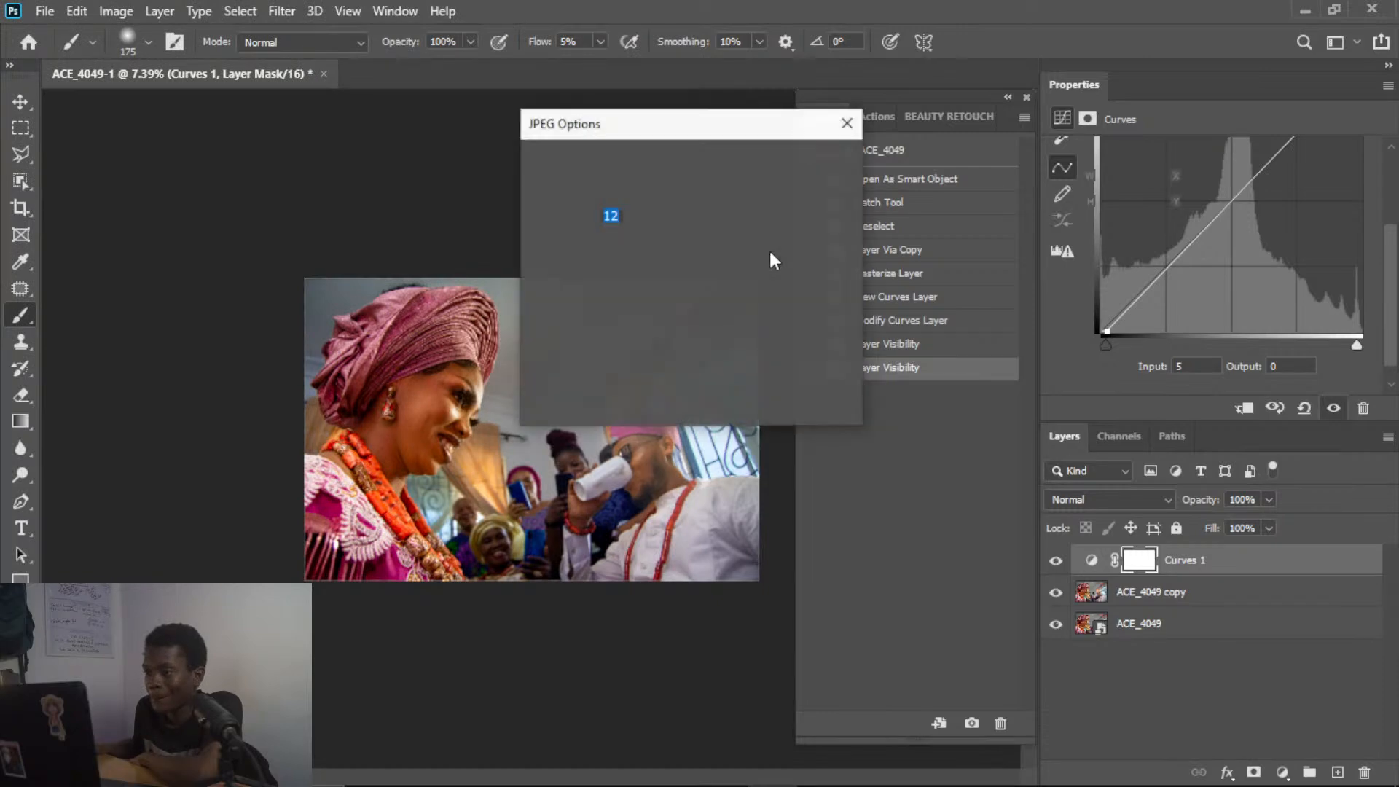
pyautogui.press('Return')
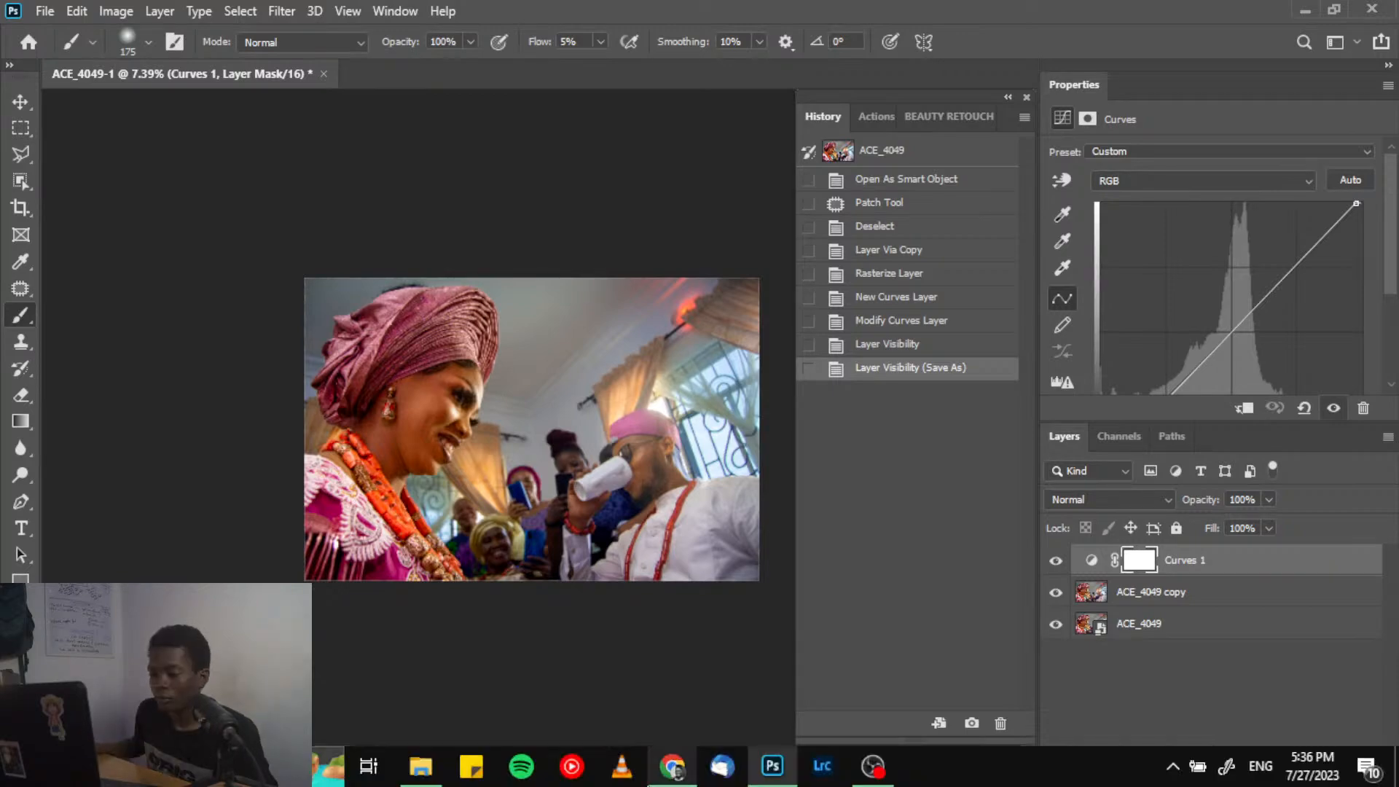
# - Switch to File Explorer, show the wedding edit folder with large icons, and open its New folder
pyautogui.click(419, 774)
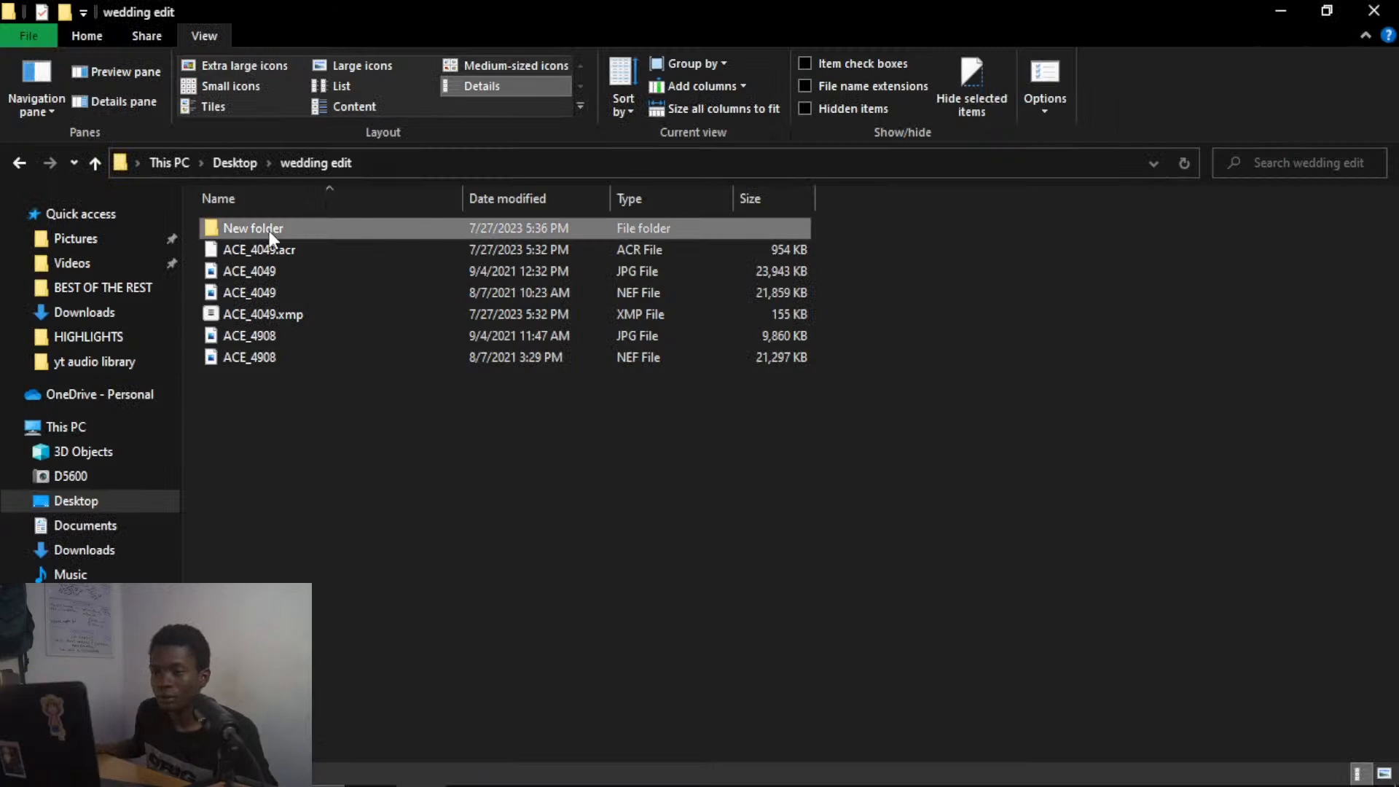
pyautogui.click(372, 65)
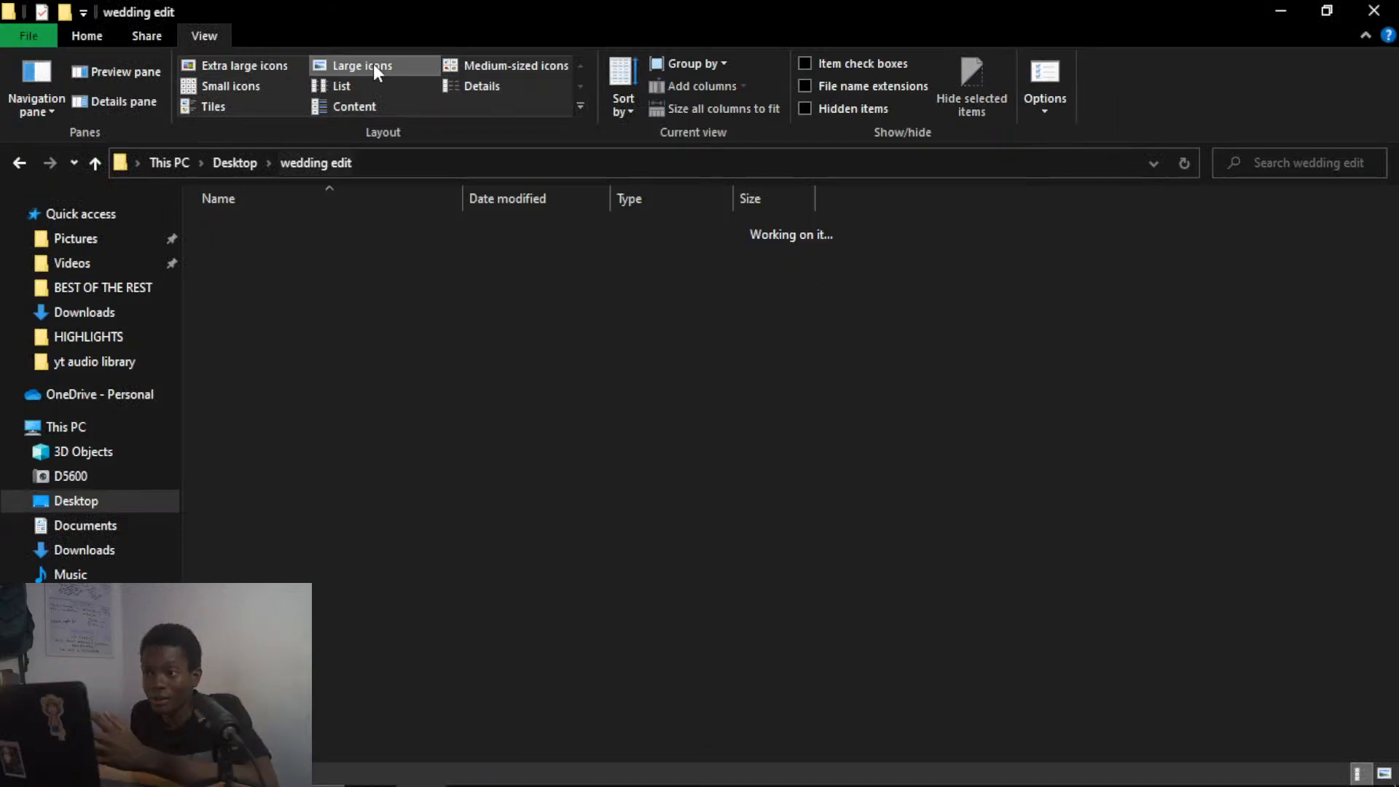
pyautogui.moveTo(238, 286); pyautogui.dragTo(237, 284)
pyautogui.doubleClick(254, 250)
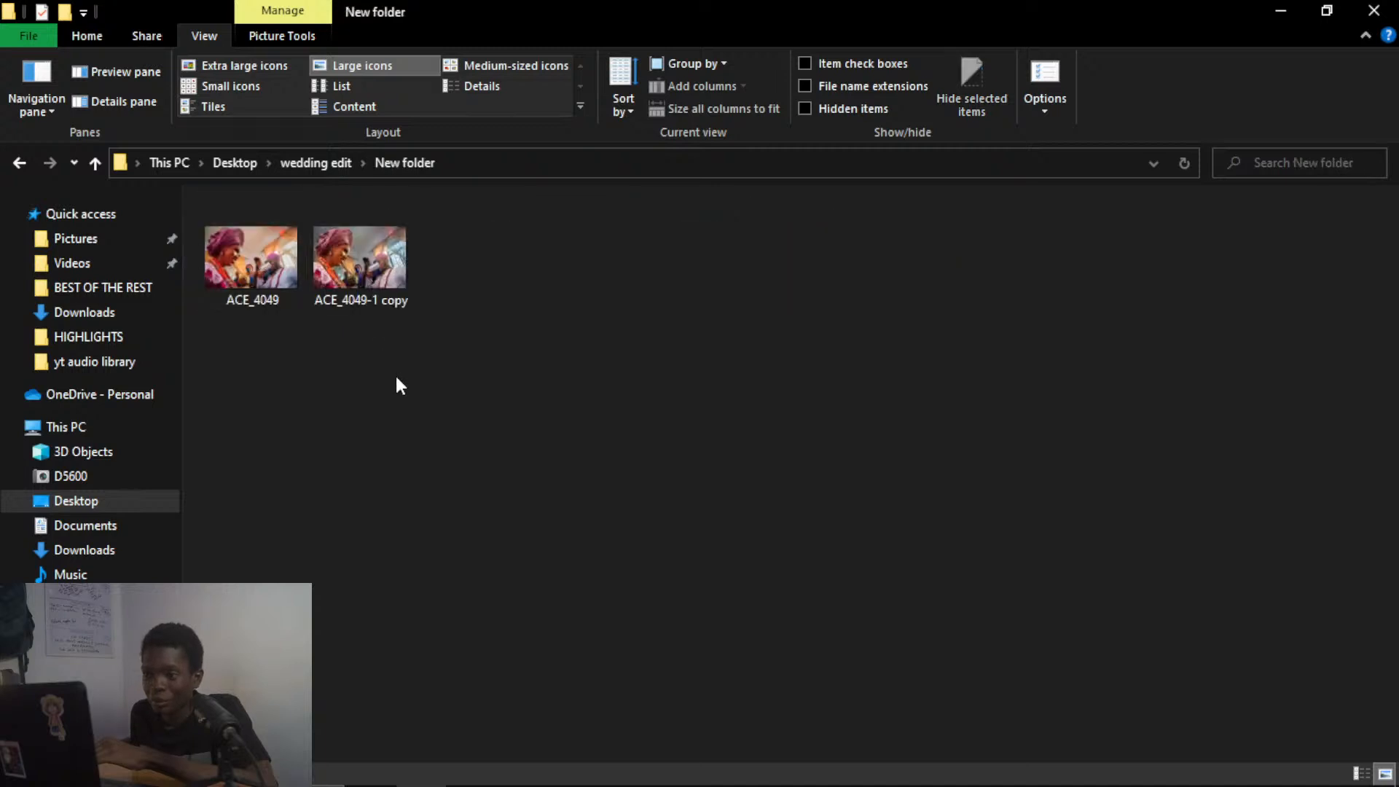
# - Open ACE_4049.jpg in the photo viewer and compare it back and forth with ACE_4049-1 copy.jpg
pyautogui.doubleClick(259, 282)
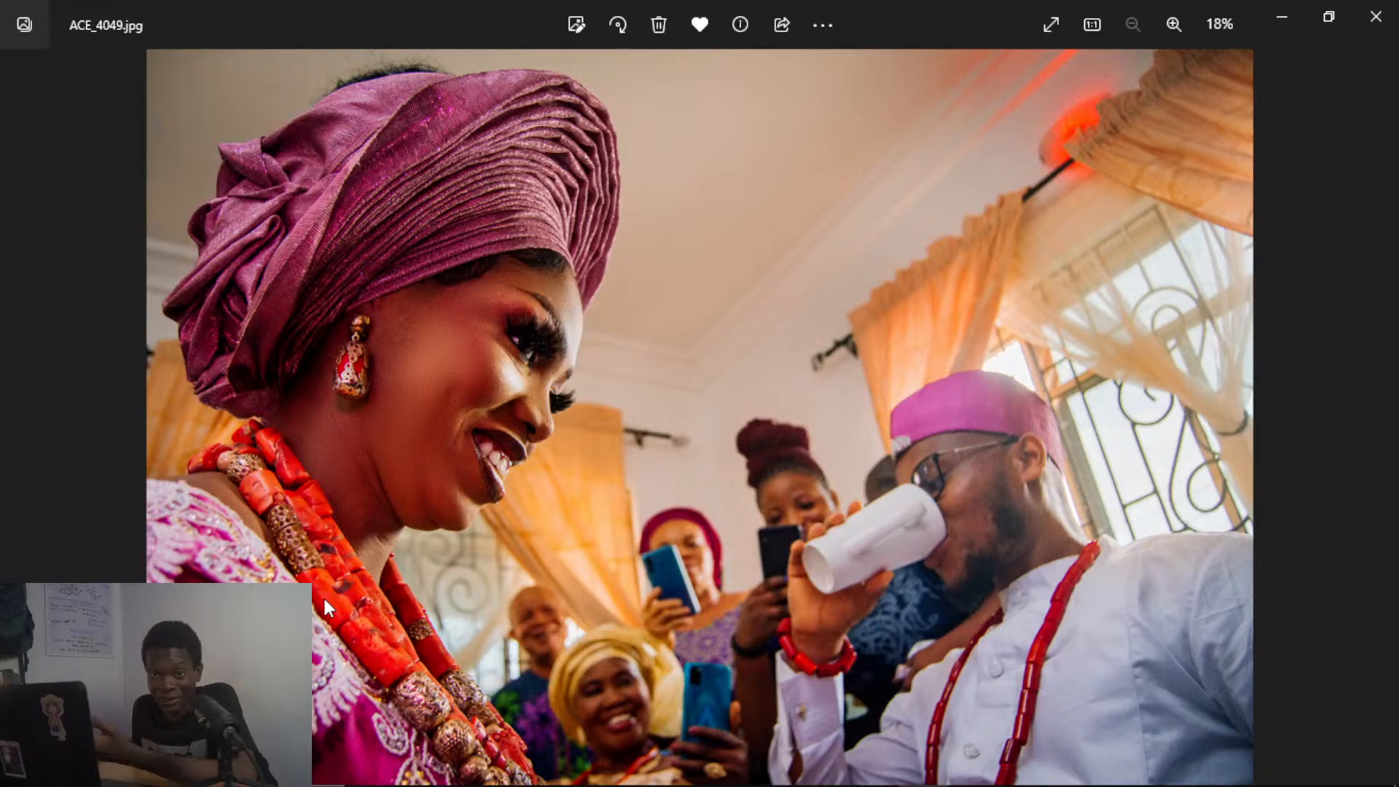
pyautogui.press('Right')
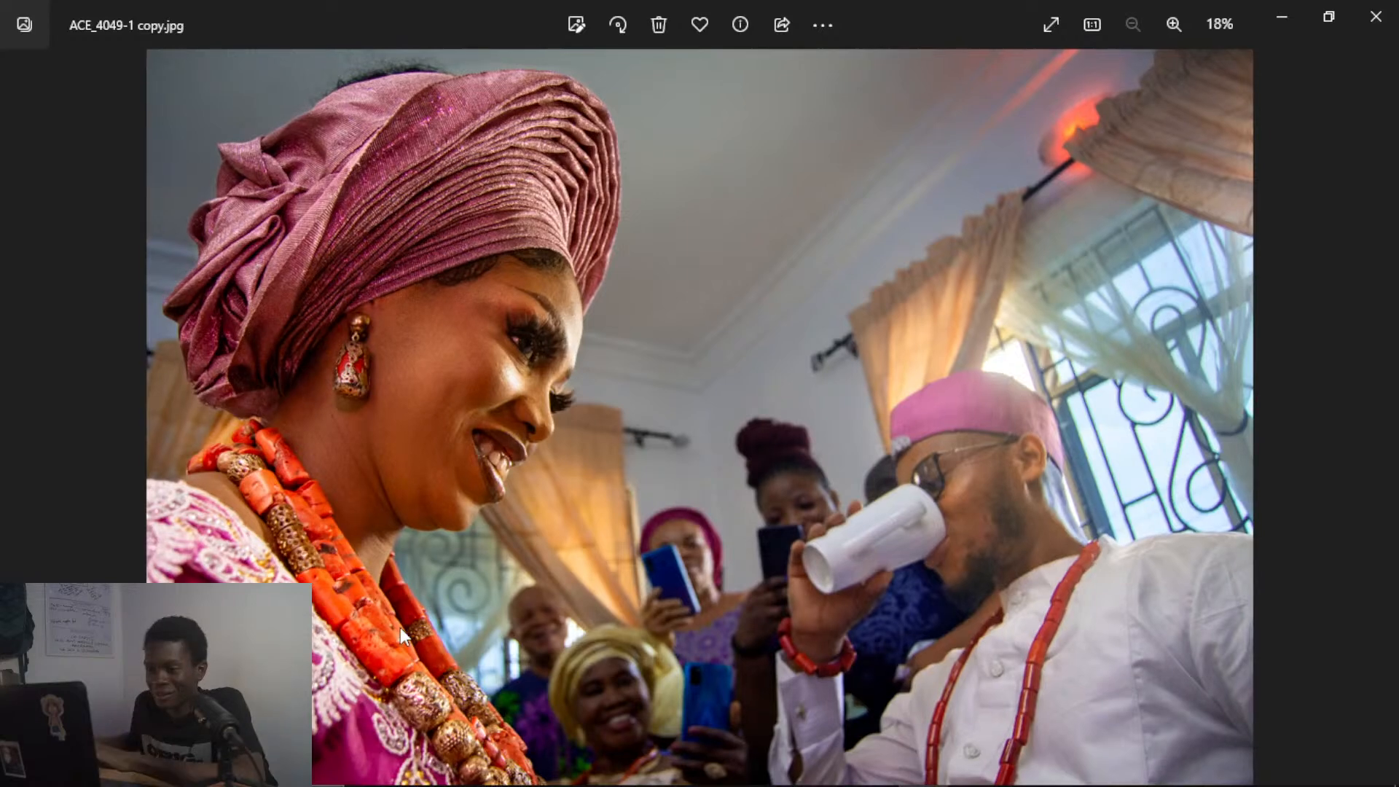
pyautogui.press('Left')
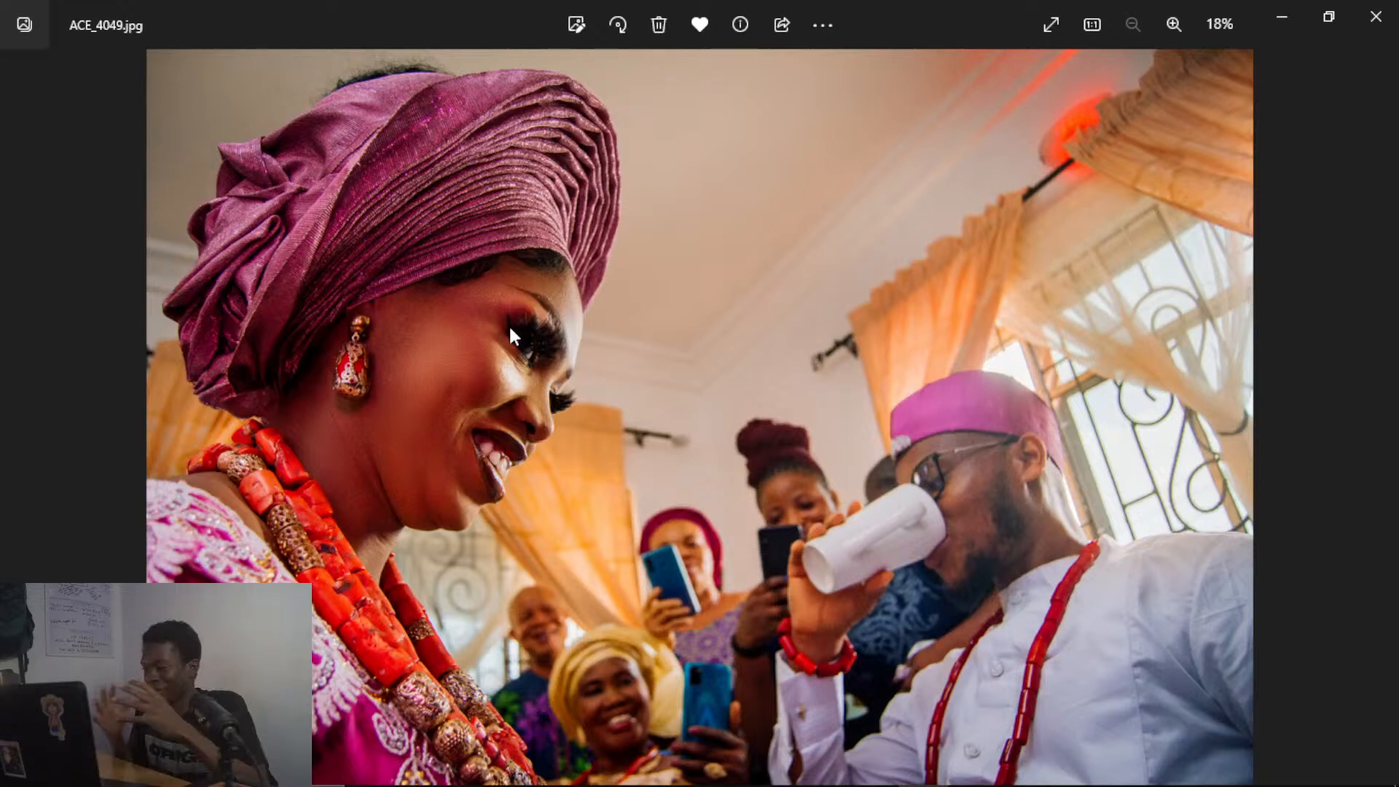
pyautogui.press('Right')
pyautogui.press('Left')
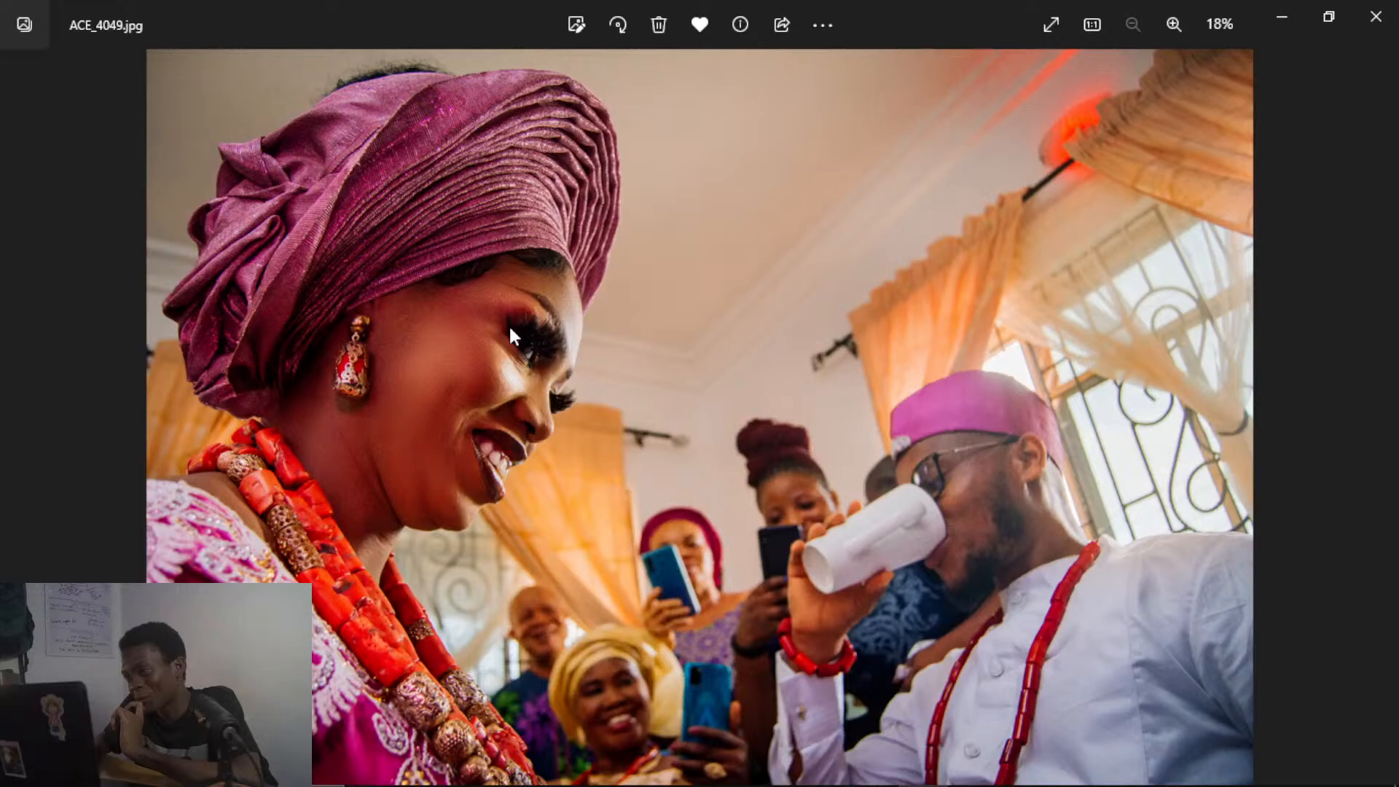
pyautogui.press('Right')
pyautogui.press('Left')
pyautogui.press('Right')
pyautogui.press('Left')
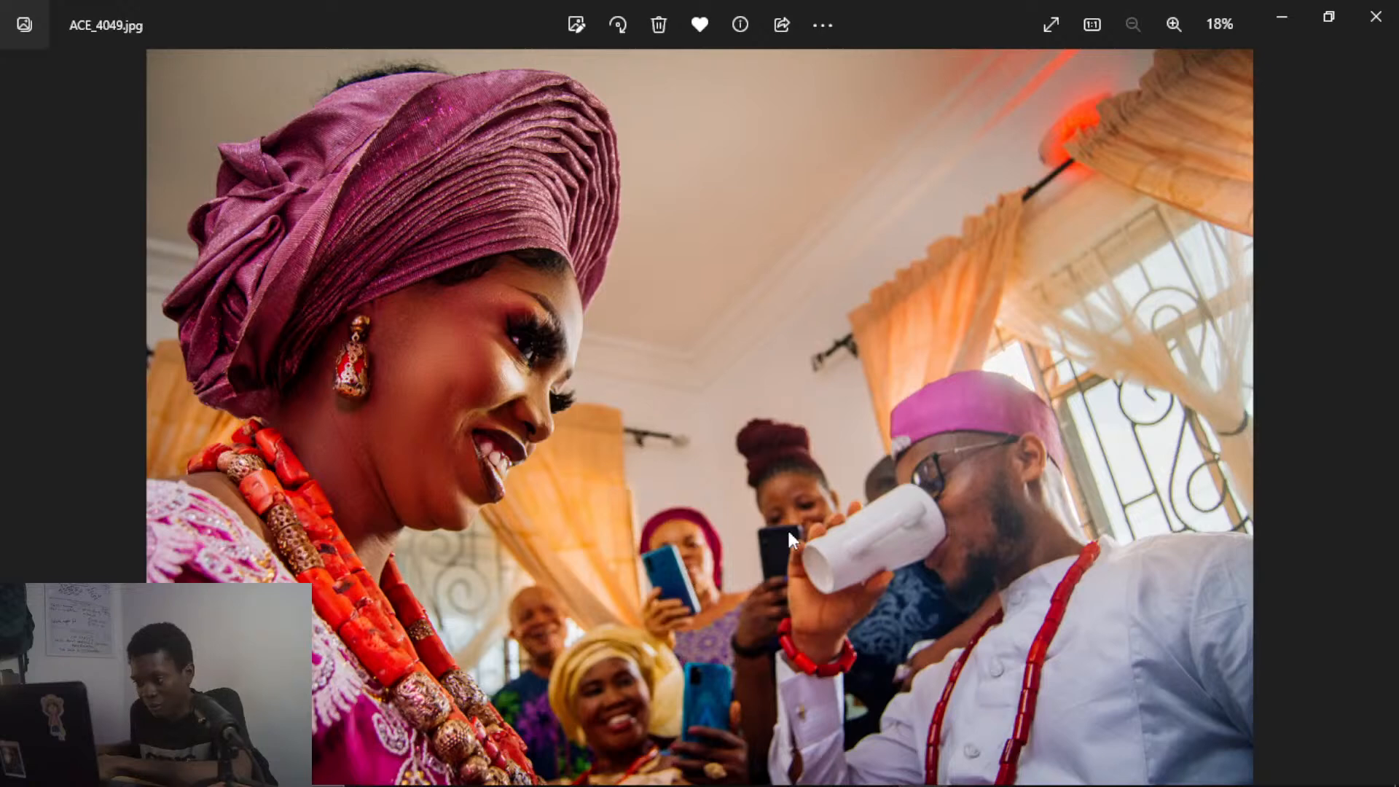
pyautogui.press('Right')
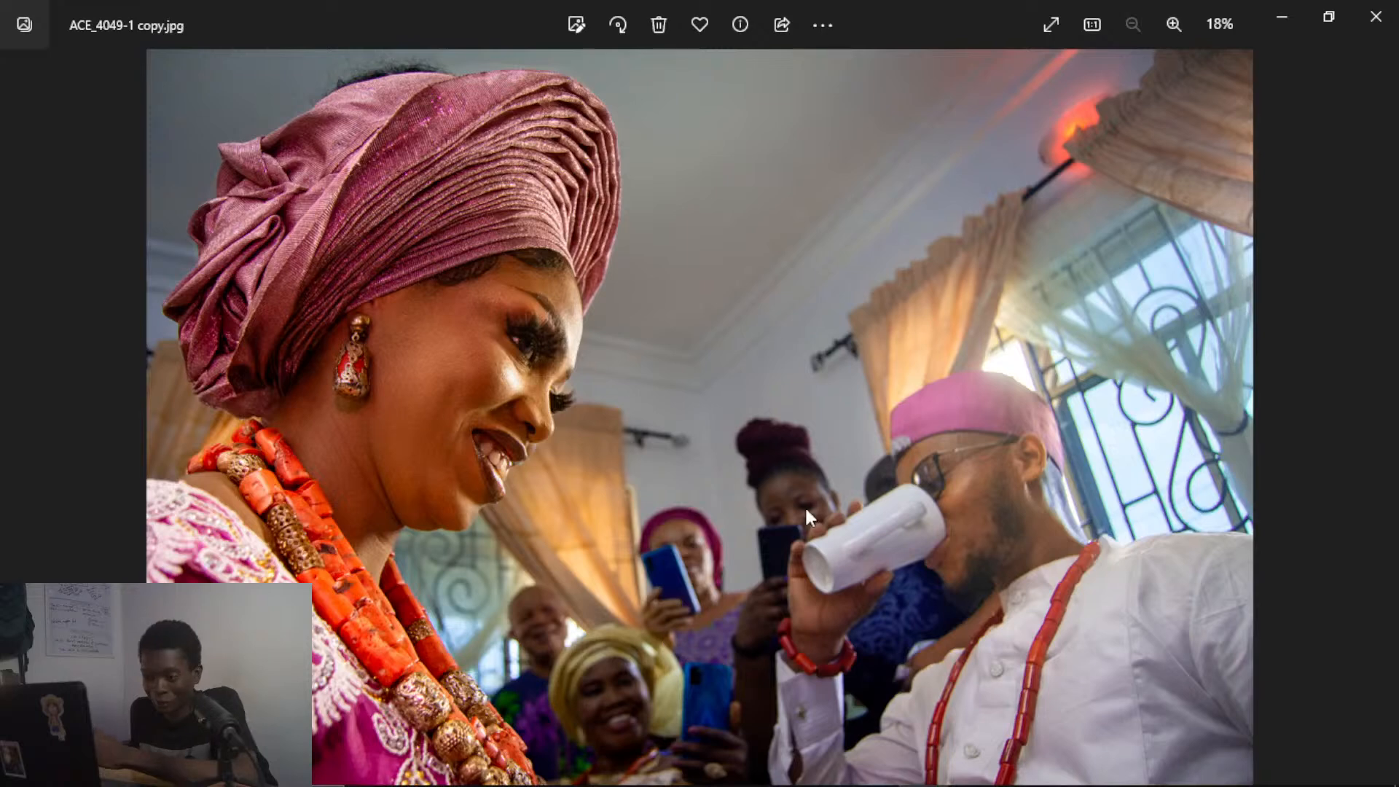
pyautogui.click(21, 430)
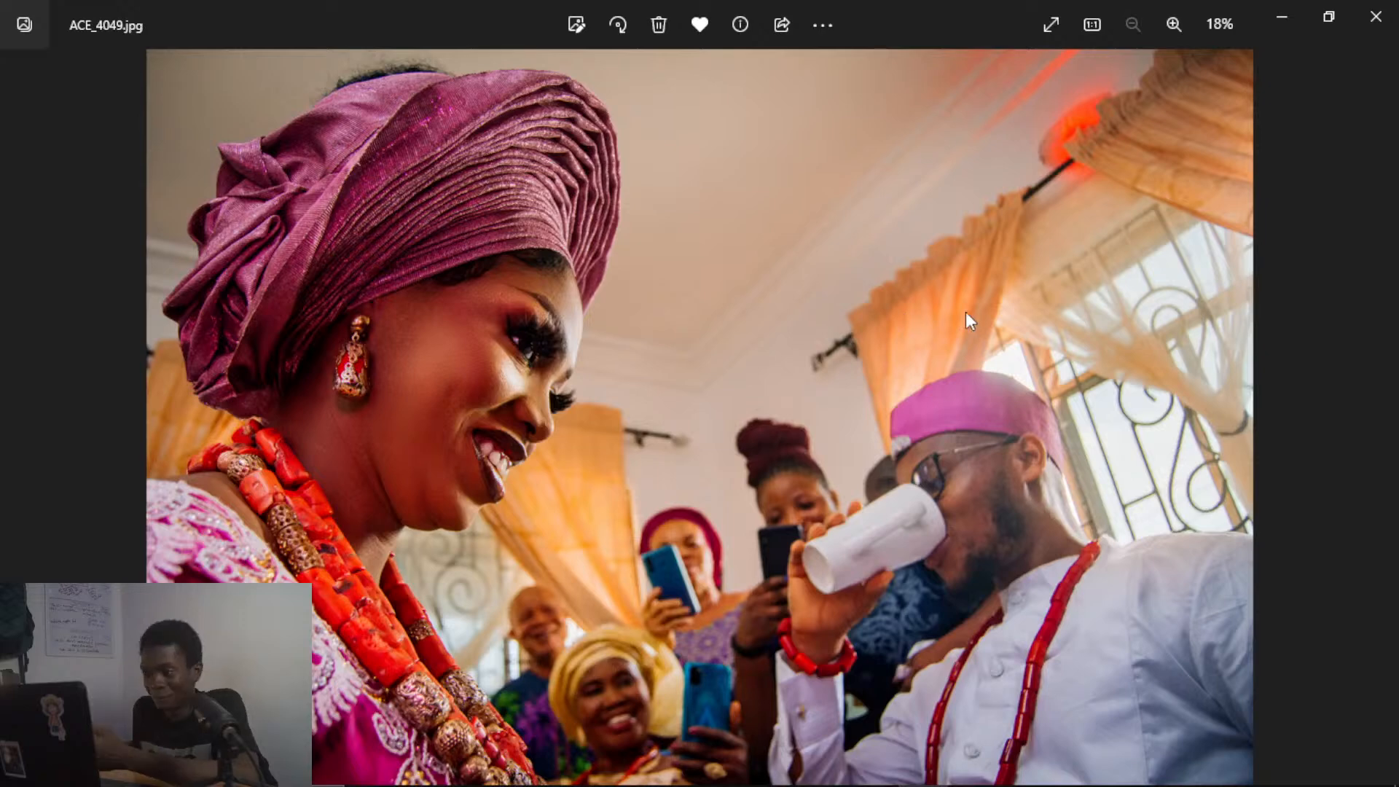
pyautogui.click(1383, 428)
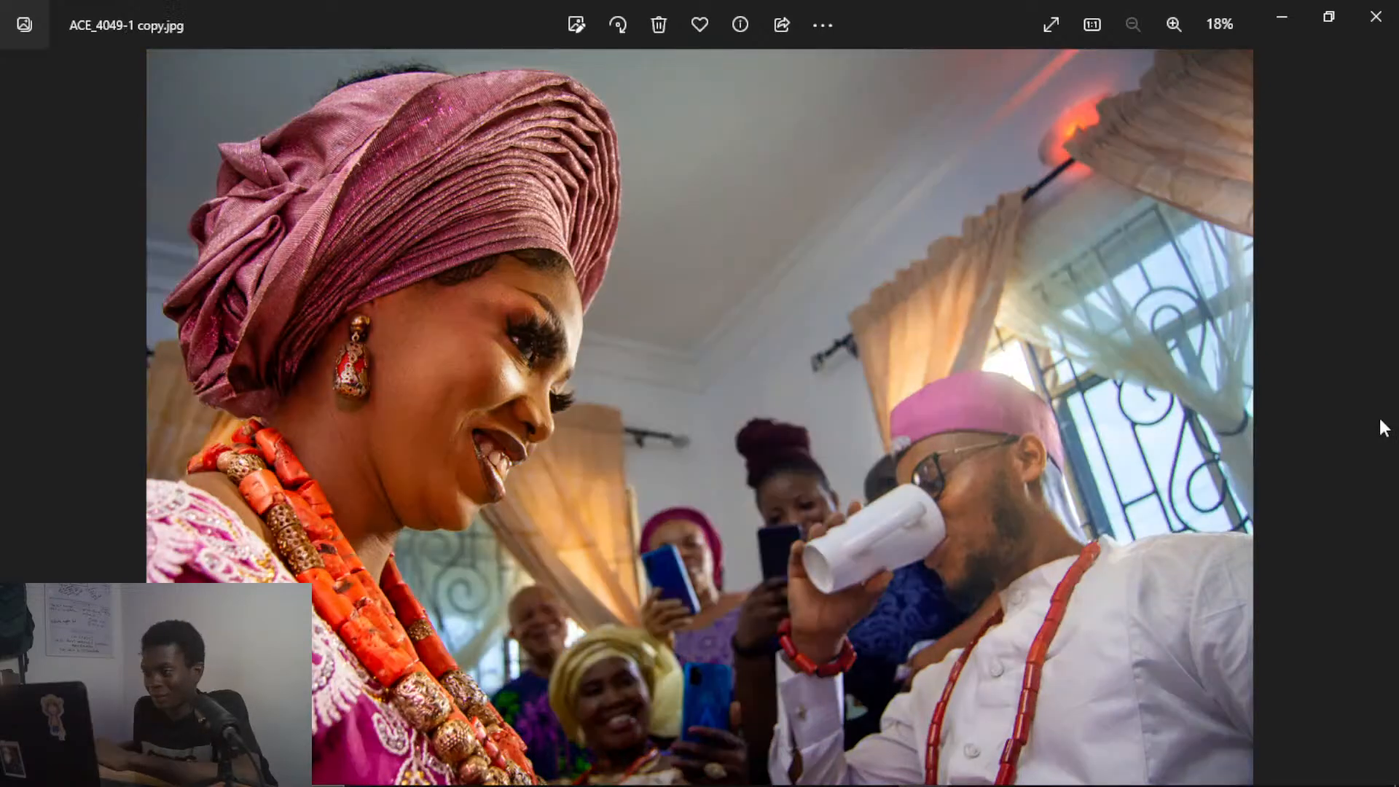